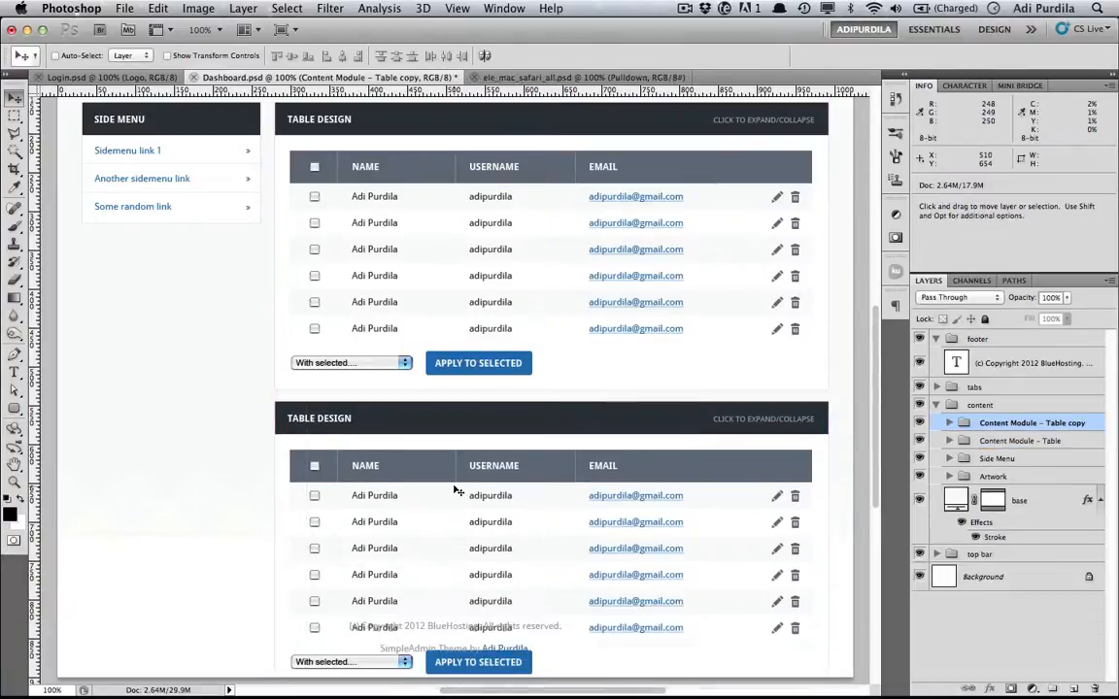
Step: Nudge the duplicated table module group down slightly below the first table module
key("Down")
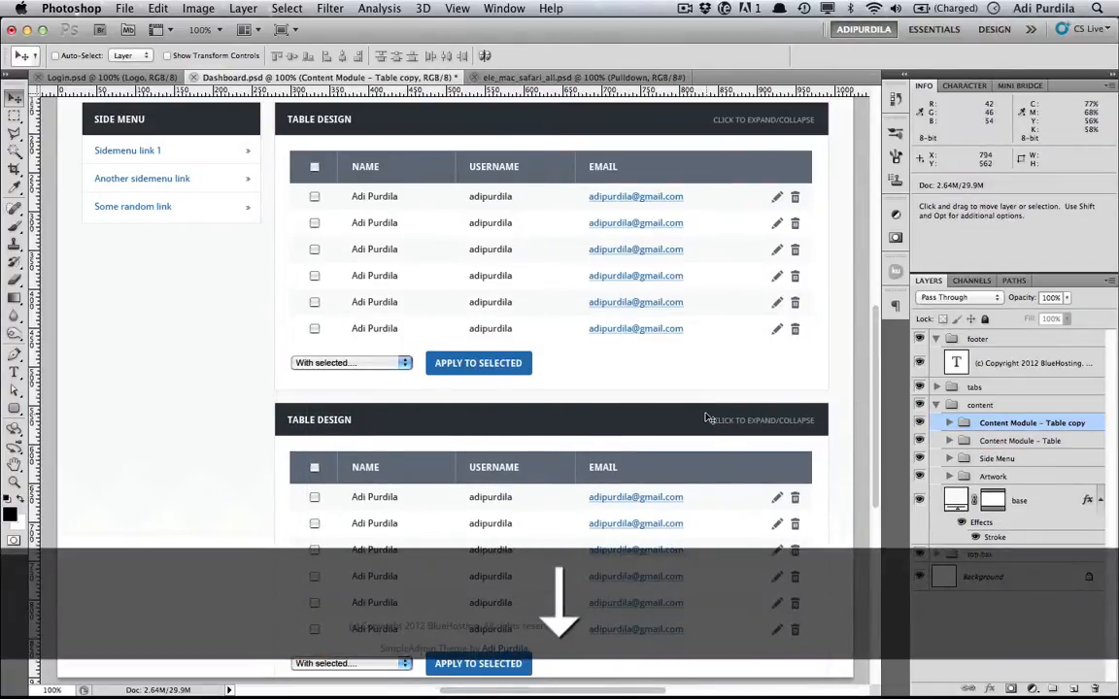
Step: Set the canvas height to 1400 pixels with the anchor at the top centre, so the page extends downward
scroll(456, 492, "down", 3)
left_click(991, 503)
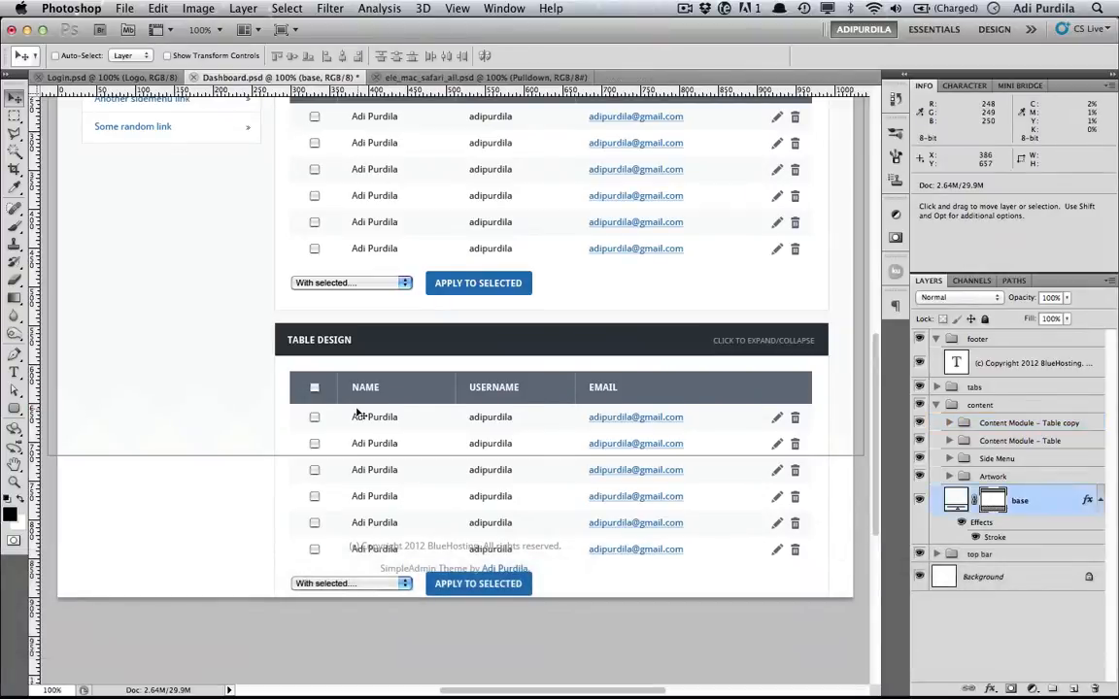
key("super+d")
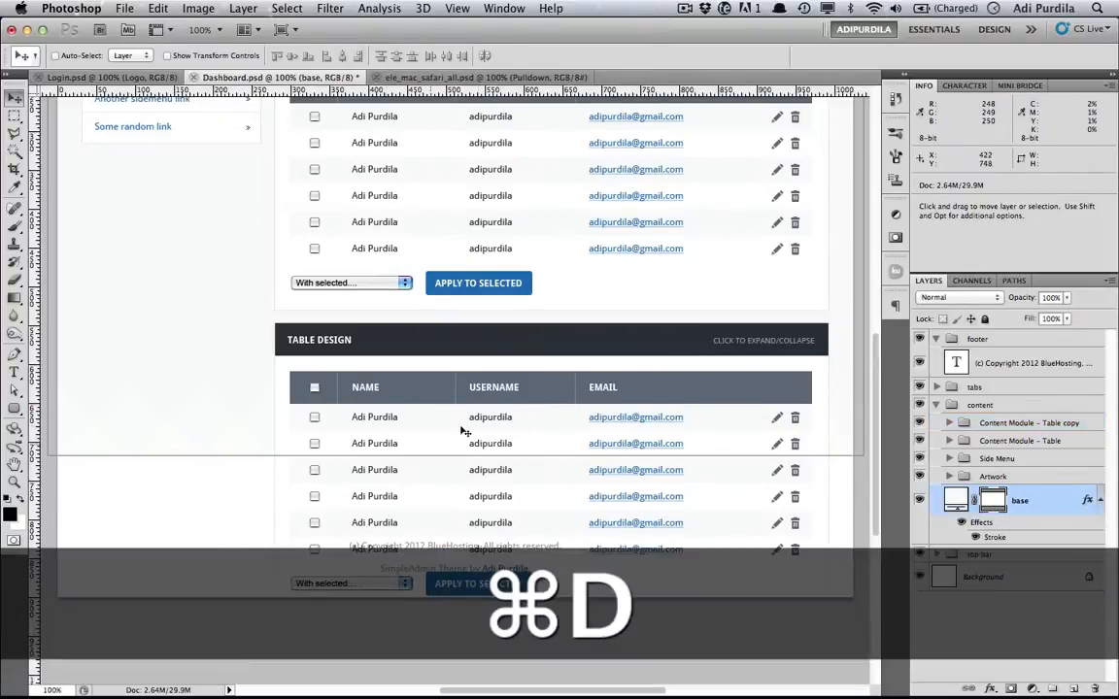
key("super+alt+c")
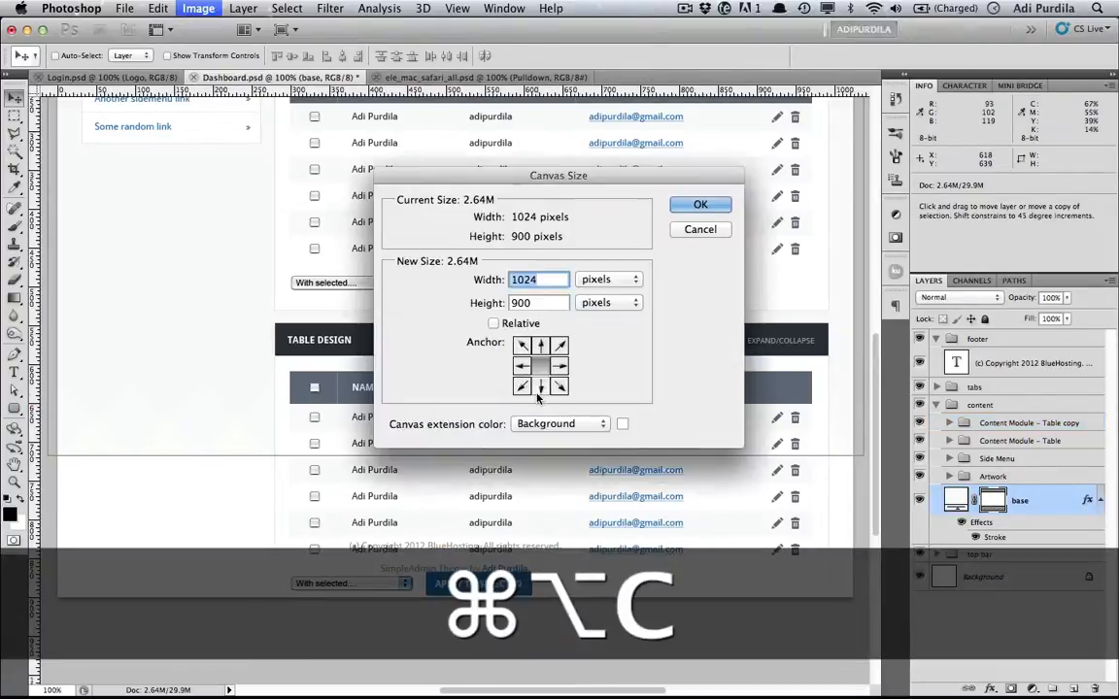
key("Escape")
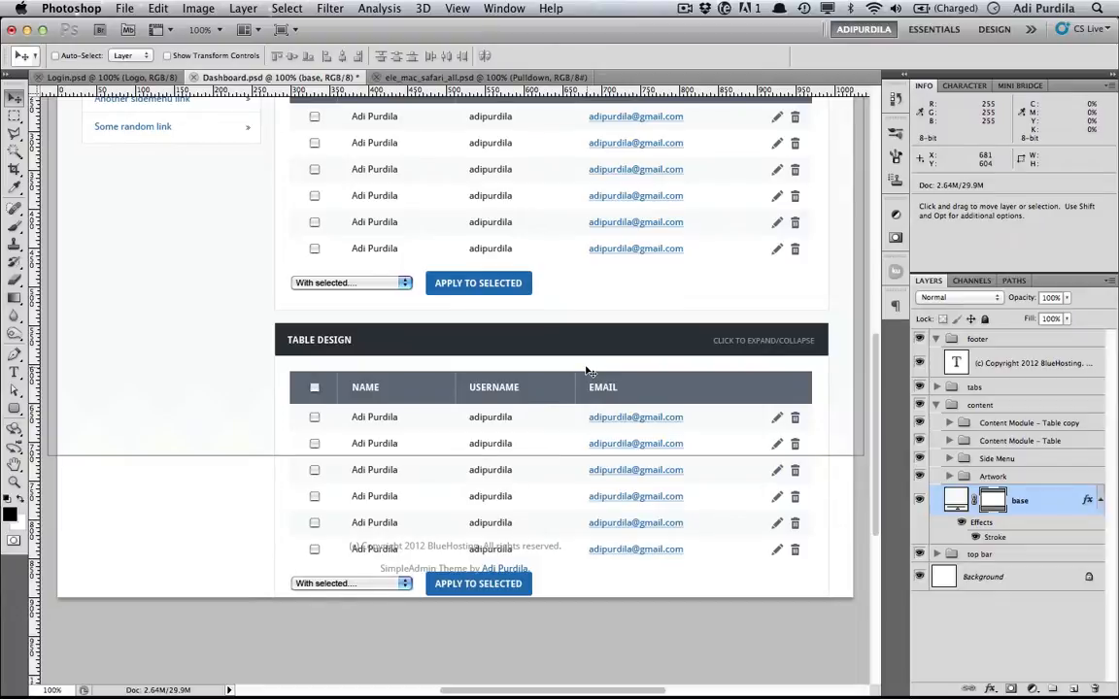
left_click(191, 9)
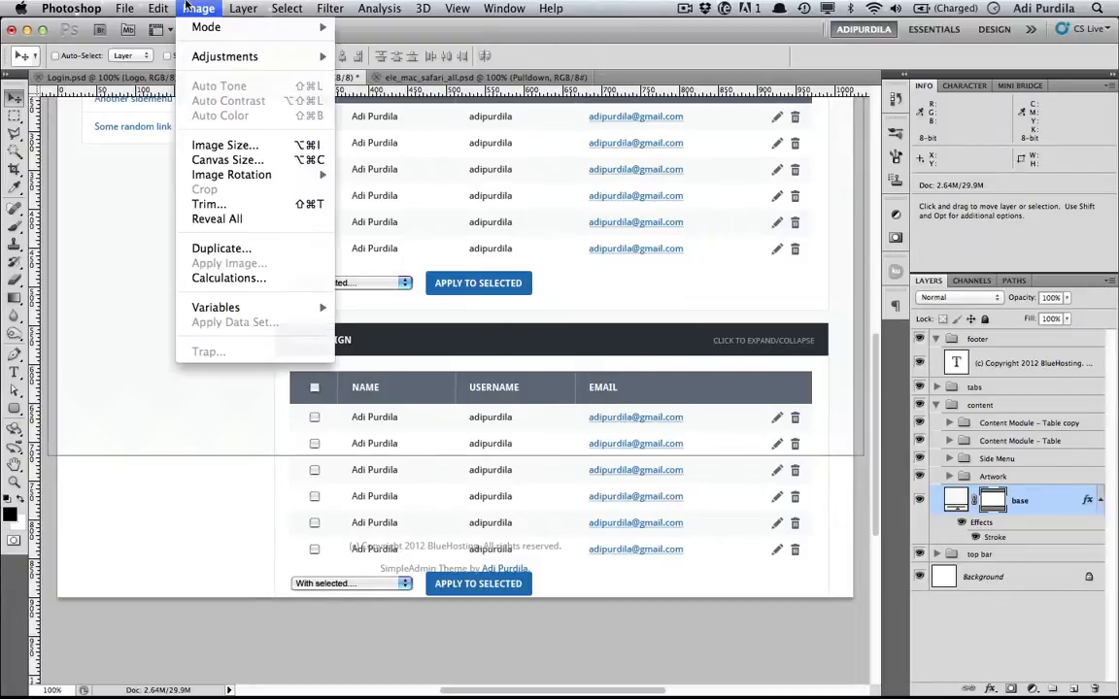
left_click(320, 165)
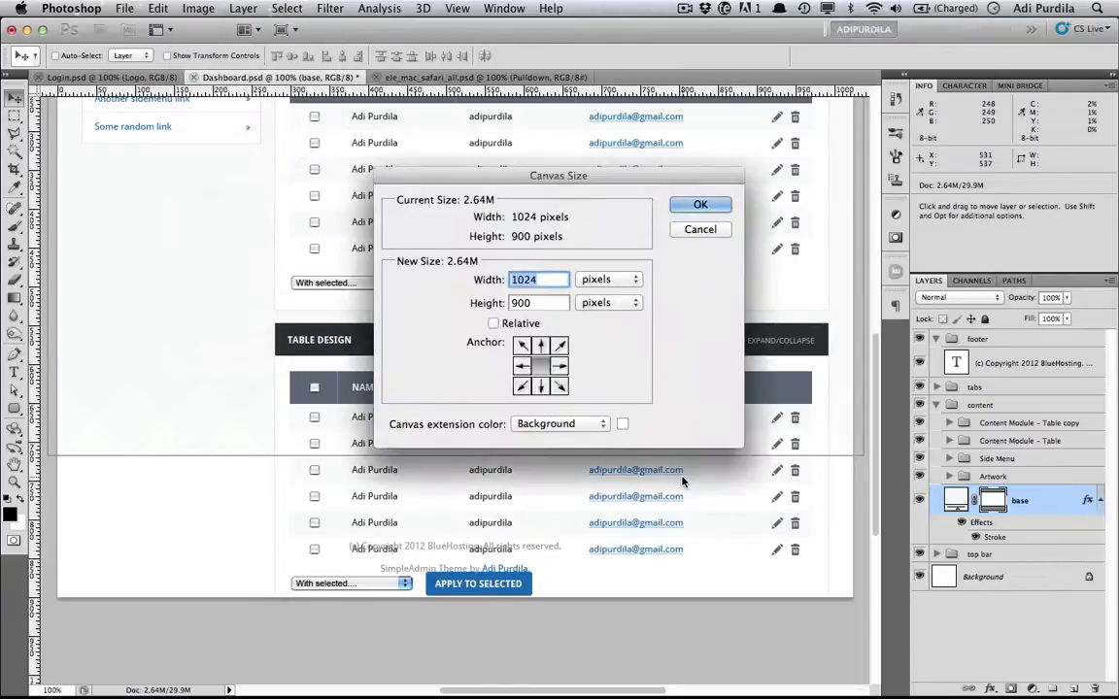
left_click(544, 304)
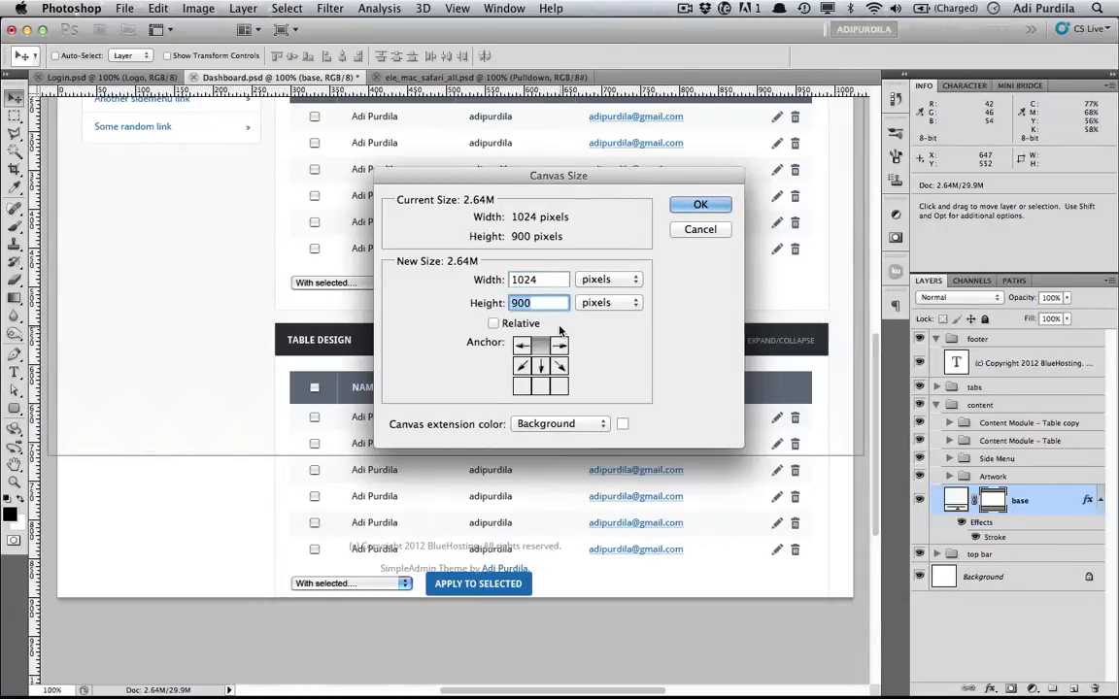
type("1400")
key("Return")
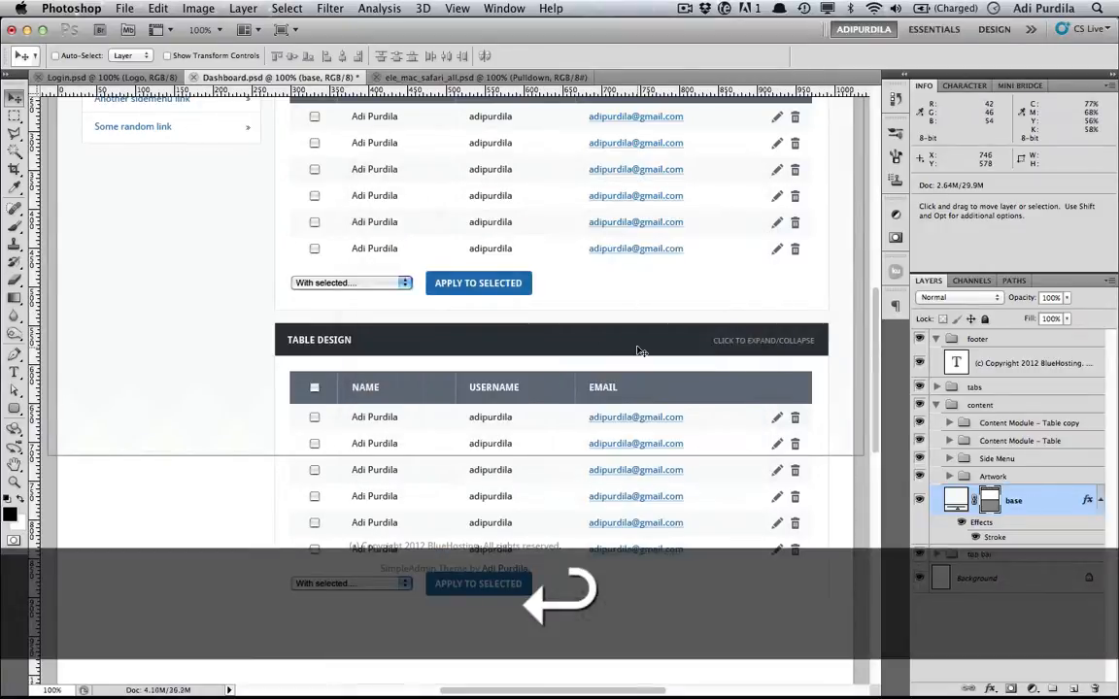
Step: Extend the content base layer's vector mask down to just above the canvas's bottom edge with the Direct Selection tool
scroll(641, 351, "down", 5)
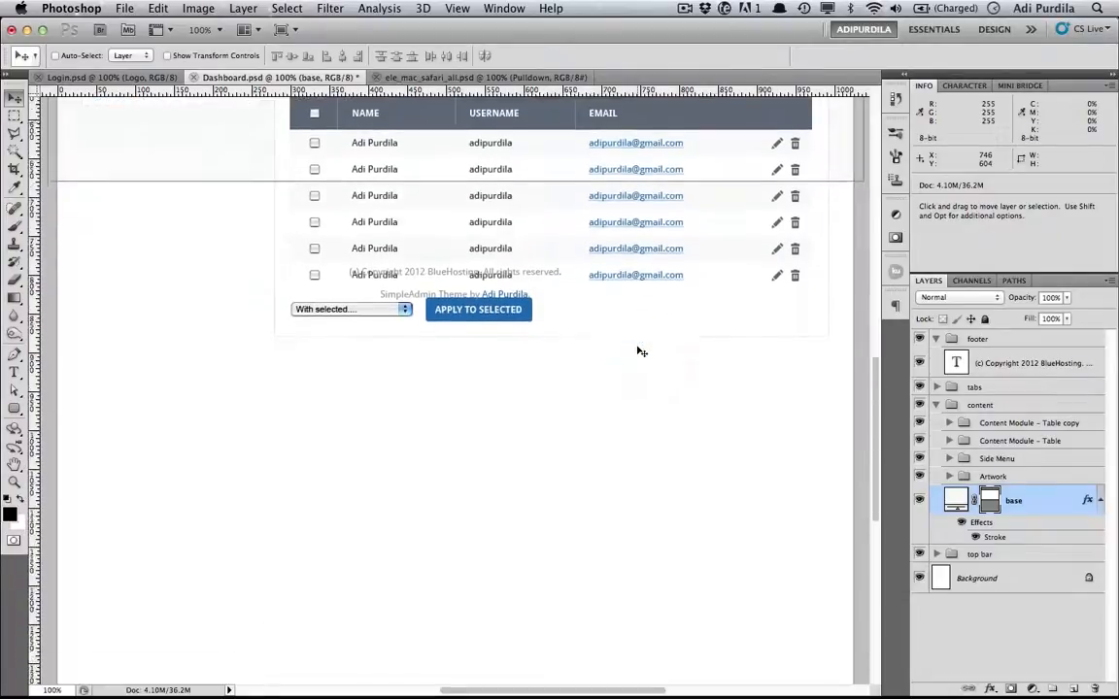
scroll(604, 344, "up", 2)
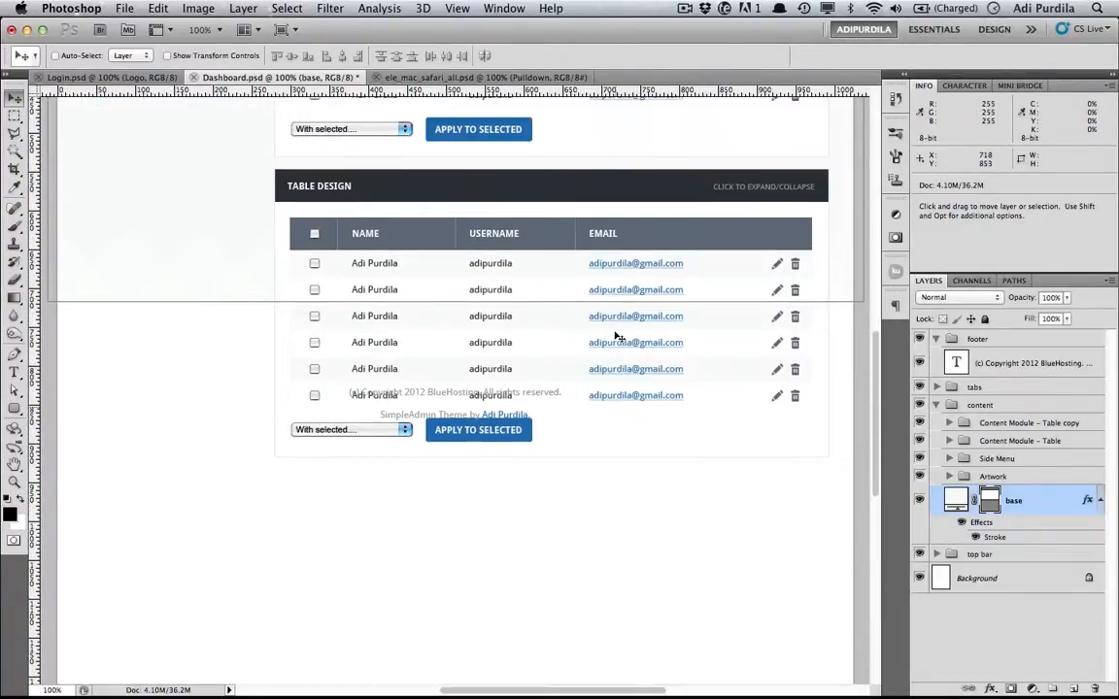
key("a")
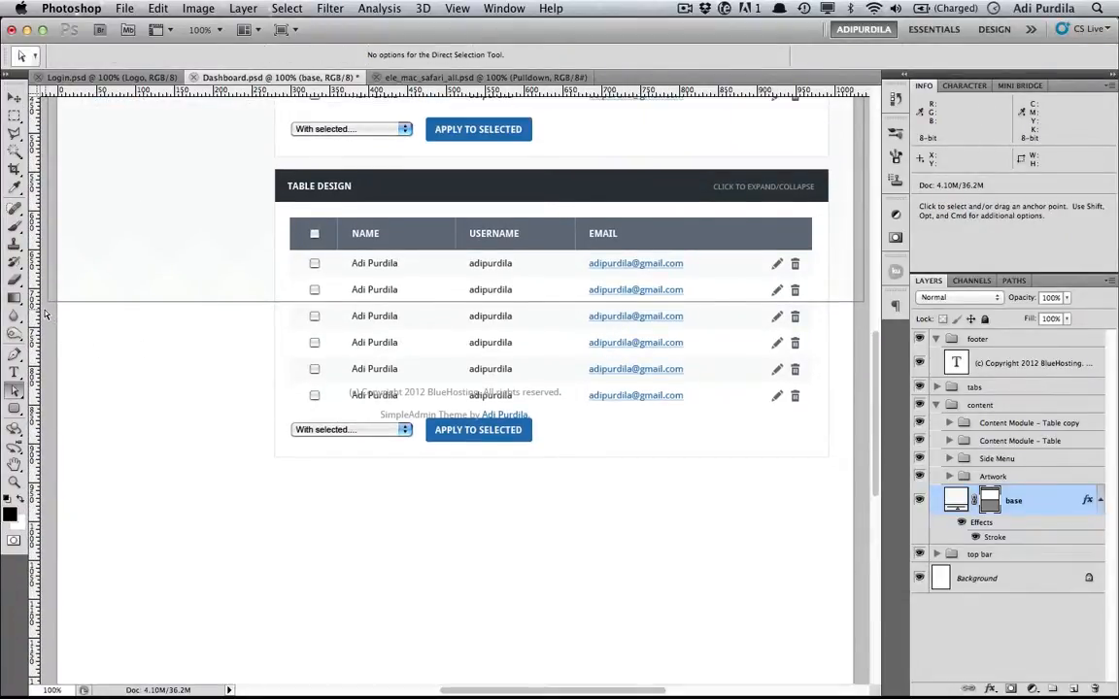
left_click_drag(45, 314, 299, 125)
scroll(420, 274, "up", 10)
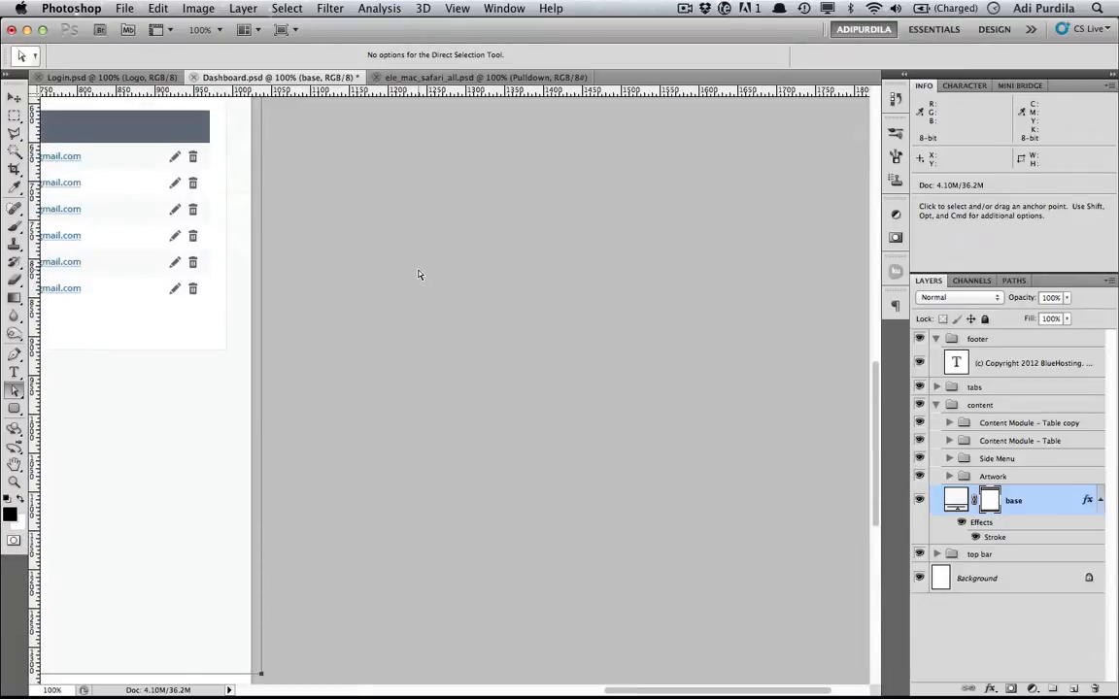
scroll(420, 275, "left", 4)
scroll(419, 275, "left", 9)
scroll(420, 274, "down", 2)
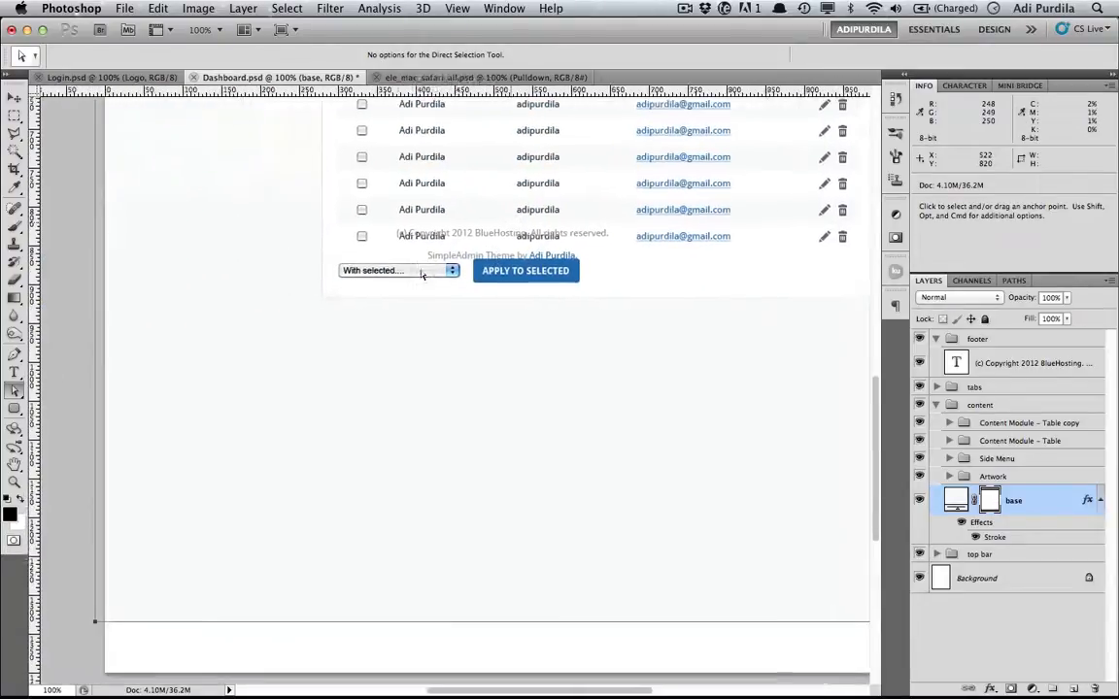
scroll(420, 275, "right", 1)
key("Return")
key("v")
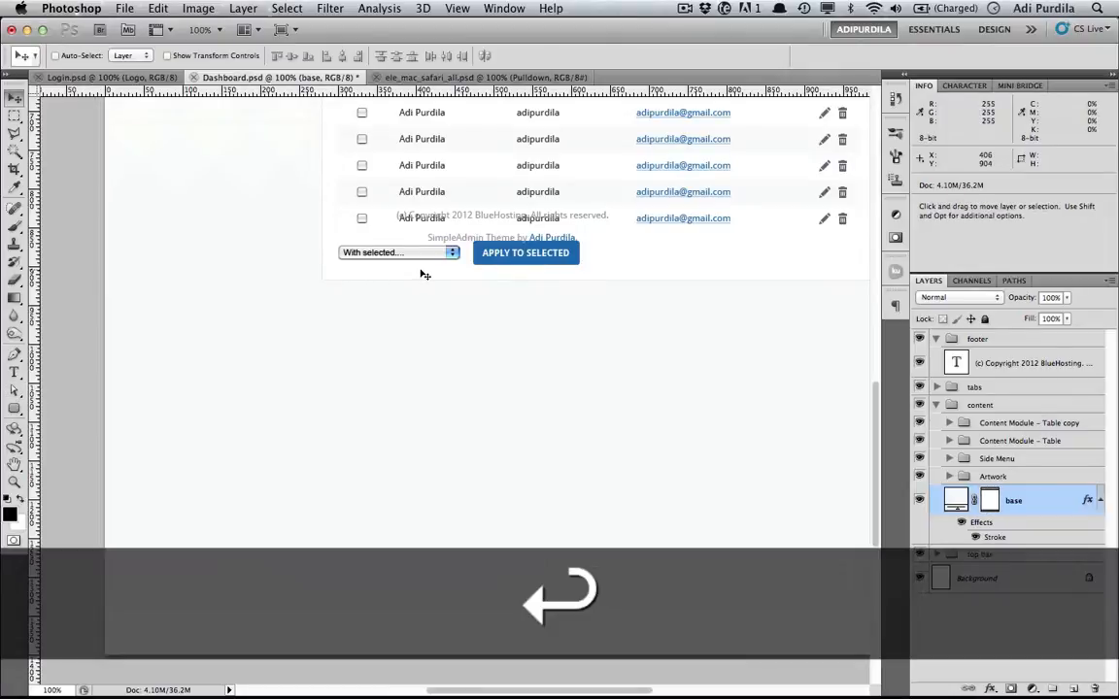
Step: Move the Artwork group straight down to the lower end of the extended content base and save the document
left_click(996, 476)
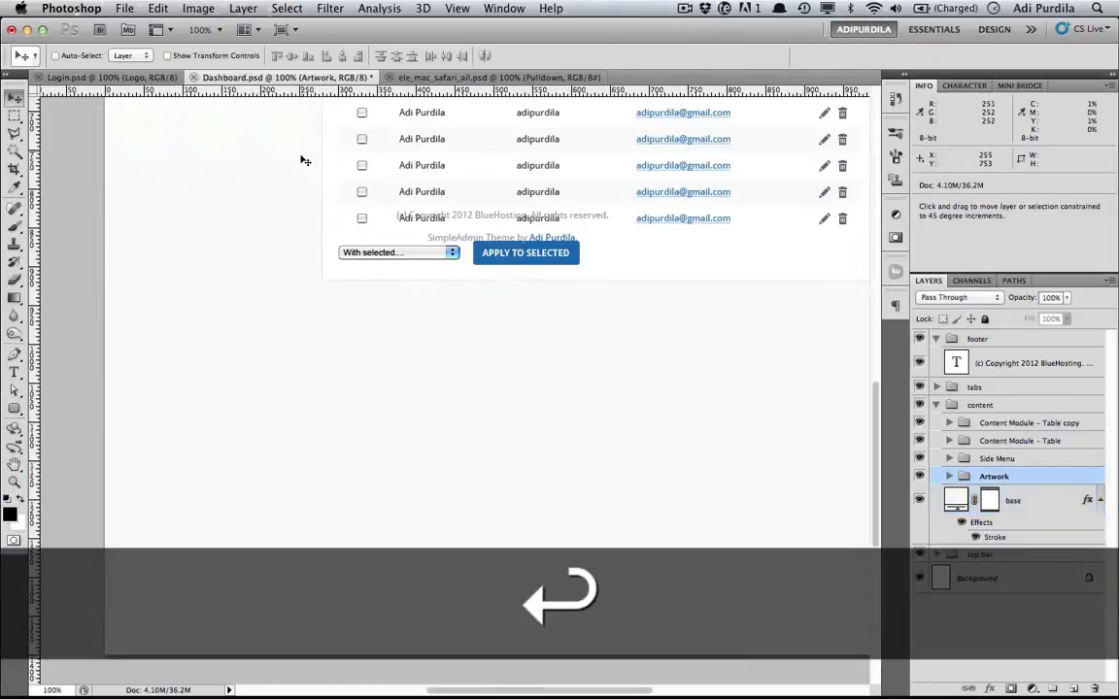
left_click_drag(302, 160, 315, 634)
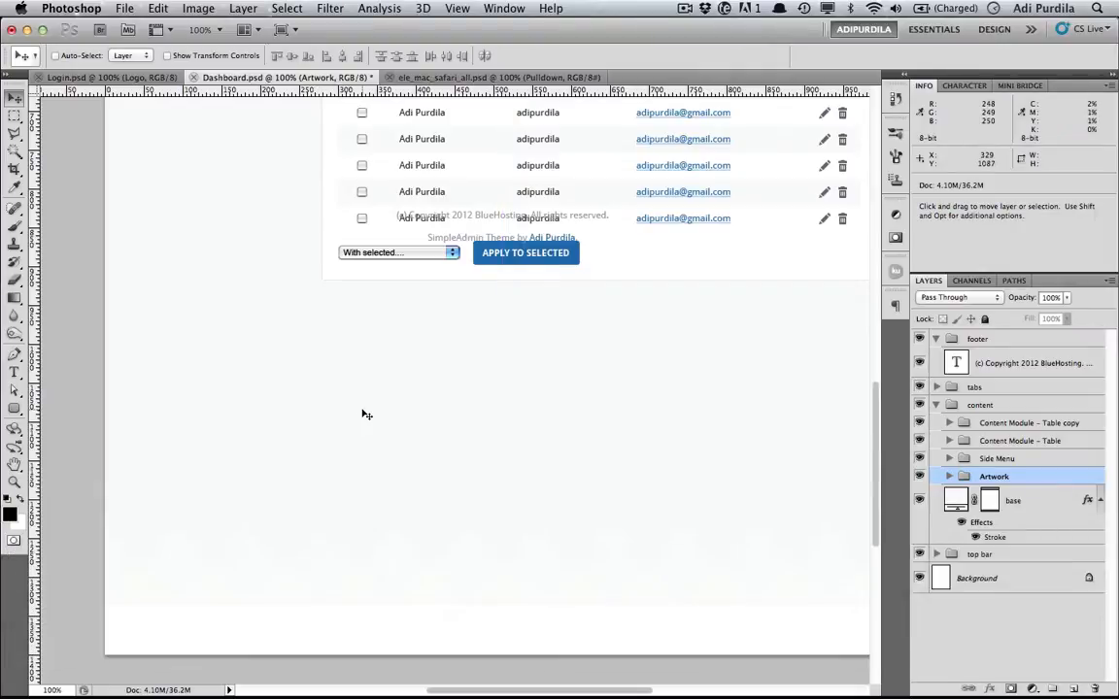
key("Down")
key("Up")
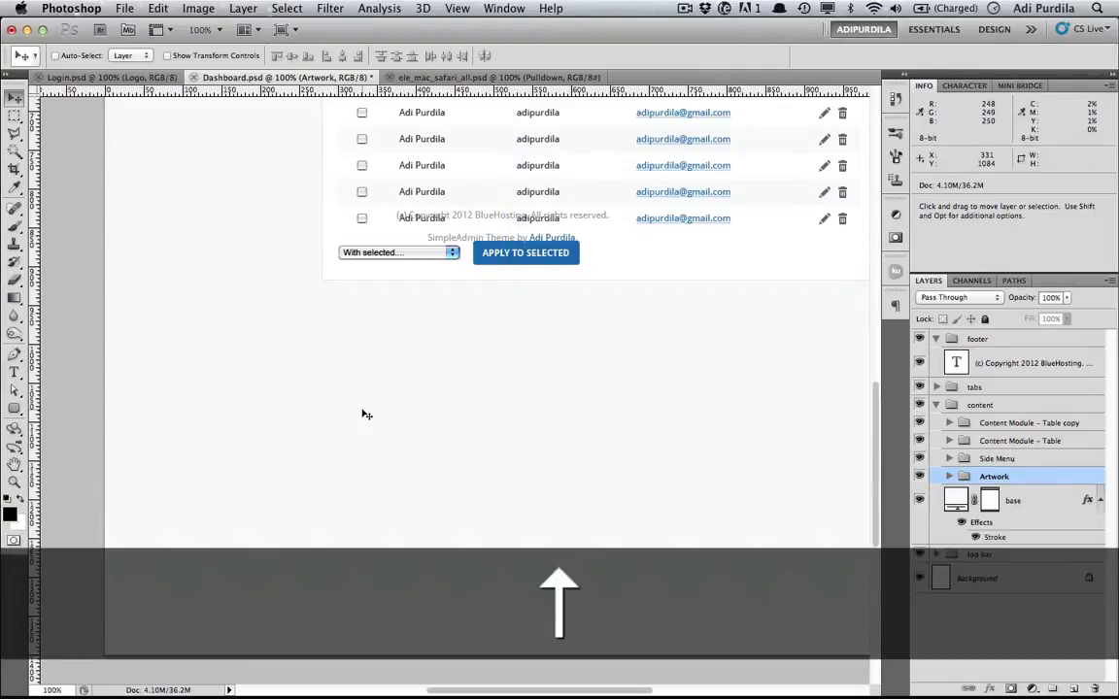
key("Down")
key("cmd+s")
Step: Fine-tune the Artwork group's vertical position so it meets the content base's bottom edge, and save the document
scroll(509, 432, "down", 2)
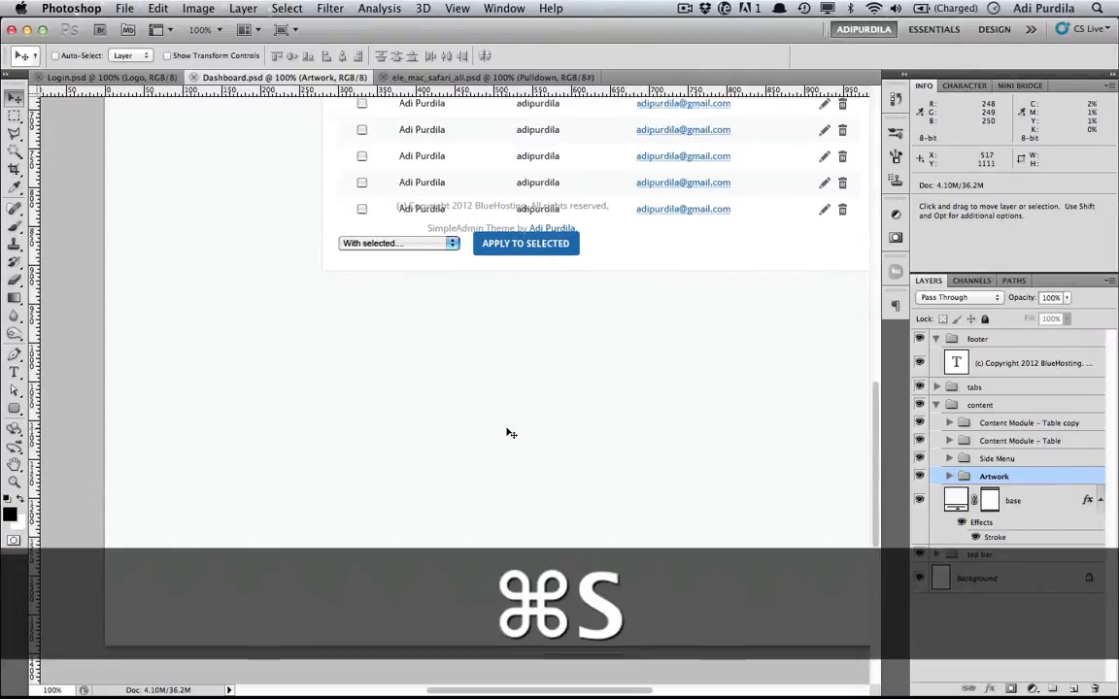
key("Up")
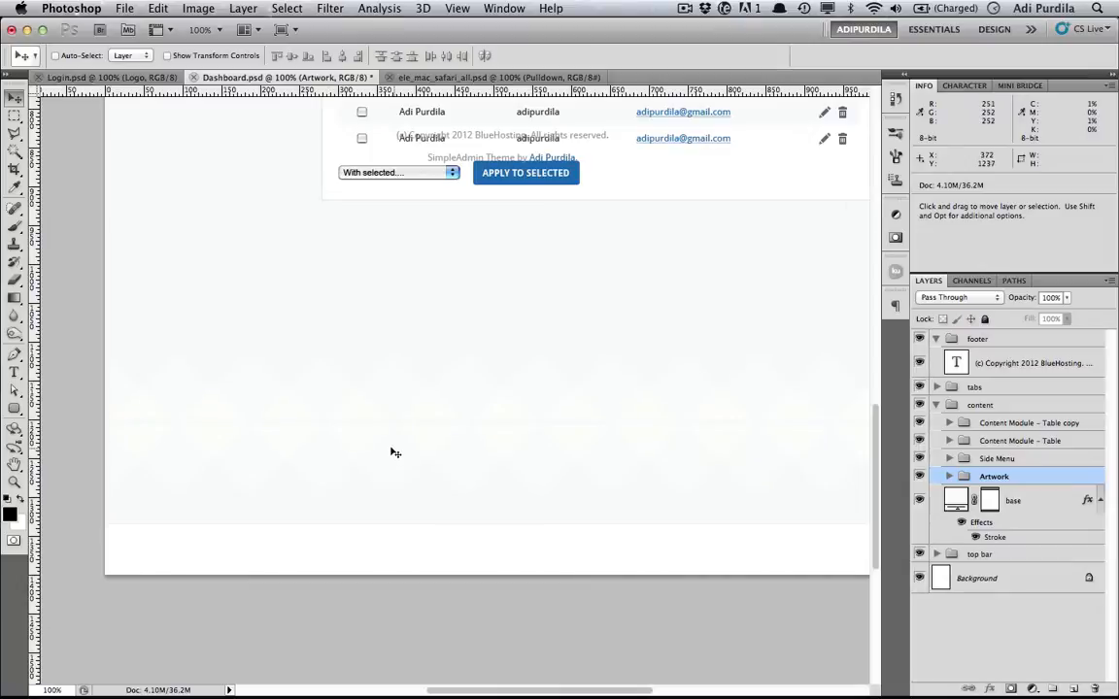
left_click_drag(388, 392, 392, 487)
key("Down")
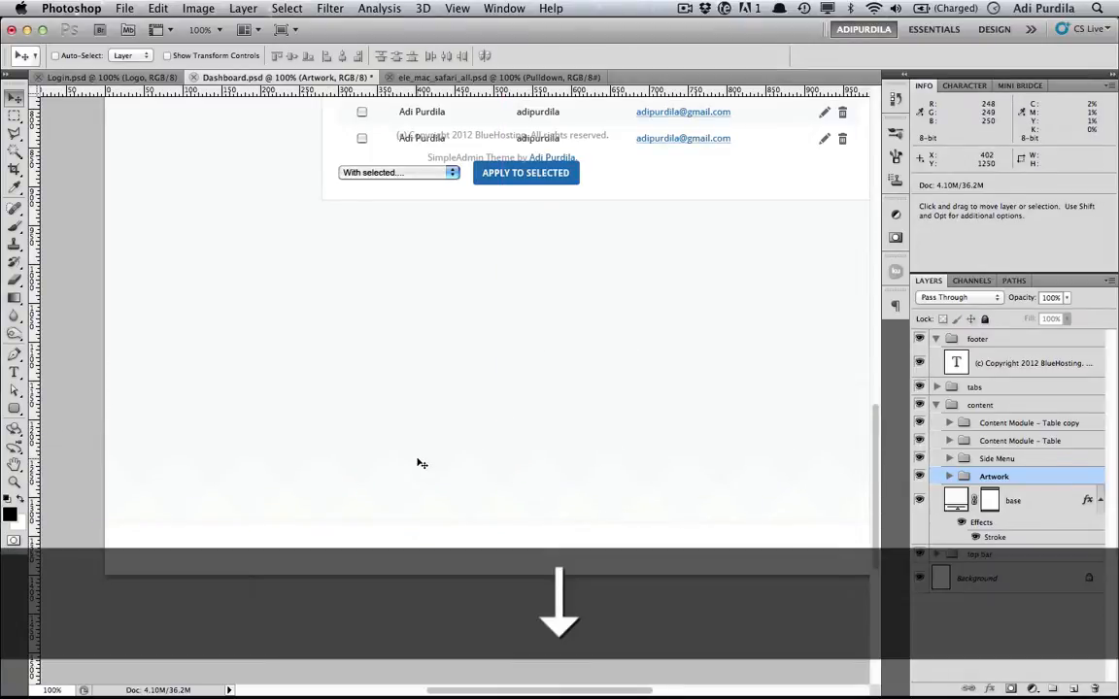
key("Up")
key("super+s")
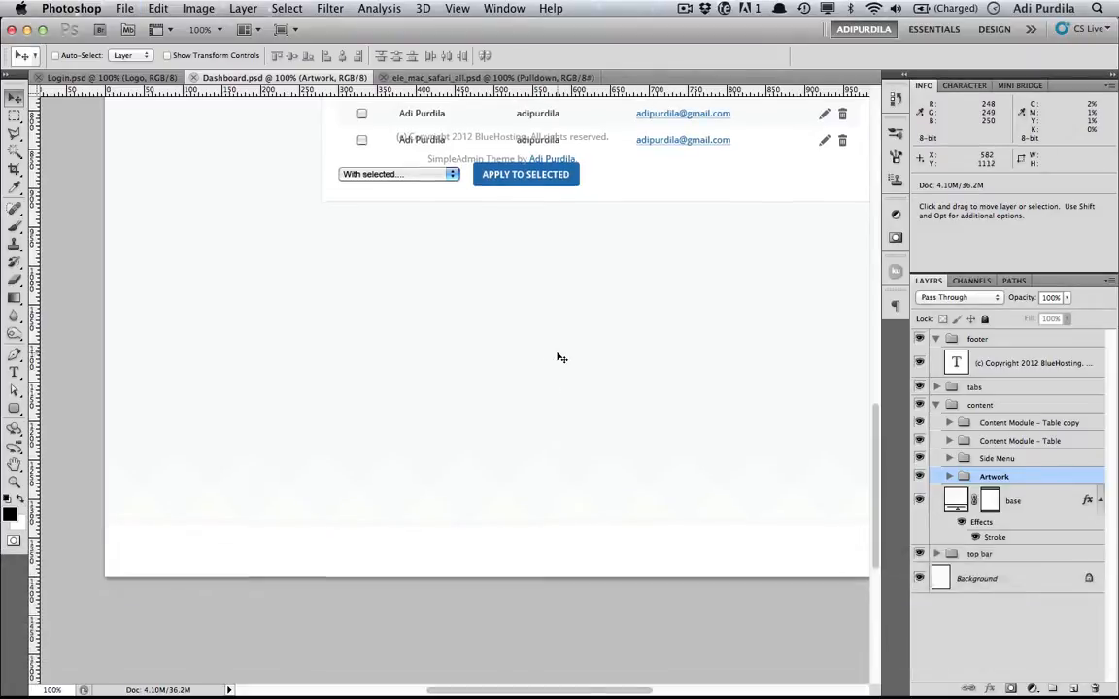
Step: Move the footer group down toward the bottom of the page, clear of the second table module
scroll(560, 359, "up", 5)
scroll(560, 357, "up", 2)
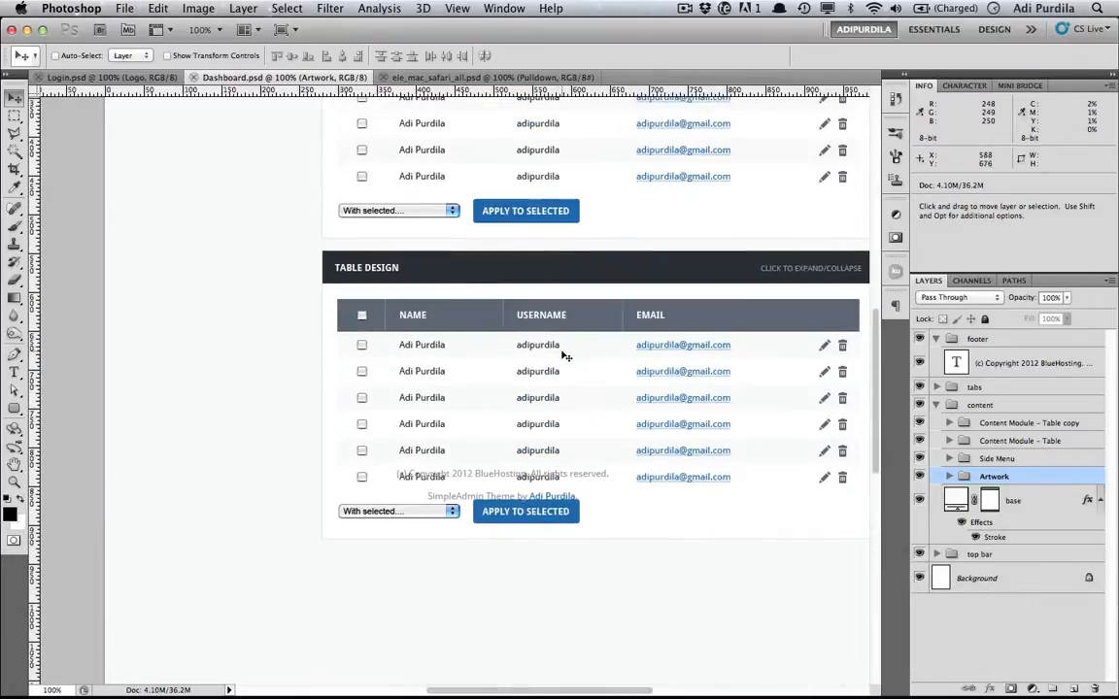
left_click(981, 341)
scroll(622, 418, "down", 6)
left_click_drag(512, 262, 515, 312)
Step: Change the second content module's heading text to "FORM ELEMENTS"
scroll(574, 360, "up", 8)
scroll(574, 361, "up", 6)
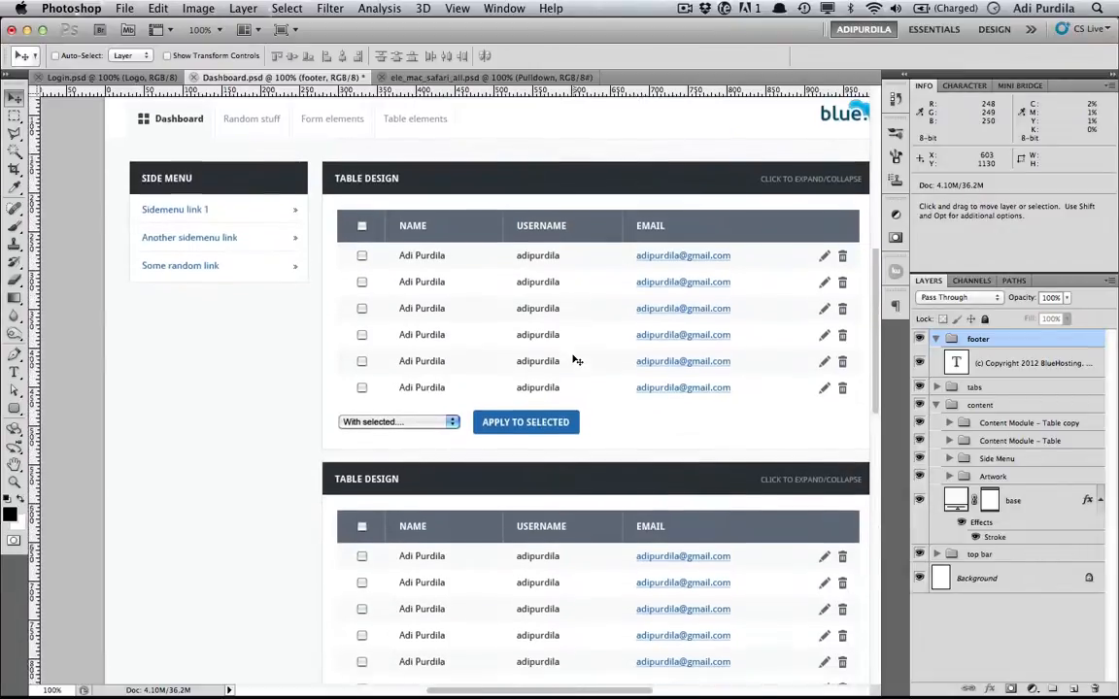
scroll(562, 358, "down", 3)
key("t")
left_click(361, 353)
key("super+a")
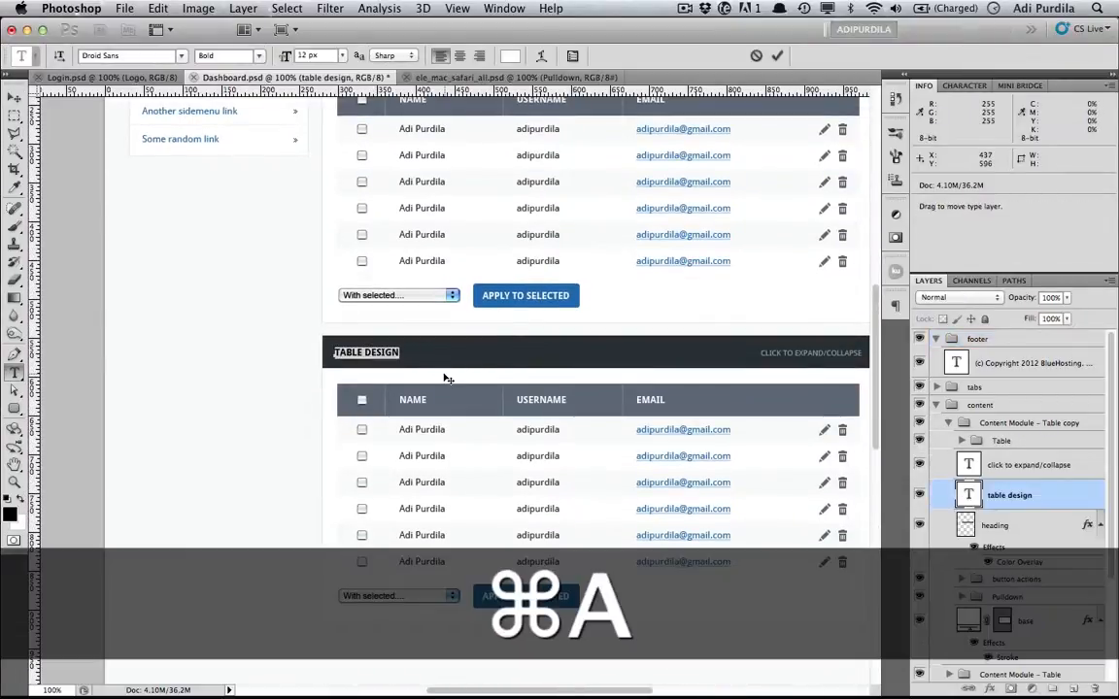
type("FORM ELEMENTS")
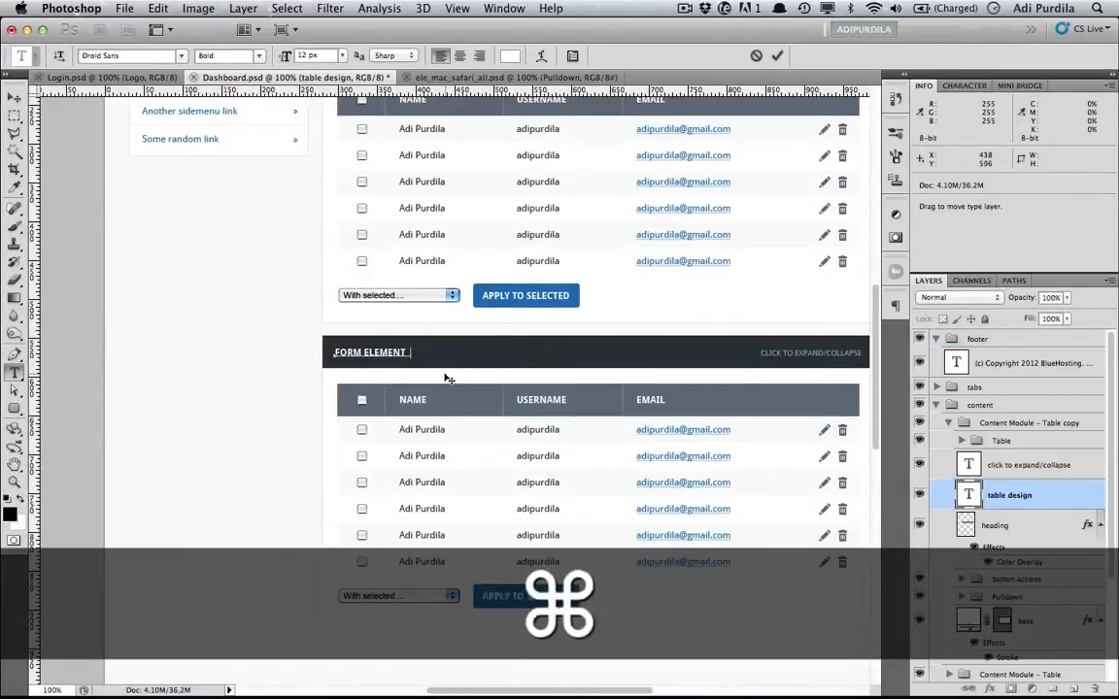
key("super+Return")
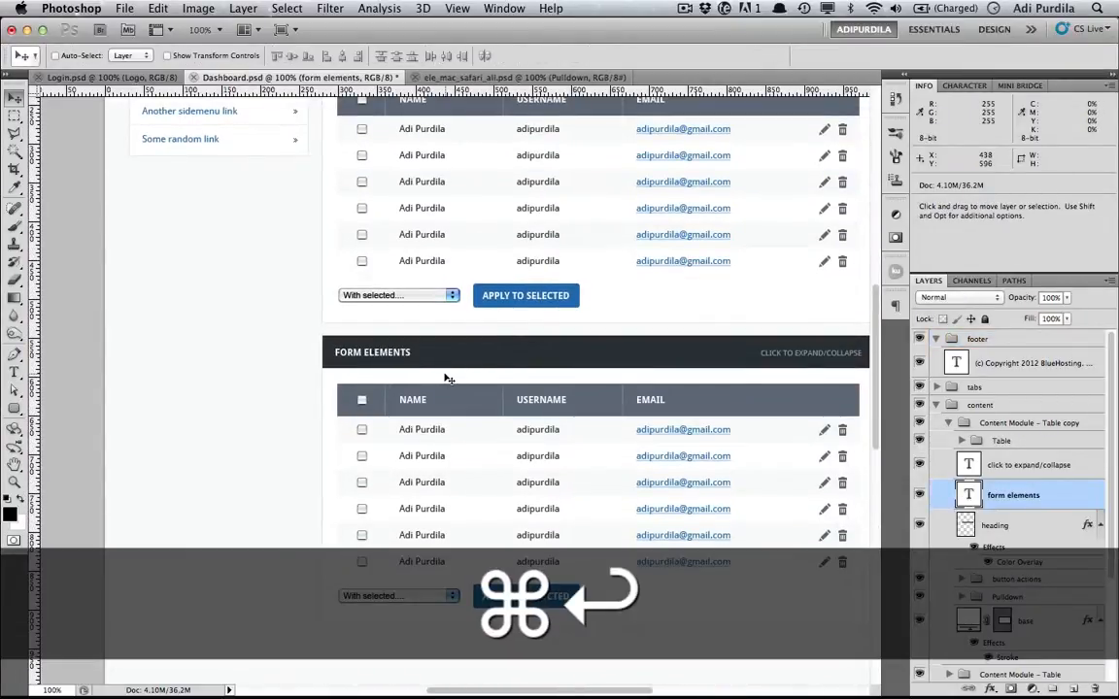
Step: Rename the duplicated module's group as "Content Module - Form Elements" and save the document
double_click(1020, 423)
key("Right")
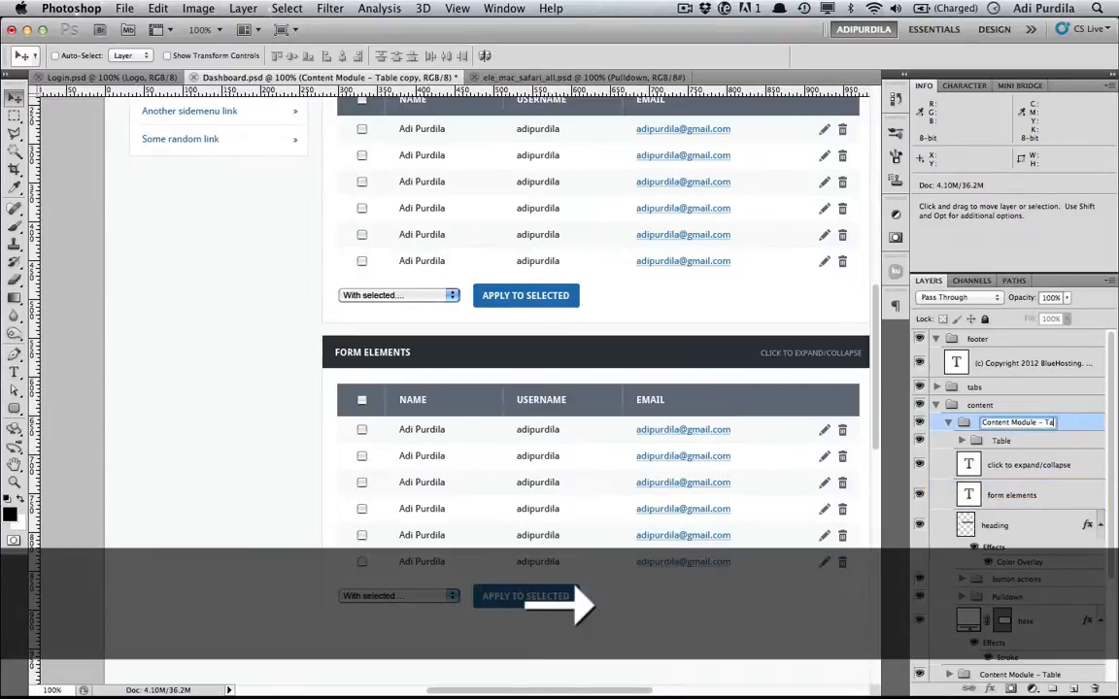
type("Form Elements")
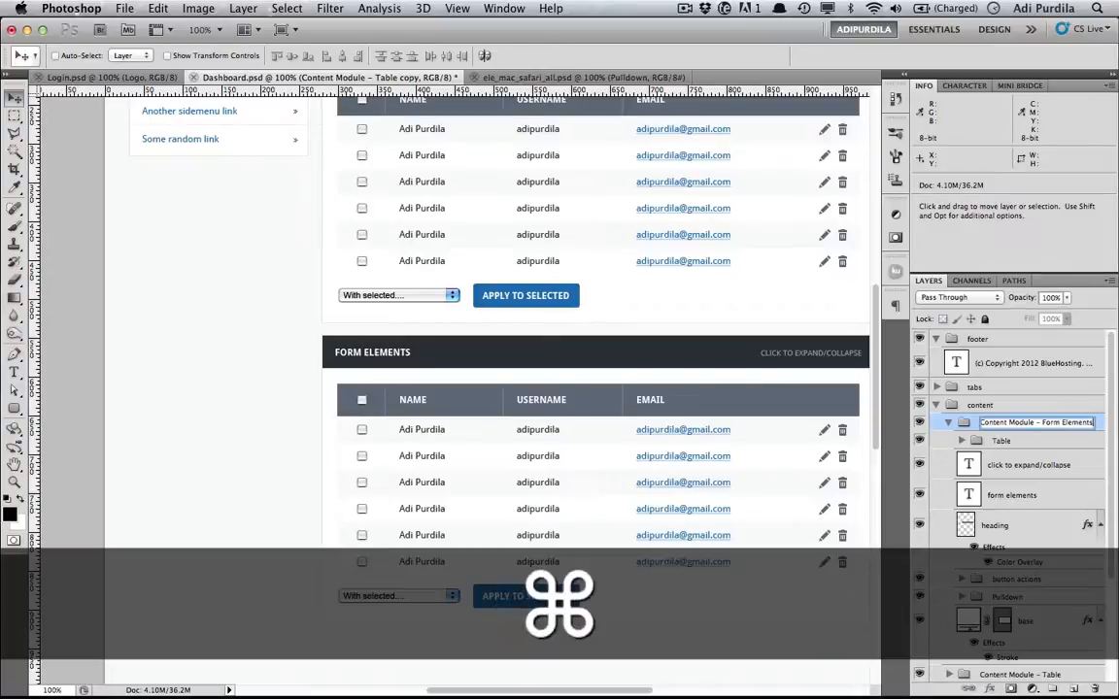
key("super+s")
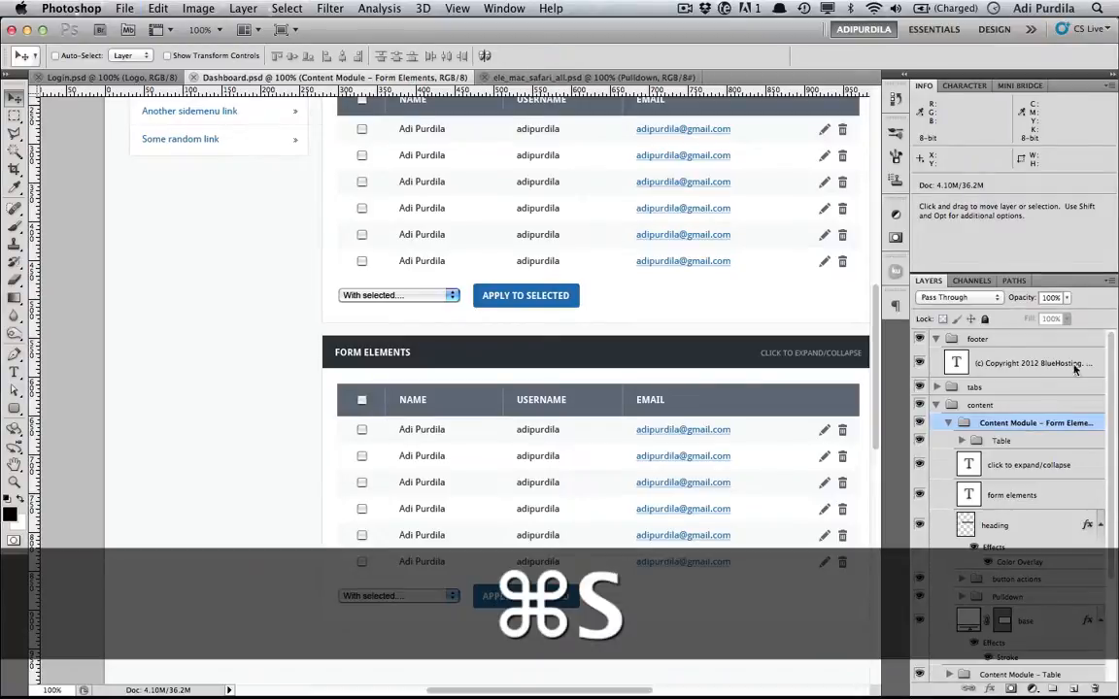
Step: Delete the Table, button actions and Pulldown groups from the Content Module - Form Elements group
scroll(587, 348, "right", 2)
scroll(588, 347, "down", 4)
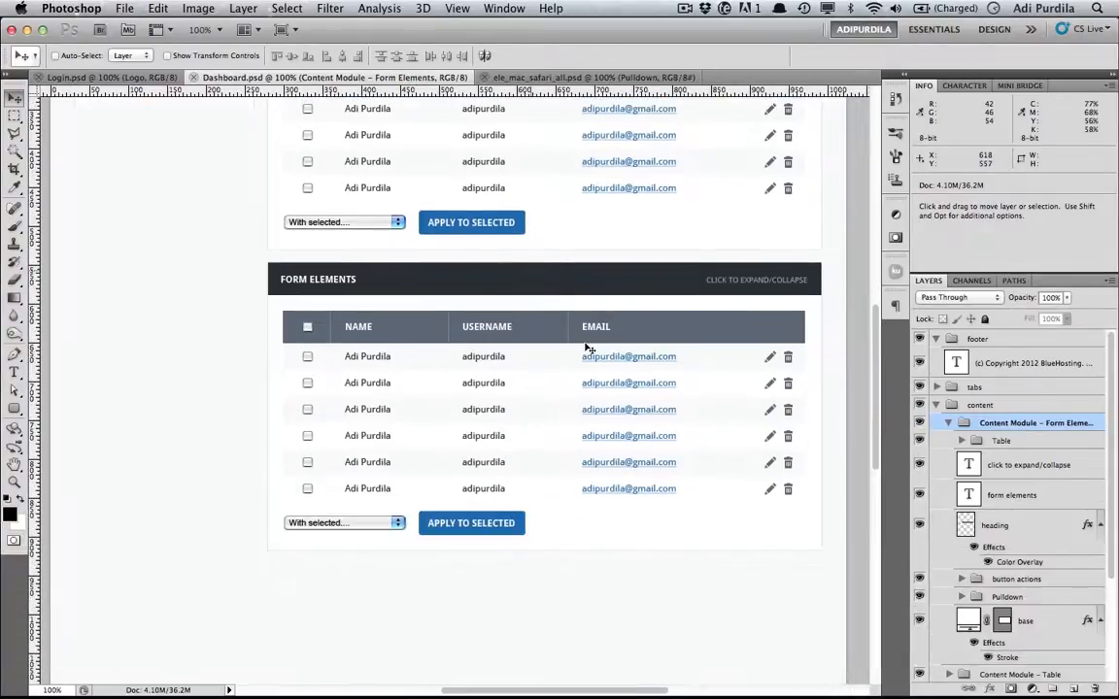
left_click(1001, 440)
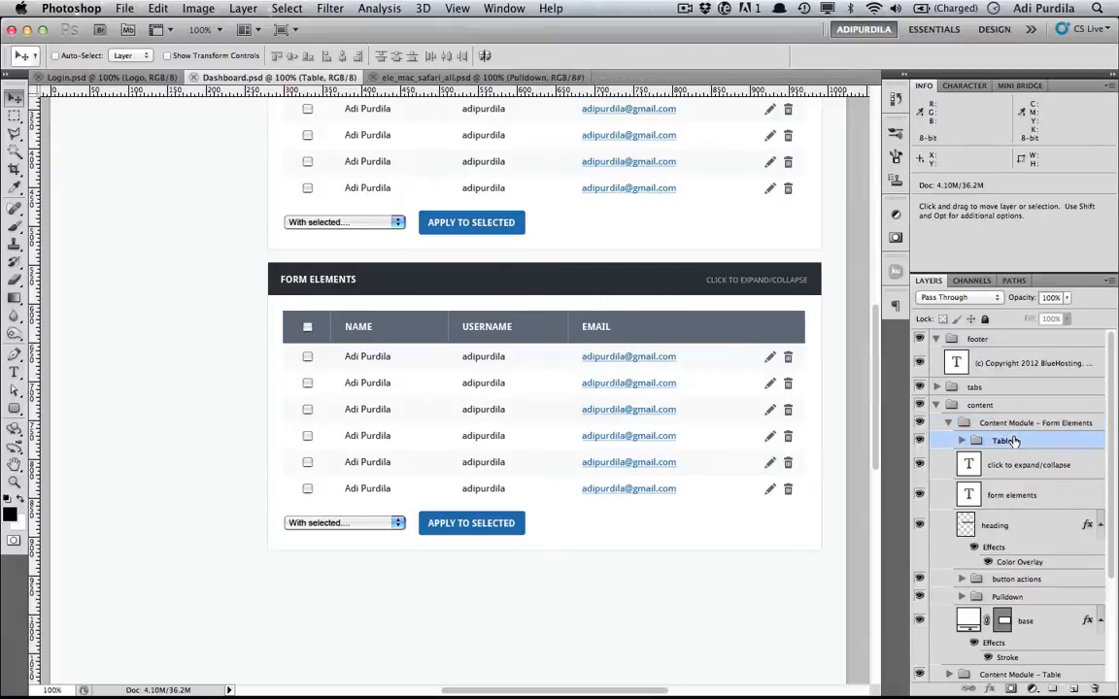
key("Delete")
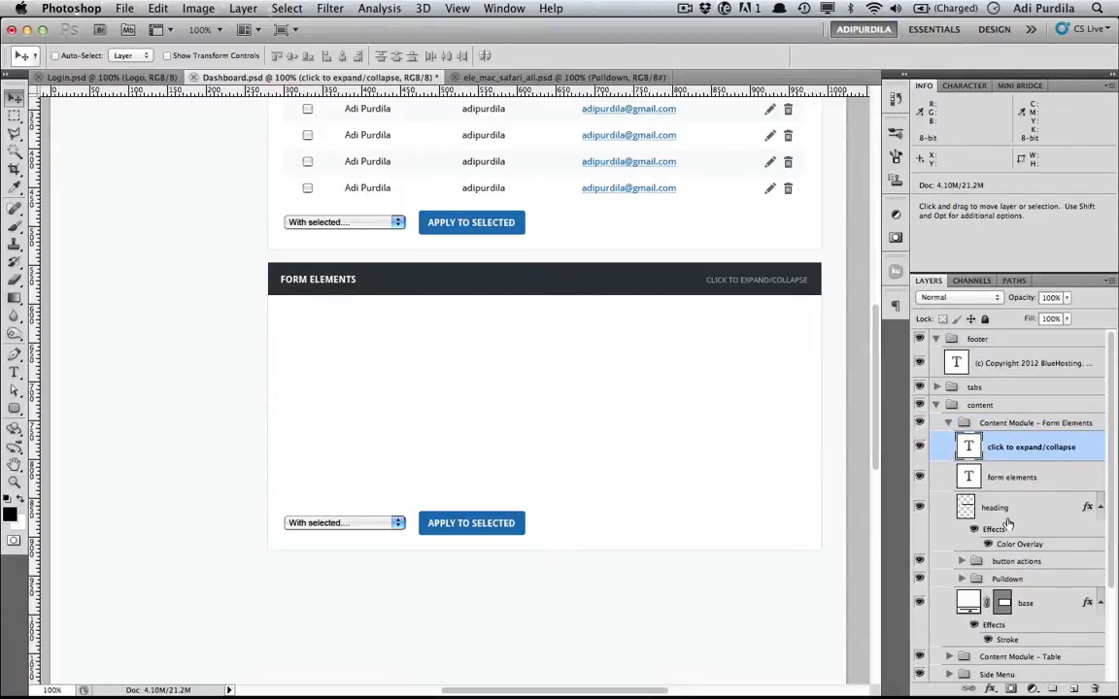
left_click(1018, 560)
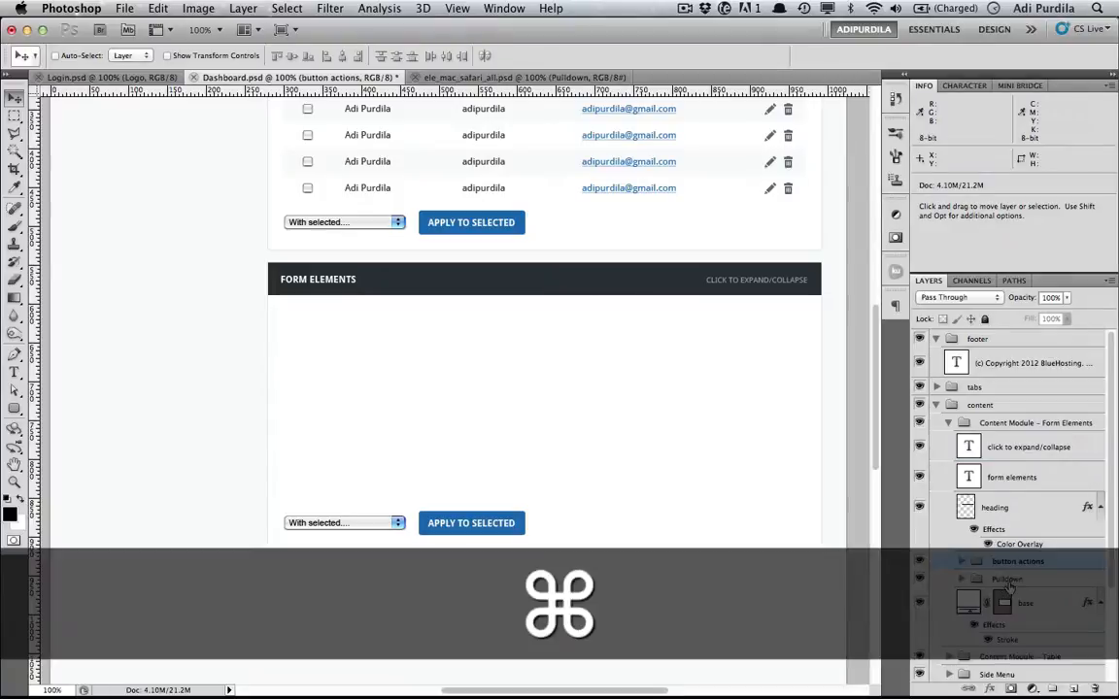
left_click(1011, 581, "super")
key("Delete")
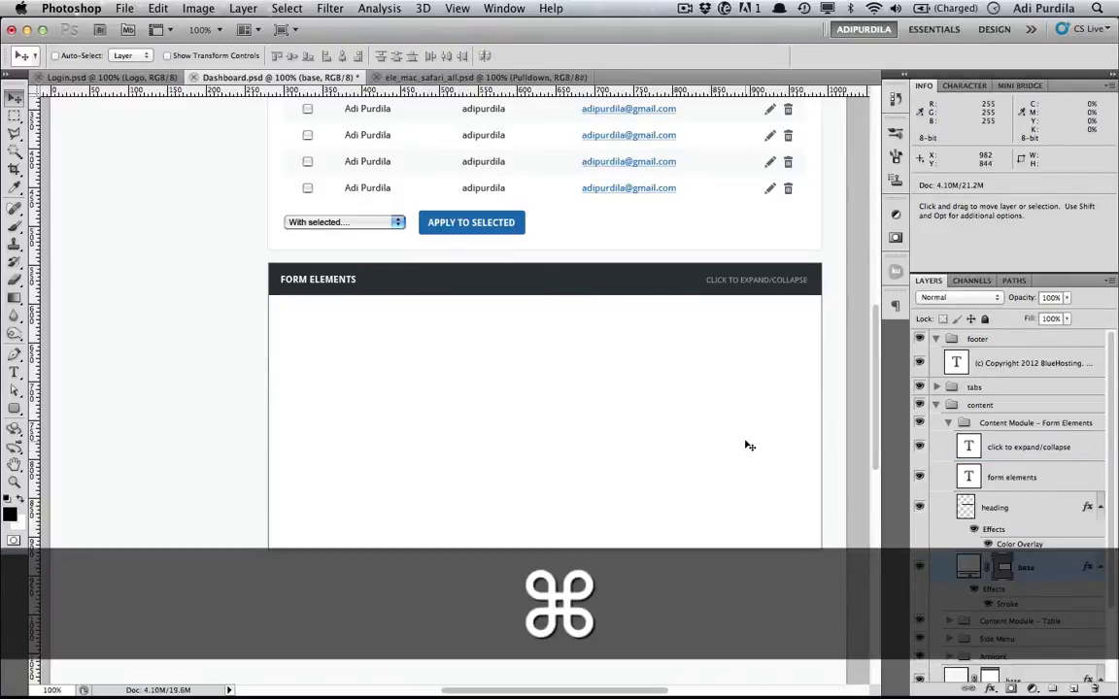
Step: Dismiss the path outline on the Form Elements module's base shape and save the dashboard document
key("Return")
key("super+s")
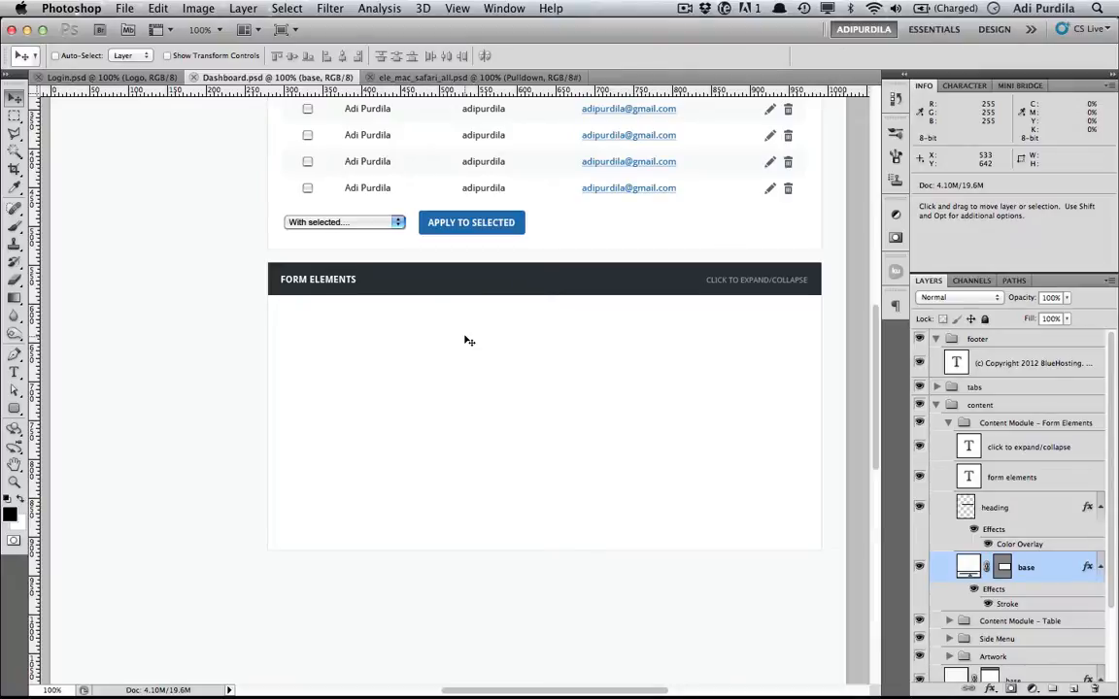
Step: From Login.psd, duplicate the USERNAME label, its input box and the Login Button group together into Dashboard.psd
left_click(94, 84)
key("t")
left_click(375, 294)
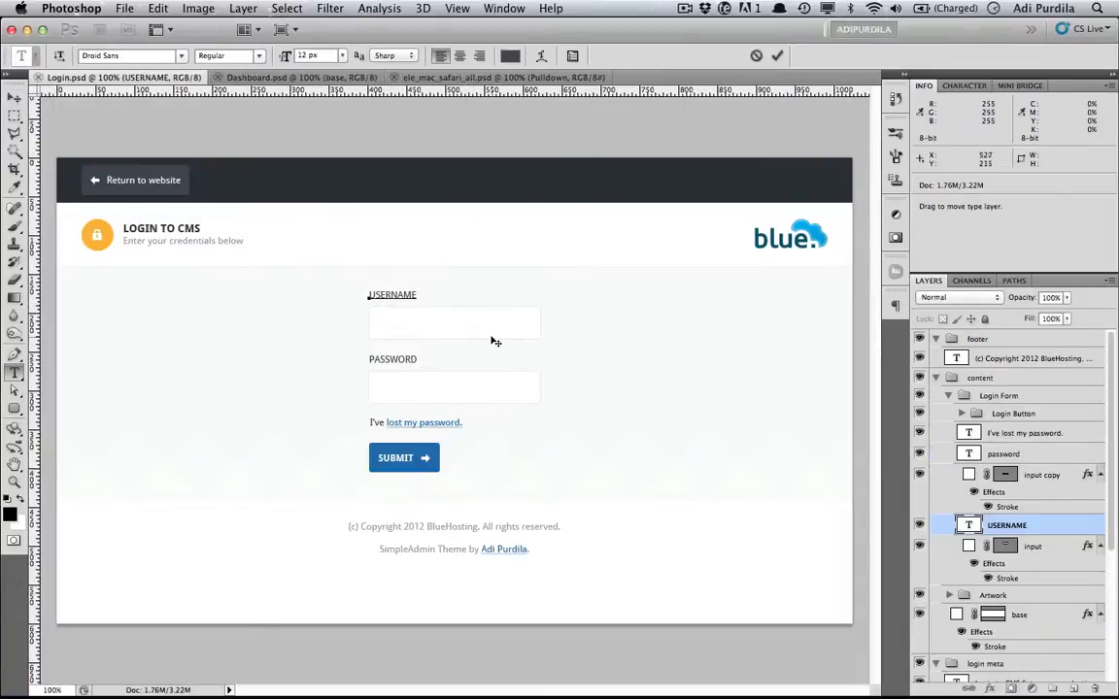
key("Escape")
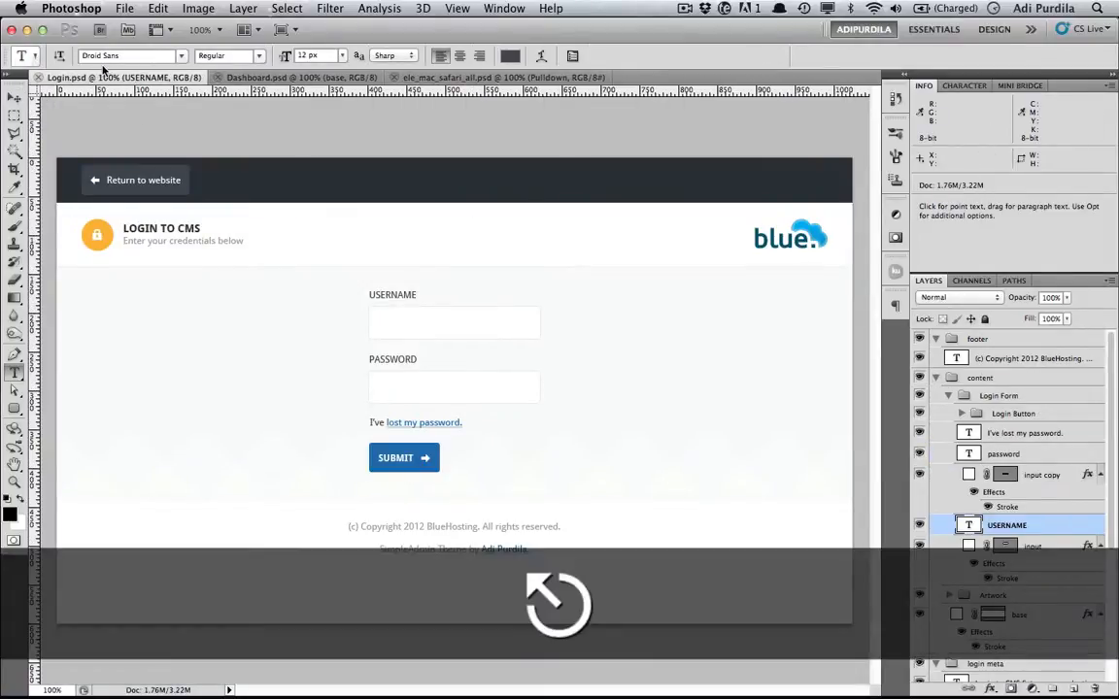
key("v")
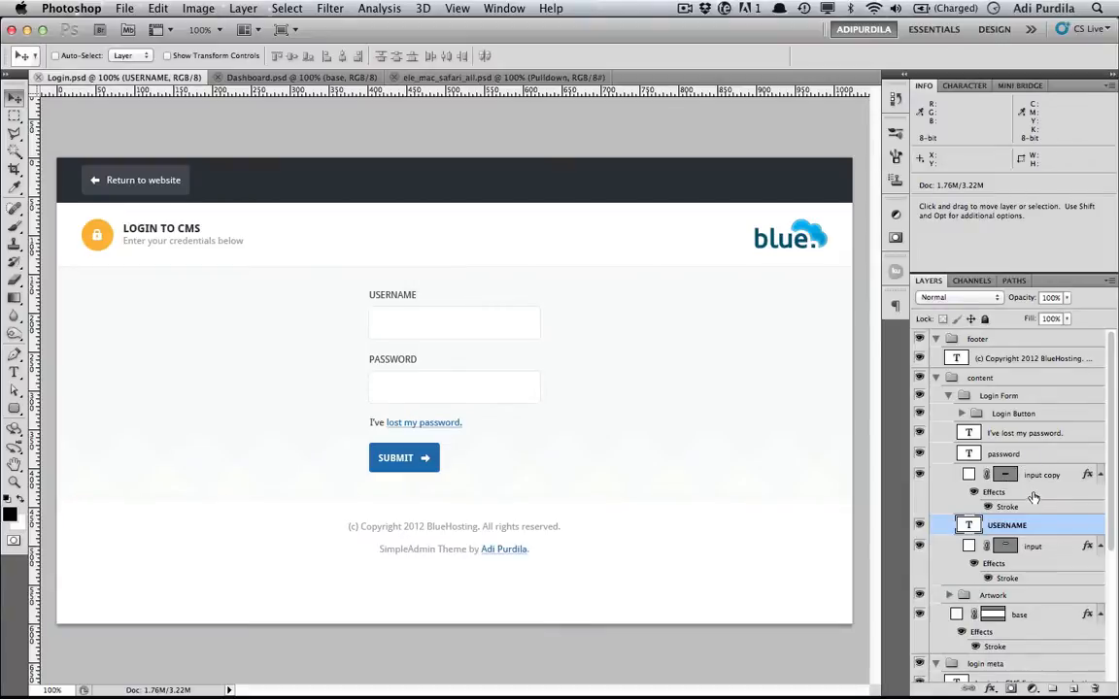
left_click(1035, 546, "super")
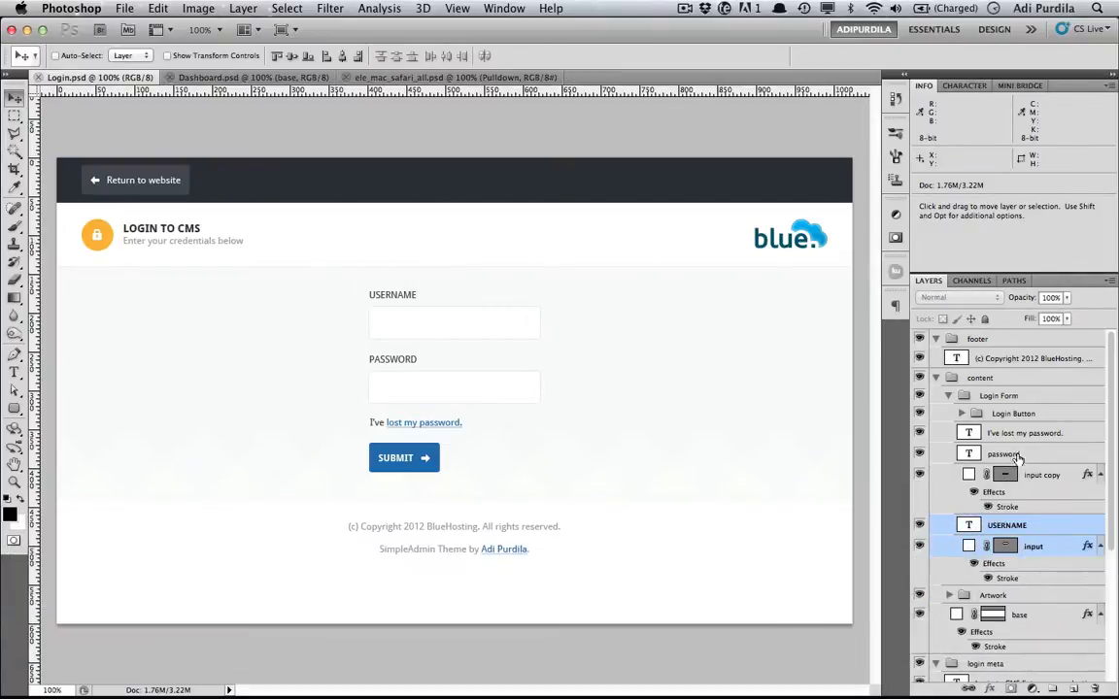
key("super")
left_click(1007, 416, "super")
right_click(1006, 415)
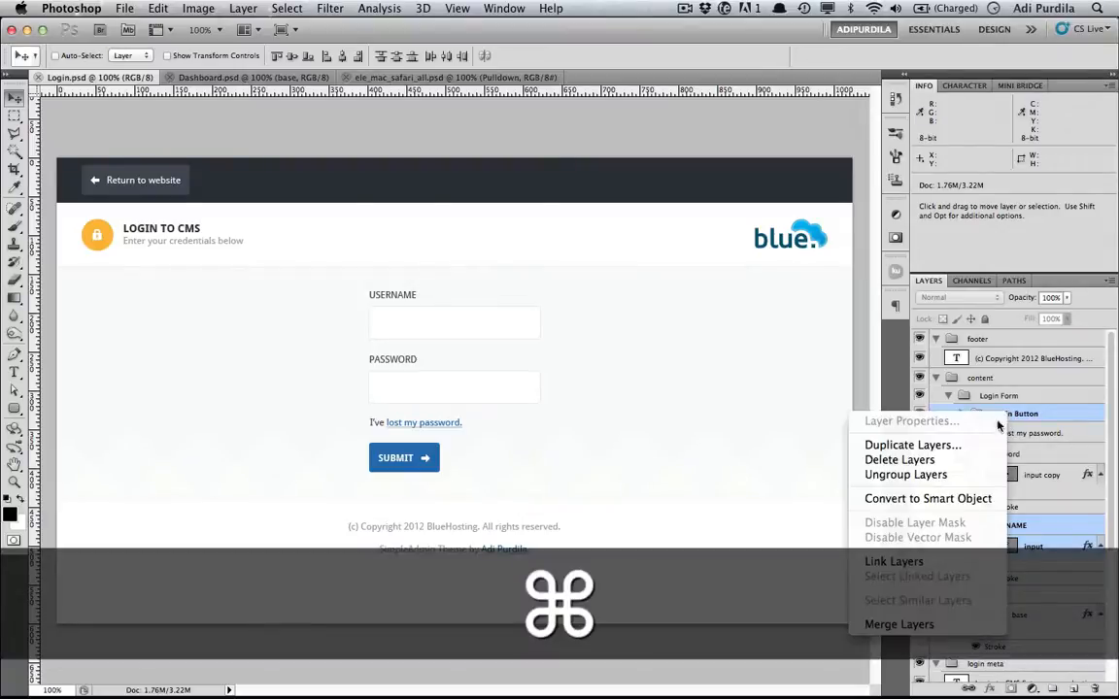
left_click(956, 446)
left_click(491, 353)
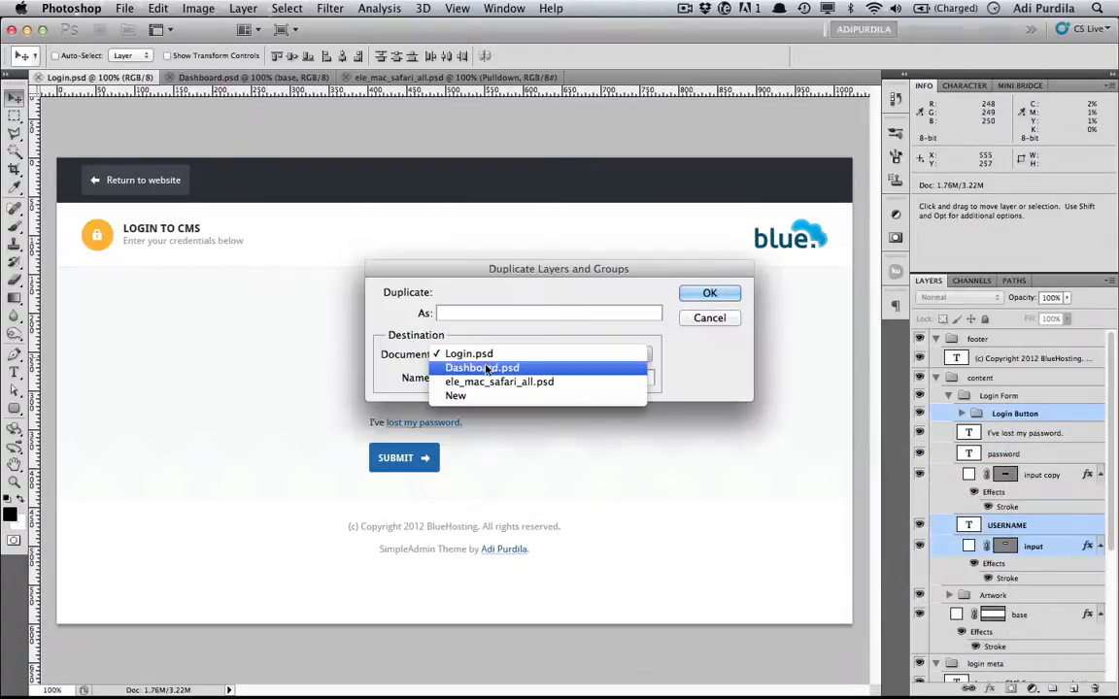
left_click(498, 365)
key("Return")
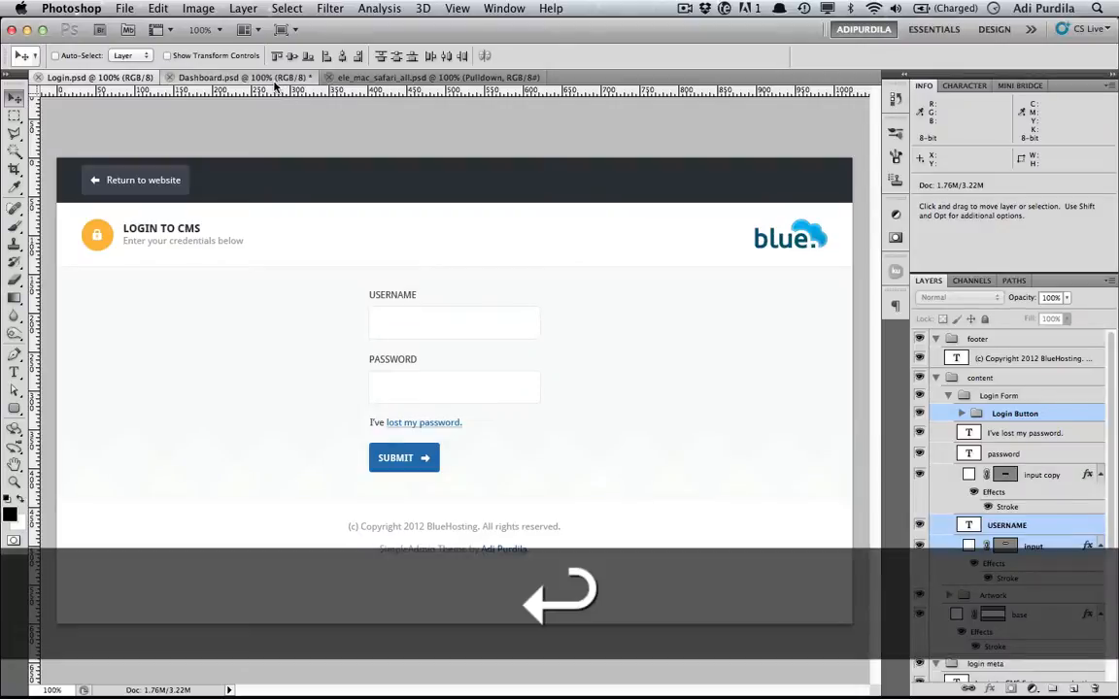
Step: In Dashboard.psd, move the copied elements inside the Form Elements module and group the USERNAME label with its input box
left_click_drag(456, 312, 376, 404)
left_click(1030, 585)
left_click(1056, 607, "shift")
key("super+g")
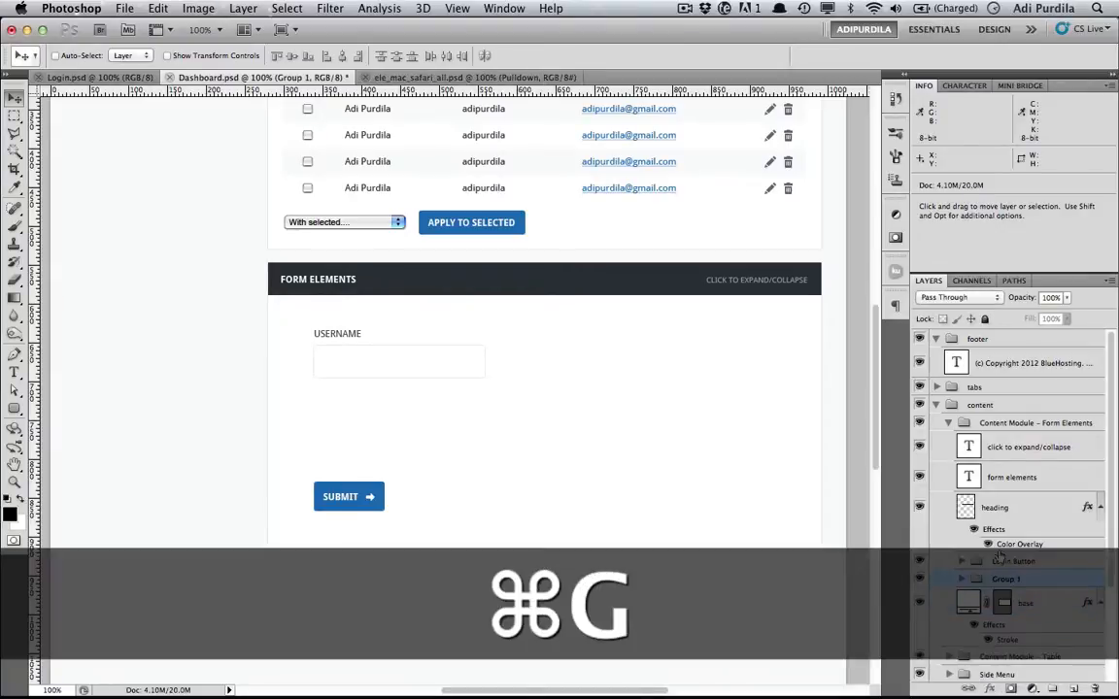
Step: Name the new group "Input - Default size" and save the document
type("input - Defa")
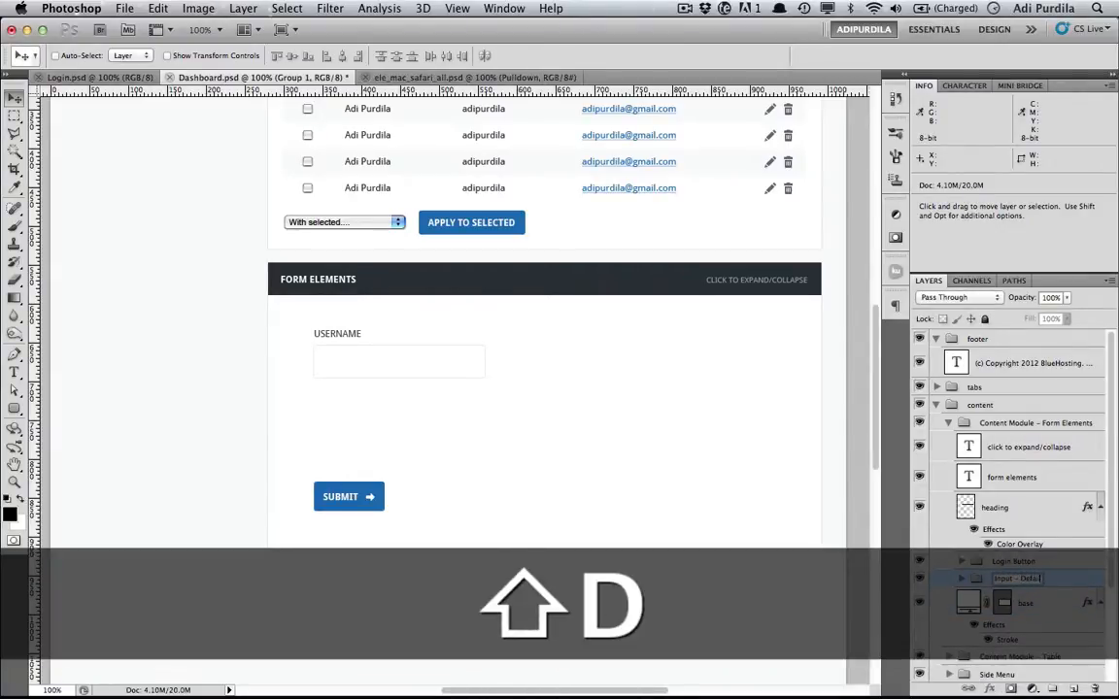
type("ult size")
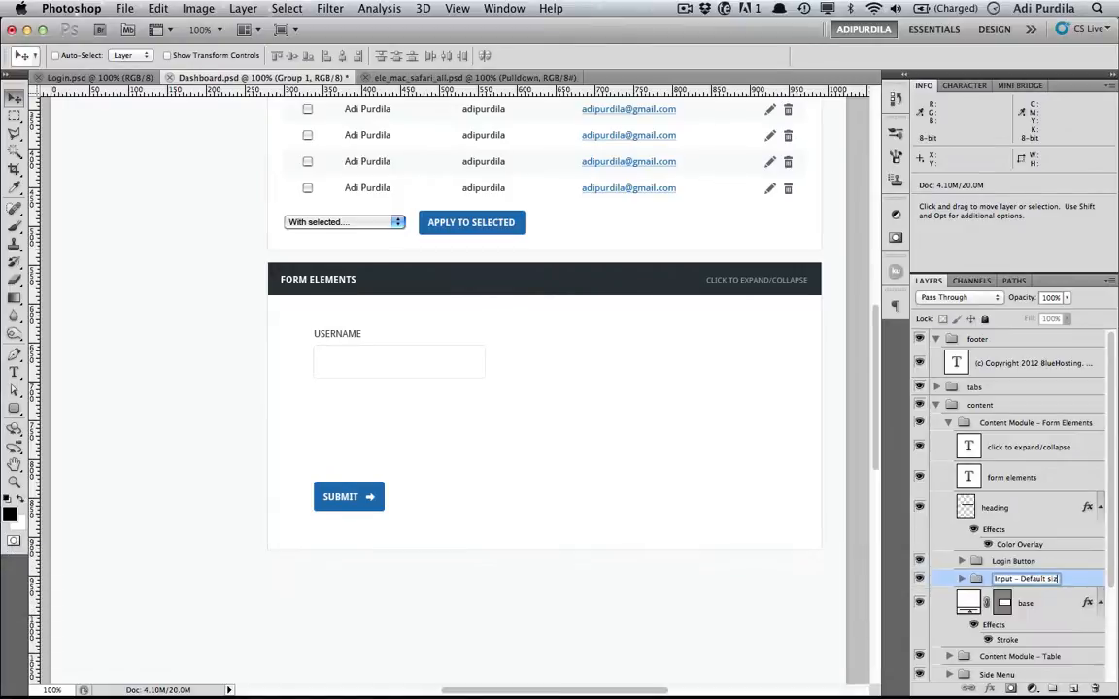
key("Return")
key("super+s")
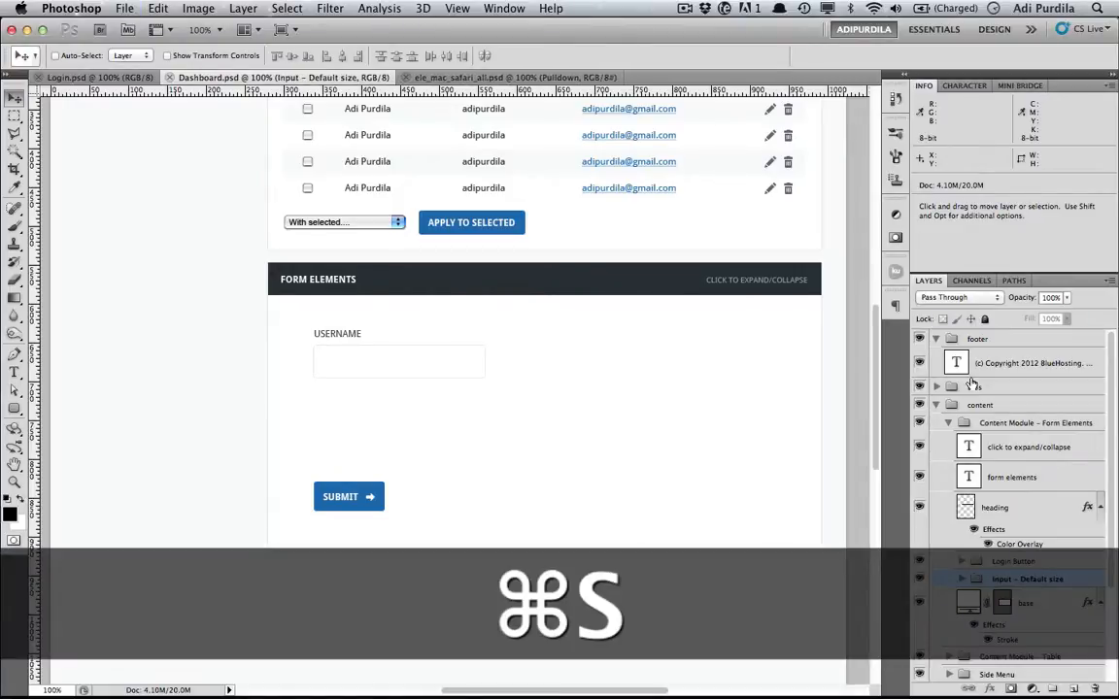
Step: Move the Input - Default size group to the module's upper-left corner, just below the heading bar and aligned with the heading text
key("super+shift+1")
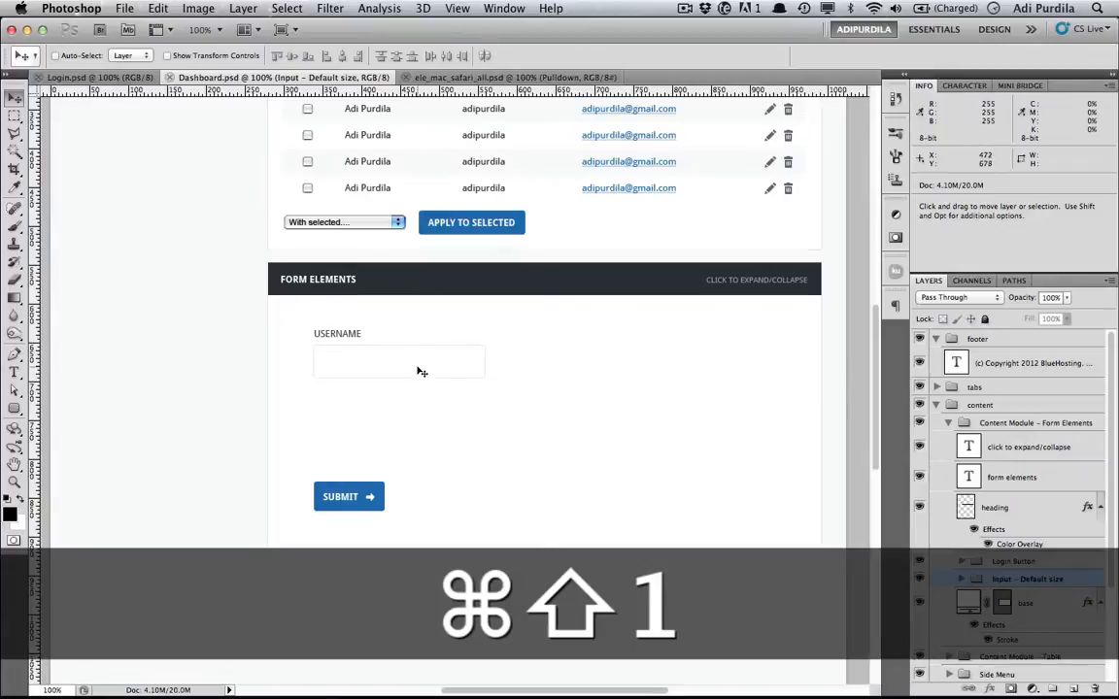
left_click_drag(341, 357, 329, 352)
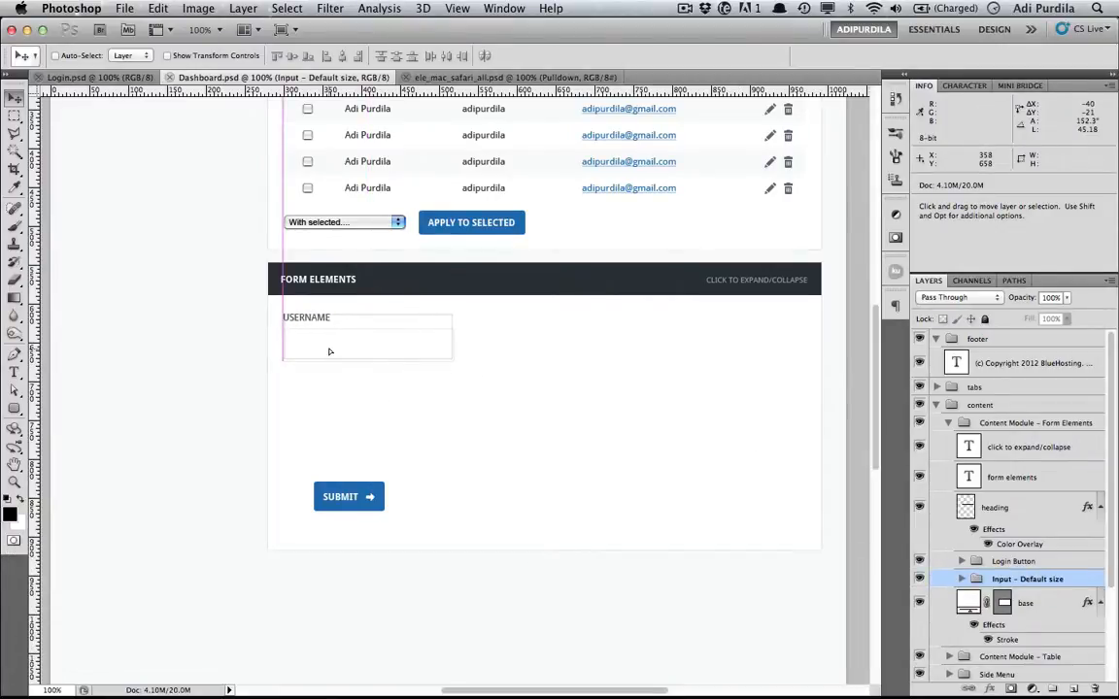
left_click_drag(329, 351, 333, 353)
key("Left")
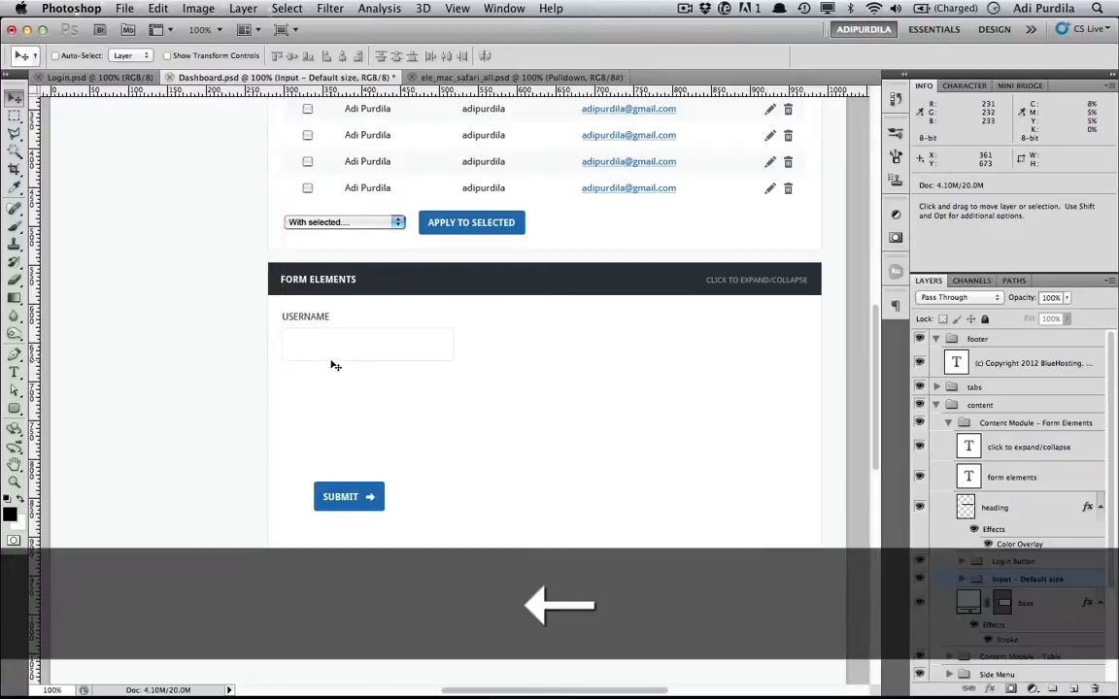
key("Up")
key("Right")
key("Up")
key("Right")
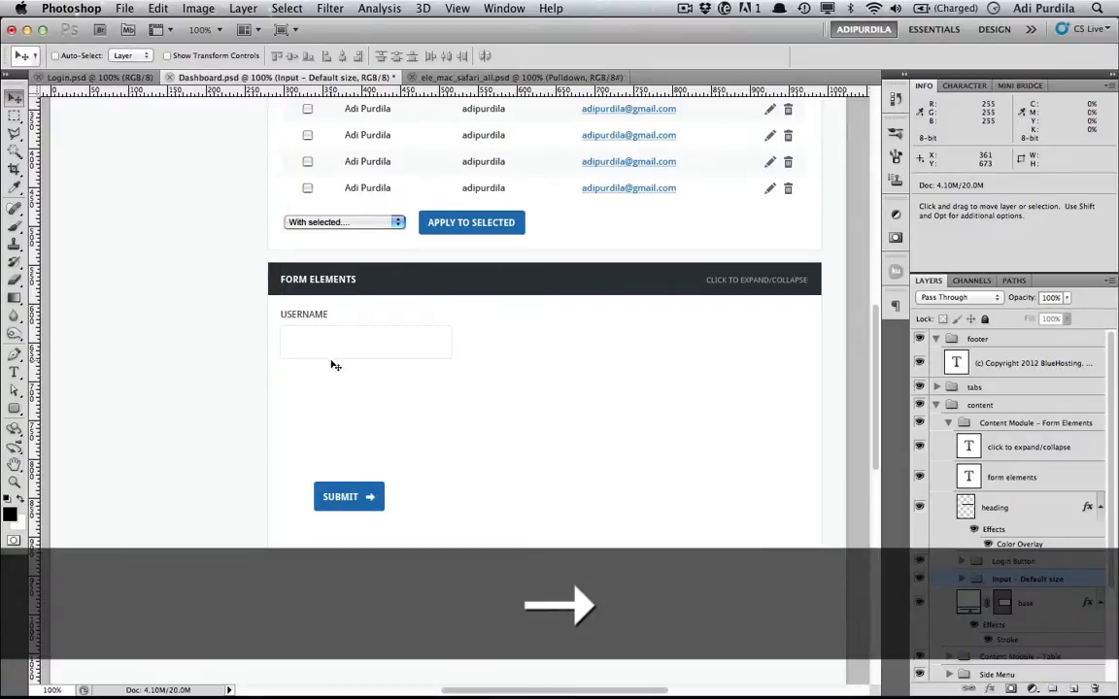
Step: Check the input group's alignment against the table module, nudge it slightly left and down, and save the document
scroll(336, 366, "up", 5)
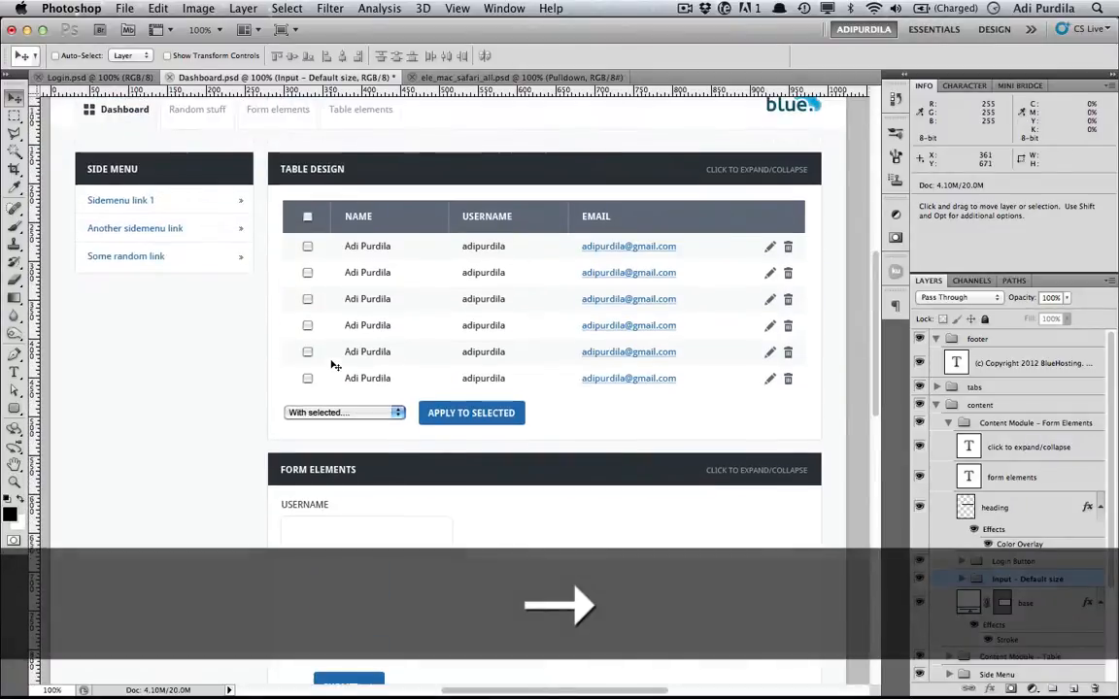
scroll(335, 365, "down", 3)
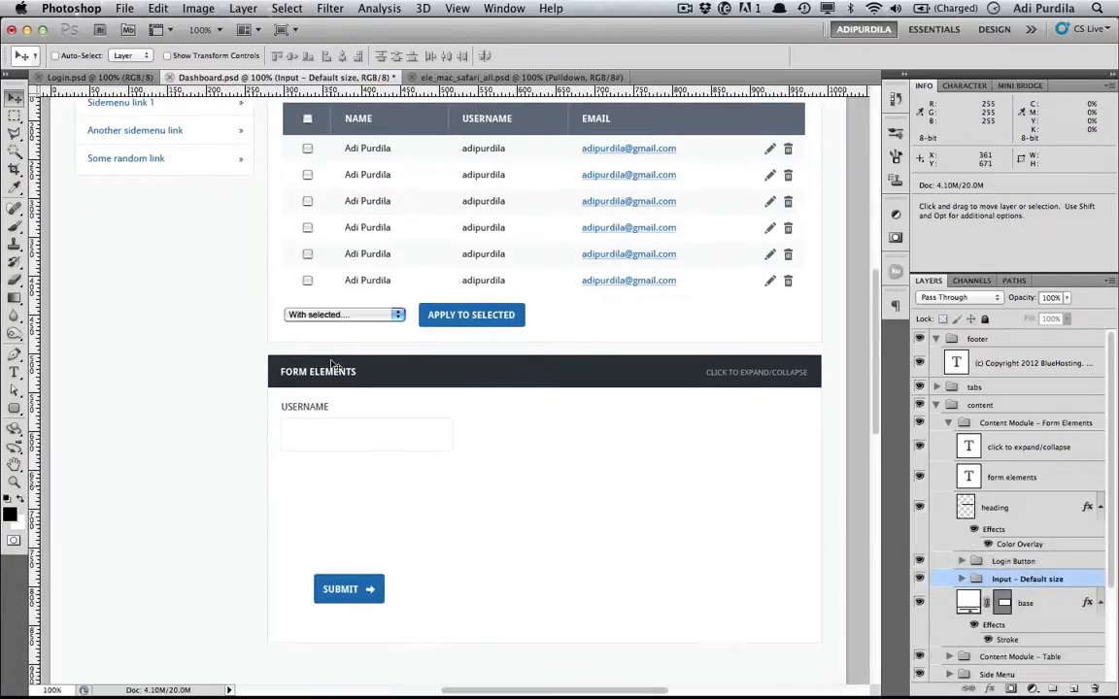
key("Left")
key("Down")
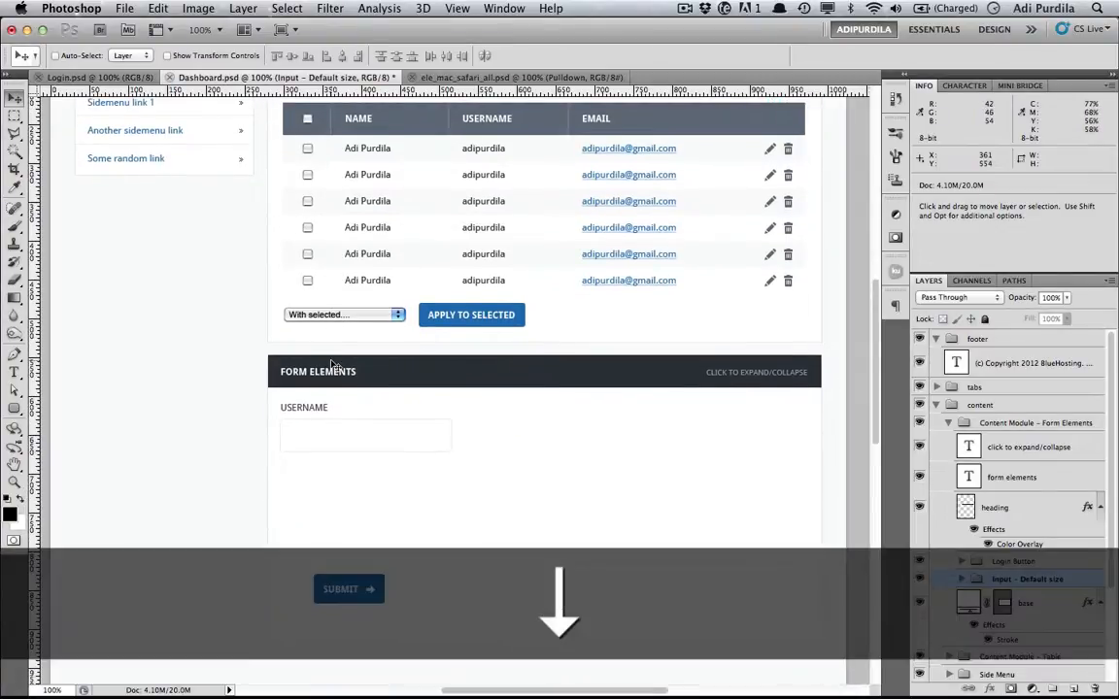
key("super+s")
Step: Duplicate the Input - Default size group and place the copy directly below the original
scroll(417, 372, "down", 2)
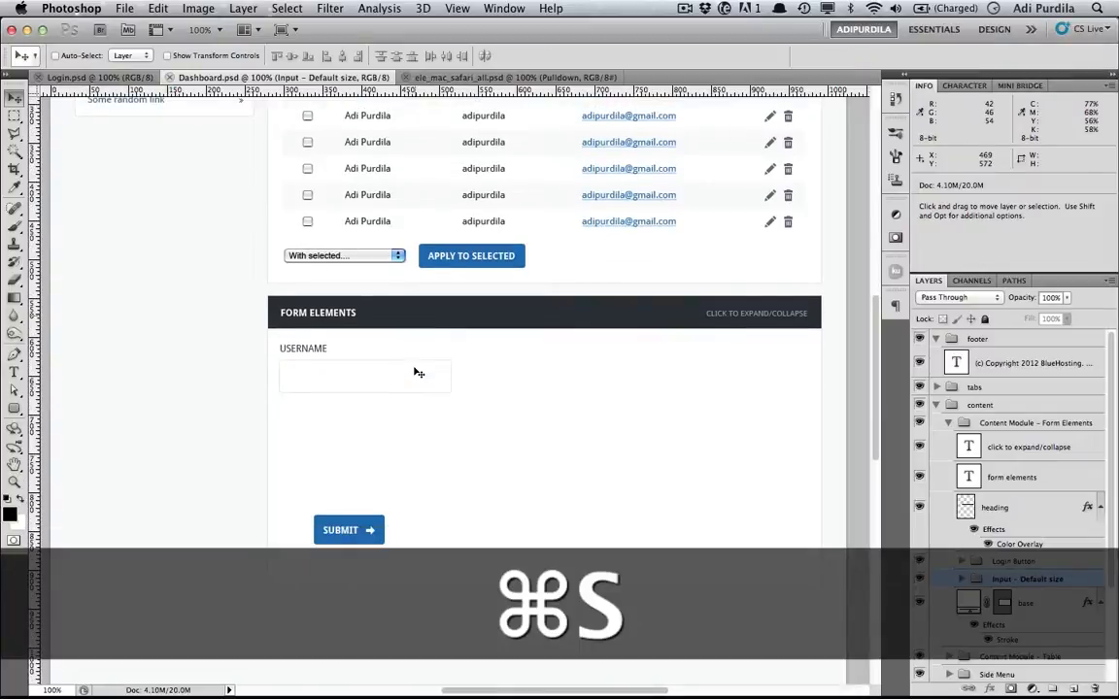
left_click_drag(380, 371, 372, 431)
Step: Change the upper input's label text to "DEFAULT SIZE INPUT"
key("t")
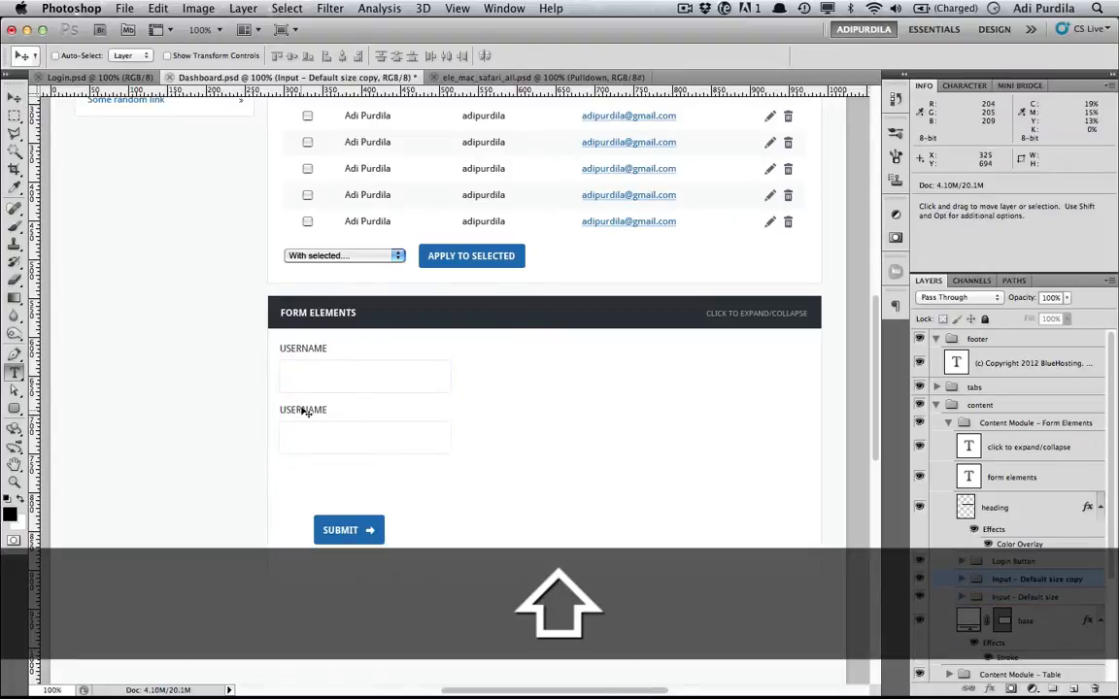
left_click(303, 346)
key("cmd+a")
type("E")
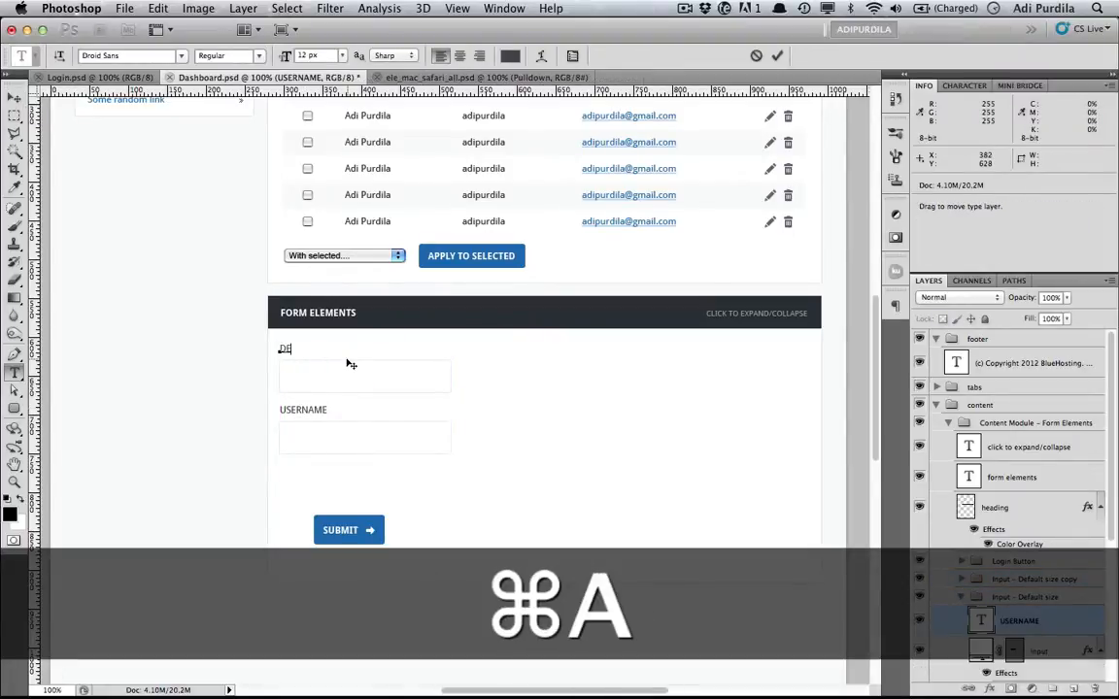
type("EFAULT SIZE")
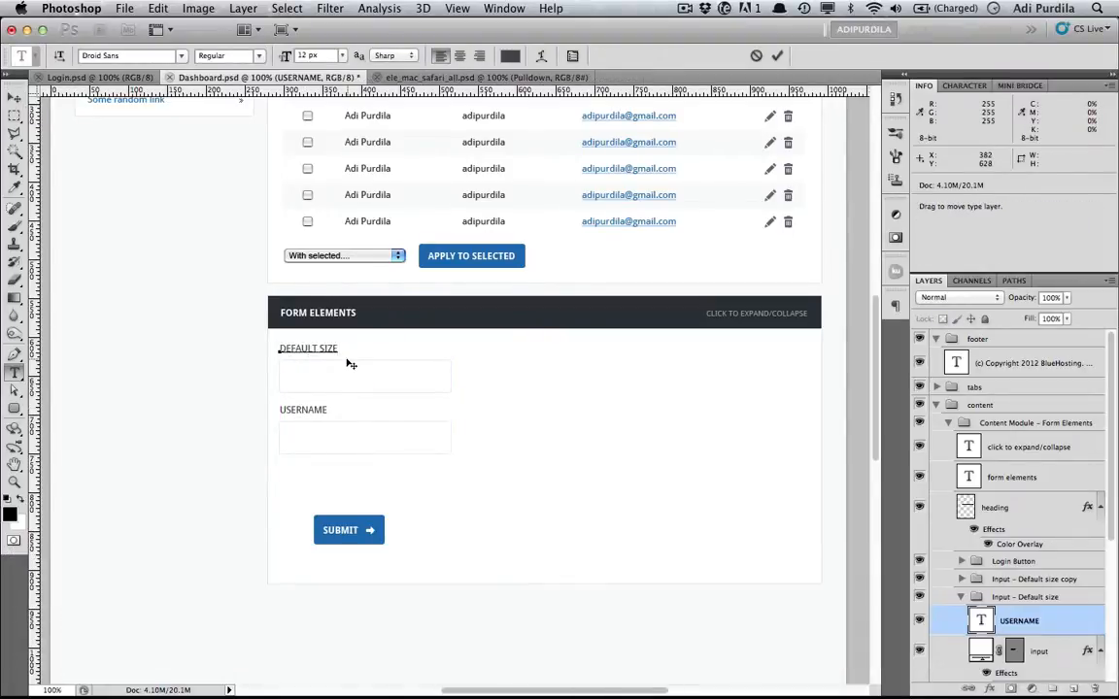
type(" INPUT")
key("super+Return")
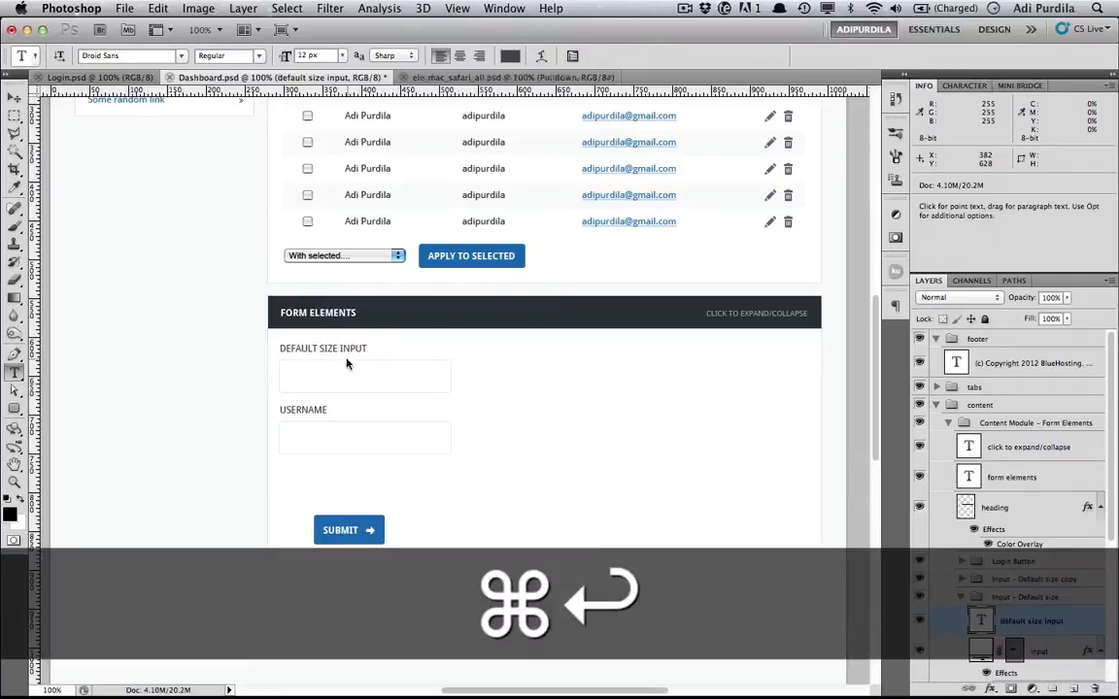
Step: Change the lower input's label text to "FULL WIDTH INPUT" and save the document
left_click(294, 408)
key("super+a")
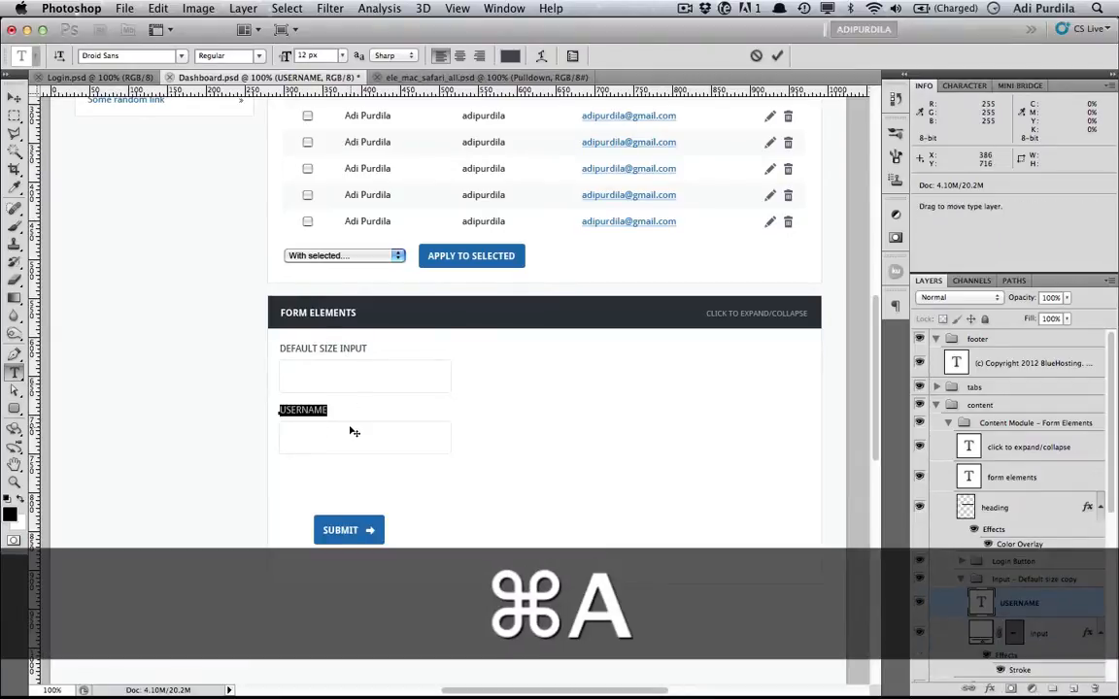
type("FULL")
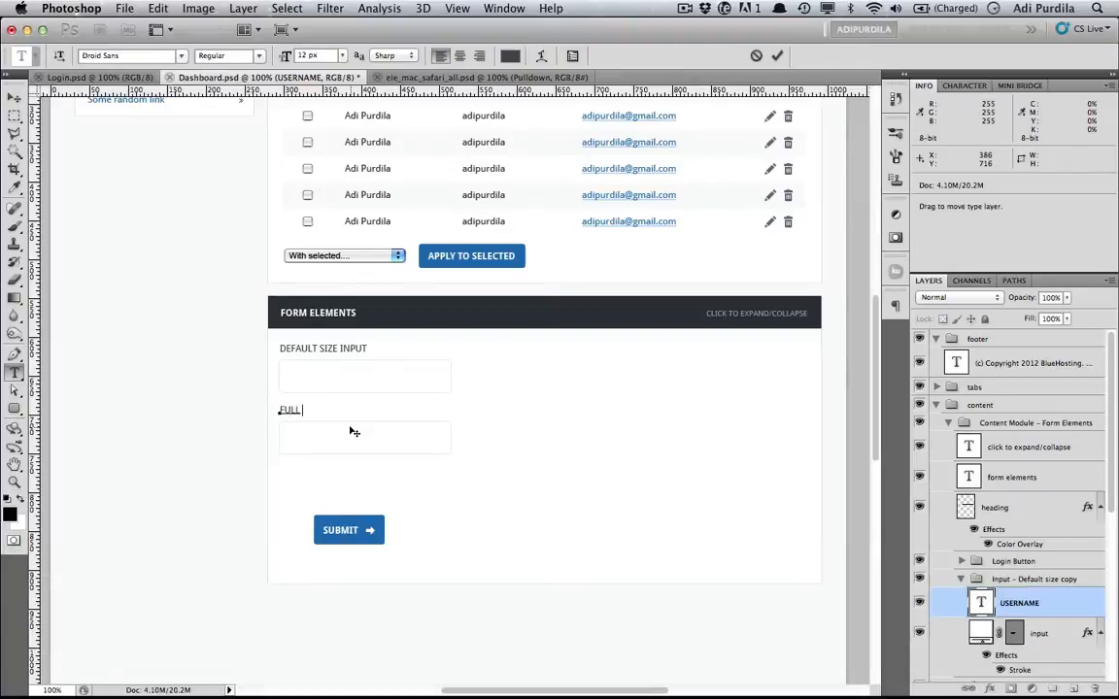
type(" WIDTH INPUT")
key("super+Return")
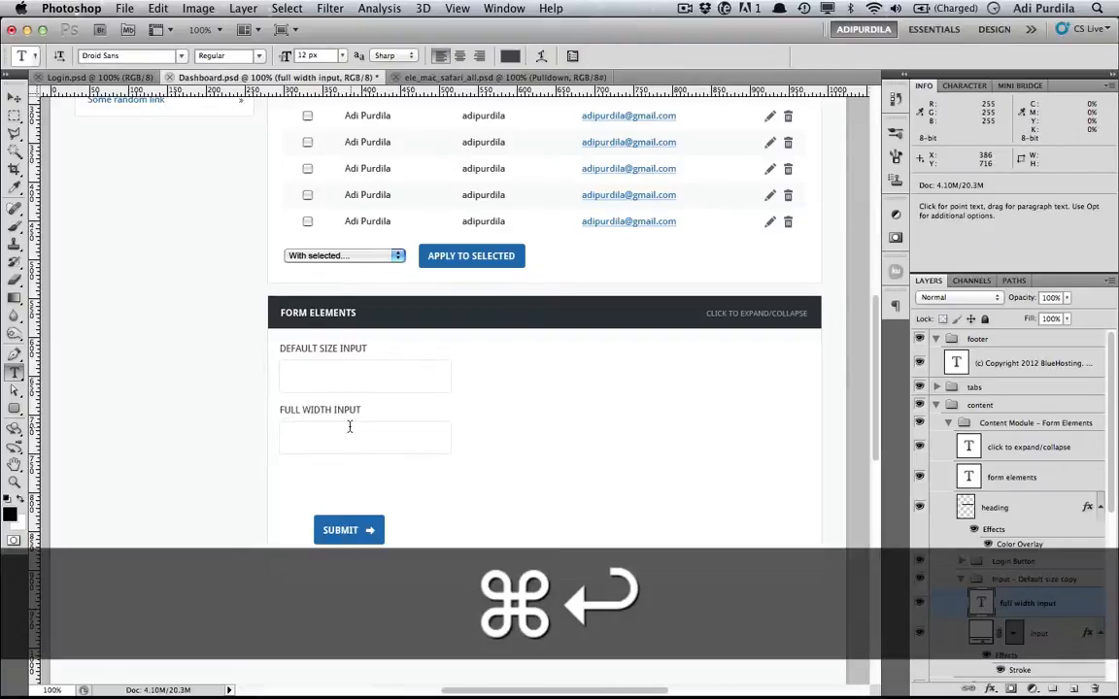
key("super+s")
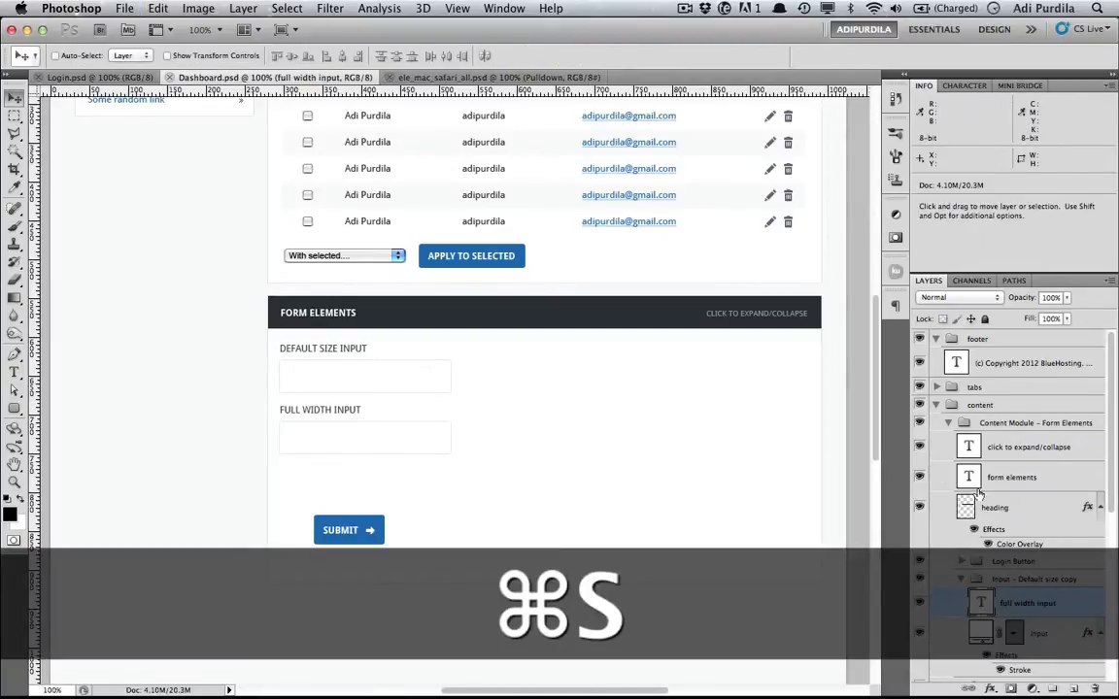
Step: Widen the box under FULL WIDTH INPUT by moving only its right-hand anchor points outward, keeping its left edge and height
left_click(1022, 636)
scroll(112, 400, "down", 3)
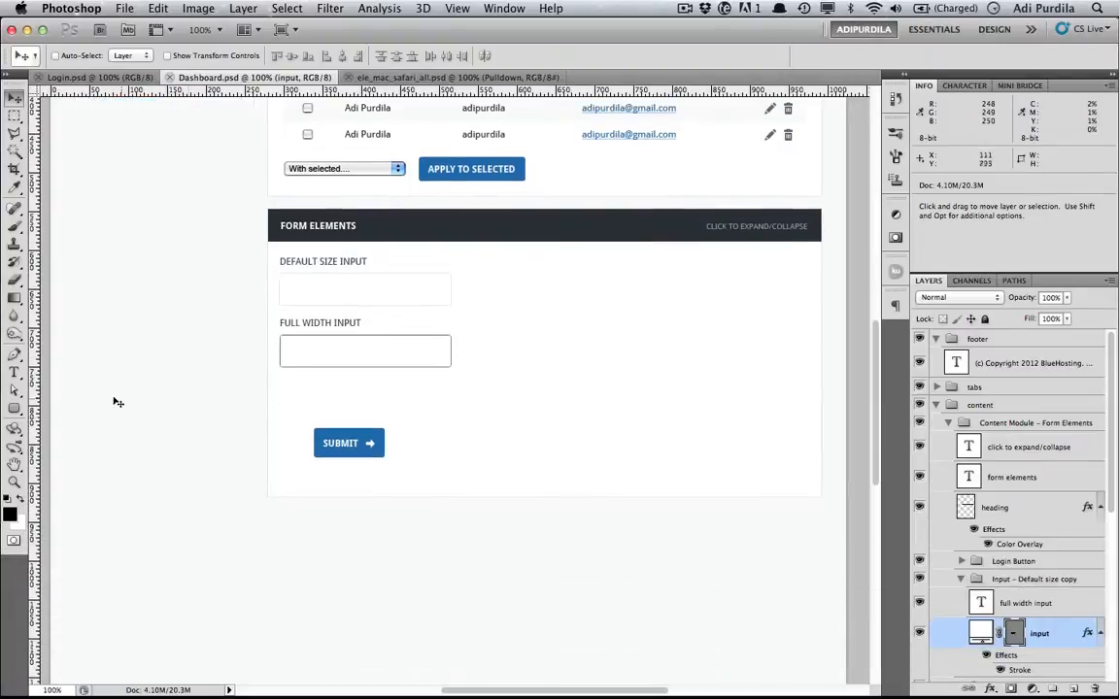
key("super+z")
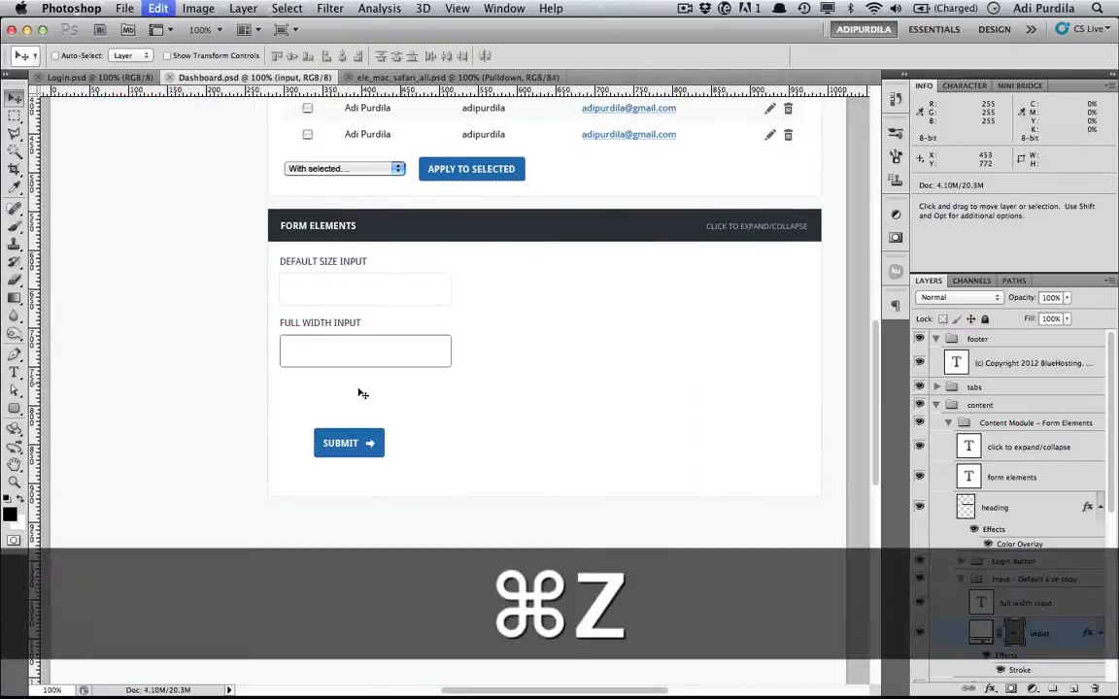
key("a")
left_click_drag(46, 389, 500, 347)
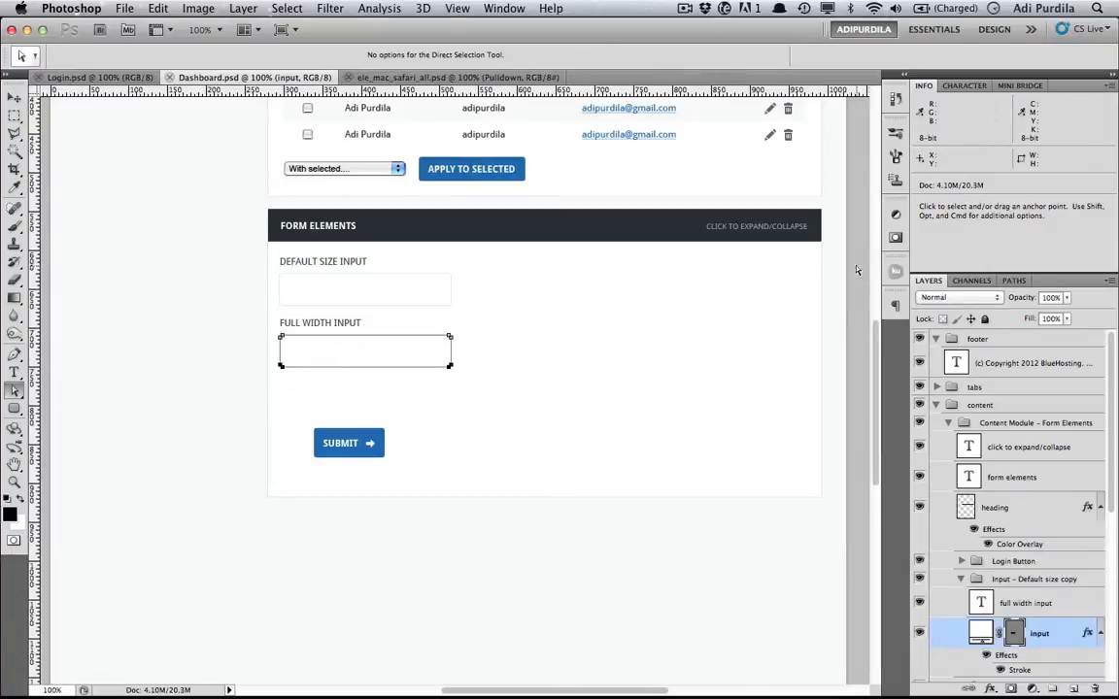
left_click_drag(763, 234, 380, 434)
key("shift")
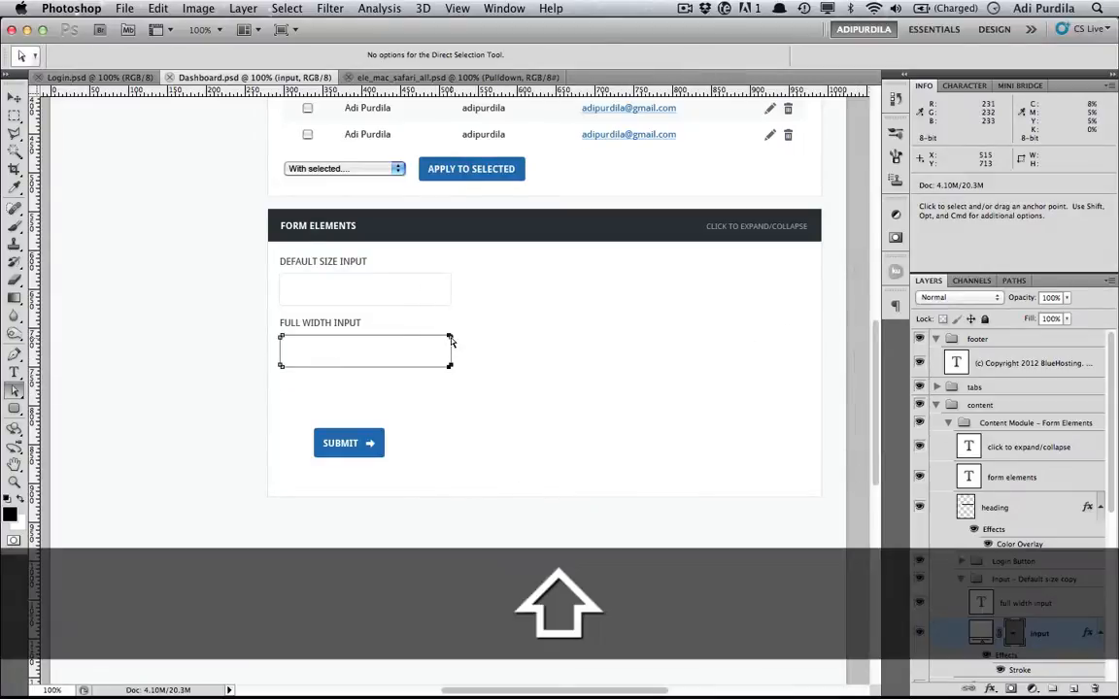
left_click_drag(450, 338, 524, 337)
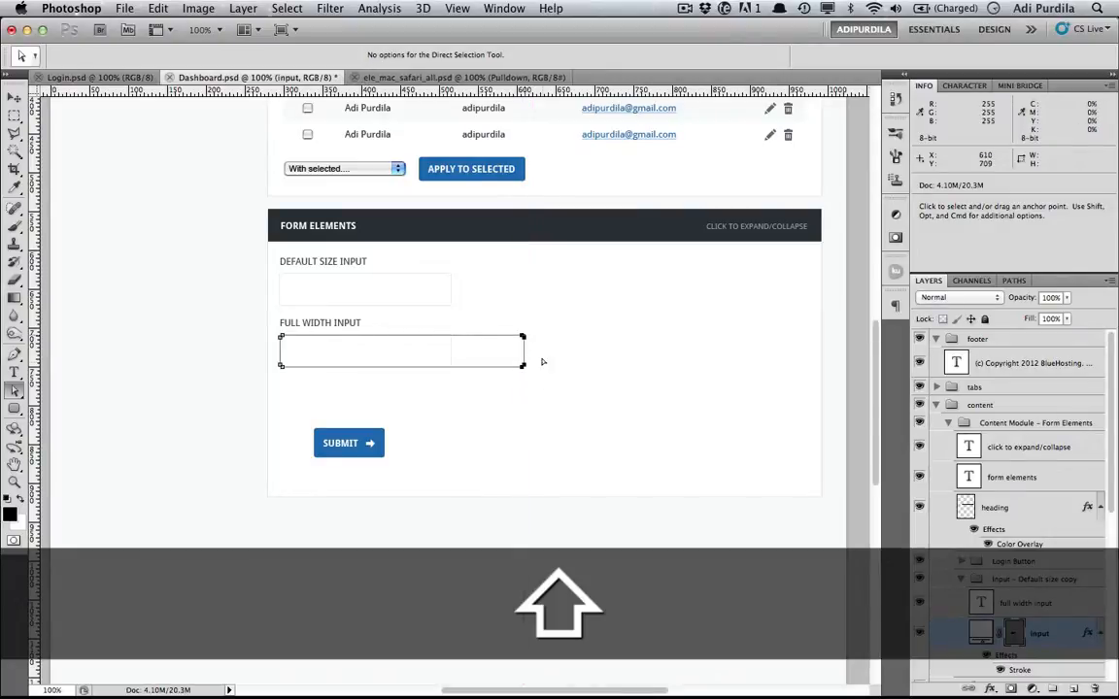
key("Return")
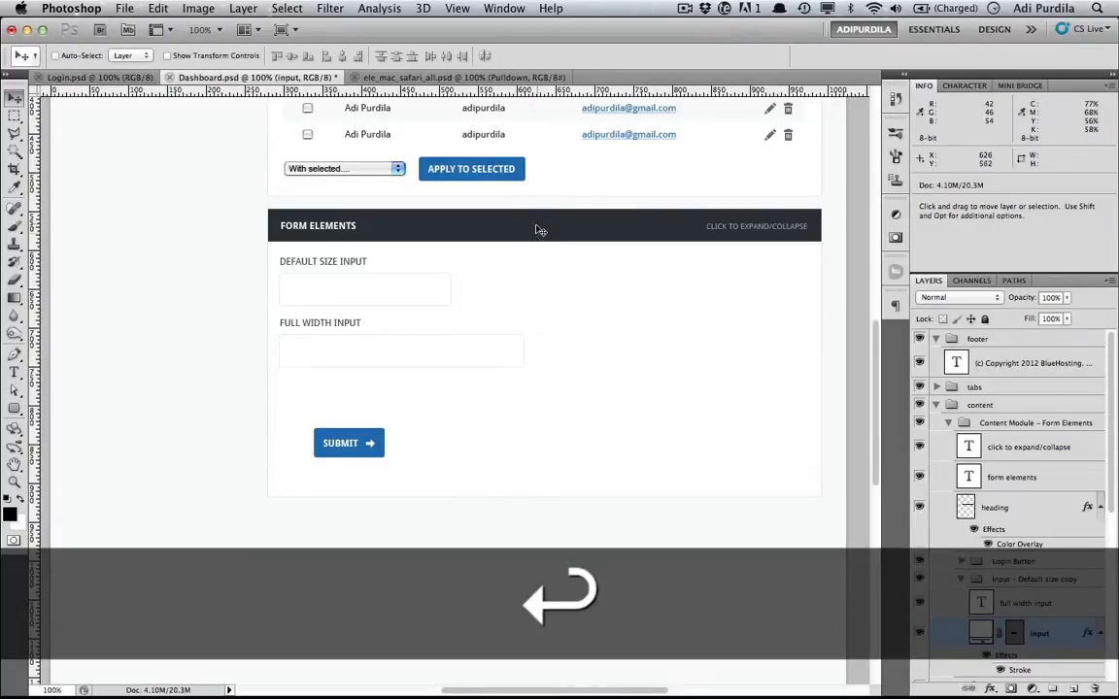
left_click_drag(544, 387, 549, 472)
key("super+z")
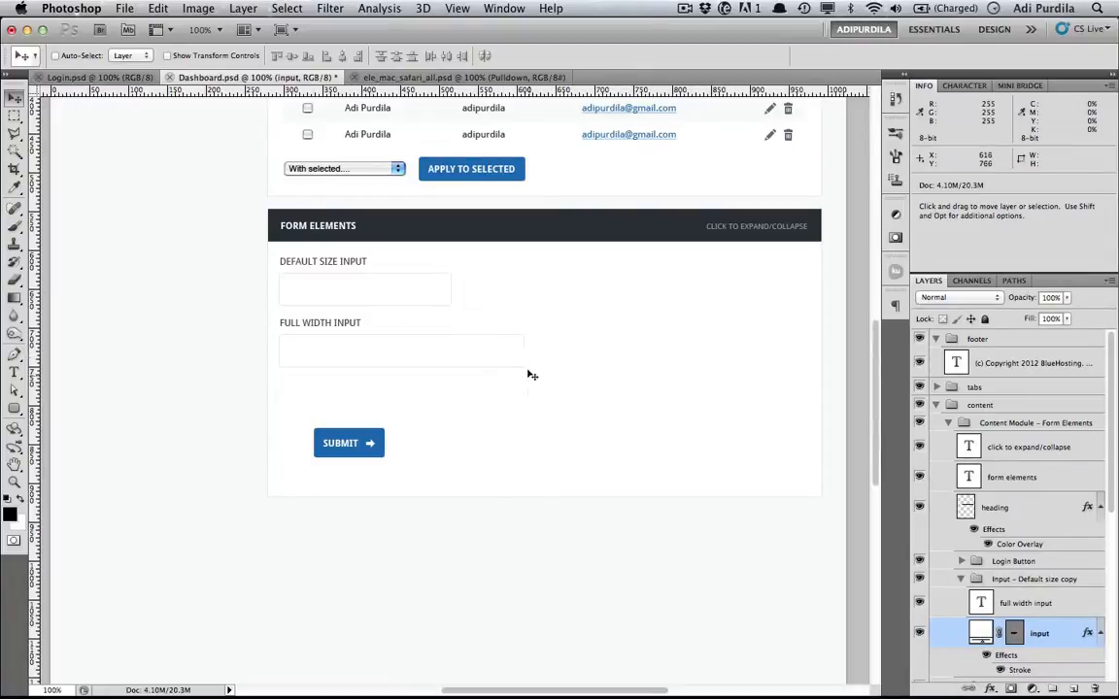
Step: Rename the Input - Default size copy group as "Input - Full width" and save the document
key("super+s")
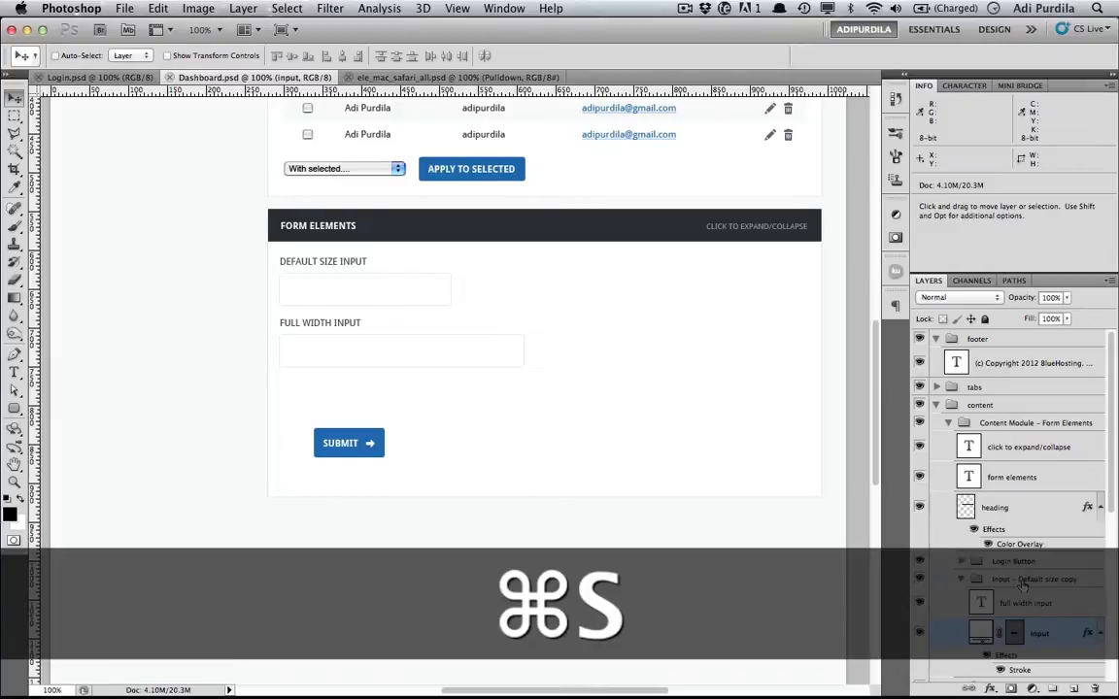
left_click(962, 579)
double_click(1035, 579)
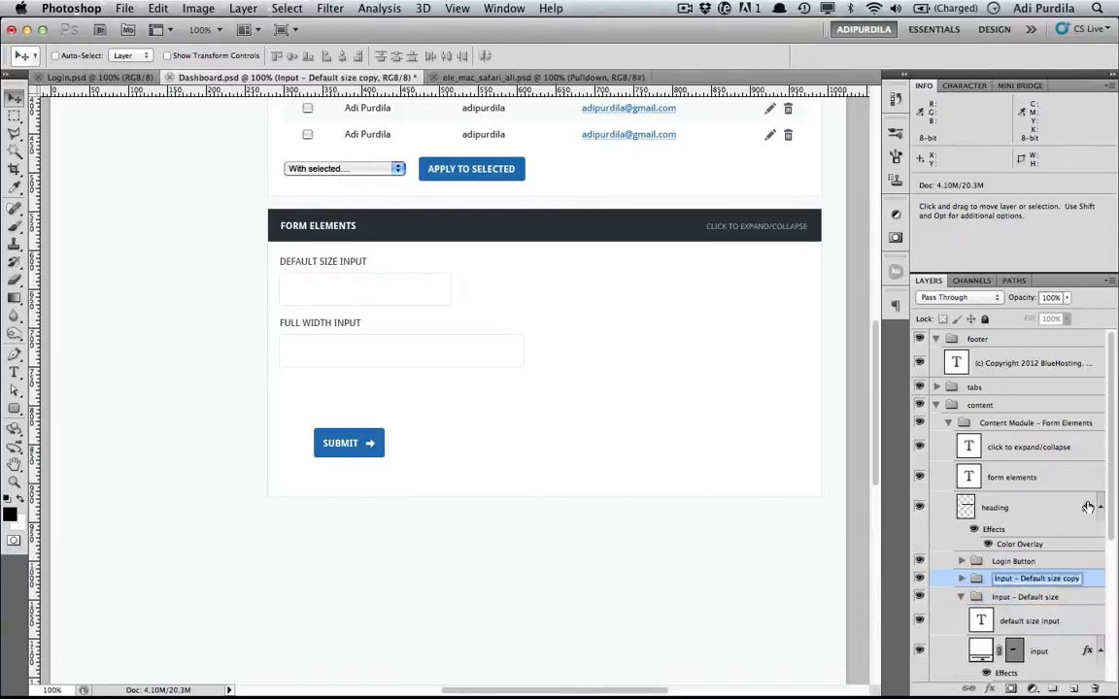
key("Right")
key("shift+Left")
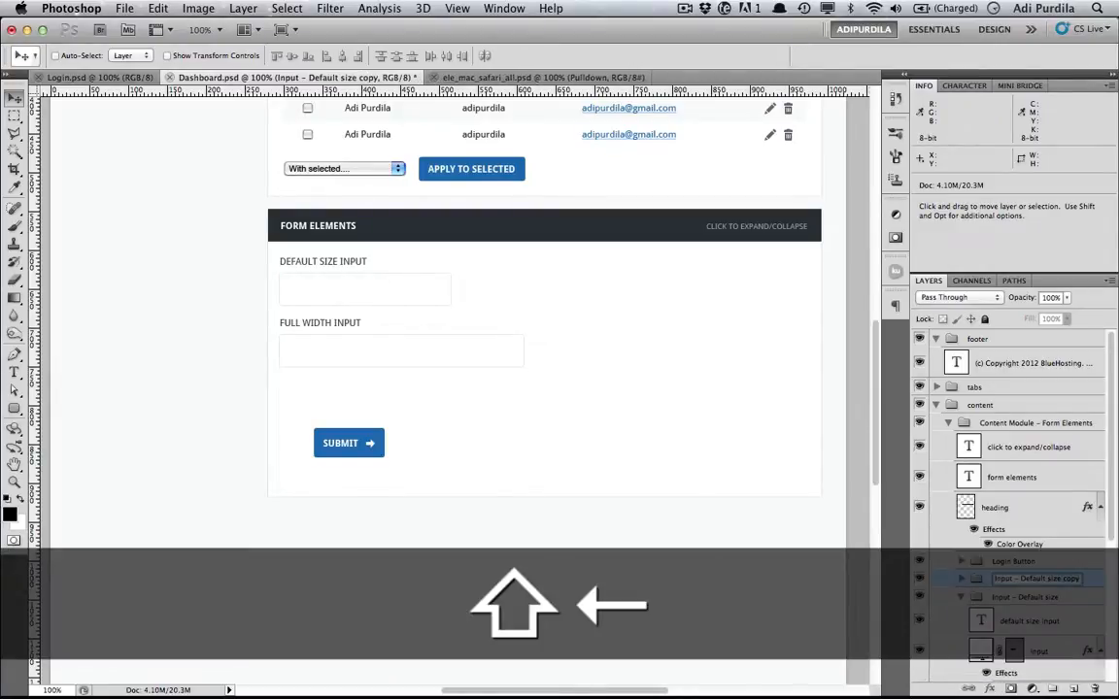
type("Full width")
key("Return")
key("super+s")
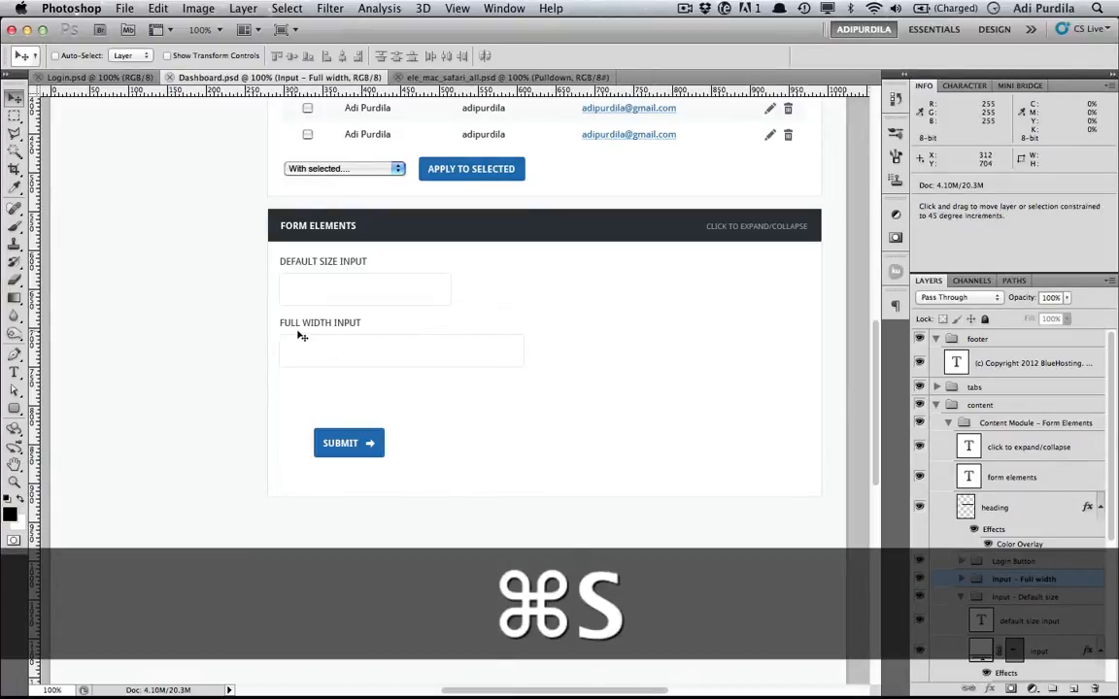
Step: Duplicate the Input - Full width group directly below the original and change the copy's label text to "ERROR INPUT"
left_click_drag(313, 367, 313, 403)
key("Down")
key("t")
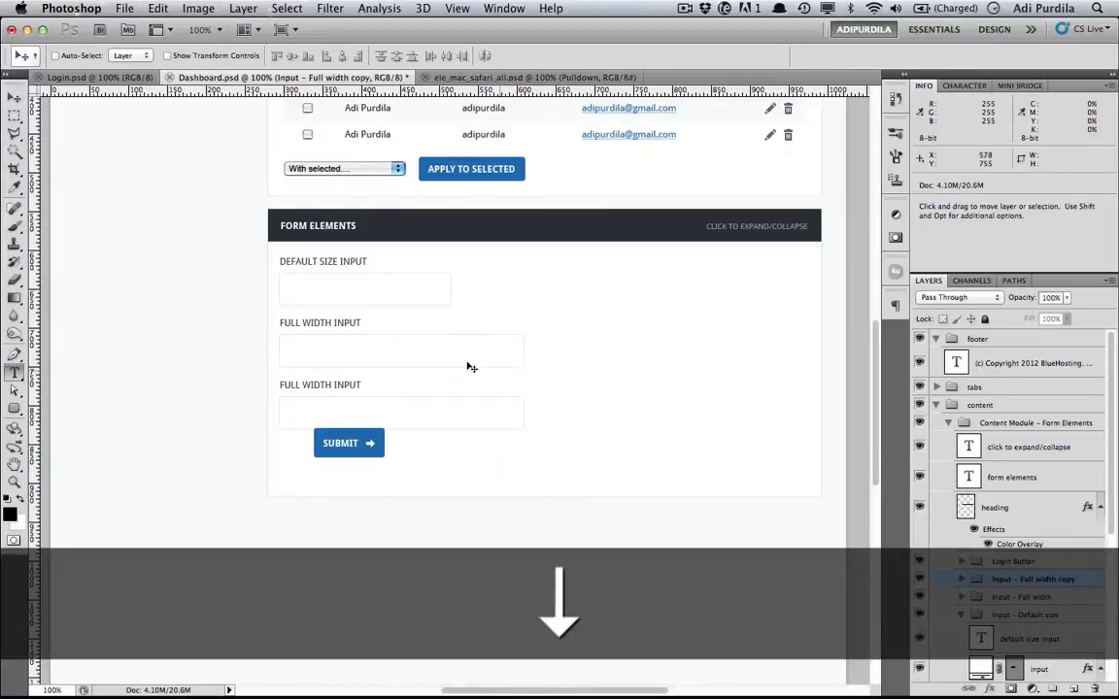
left_click(385, 400)
key("super+a")
type("E")
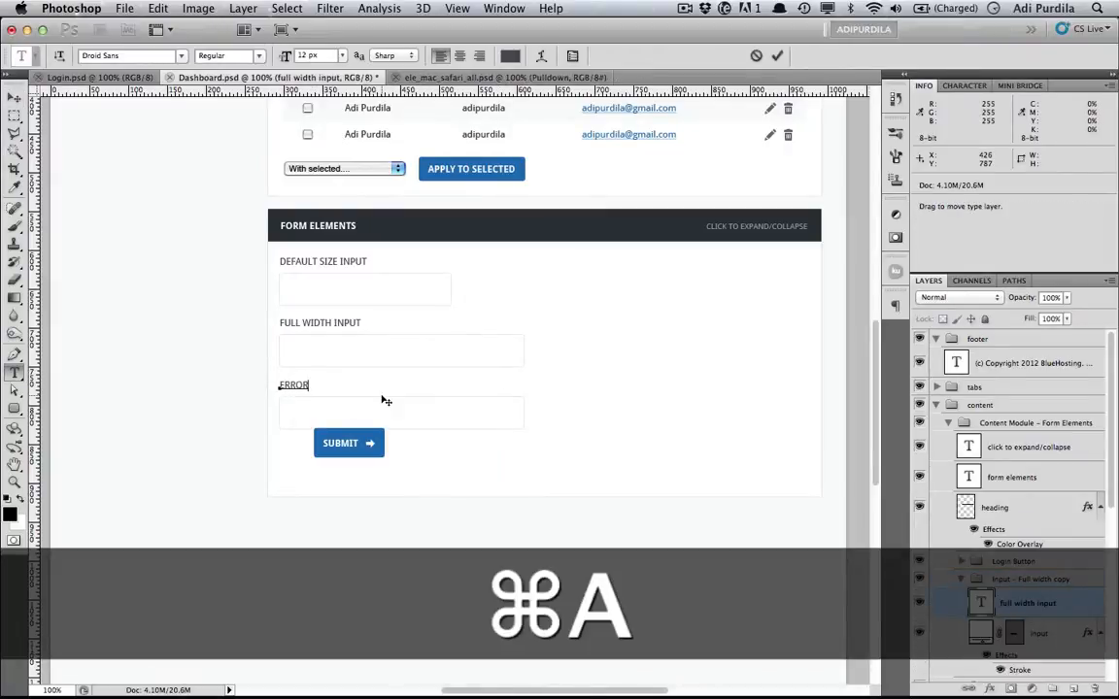
type("RROR INPUT")
key("super+Return")
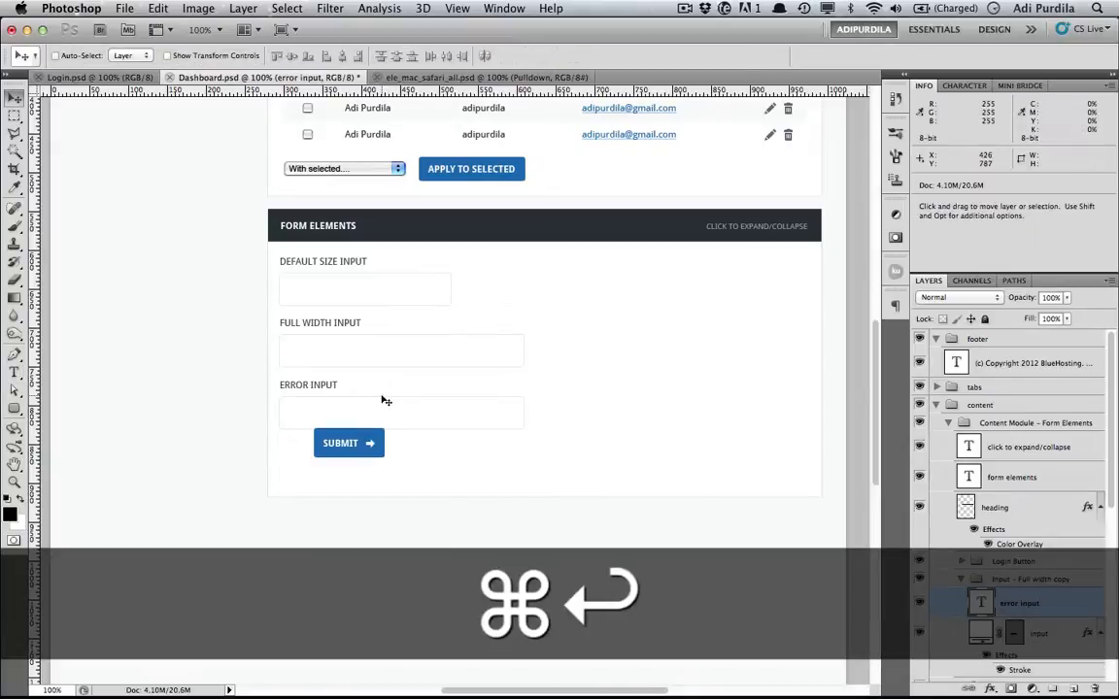
Step: Set the ERROR INPUT label's text color to #cf4425
left_click(510, 55)
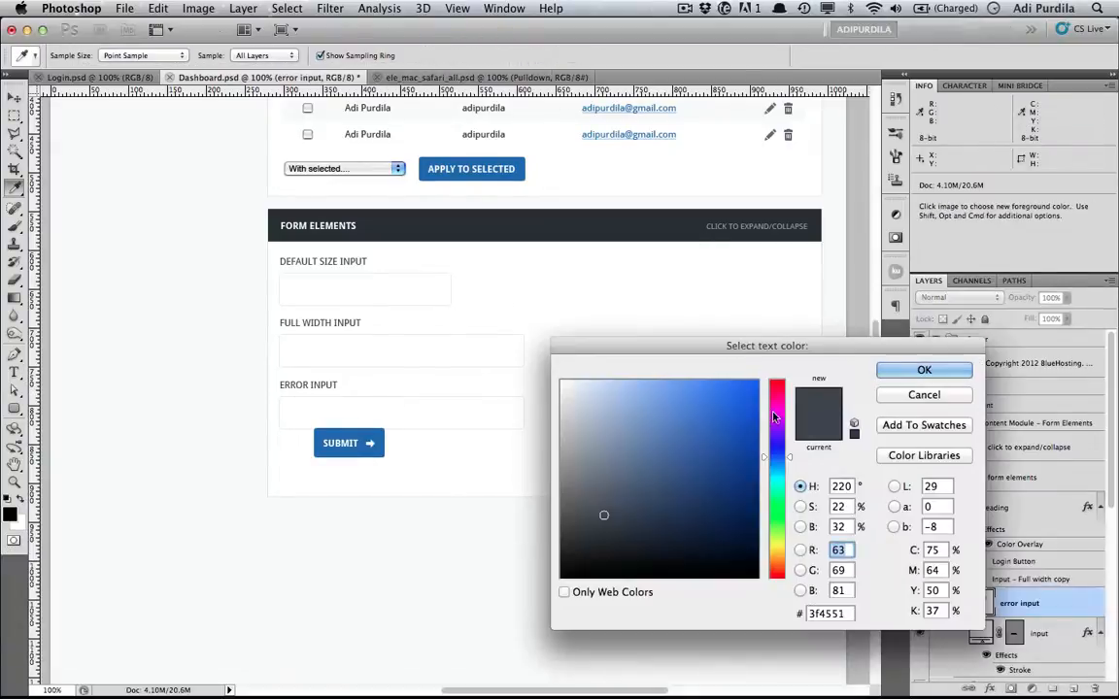
double_click(822, 614)
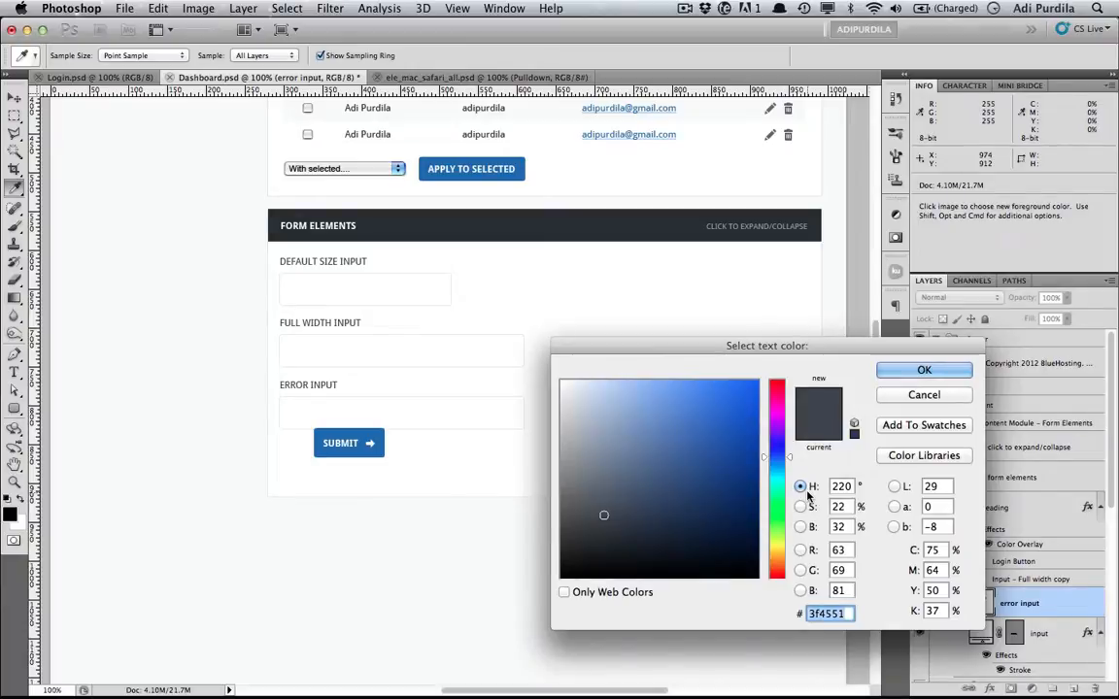
type("cf")
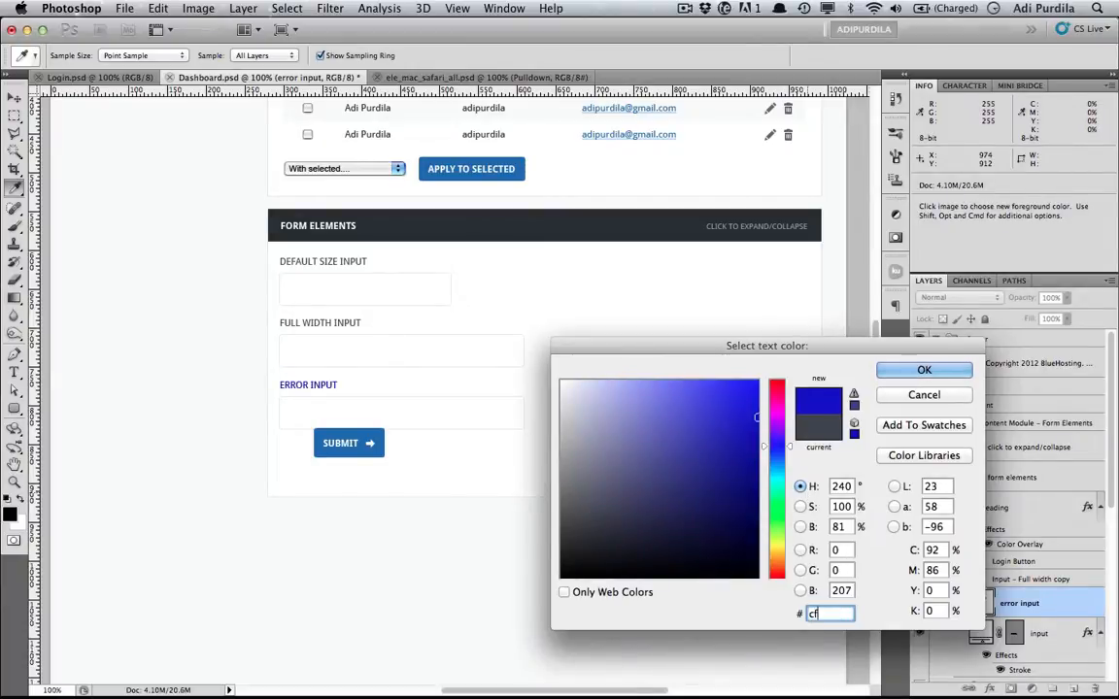
type("4425")
key("Return")
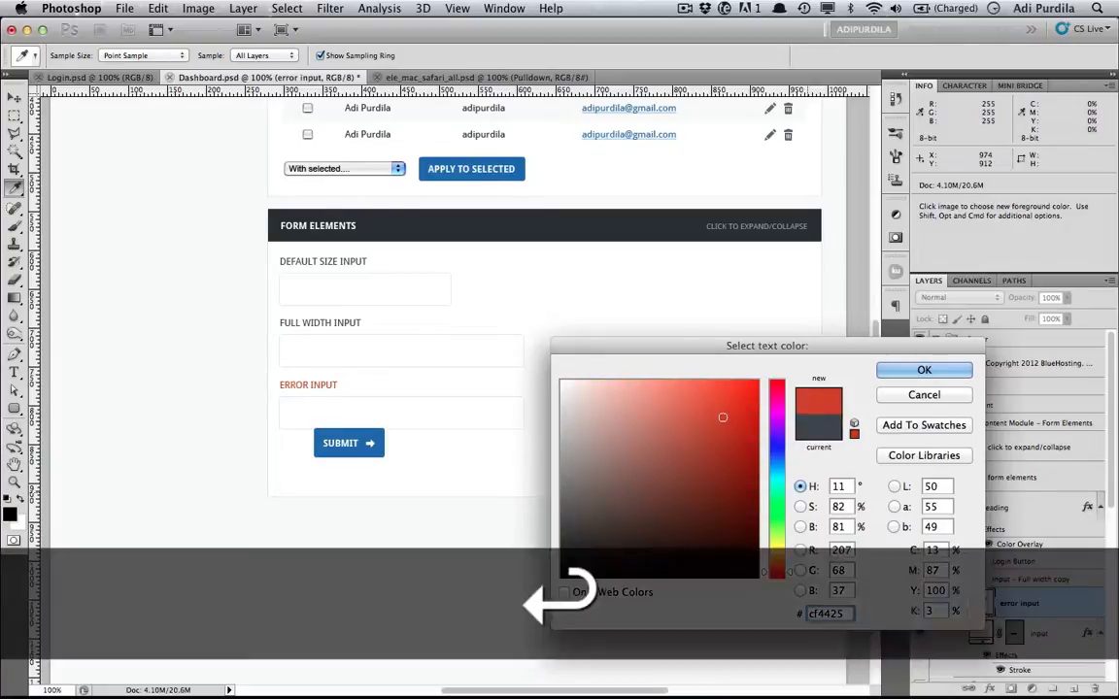
key("v")
Step: Change the stroke color of the box under ERROR INPUT to #ff876f
scroll(1022, 600, "down", 3)
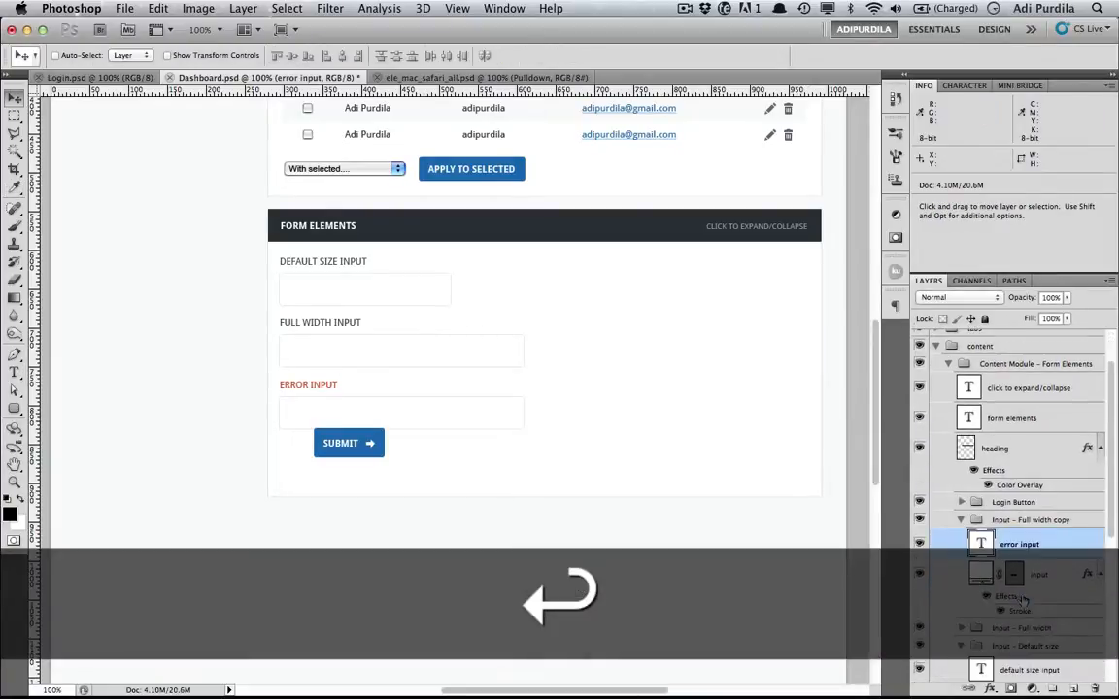
double_click(1018, 614)
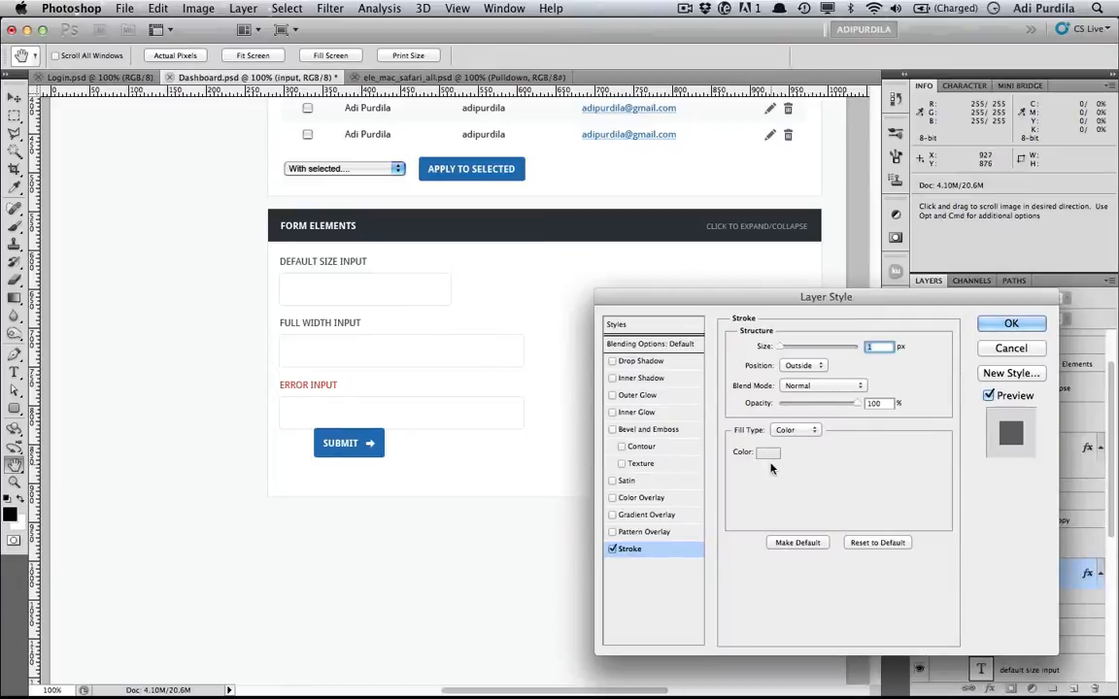
left_click(767, 453)
double_click(827, 614)
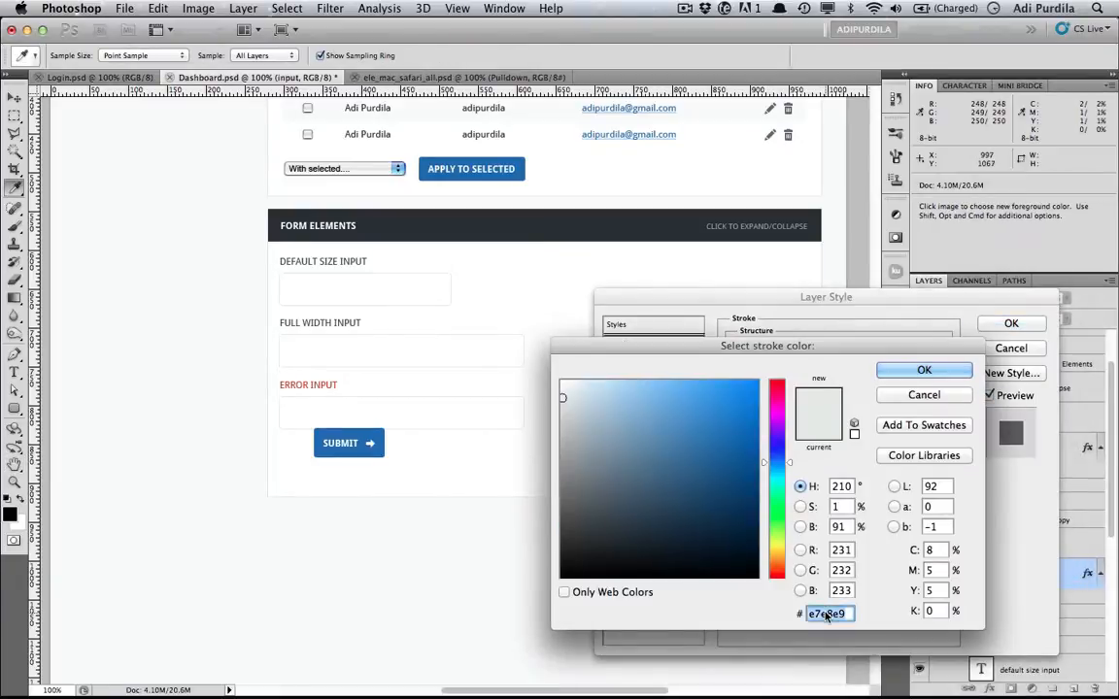
type("ff")
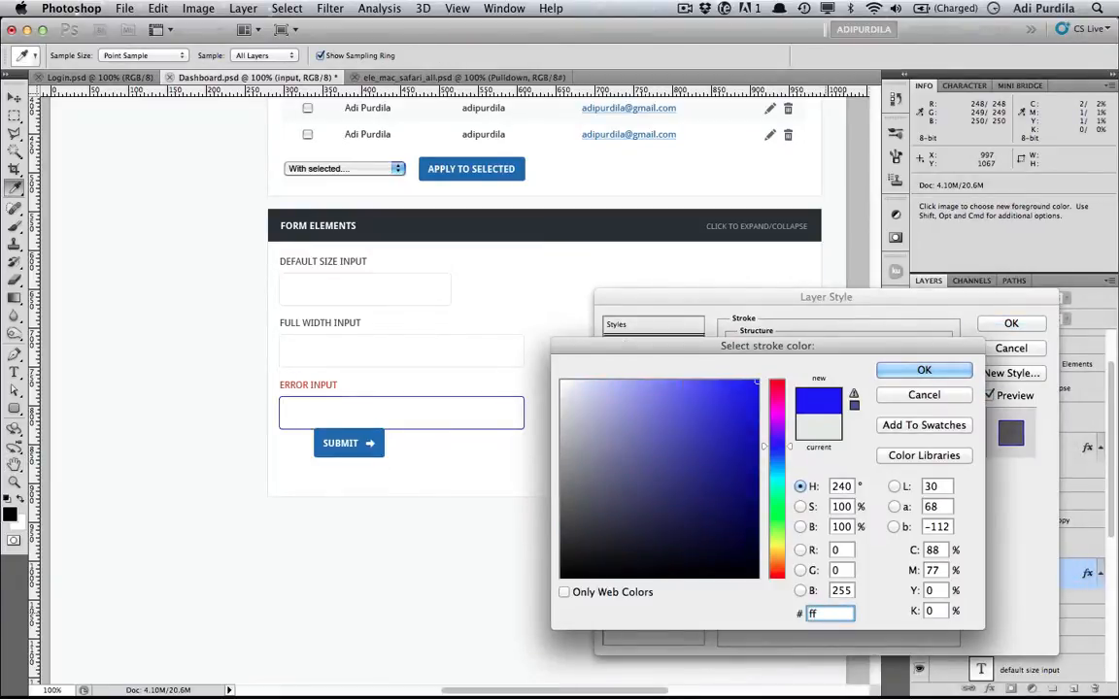
type("876f")
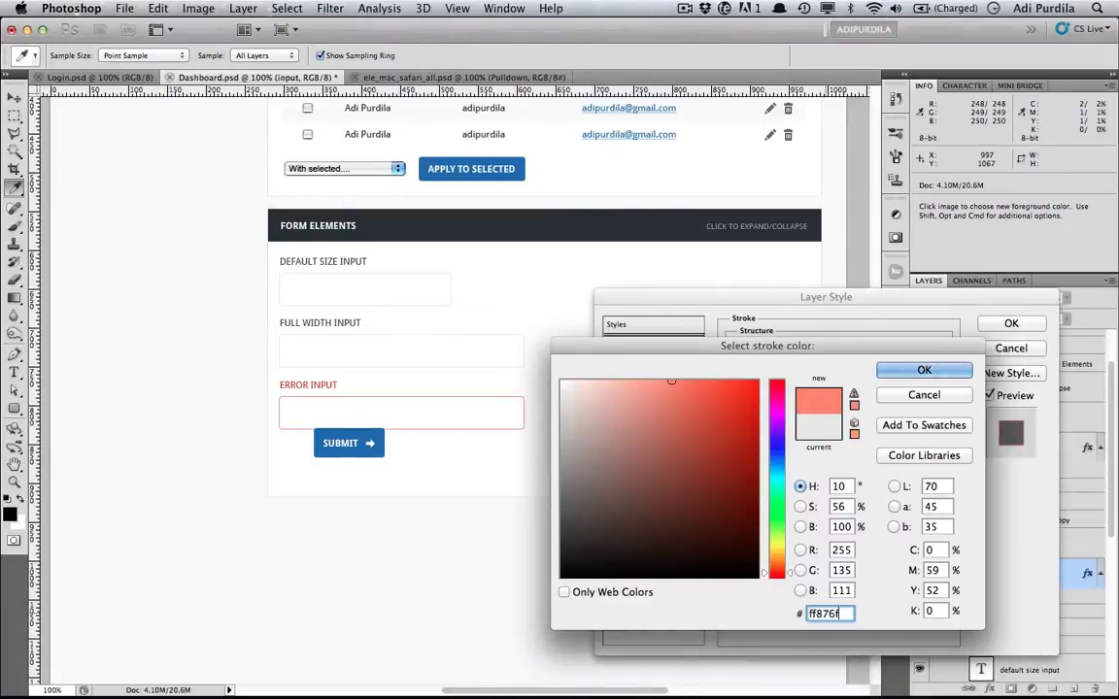
key("Return")
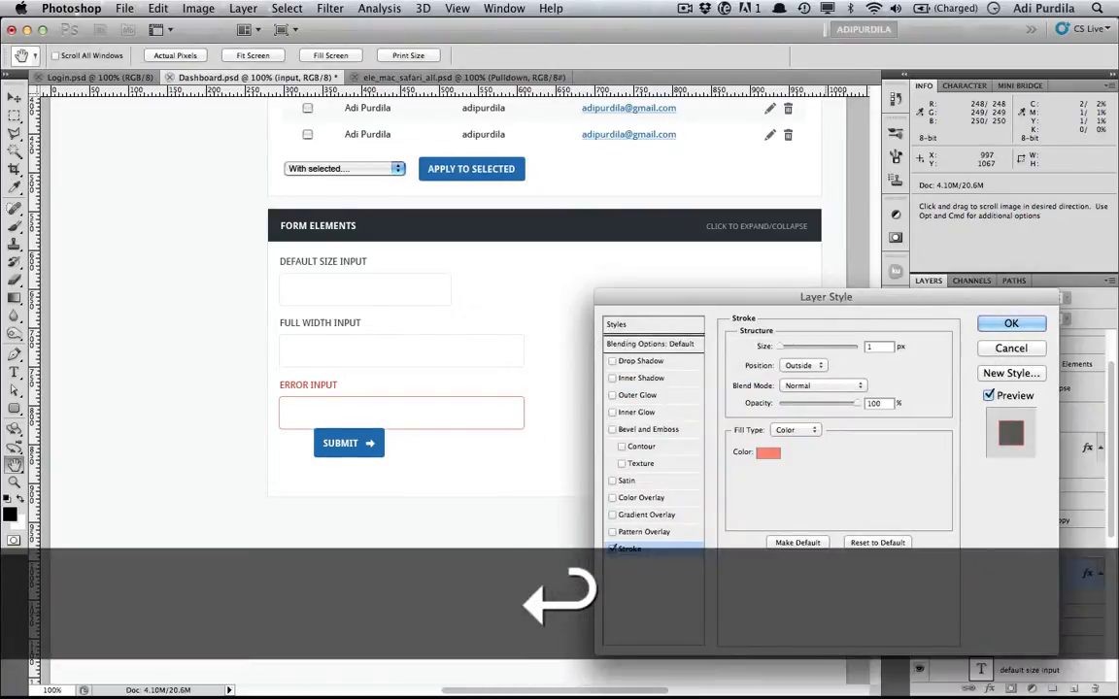
key("Return")
key("b")
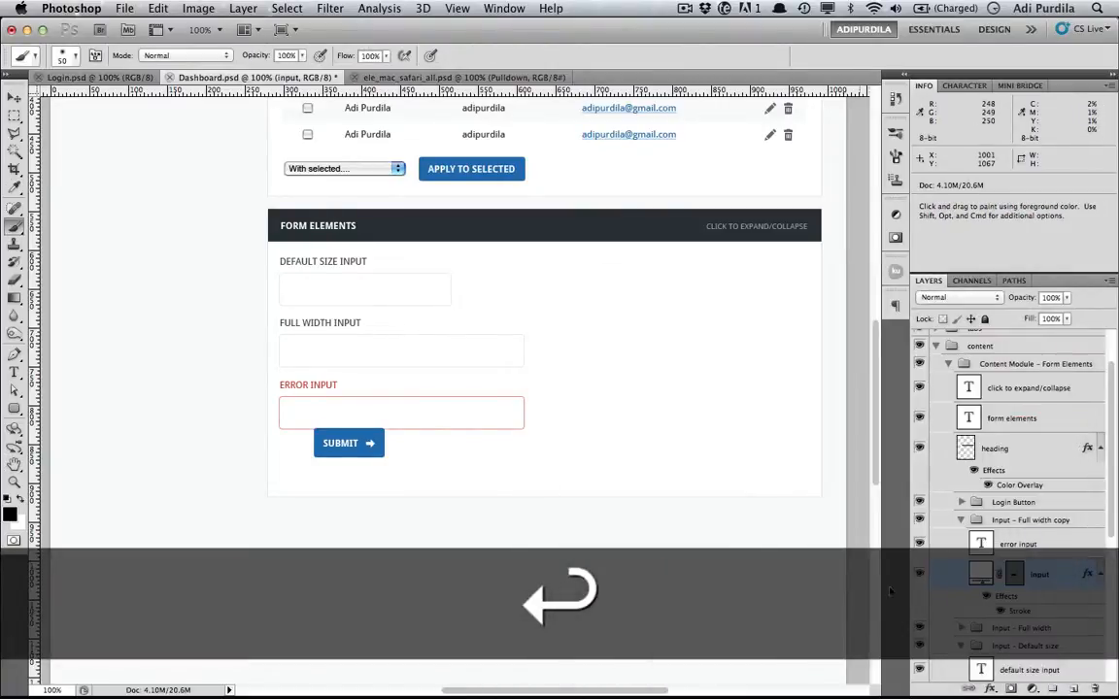
Step: Move the Login Button group with the SUBMIT button into the empty area right of the inputs and save the document
left_click(999, 507)
key("v")
left_click_drag(331, 516, 669, 391)
key("super+s")
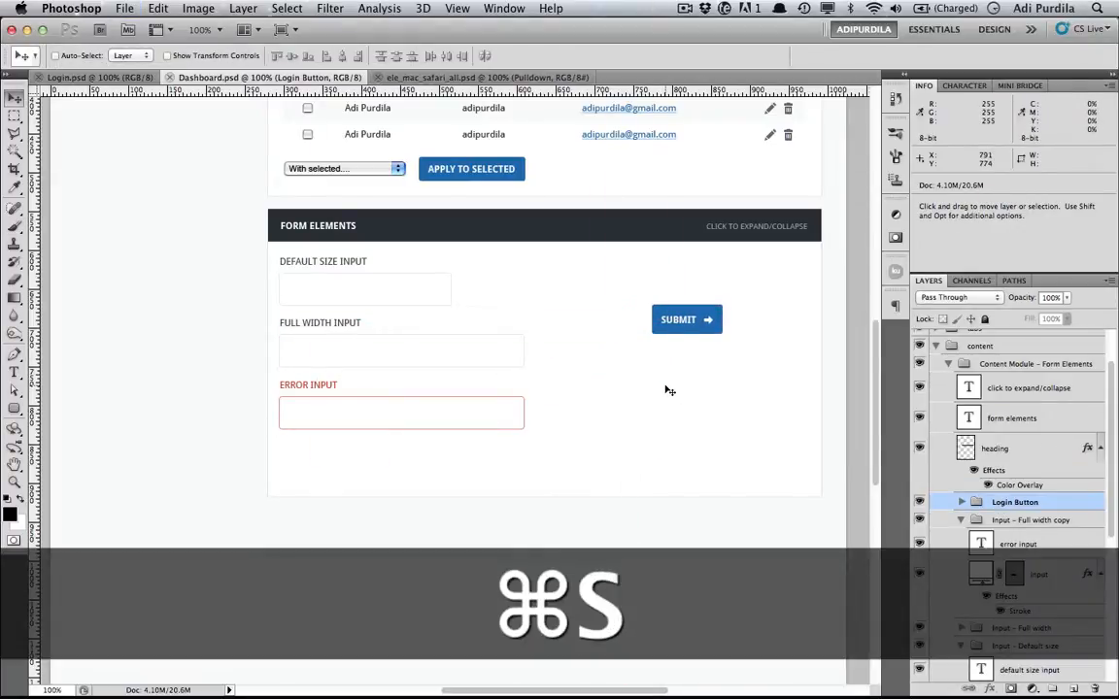
Step: Collapse the Input - Full width copy group, rename it as "Input - Error", and save the document
left_click(962, 521)
left_click(962, 521)
left_click(962, 520)
double_click(1044, 521)
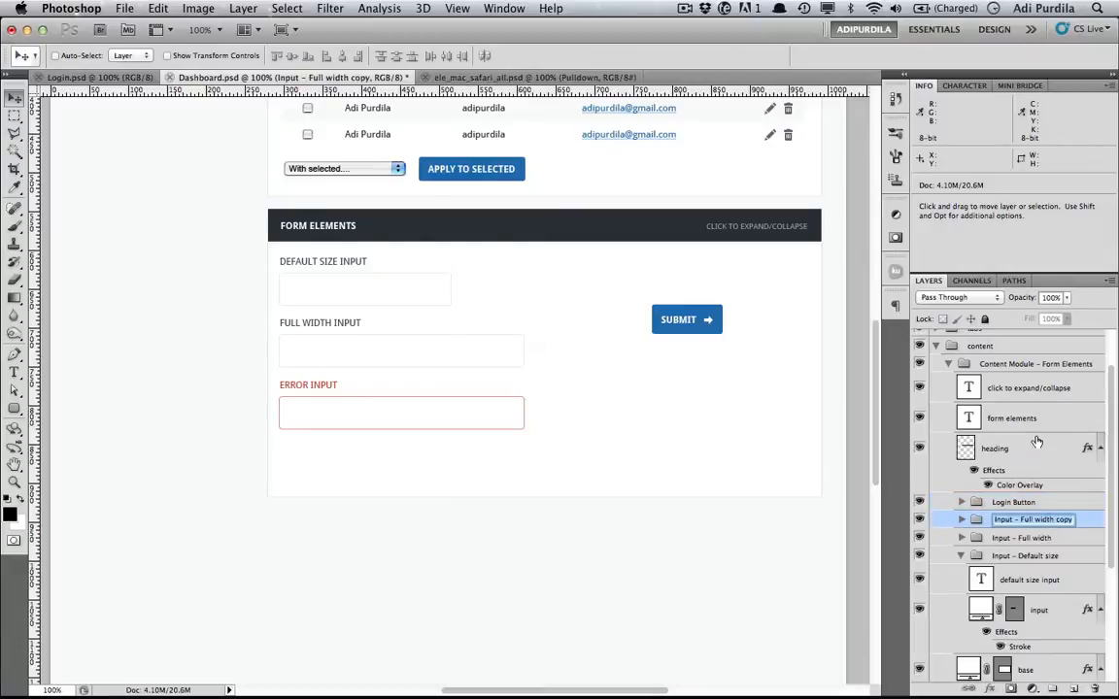
key("Right")
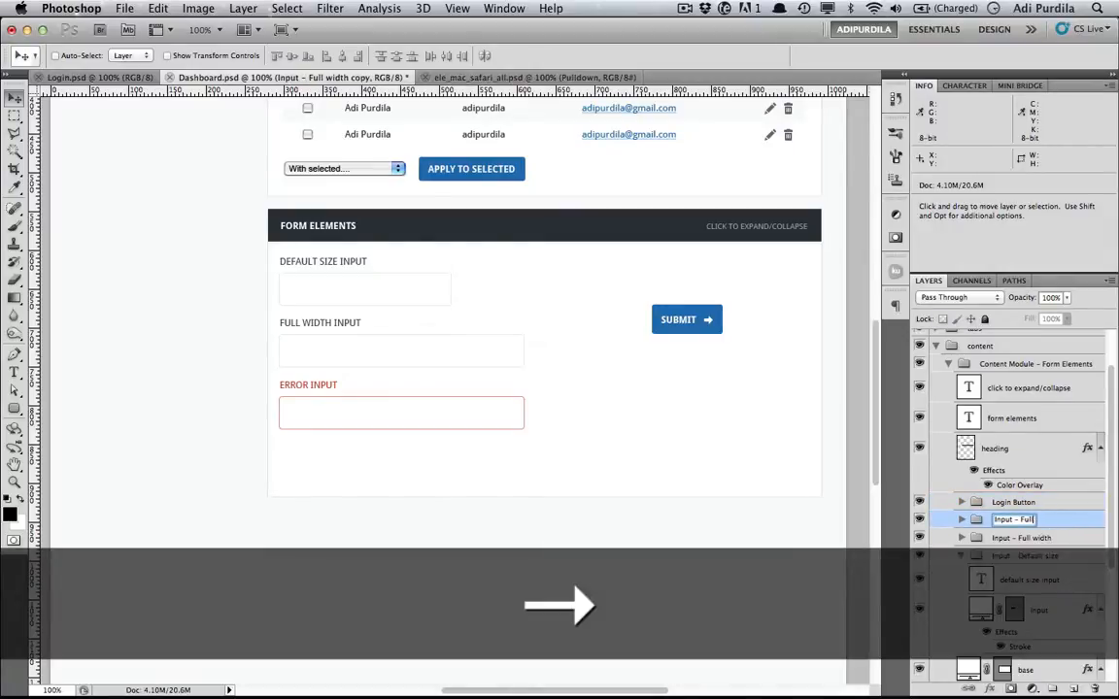
type("Error")
key("Return")
key("cmd+s")
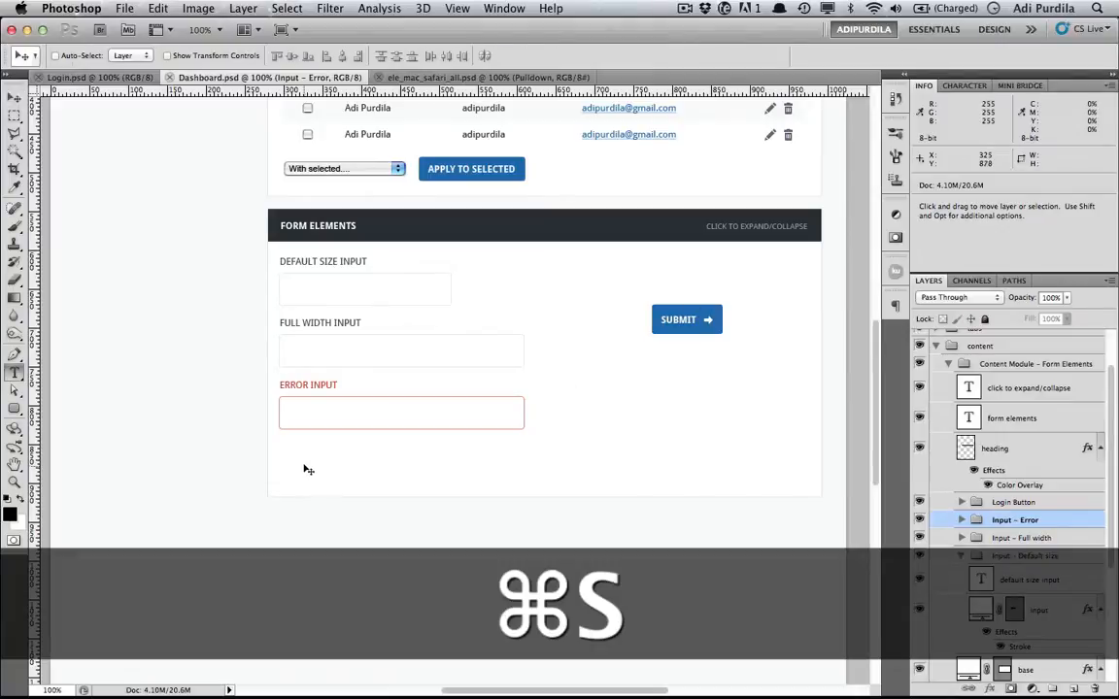
Step: Add a text layer reading "This is an error style input." below the red-outlined error box
key("t")
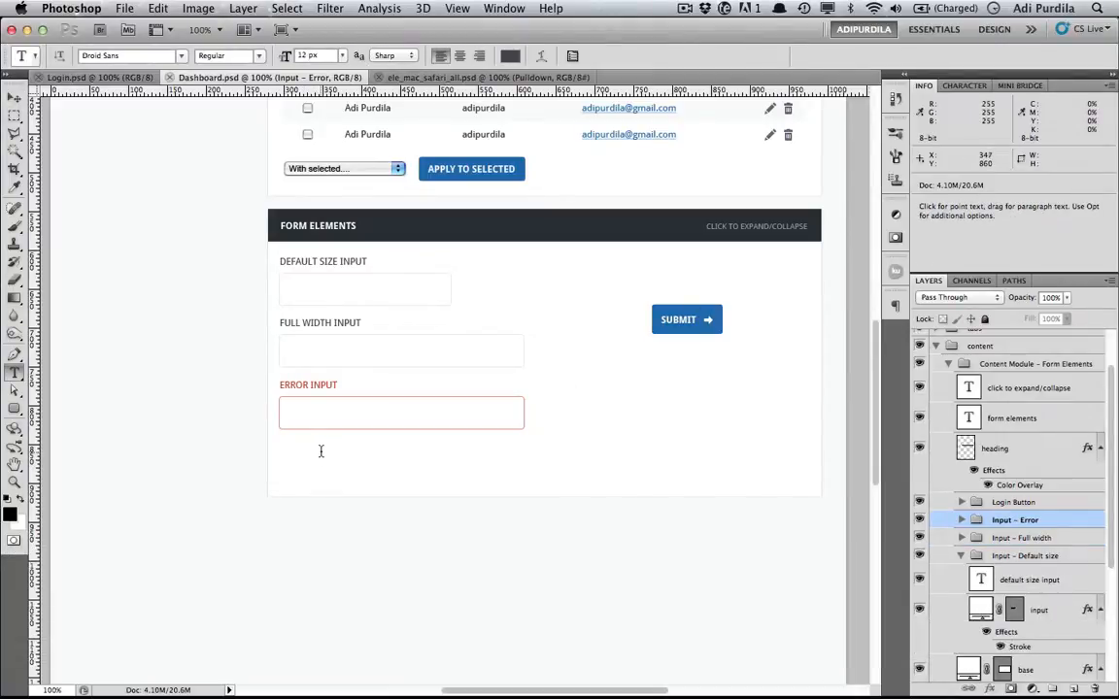
left_click(315, 449)
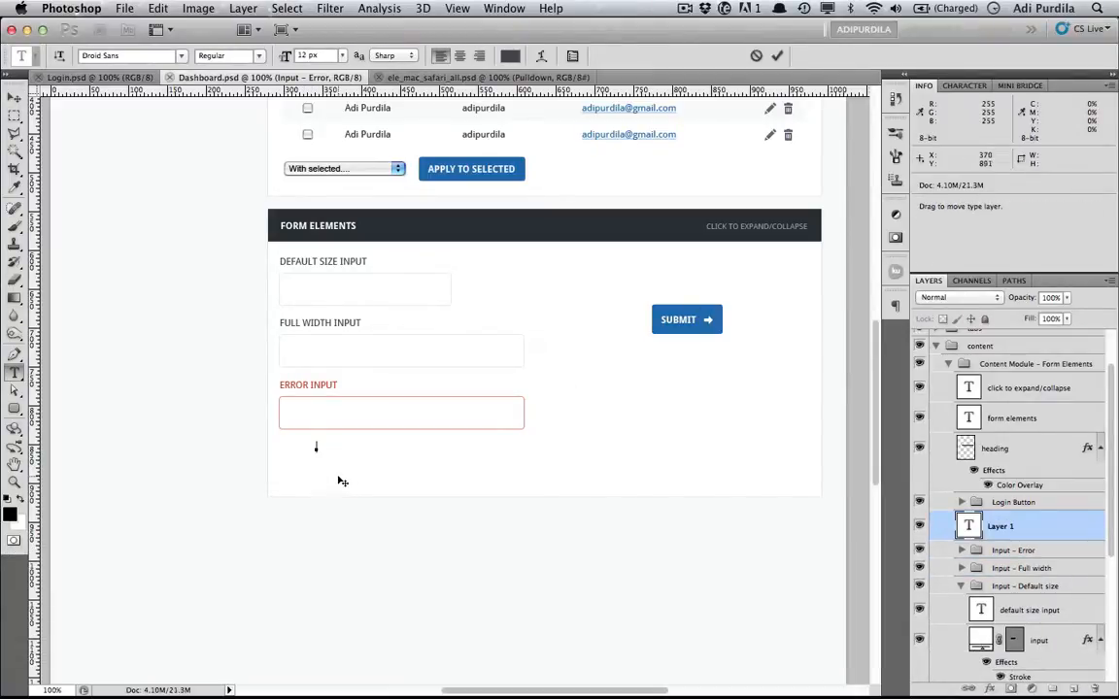
type("THIS")
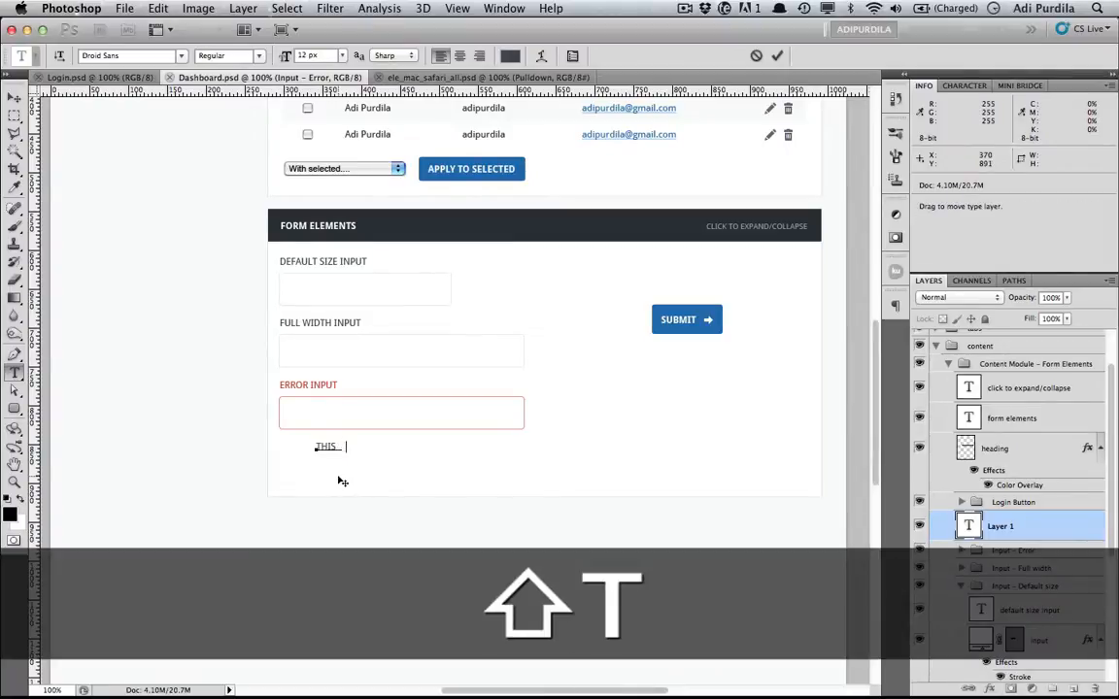
type(" IS AN ERROR INP")
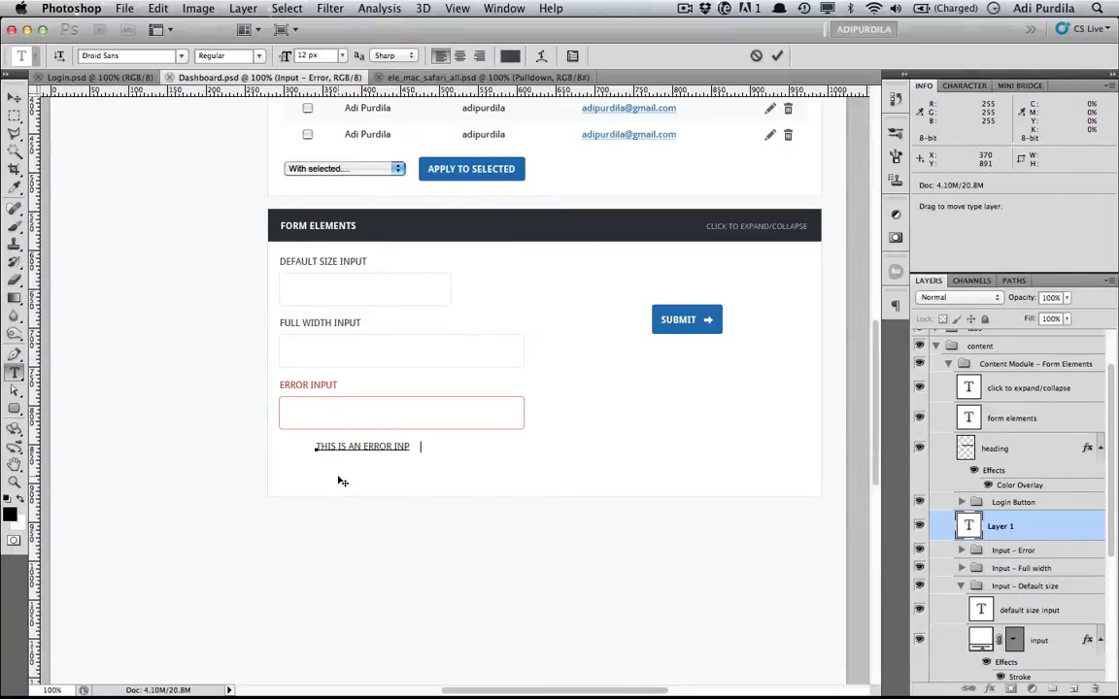
key("Left")
key("Left")
key("Left")
key("Left")
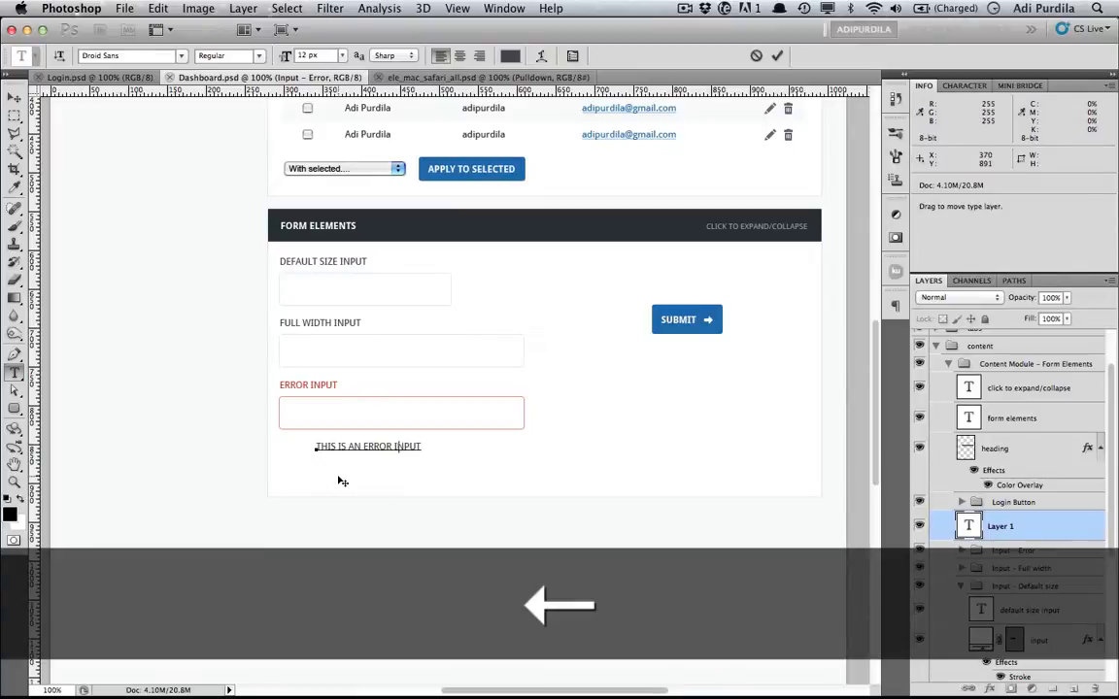
type("STYLE")
key("Right")
key("Right")
key("Right")
key("Right")
key("Right")
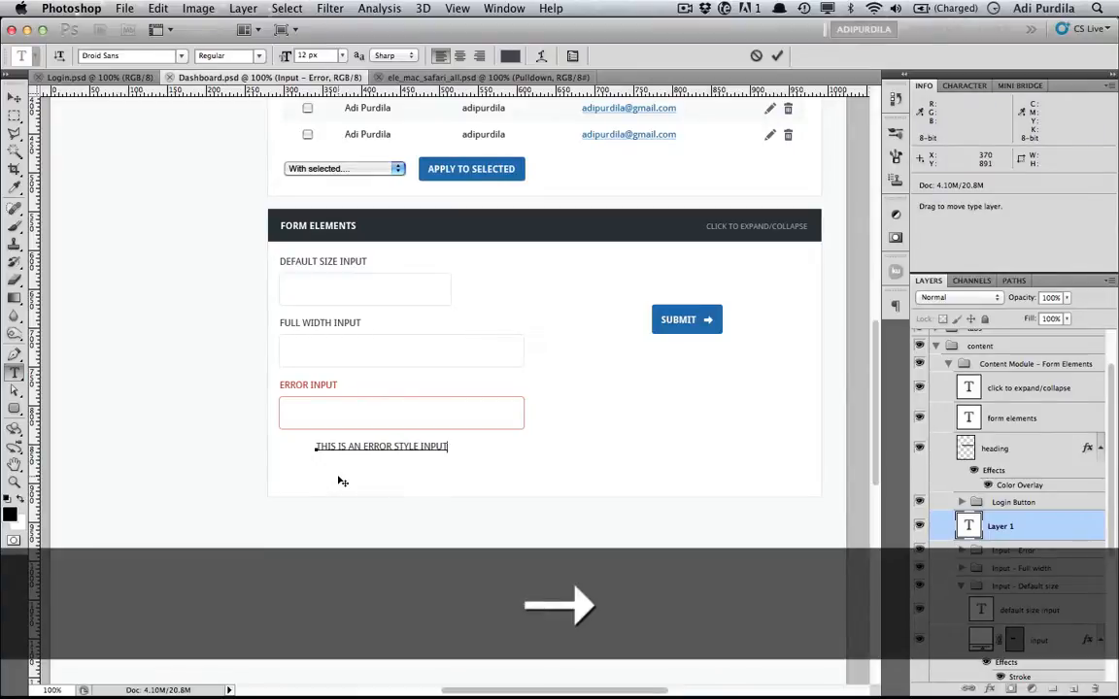
type(".")
key("super+Return")
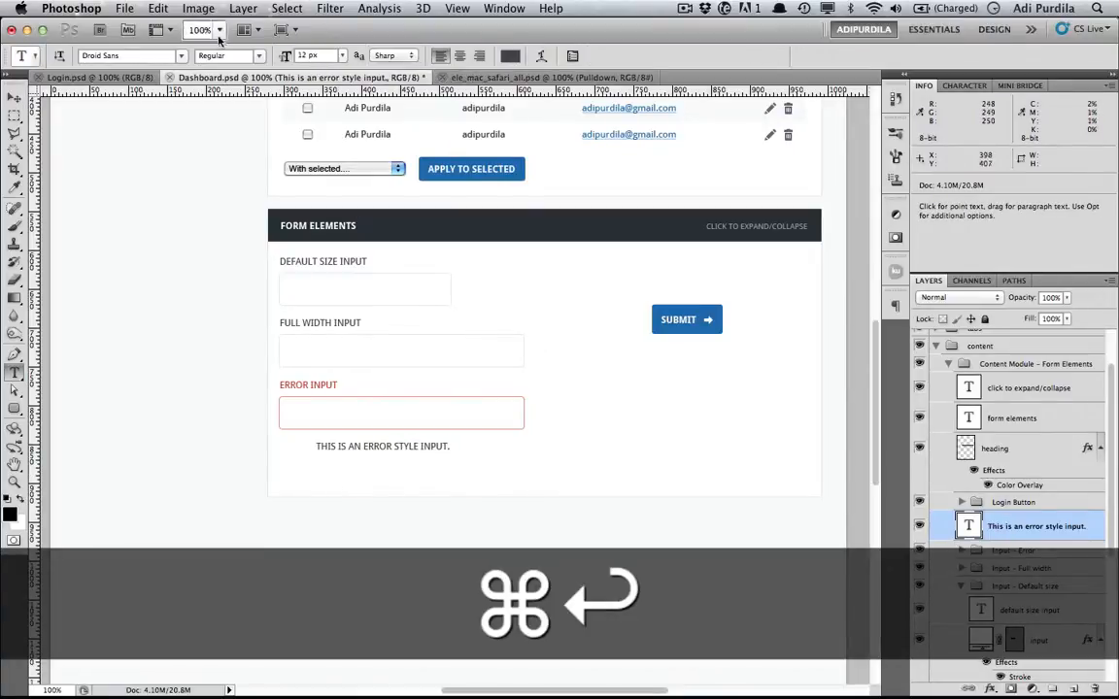
Step: Set the error message text below the error box to 11 px and turn off its All Caps style
left_click(342, 56)
left_click(345, 153)
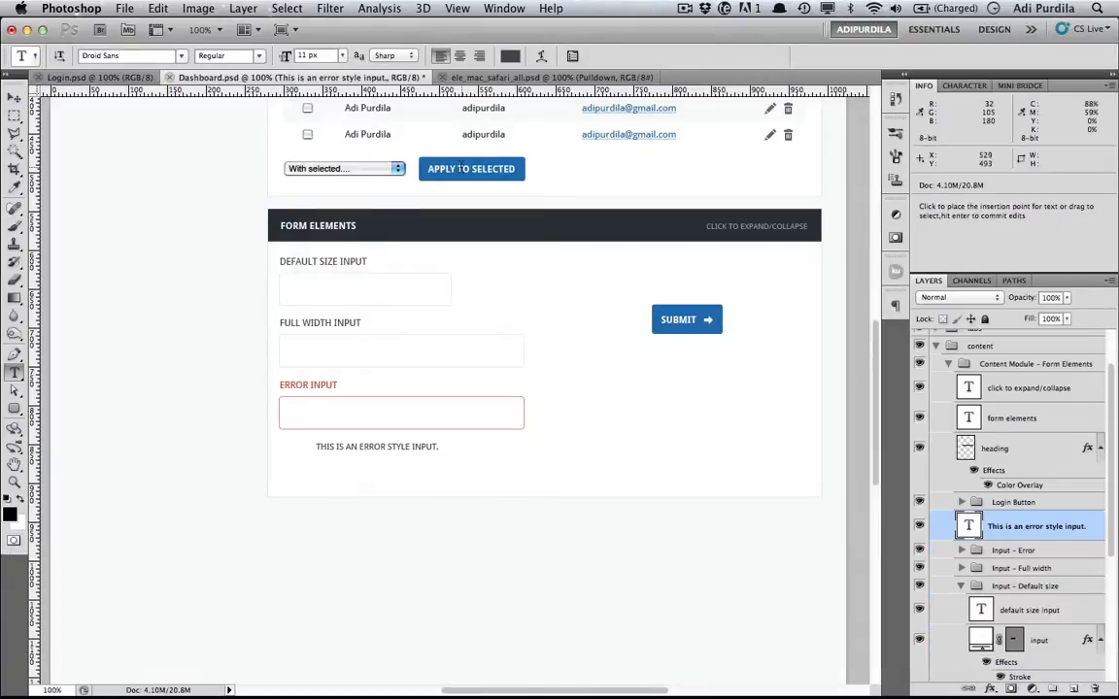
left_click(963, 86)
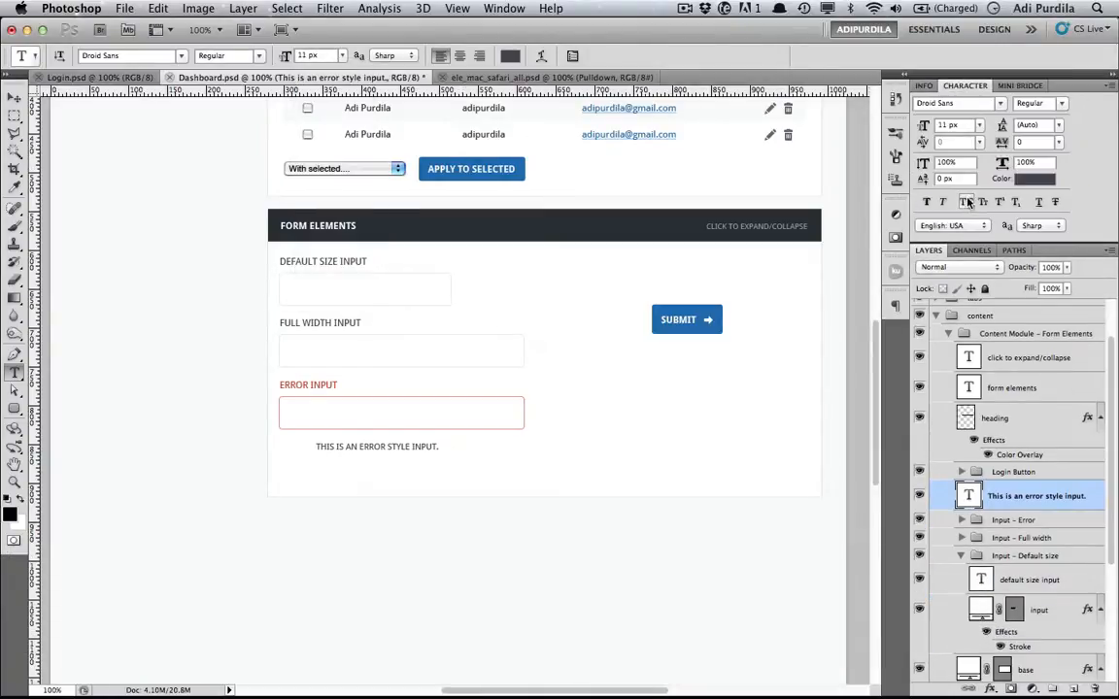
key("super+shift+k")
left_click(926, 86)
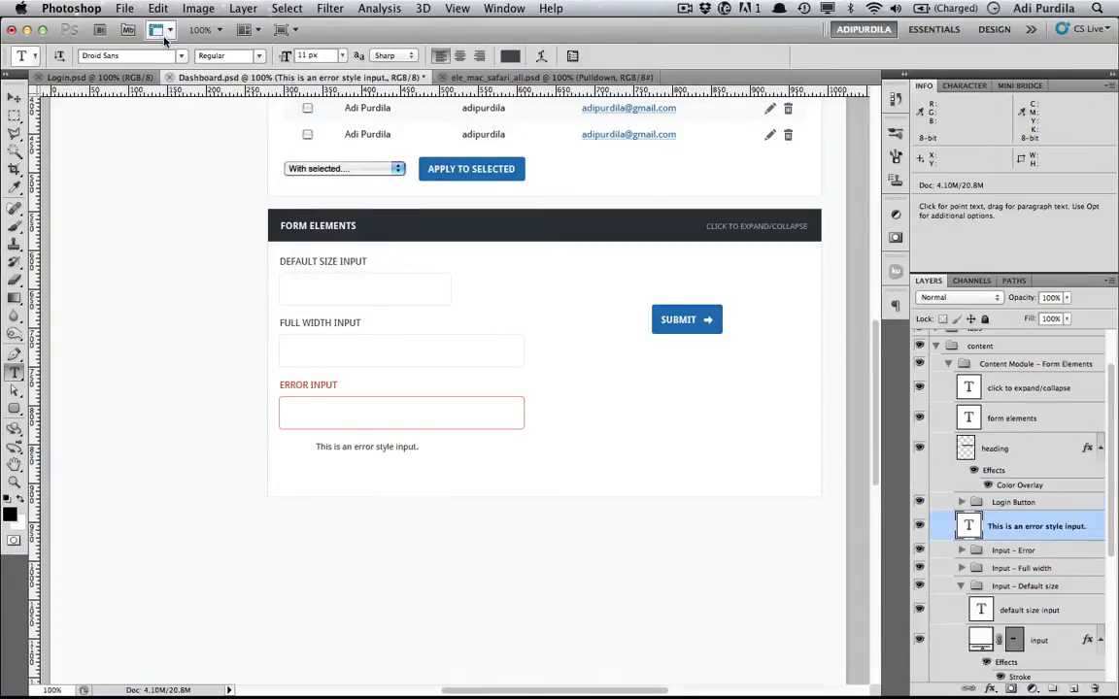
Step: Copy the hex text color cf4425 of the ERROR INPUT label
left_click(510, 55)
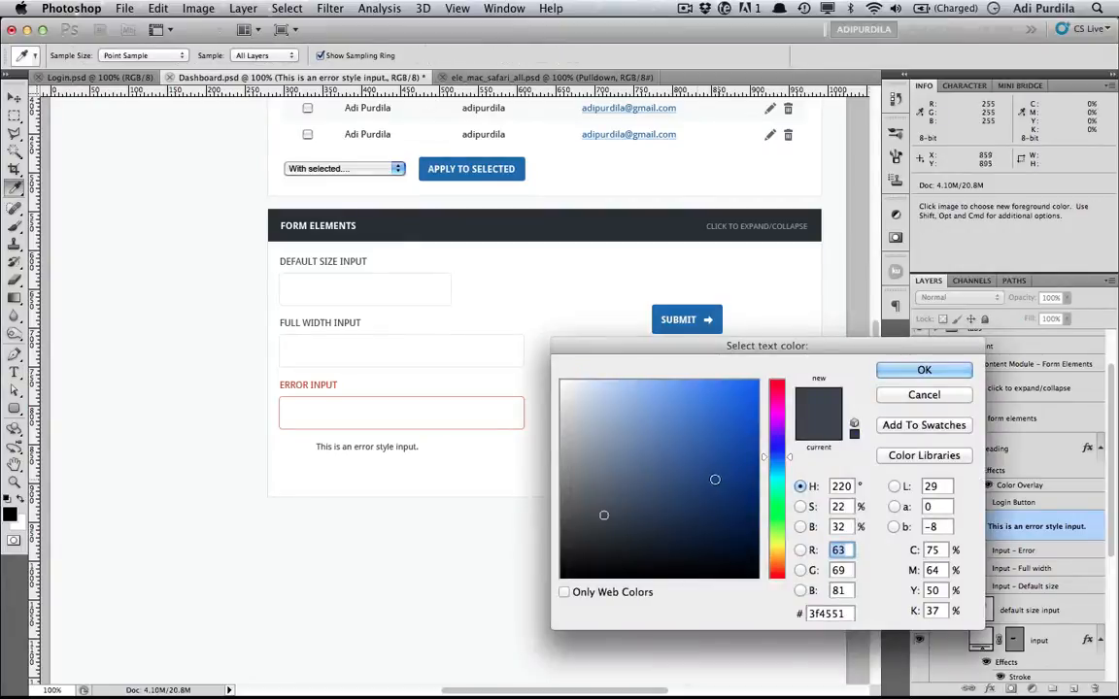
key("Escape")
triple_click(302, 384)
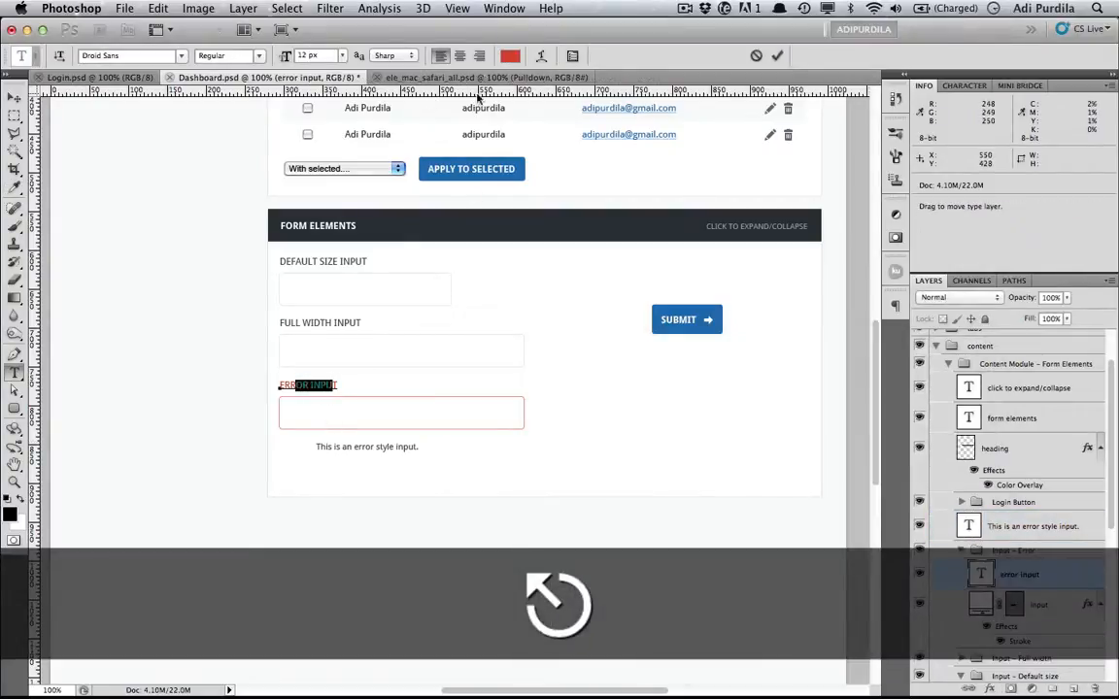
left_click(510, 55)
left_click(799, 613)
key("super+c")
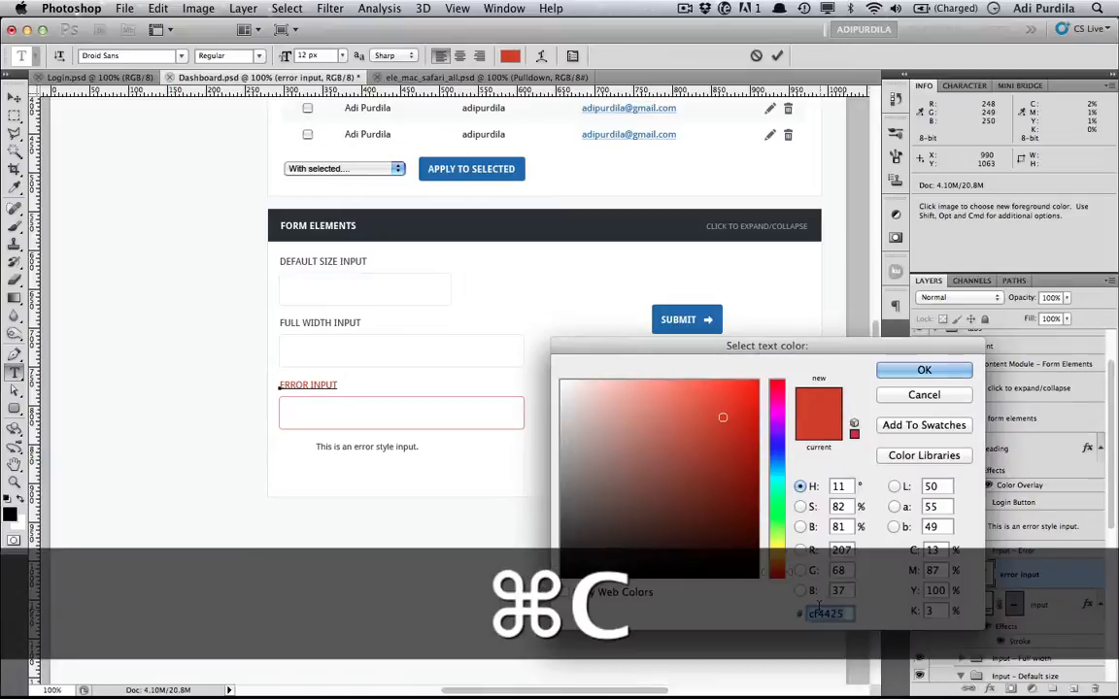
key("Escape")
Step: Set the text color of "This is an error style input." to cf4425
key("super+a")
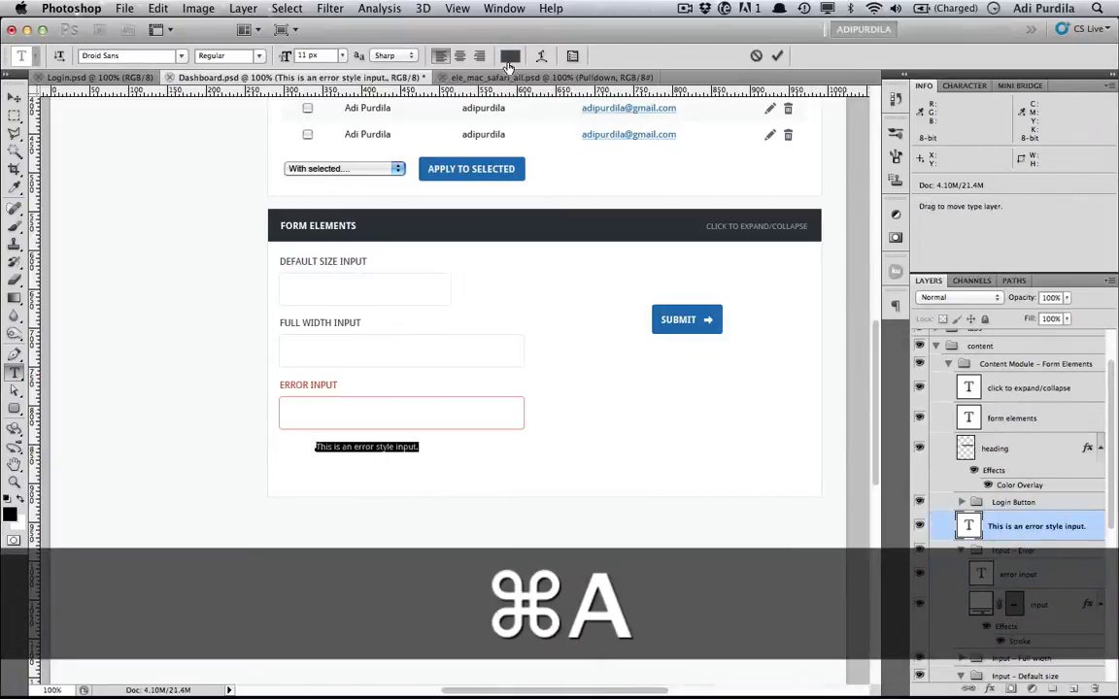
left_click(510, 55)
key("super+v")
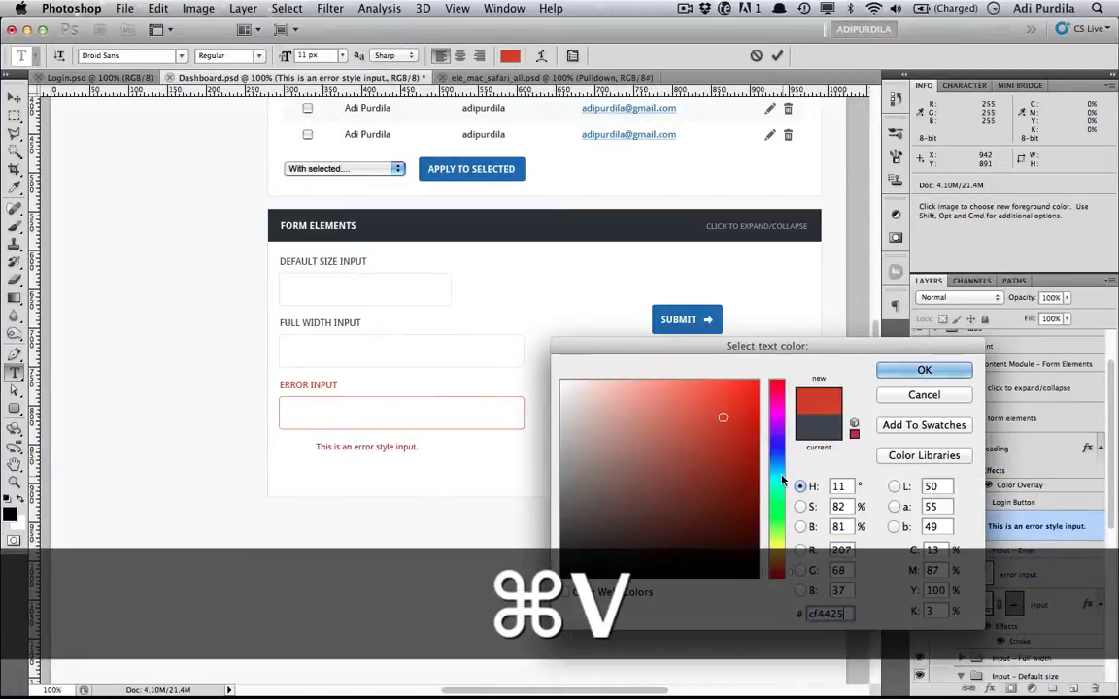
key("super+Return")
key("super+Return")
Step: Position the error message just below the error box, flush with the box's left edge, and save the document
mouse_move(335, 452)
left_mouse_down()
mouse_move(316, 447)
mouse_move(349, 430)
mouse_move(348, 450)
left_mouse_up()
key("super+s")
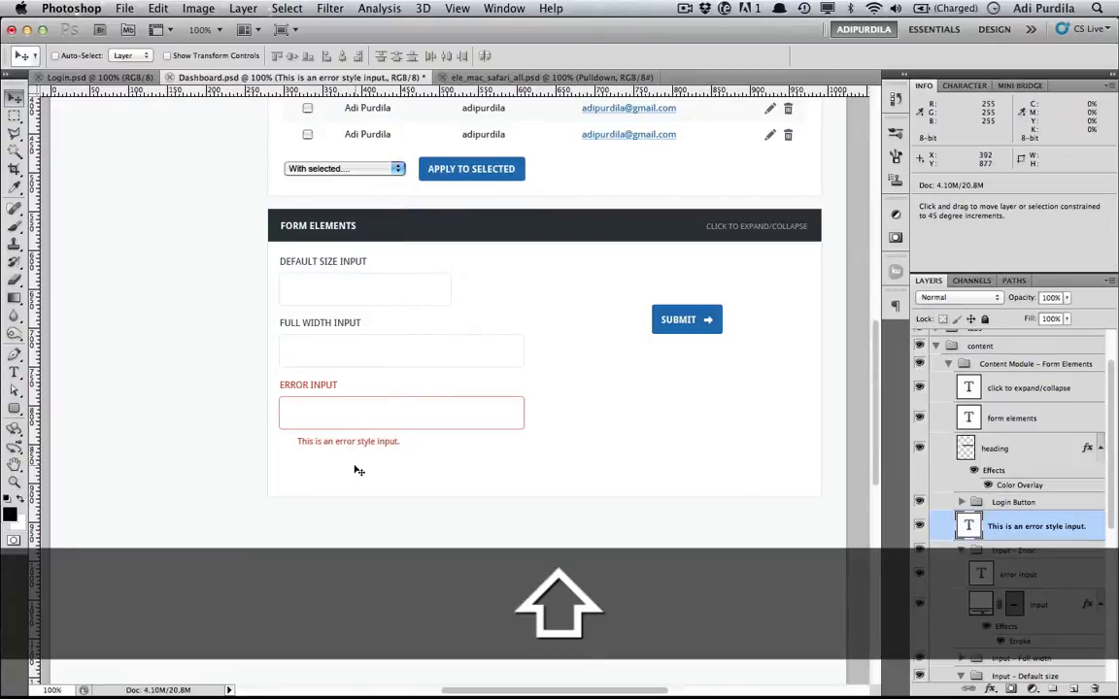
key("Down")
key("super+s")
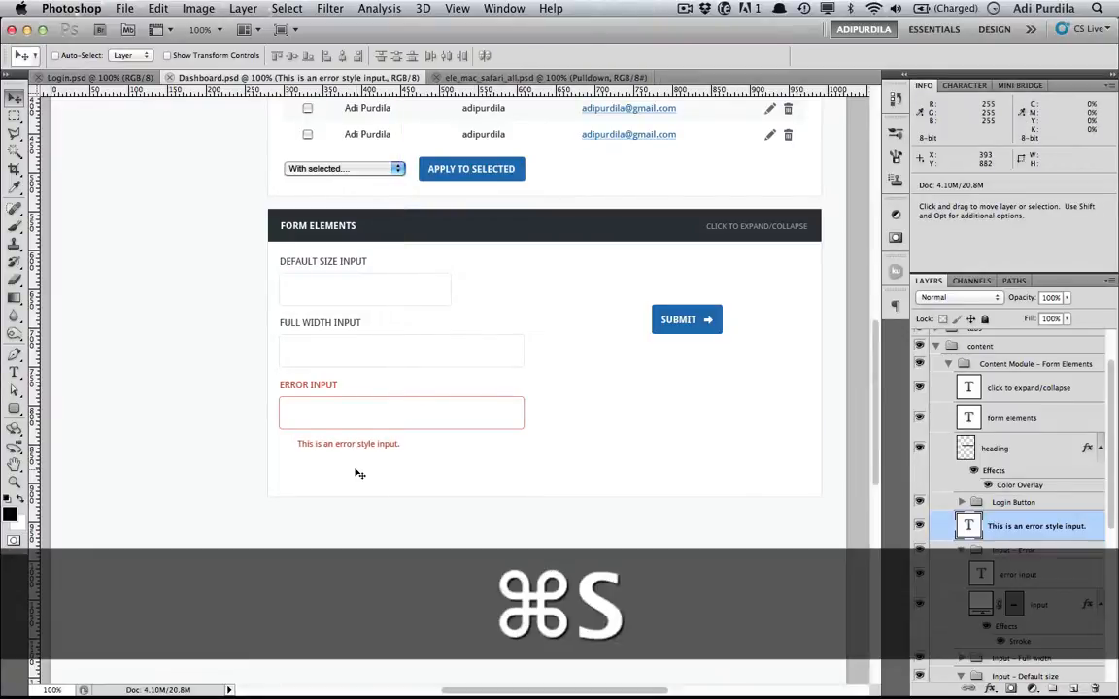
left_click_drag(342, 446, 324, 449)
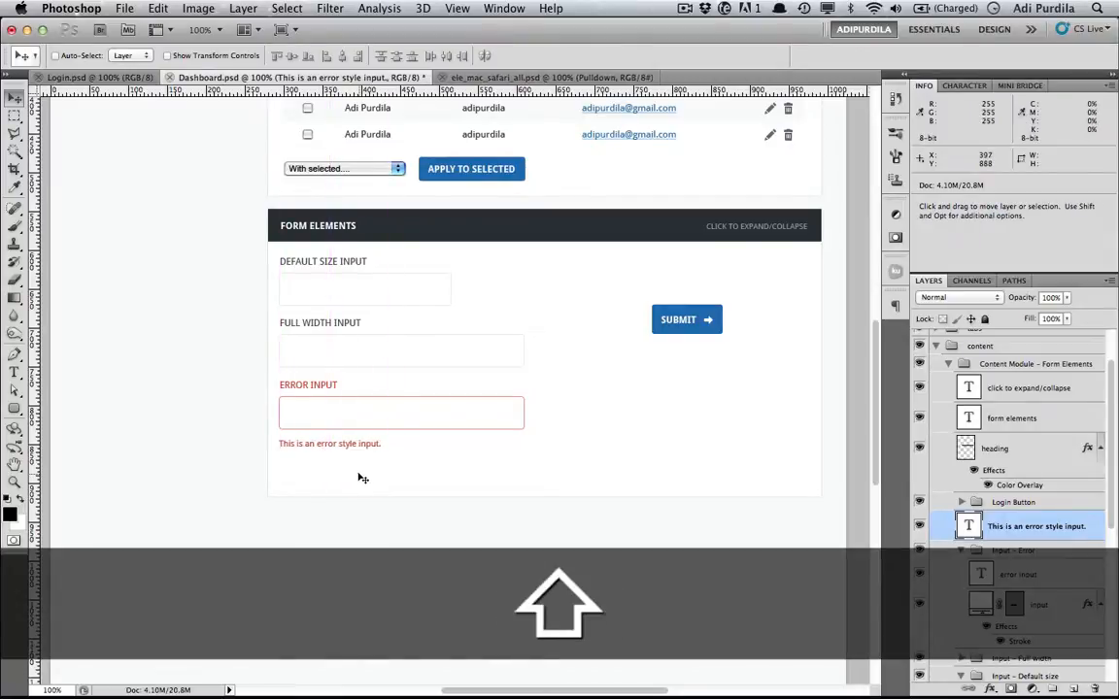
key("super+s")
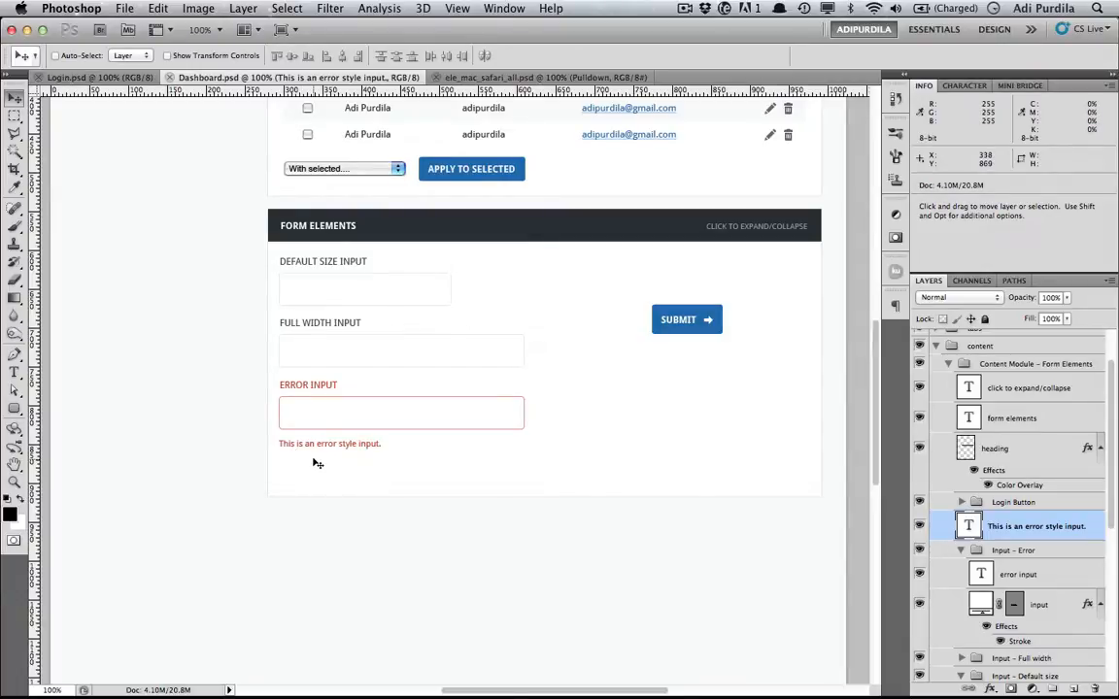
key("t")
left_click_drag(291, 444, 342, 505)
key("Escape")
key("v")
key("super+s")
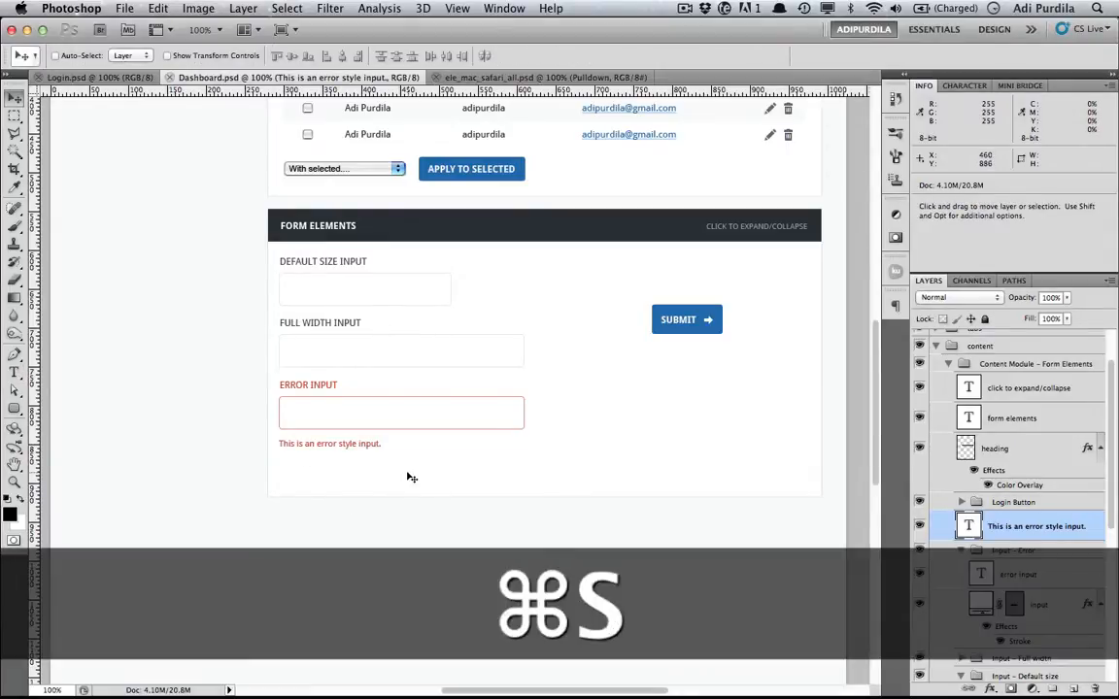
Step: Shorten the red-outlined error box from its right side to slightly narrower than the default size input, and save the document
left_click(1018, 606)
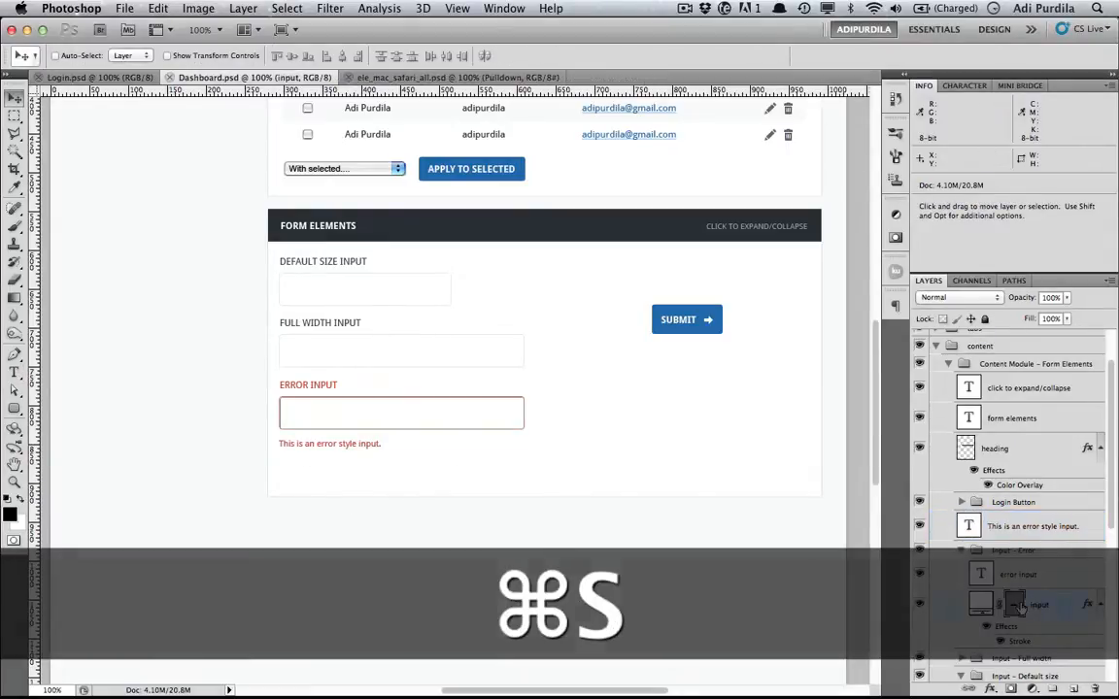
key("a")
left_click_drag(844, 318, 439, 431)
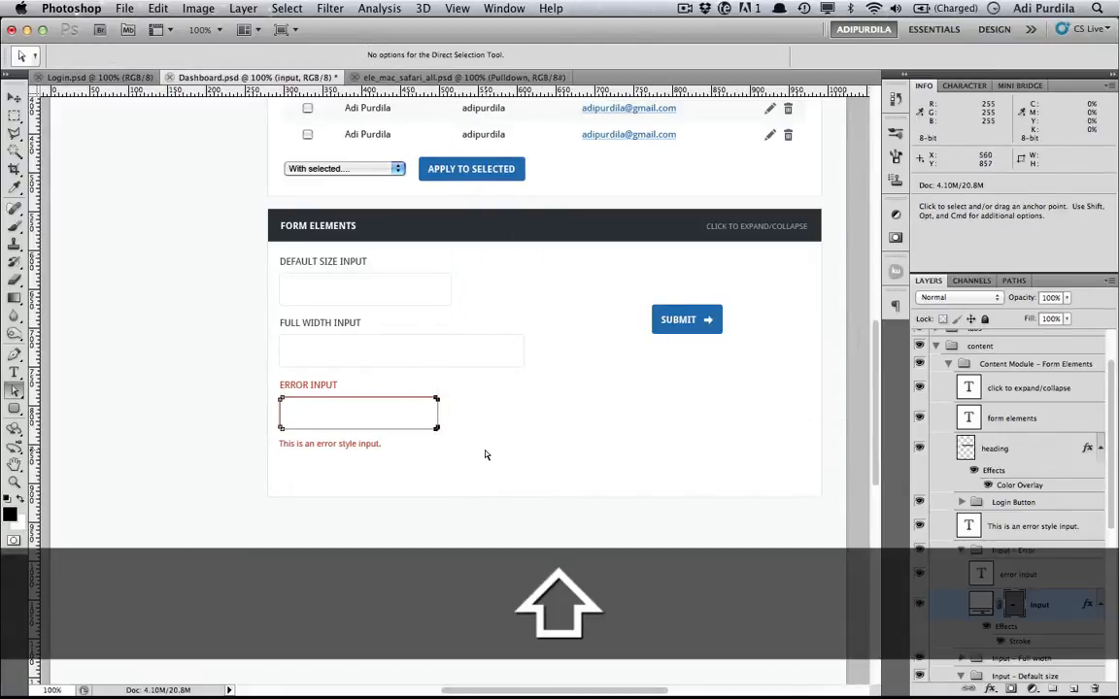
key("v")
key("Return")
key("super+s")
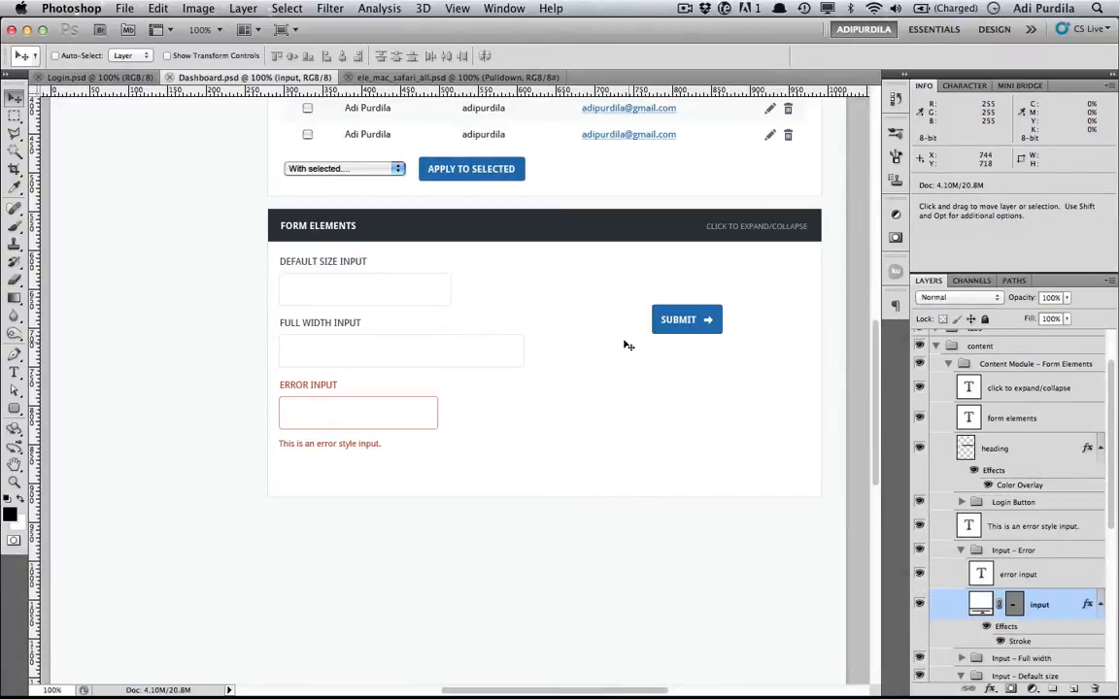
Step: Collapse the Input - Error group and duplicate the Input - Default size group into the empty column on its right
left_click(960, 551)
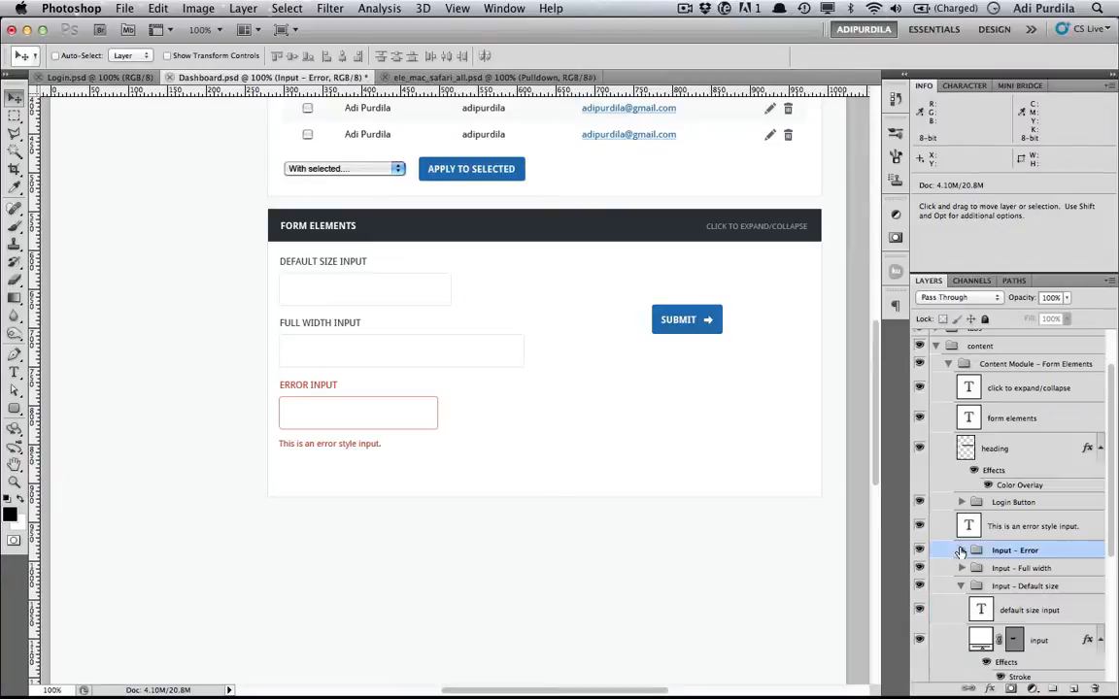
left_click(1026, 587)
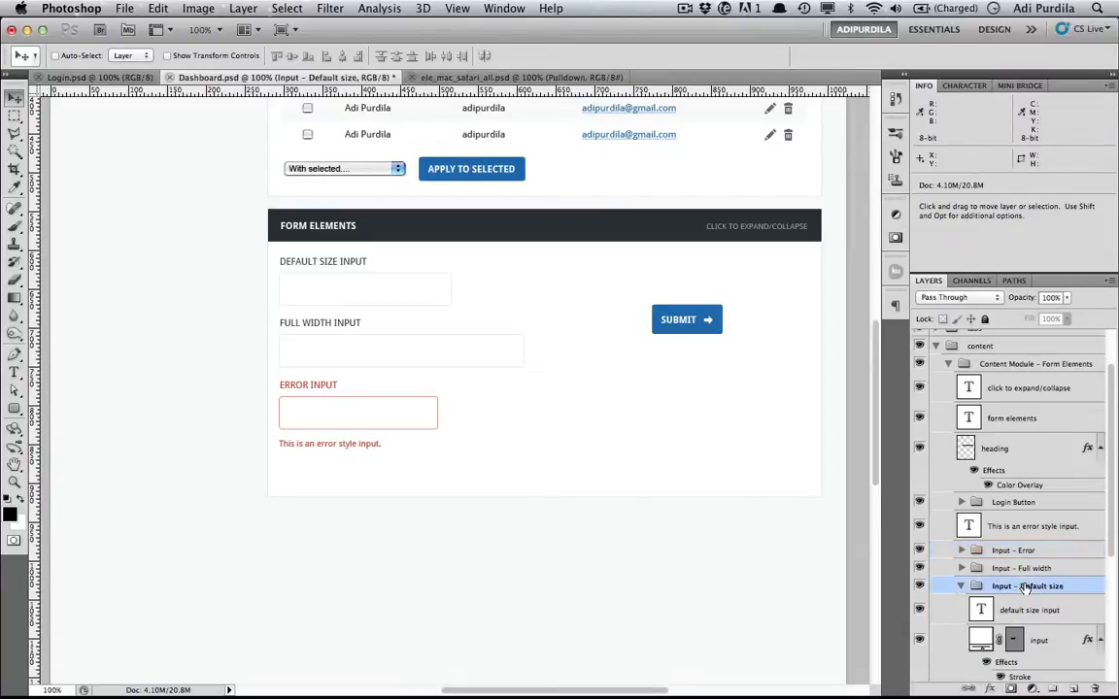
key("super+s")
left_click_drag(357, 287, 600, 287)
Step: Change the duplicated input's label to "textarea" and rename its group as "Textarea"
key("t")
left_click(571, 263)
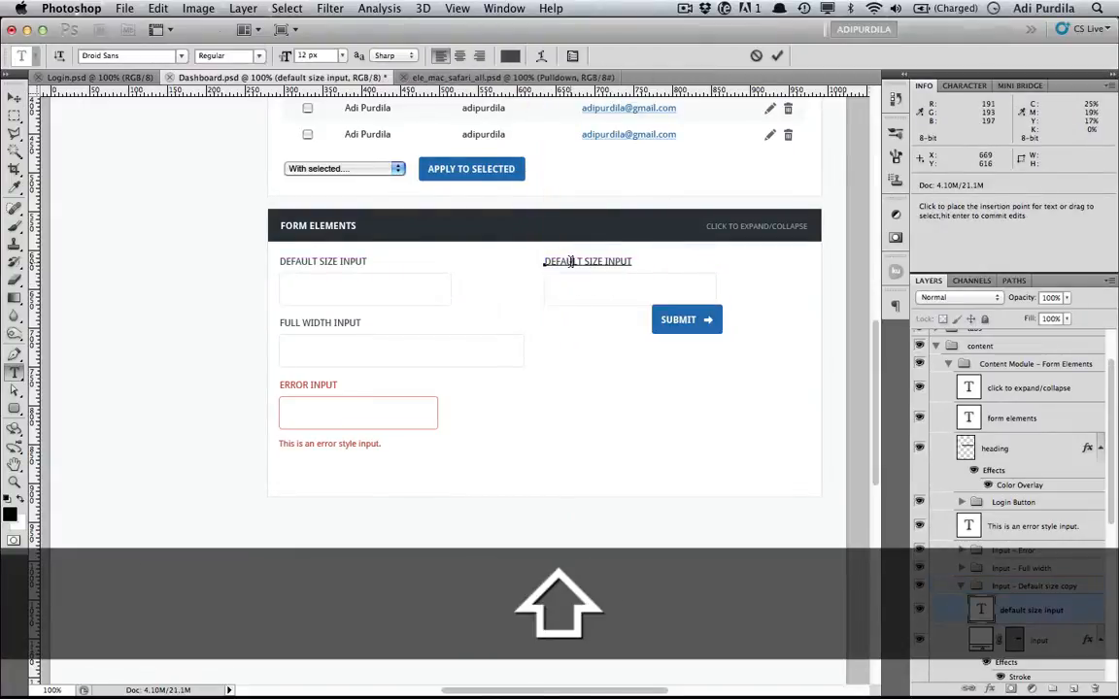
key("super+a")
type("textarea")
key("super+Return")
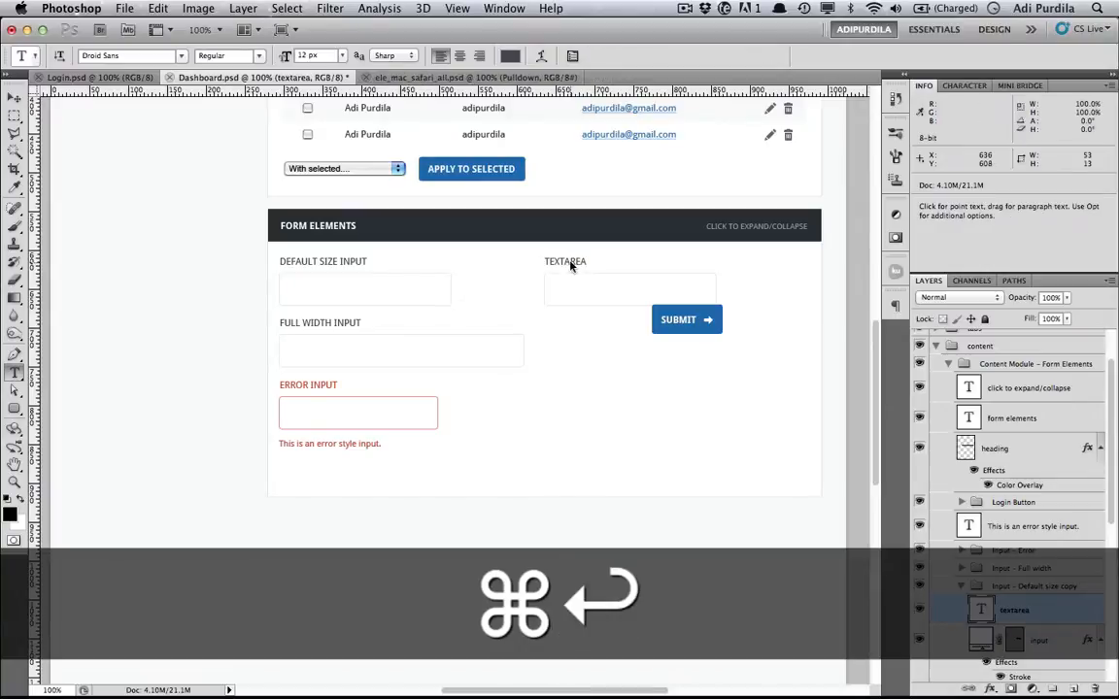
key("v")
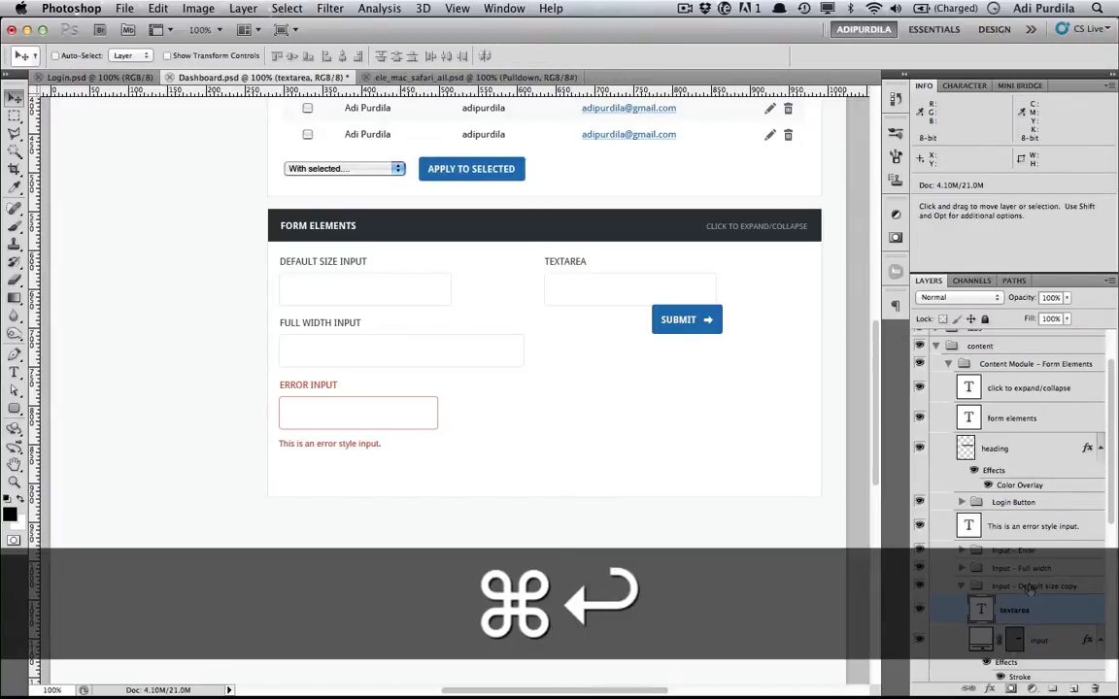
double_click(1030, 586)
type("Textarea")
key("Return")
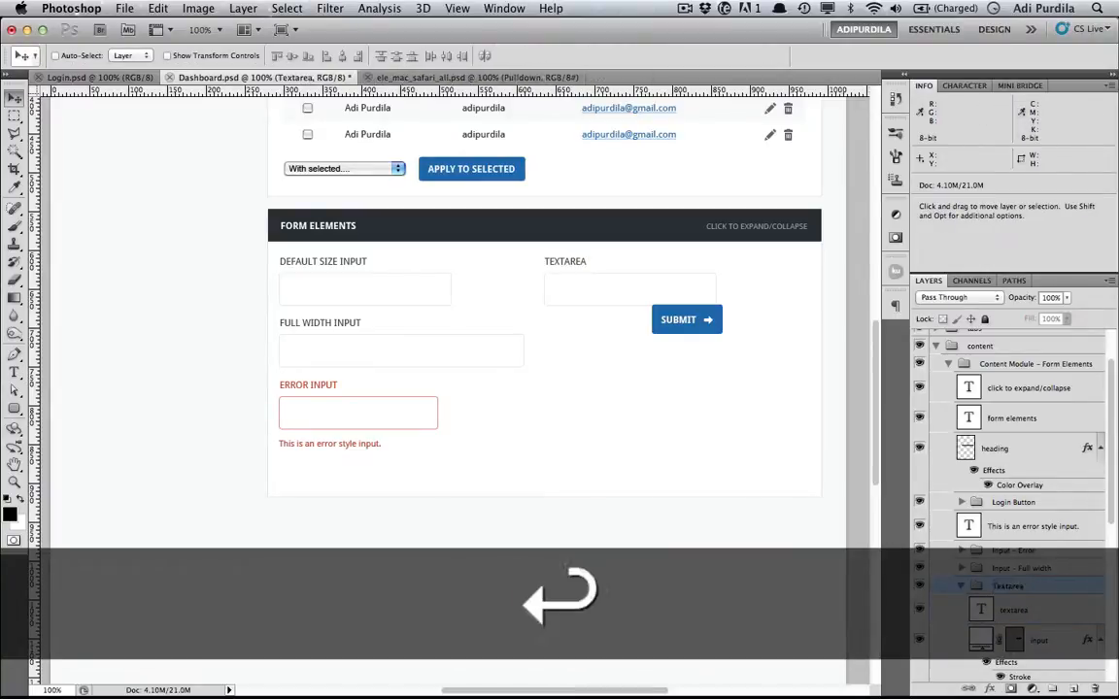
Step: Enlarge the textarea's box to fill the right column's width and end level with the full width input, and save the document
left_click(996, 668)
key("a")
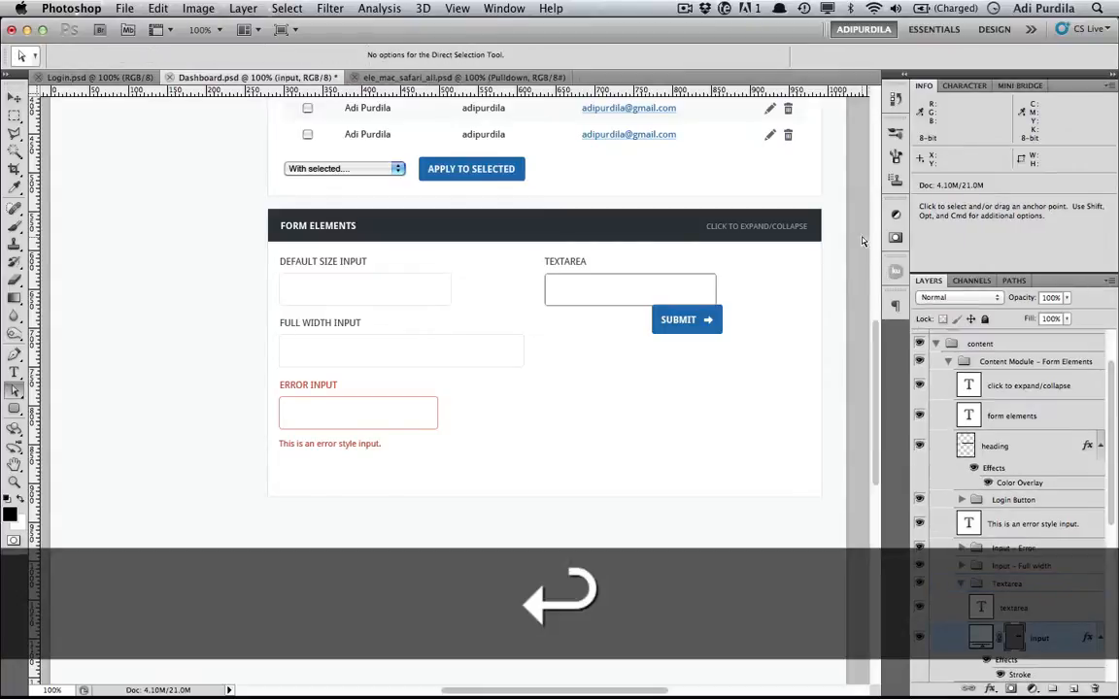
left_click_drag(757, 245, 675, 355)
left_click_drag(715, 307, 805, 303)
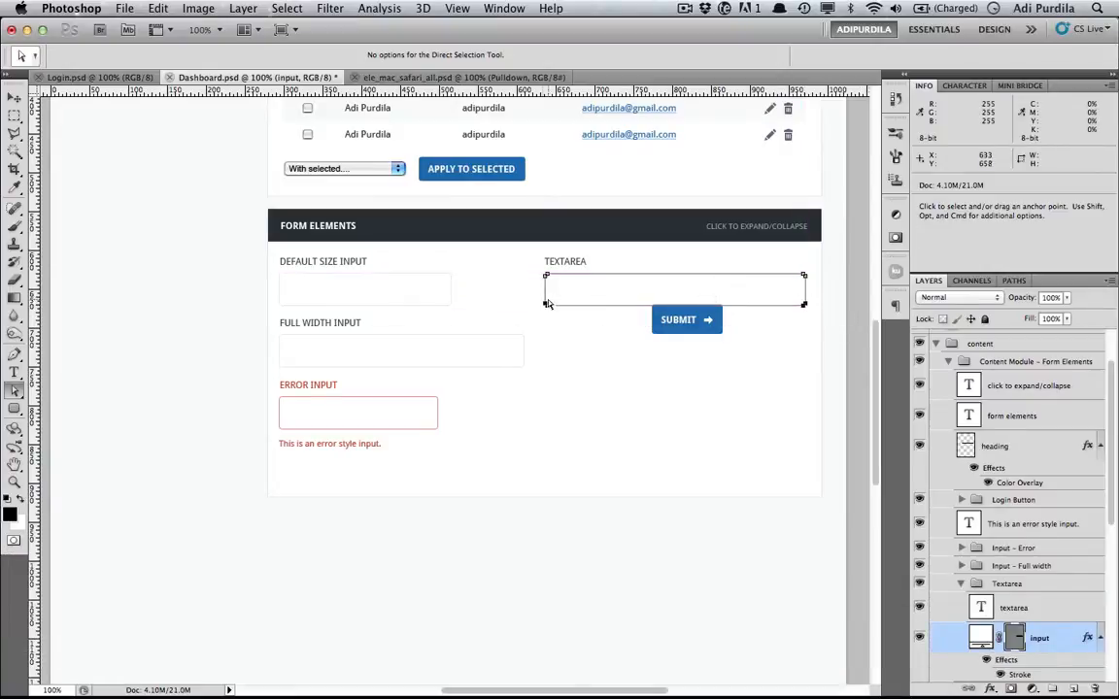
left_click_drag(547, 304, 551, 368)
key("Return")
key("v")
key("cmd+s")
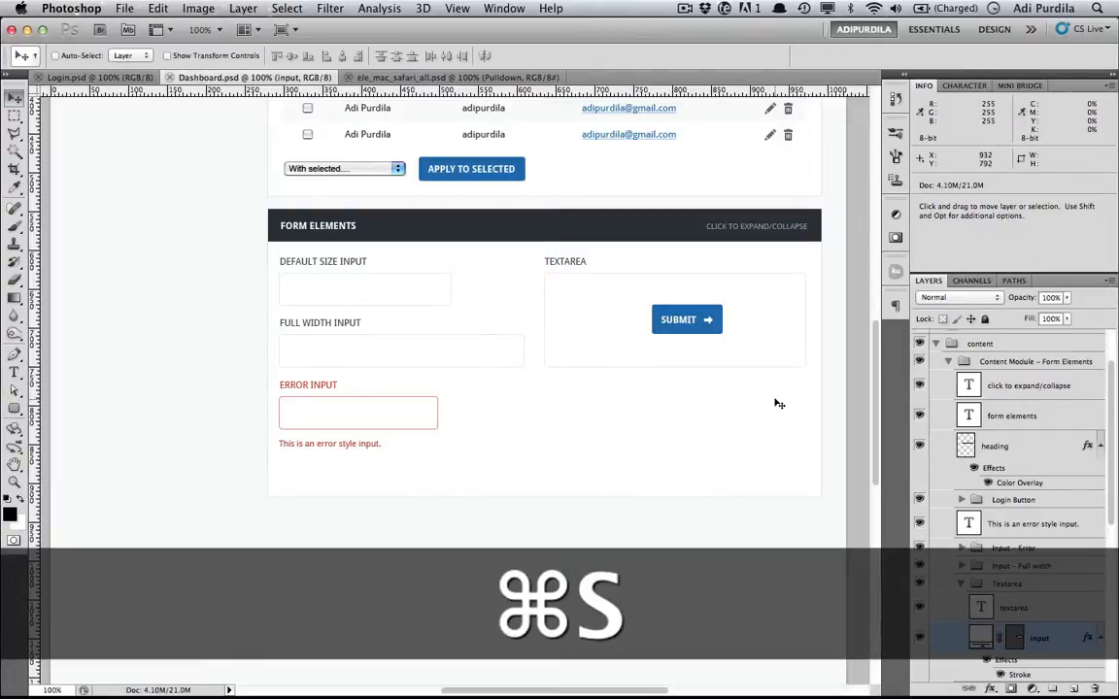
Step: Collapse the Textarea group, move the SUBMIT button near the module's bottom, aligned with the textarea's left edge, and save the document
left_click(961, 584)
left_click(1013, 501)
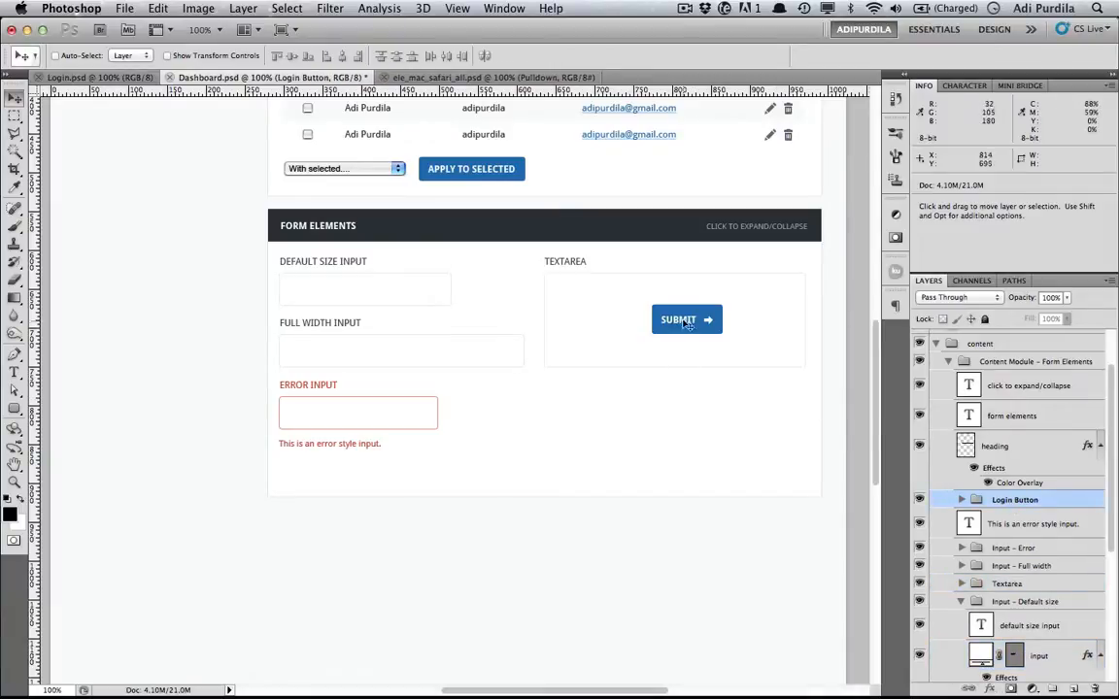
left_click_drag(680, 321, 575, 416)
left_click_drag(576, 445, 576, 474)
key("super+s")
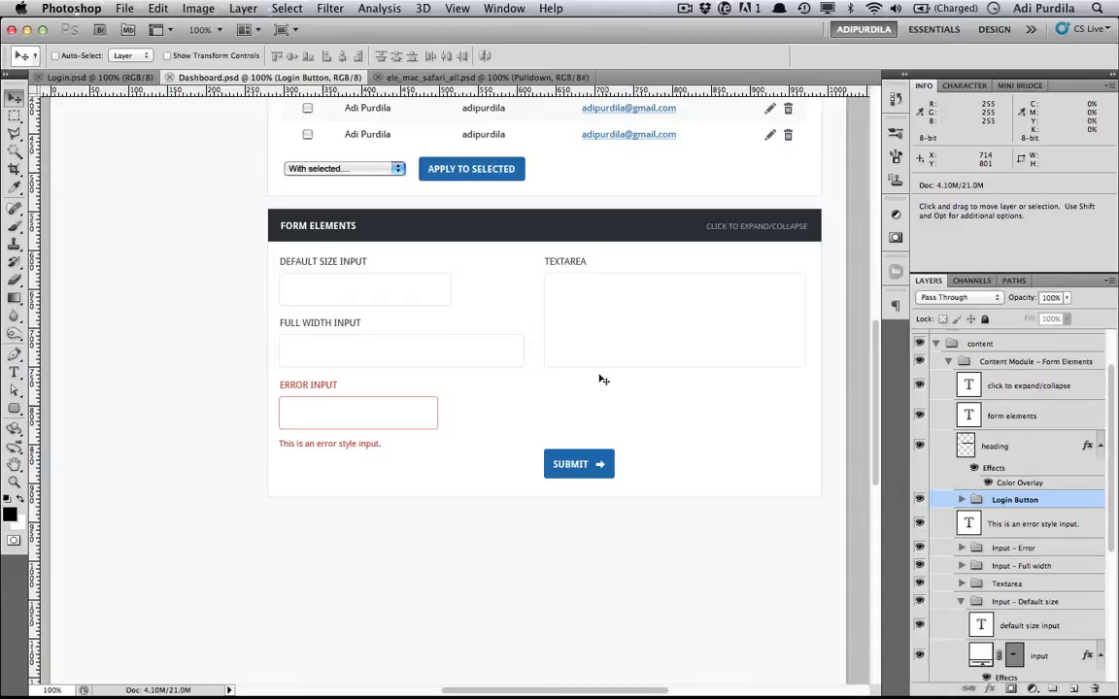
Step: Check the form controls in ele_mac_safari_all.psd, return to Dashboard.psd, and move the SUBMIT button up directly beneath the textarea
left_click(486, 76)
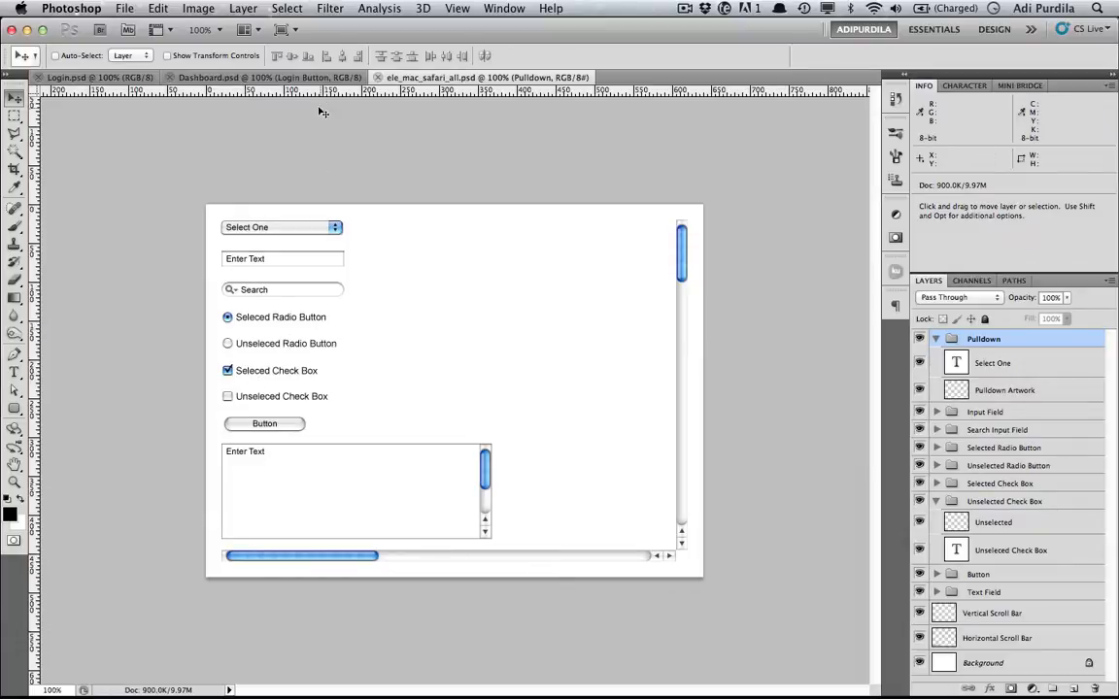
left_click(267, 77)
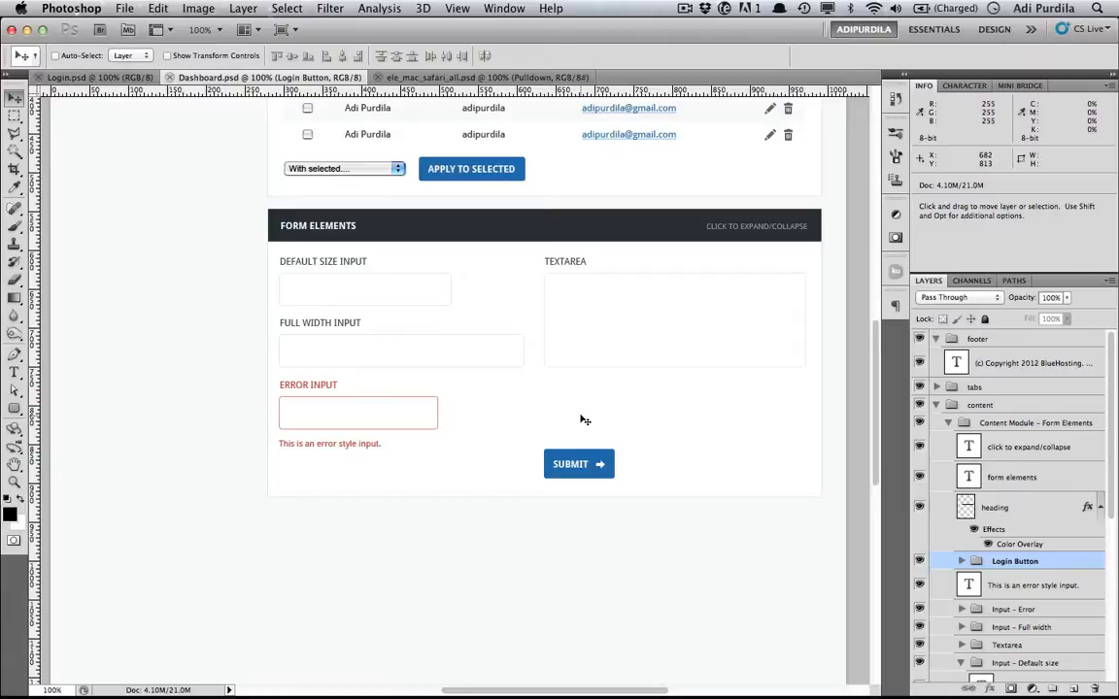
left_click_drag(573, 477, 569, 413)
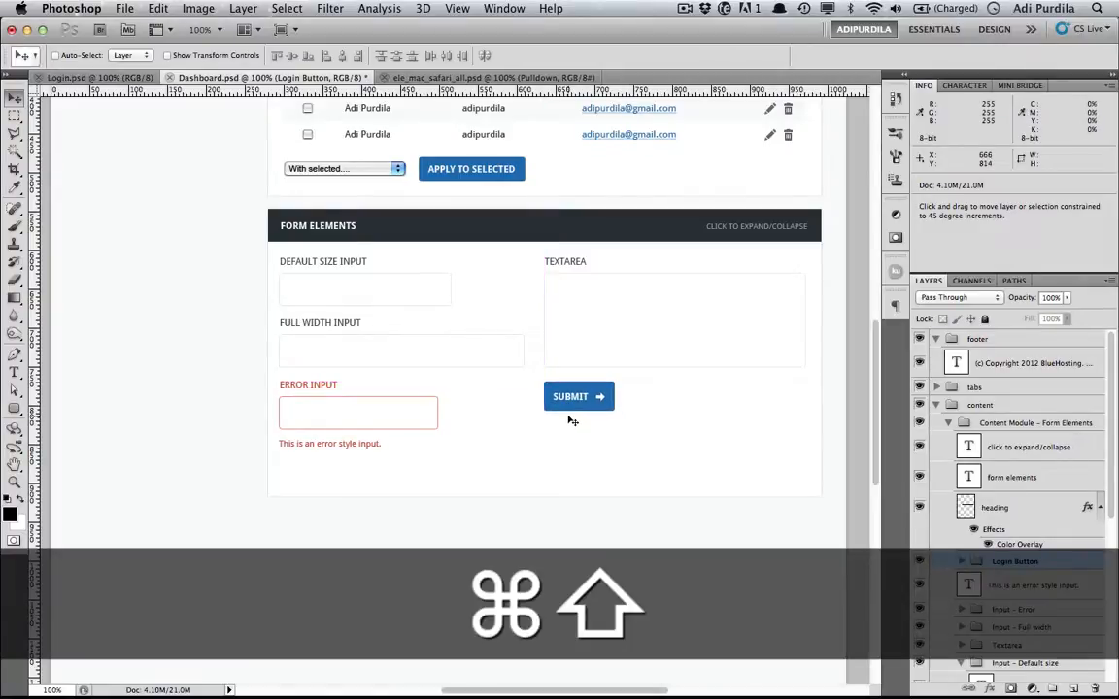
key("ctrl+shift+1")
Step: Shorten the Form Elements module's base shape so it ends just below the error message, and save the document
scroll(1060, 552, "down", 3)
scroll(1023, 632, "down", 2)
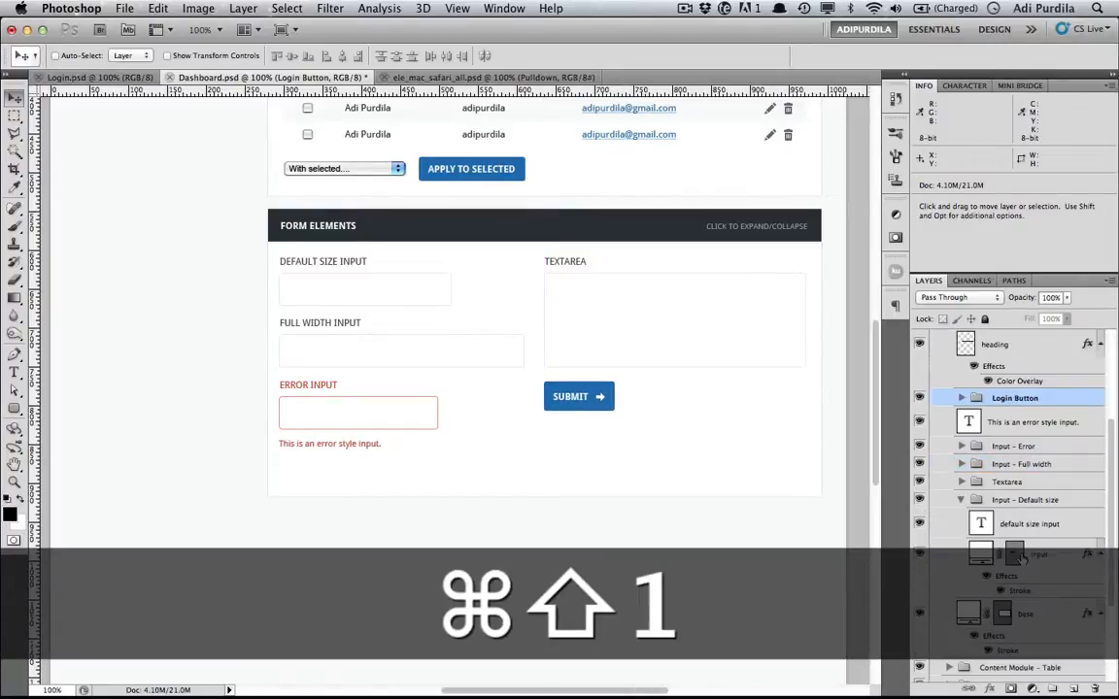
left_click(1028, 614)
key("a")
left_click_drag(736, 512, 267, 463)
key("Return")
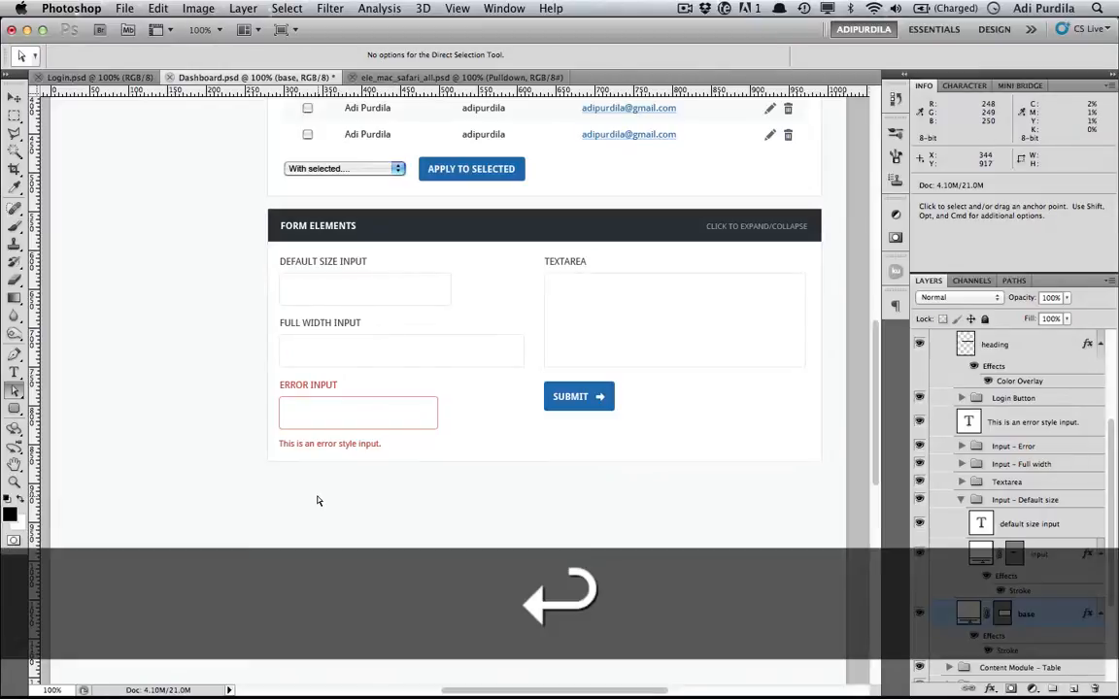
key("super+s")
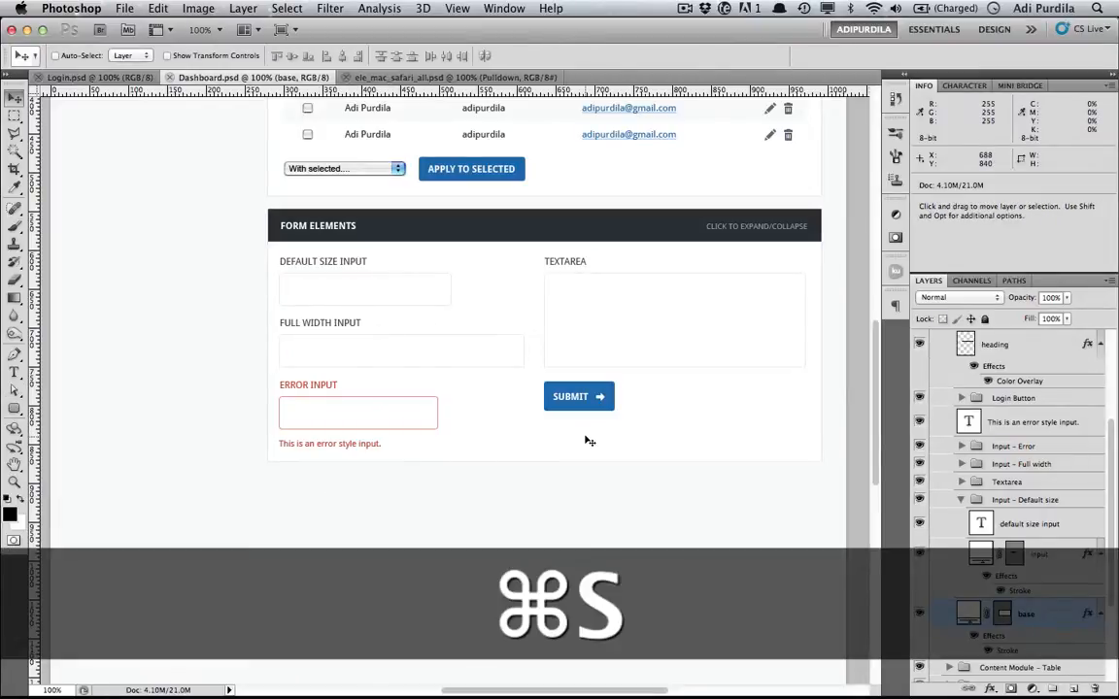
Step: Review the dashboard layout, collapse the Content Module - Form Elements group, and save the document
scroll(589, 441, "up", 5)
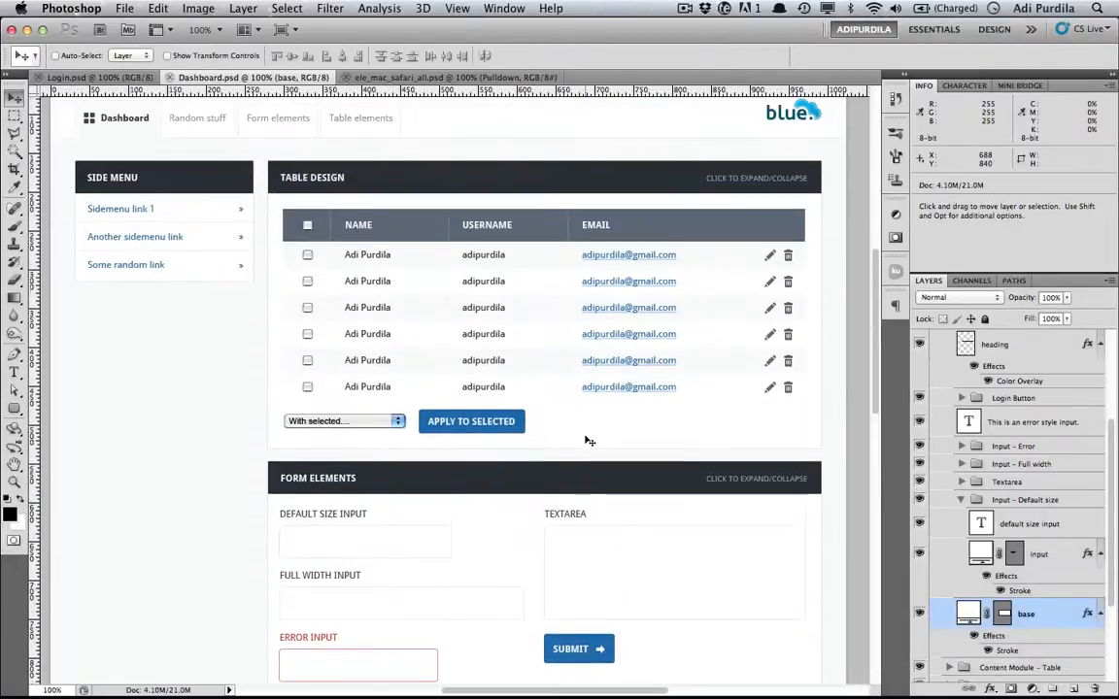
scroll(589, 441, "down", 4)
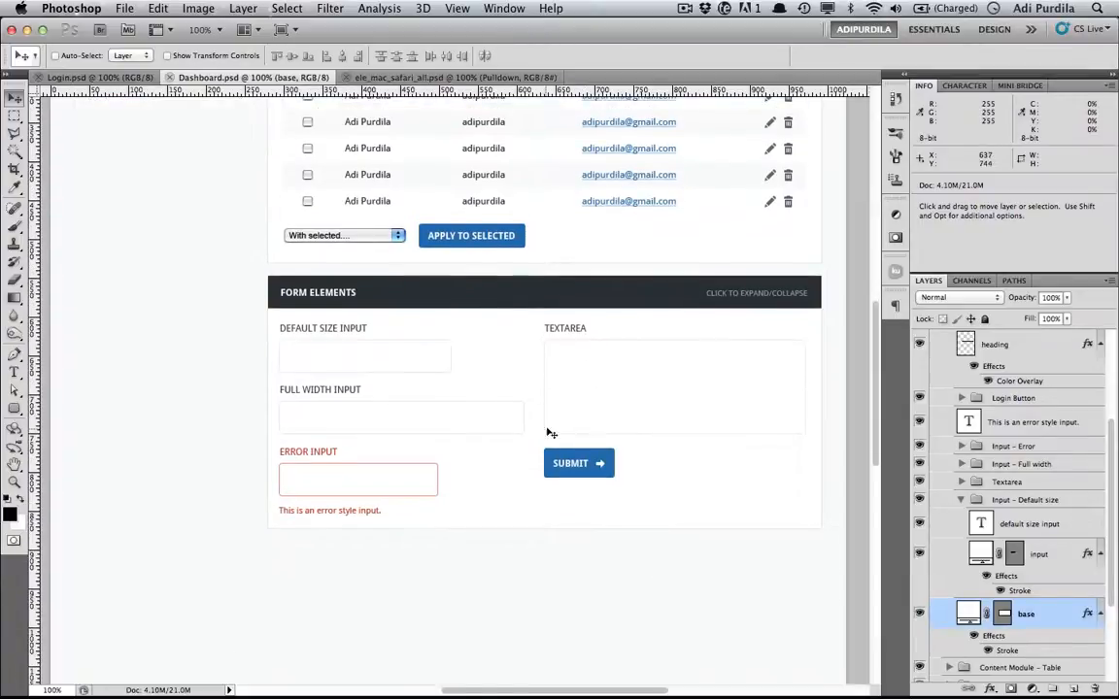
scroll(1004, 485, "up", 5)
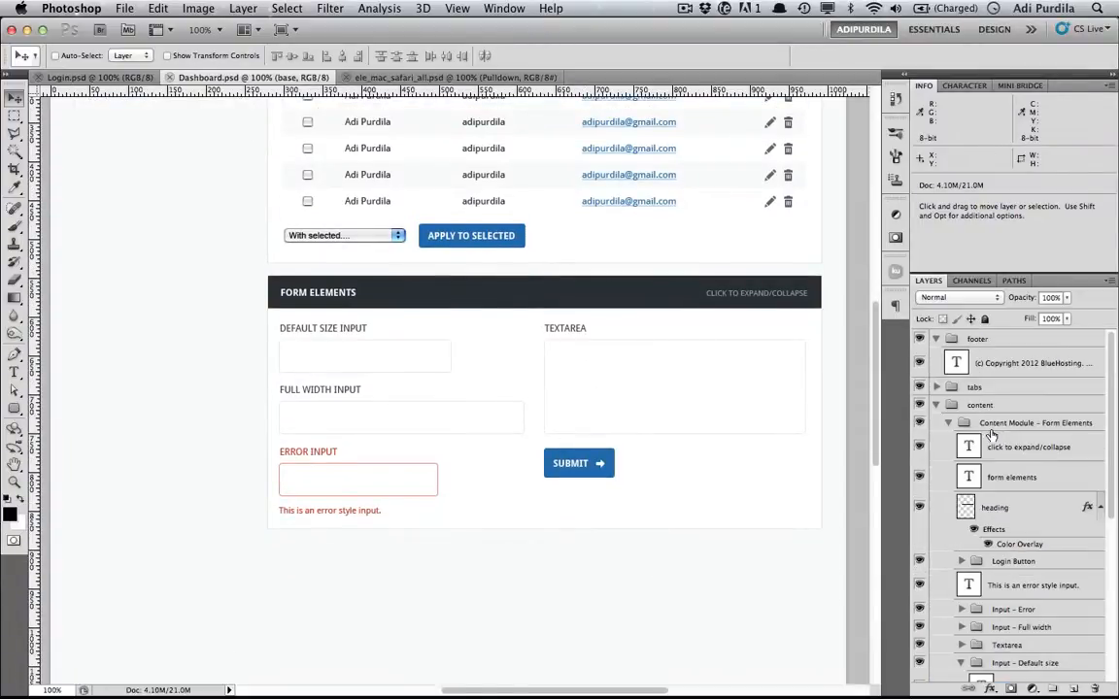
left_click(953, 425)
key("super+s")
Step: Duplicate the Content Module - Form Elements group straight below the original, matching the gap between the existing modules
scroll(571, 394, "down", 5)
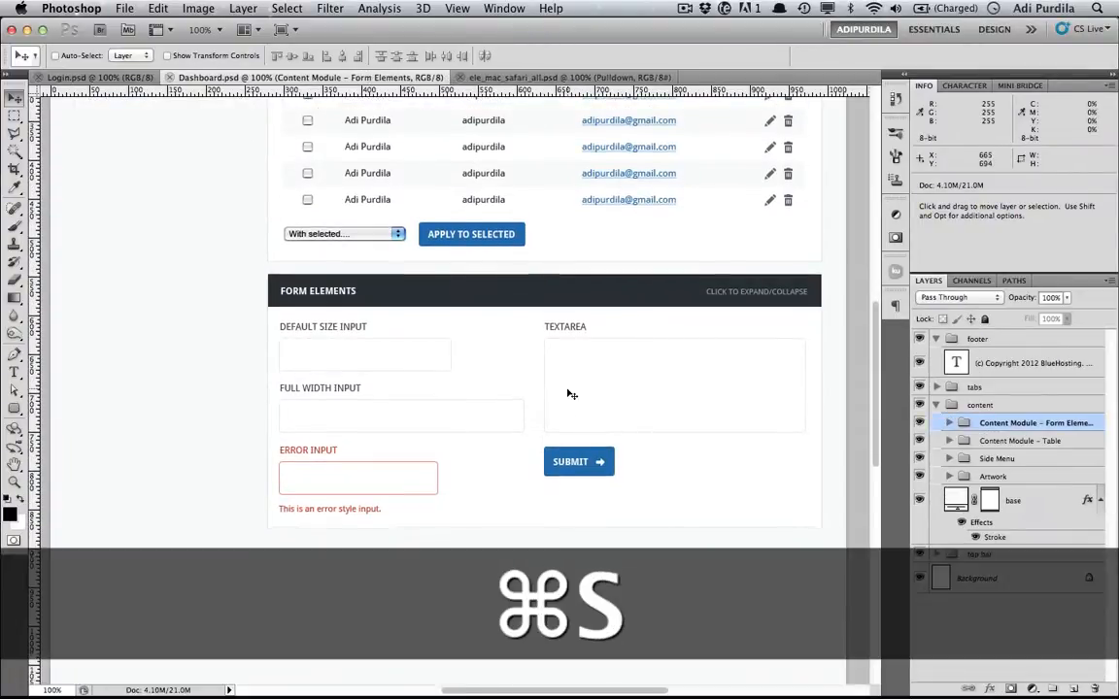
left_click_drag(502, 190, 507, 454)
key("alt+shift")
key("Up")
key("Up")
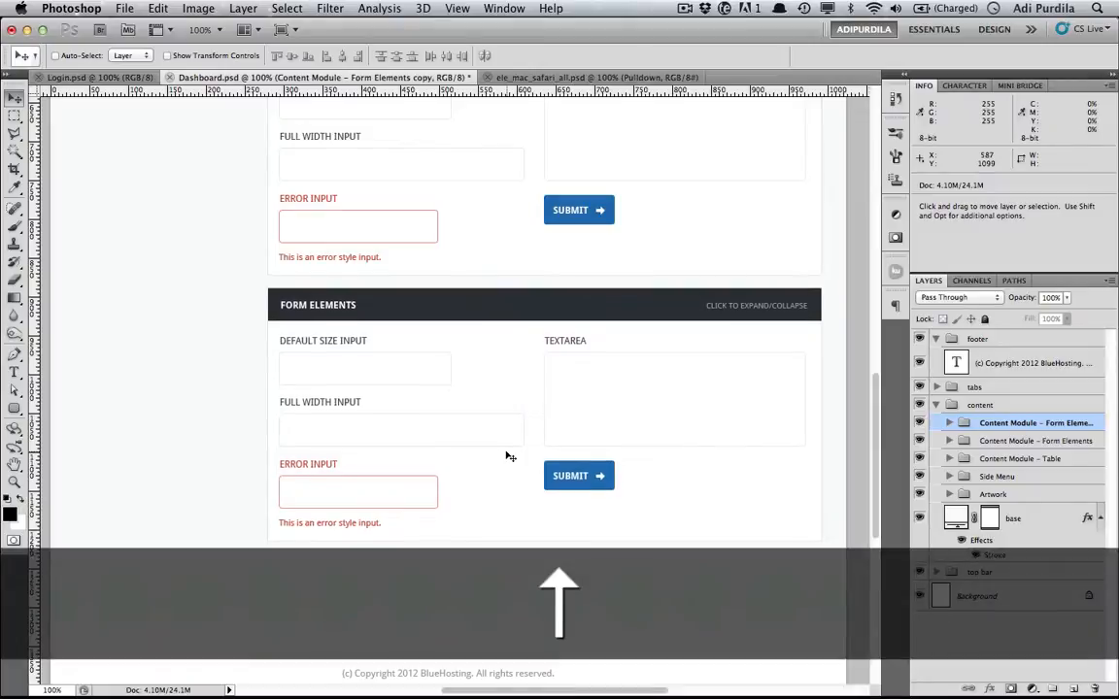
Step: Nudge the duplicated Form Elements module up one pixel and change its heading text to A HALF SIZE BOX
key("Up")
key("super+s")
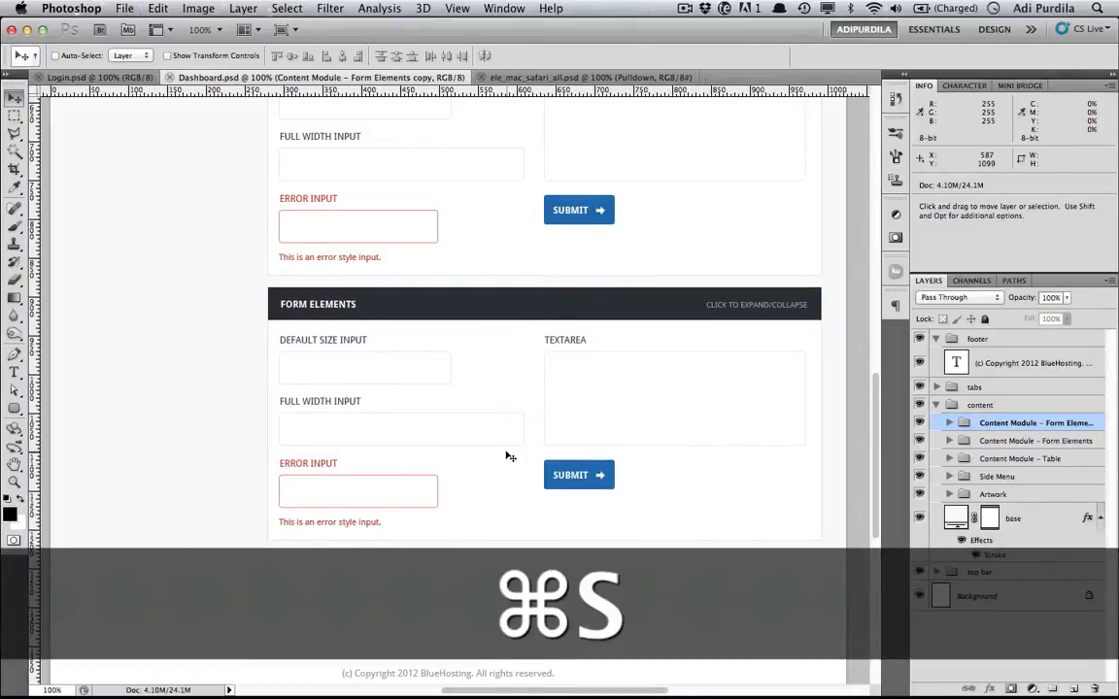
key("t")
left_click(321, 305)
key("super+a")
type("A")
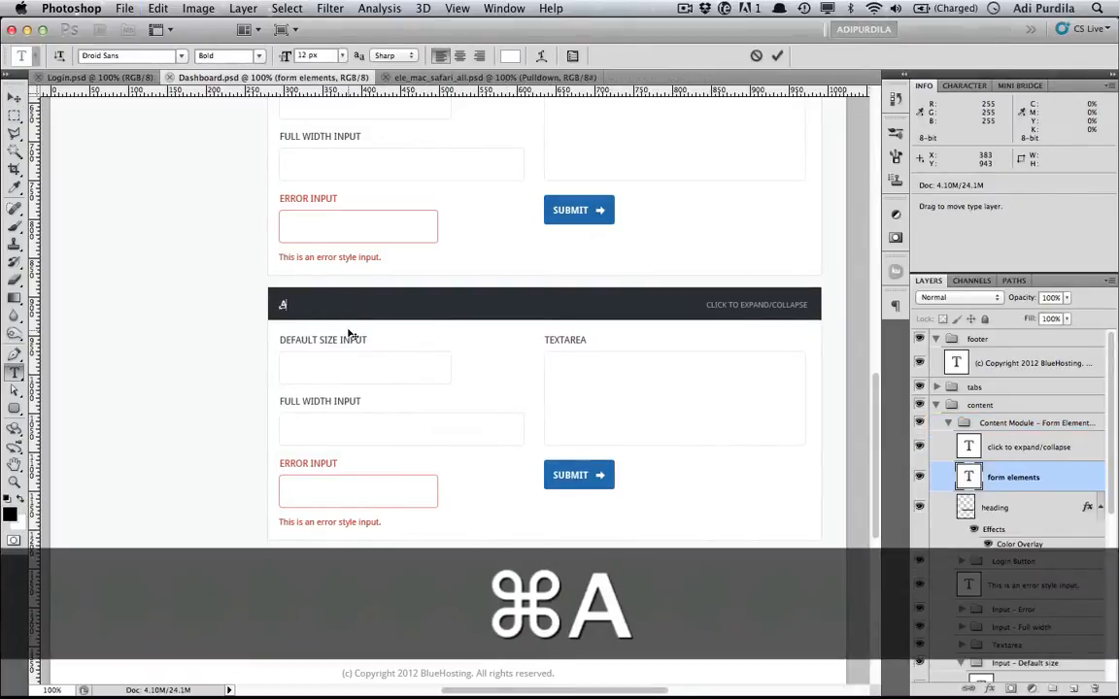
type(" HA;F SIZE")
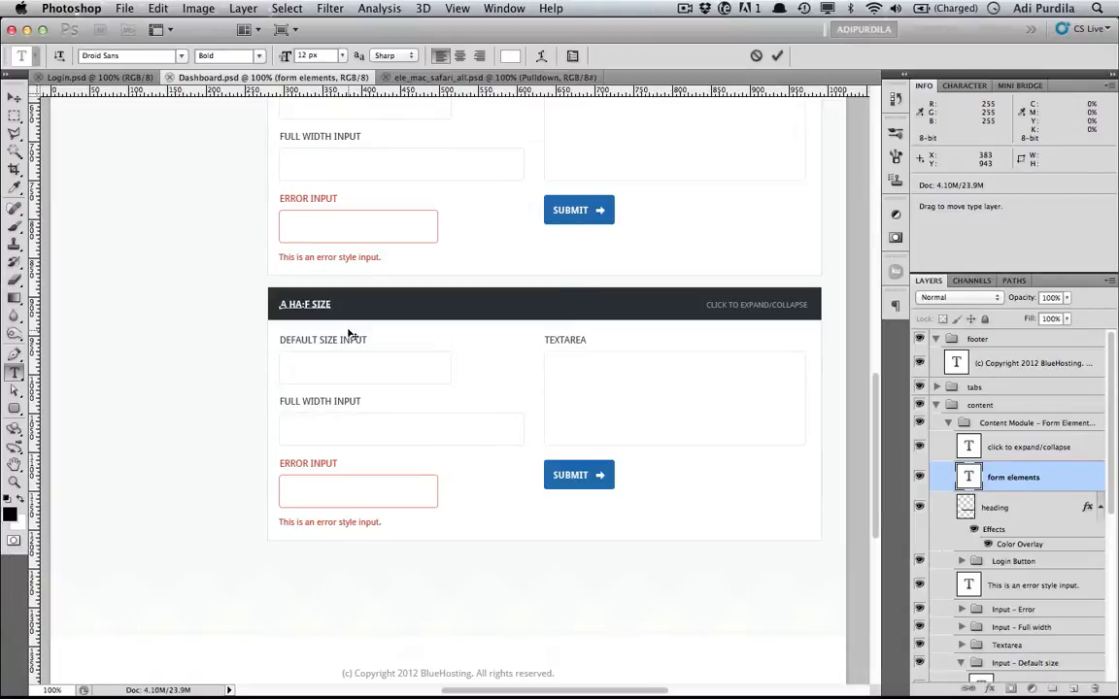
type(" BOX")
key("super+Return")
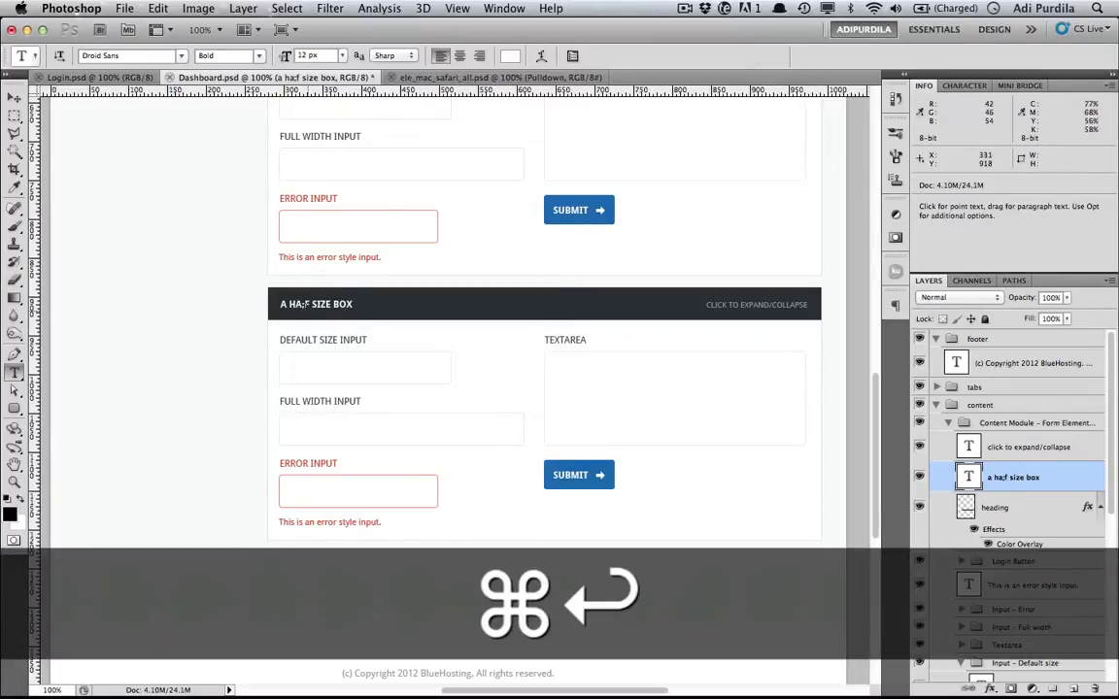
left_click(302, 304)
key("shift+Left")
type("l")
key("super+Return")
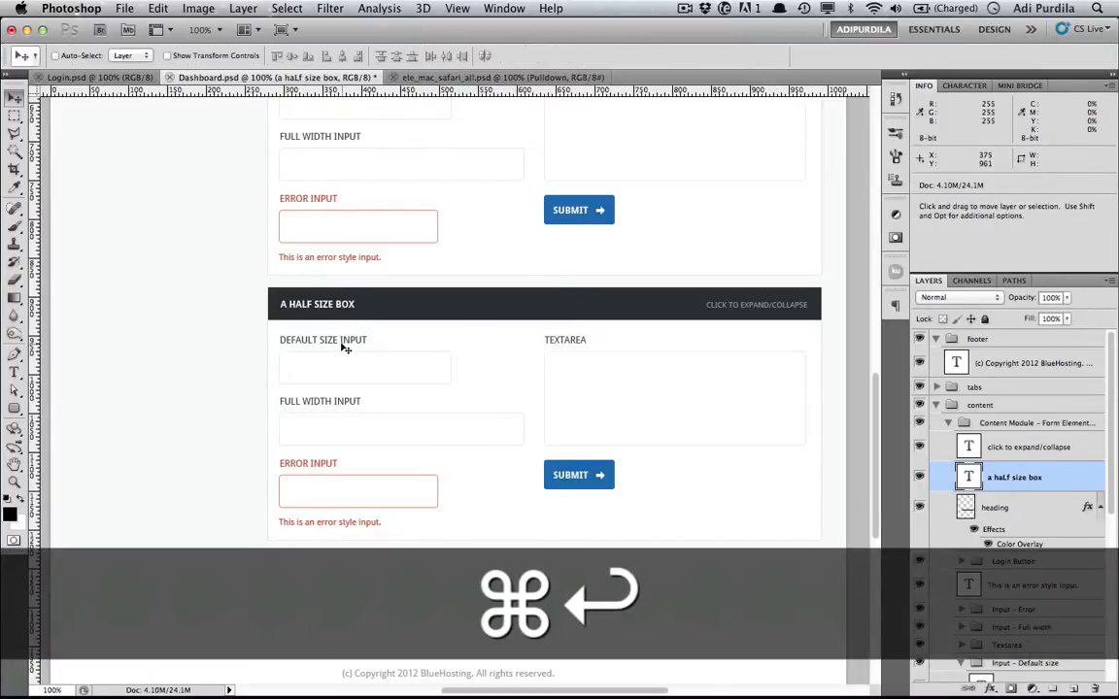
Step: Save the document and move the new module's CLICK TO EXPAND/COLLAPSE label left, into the first half of its heading bar
key("super+s")
left_click(1030, 447)
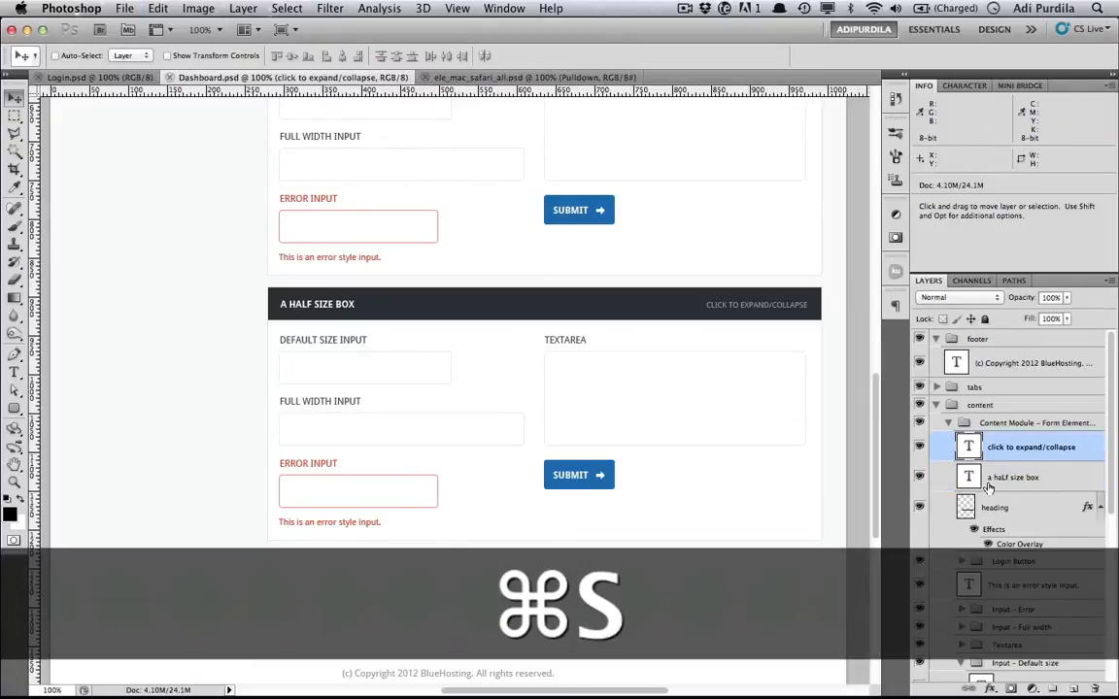
left_click_drag(659, 282, 376, 315)
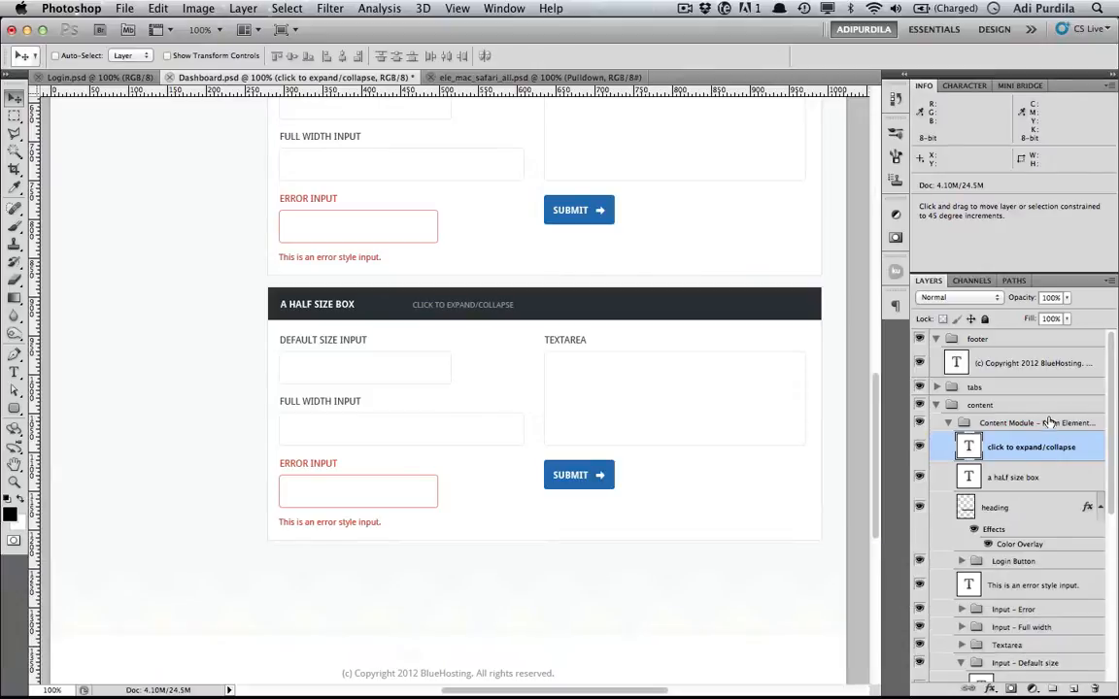
Step: Rename the duplicated module's layer group to "Content Module - Half Size"
left_click(1035, 422)
double_click(1034, 423)
key("Right")
key("BackSpace")
key("BackSpace")
key("BackSpace")
key("BackSpace")
key("BackSpace")
key("BackSpace")
key("BackSpace")
key("BackSpace")
key("BackSpace")
key("BackSpace")
key("BackSpace")
key("BackSpace")
key("BackSpace")
key("BackSpace")
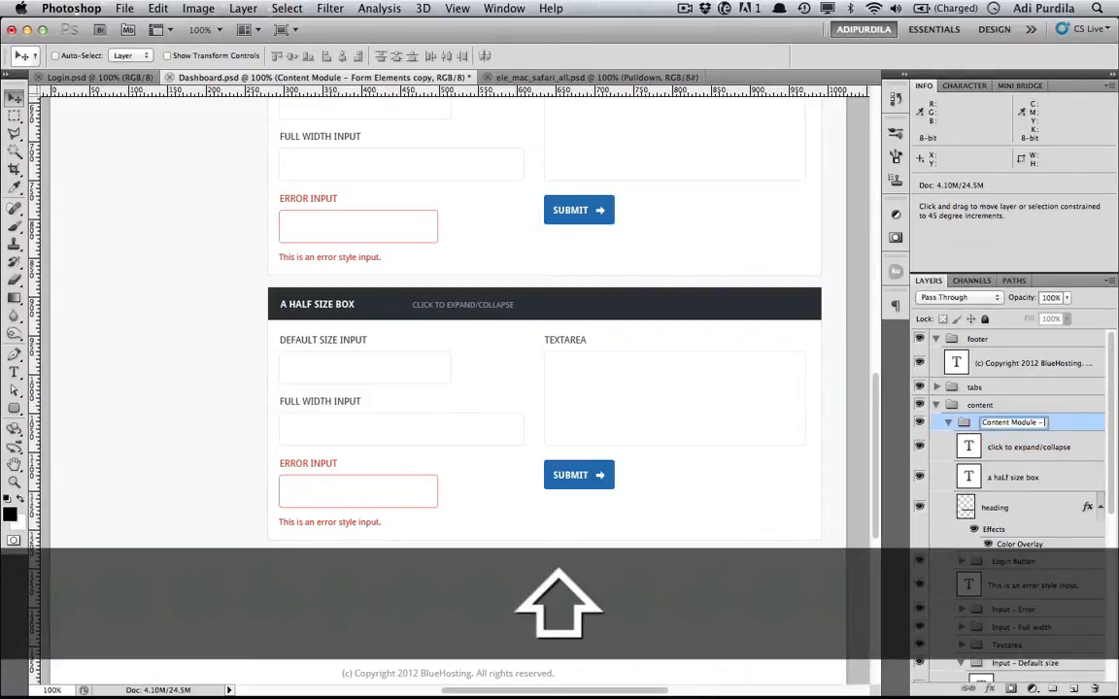
type("Half Size")
key("Return")
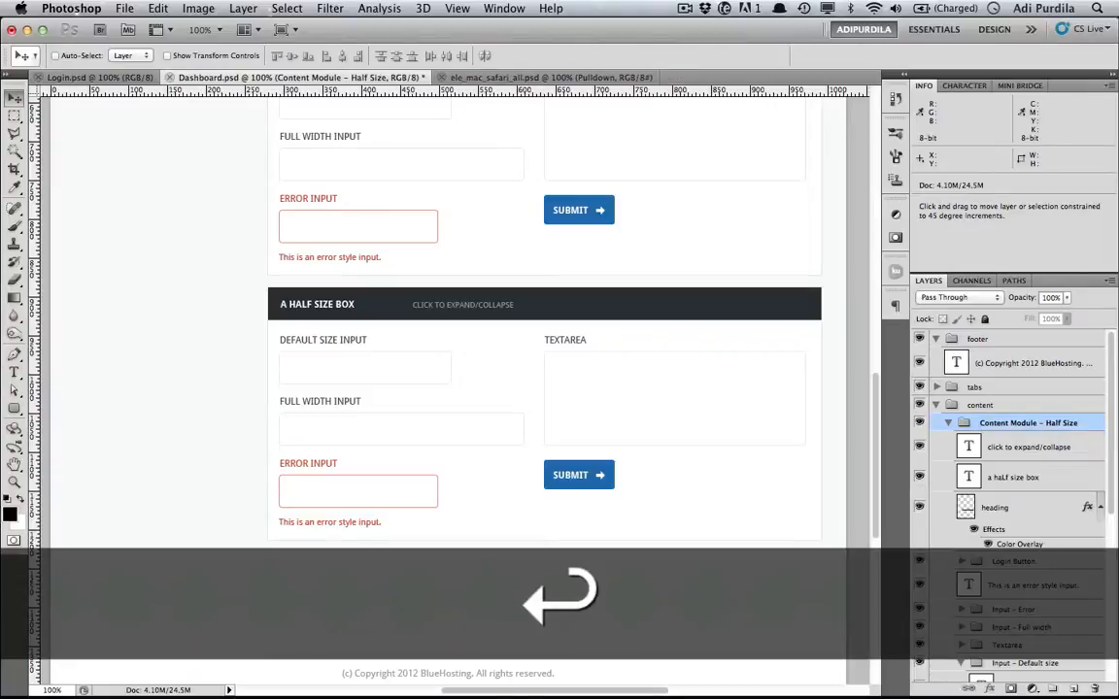
Step: Delete the input, textarea, error text and Login Button layers from the Content Module - Half Size group
scroll(1012, 601, "down", 3)
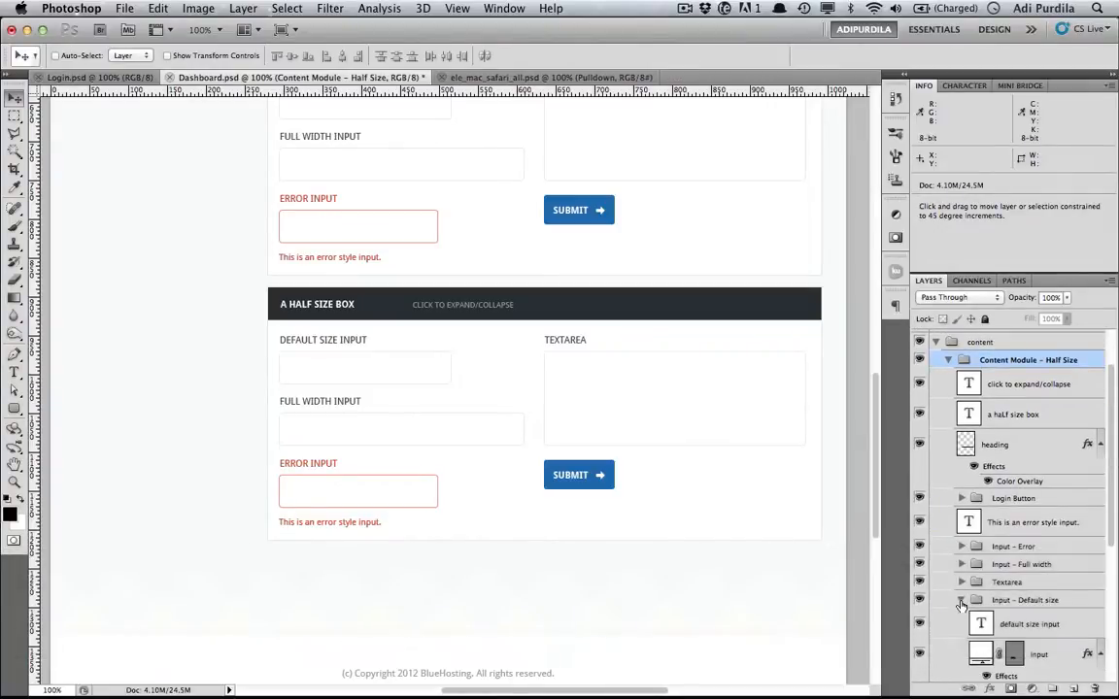
left_click(962, 600)
scroll(971, 602, "down", 1)
left_click(1003, 607)
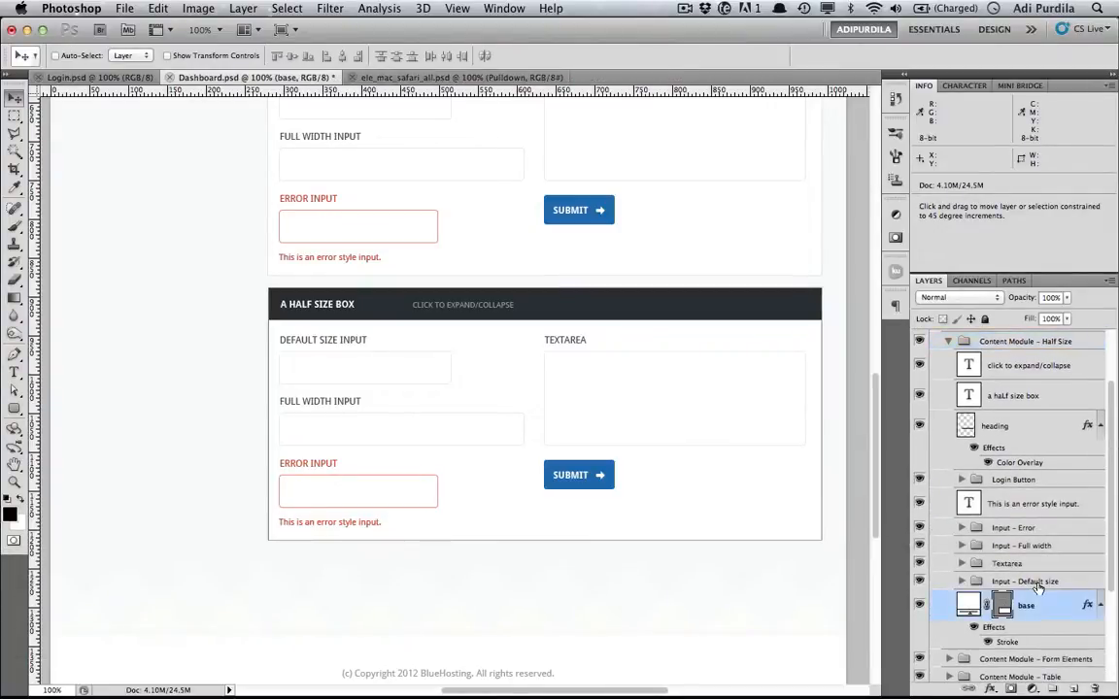
key("alt+bracketright")
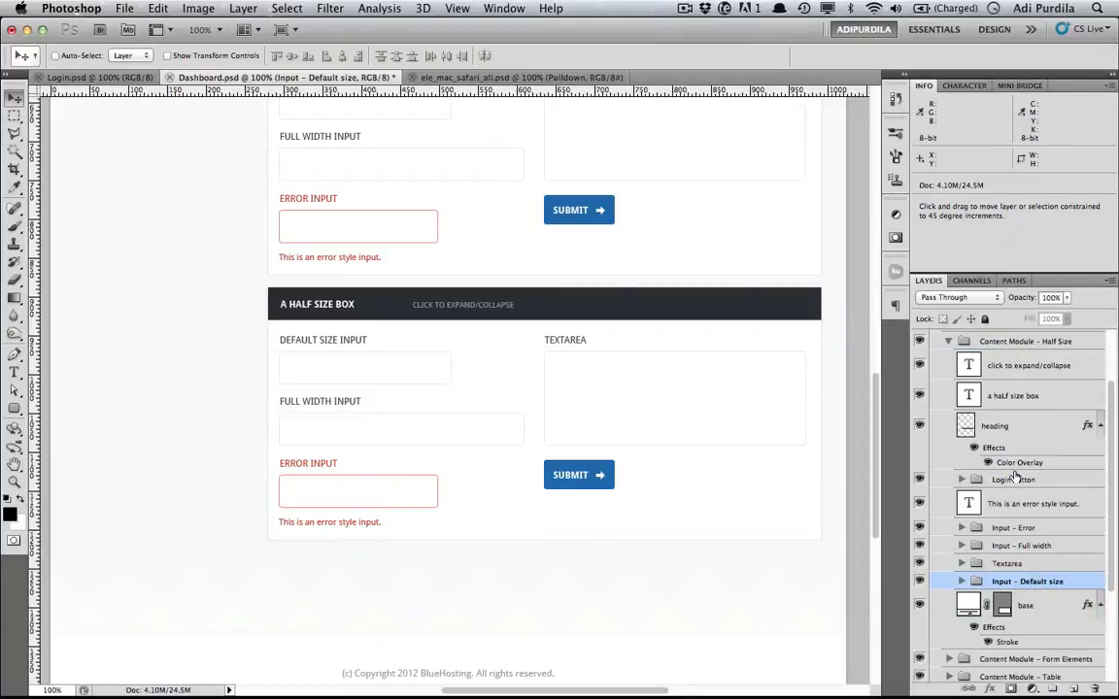
left_click(1013, 503, "shift")
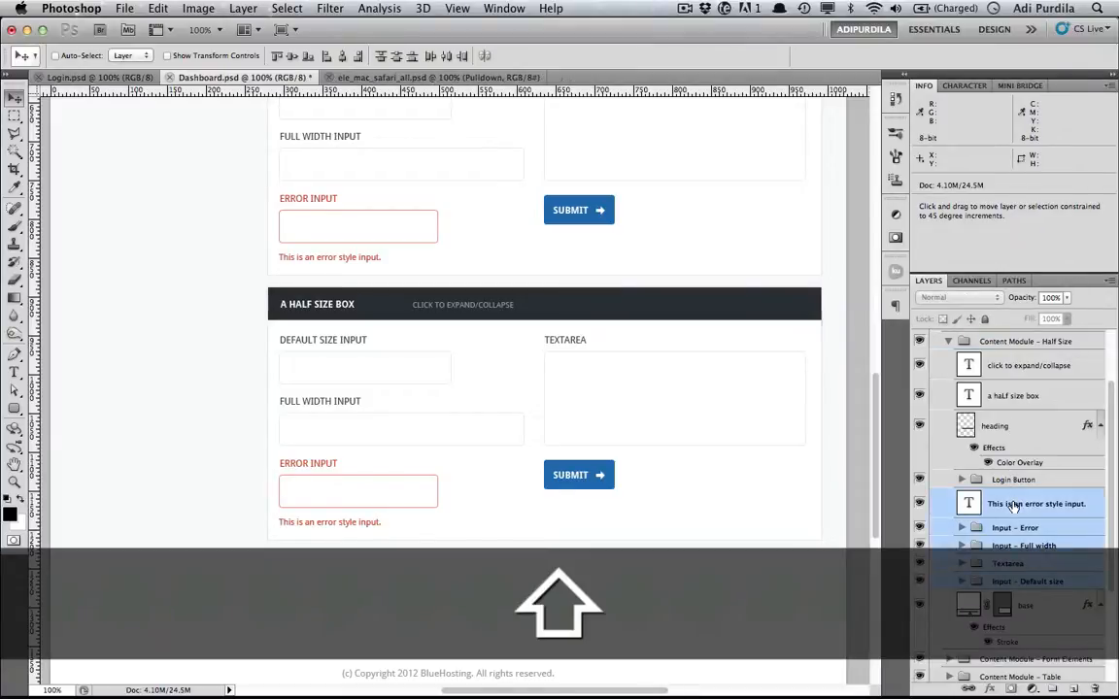
key("Delete")
left_click(1013, 484)
key("Delete")
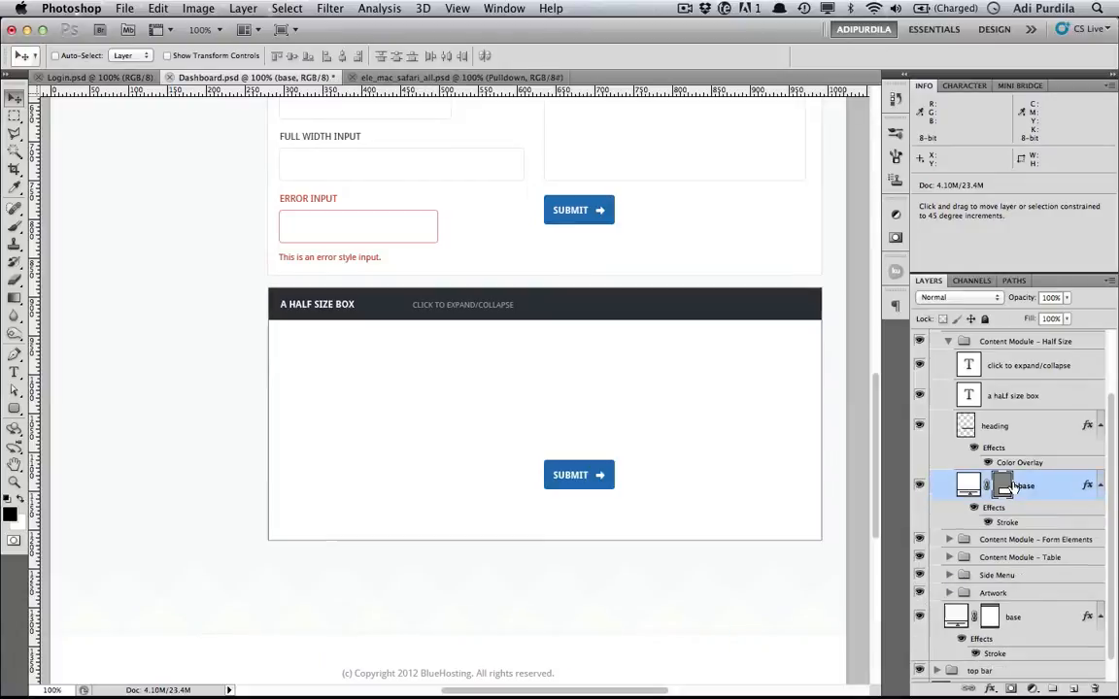
Step: Narrow the half-size module's base shape to roughly half its width, ending just past the CLICK TO EXPAND/COLLAPSE label
key("a")
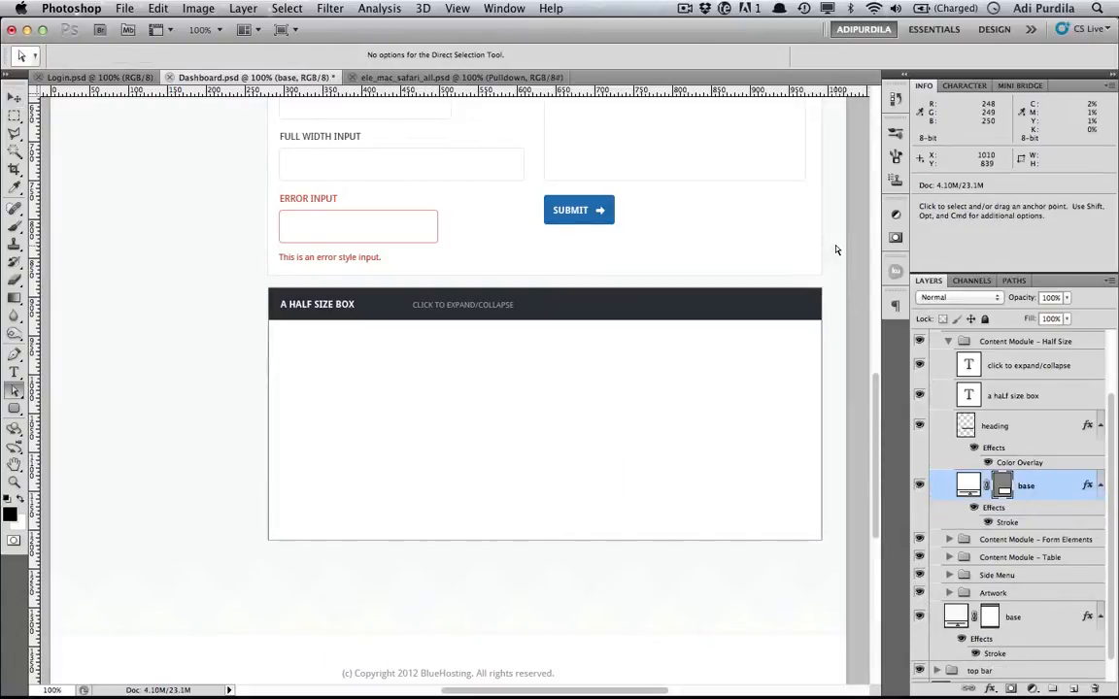
left_click_drag(799, 576, 534, 530)
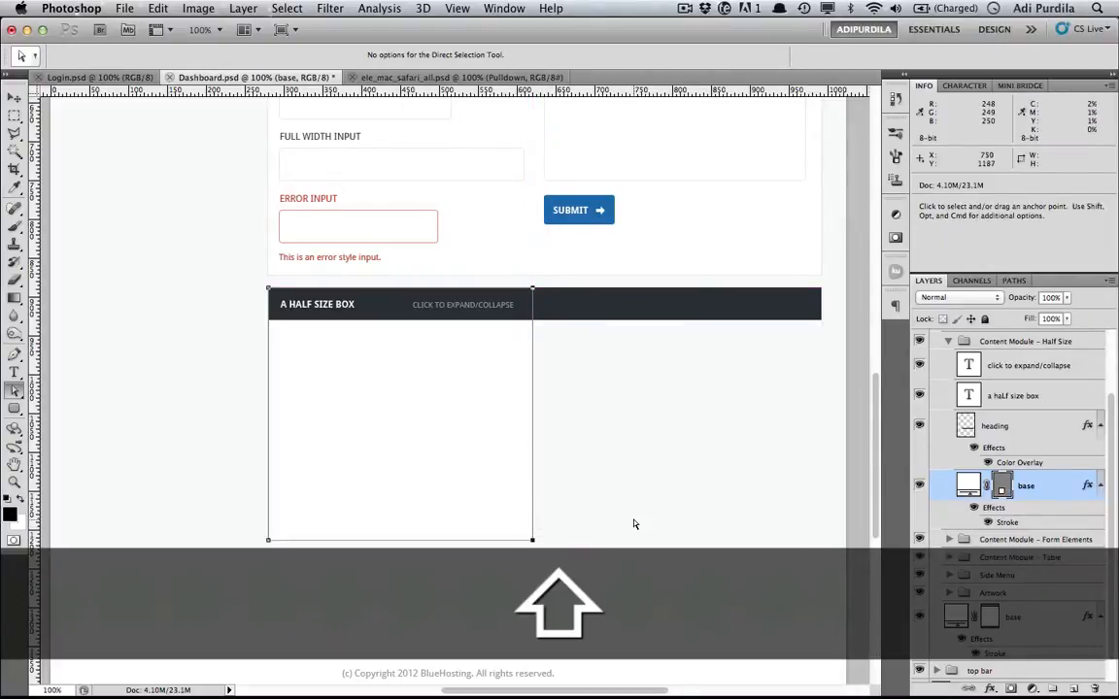
key("Return")
Step: Trim the half-size module's heading bar flush with the narrowed base's outer edge, clear the selection, and save the document
left_click(1069, 428)
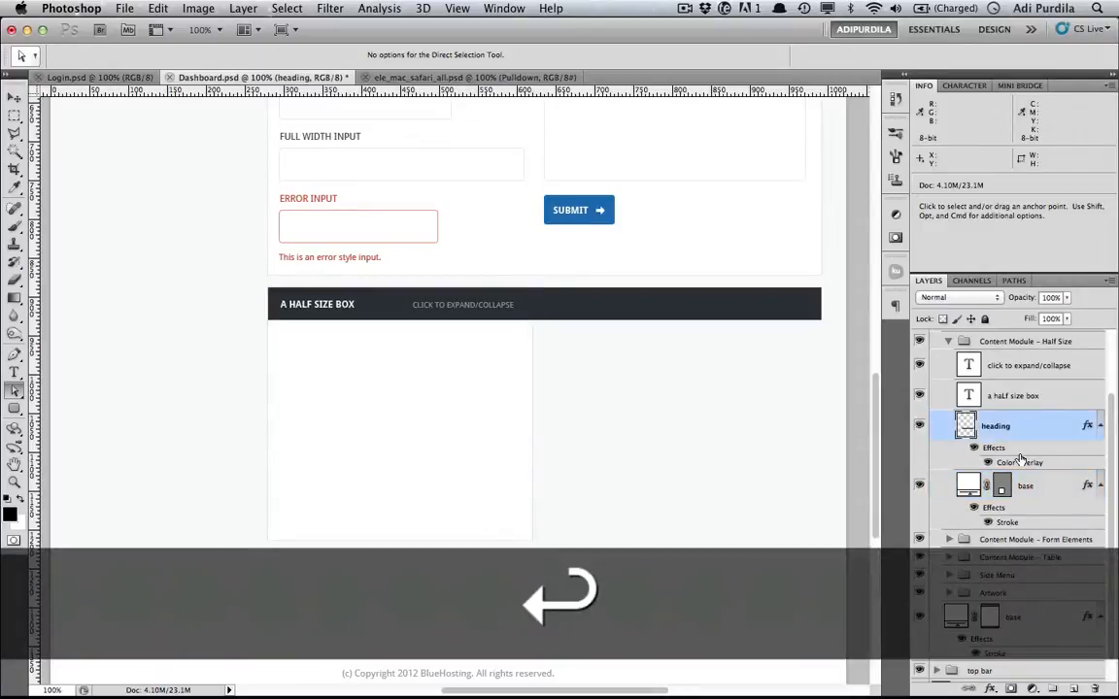
key("m")
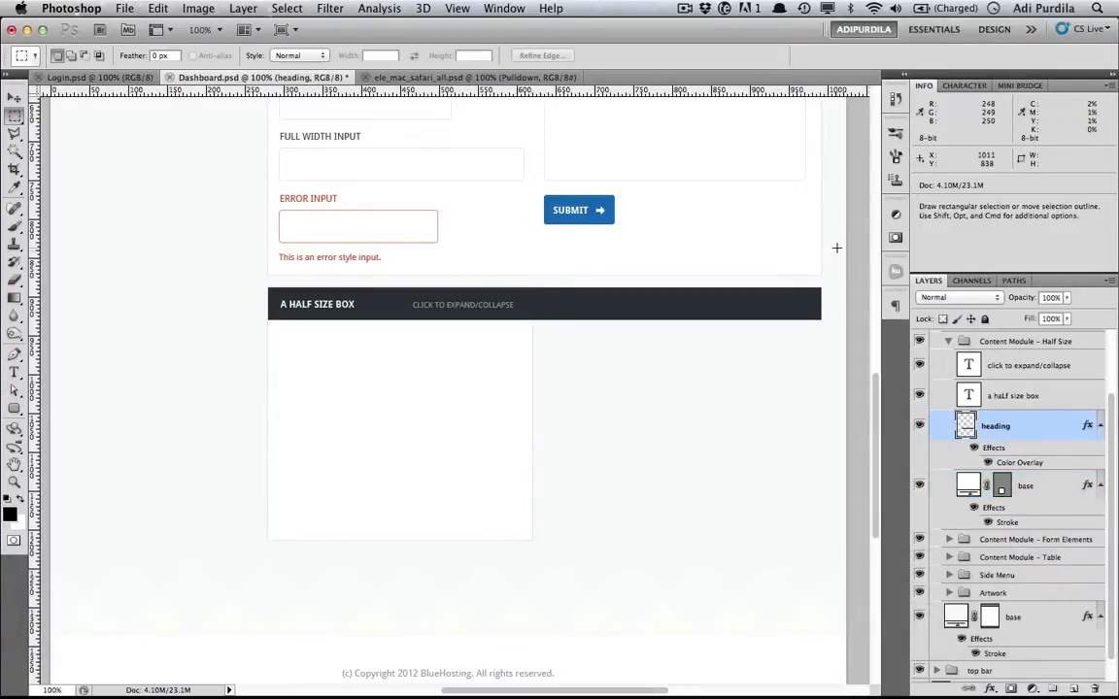
left_click_drag(837, 249, 536, 408)
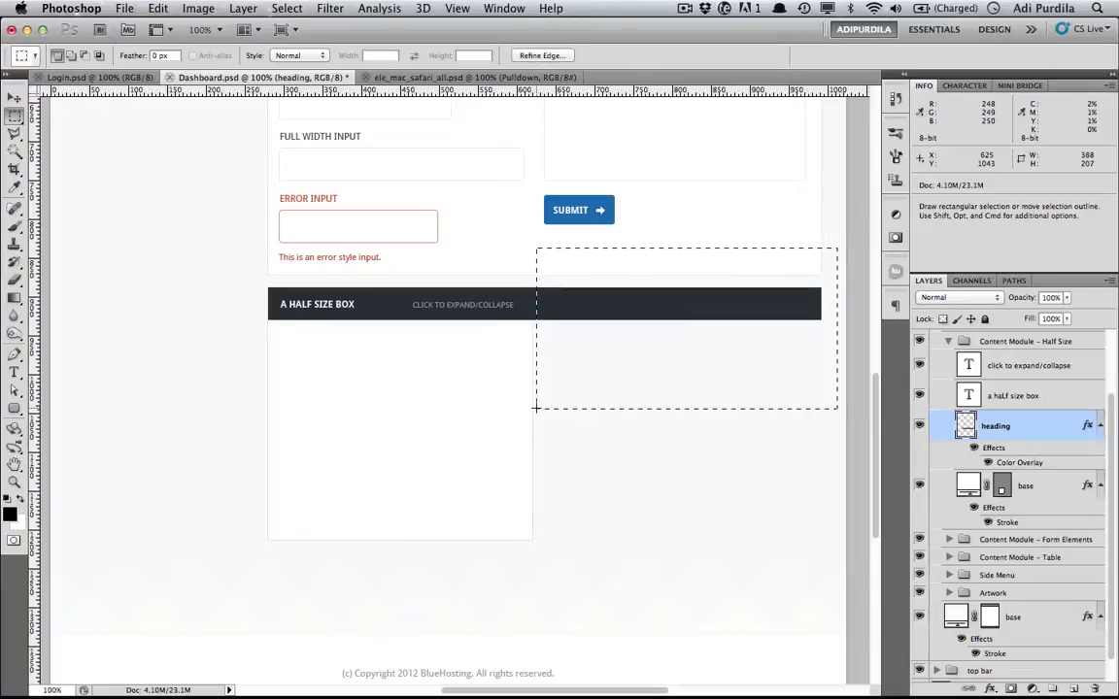
key("z")
left_click_drag(524, 354, 603, 370)
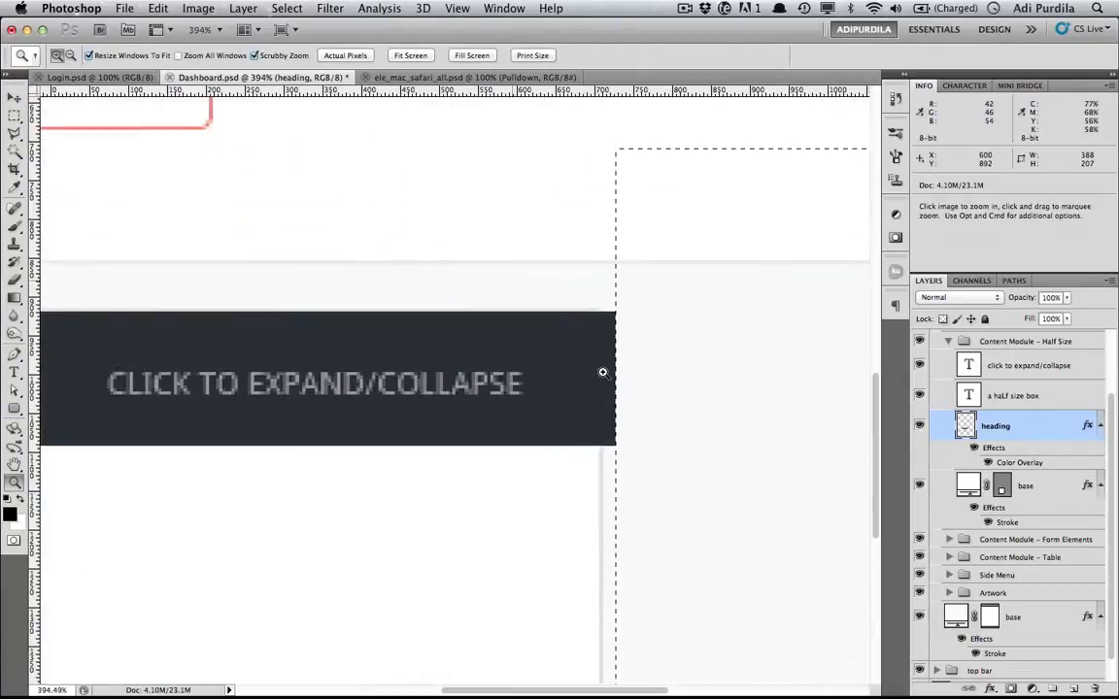
key("m")
key("Left")
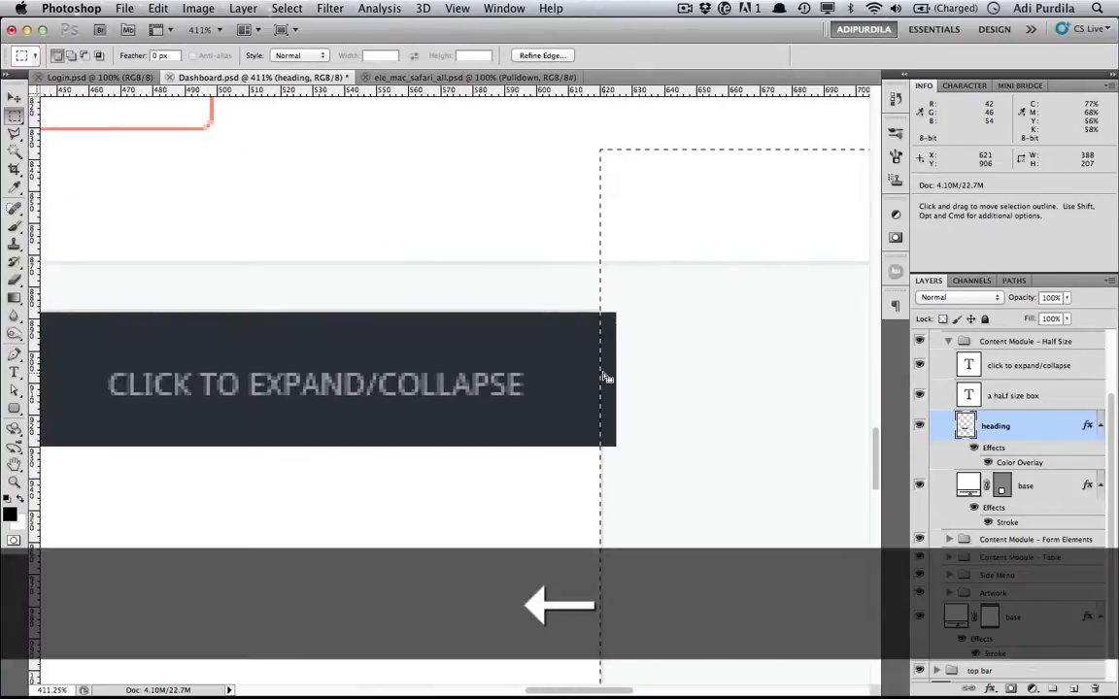
key("ctrl+d")
key("ctrl+1")
key("ctrl+s")
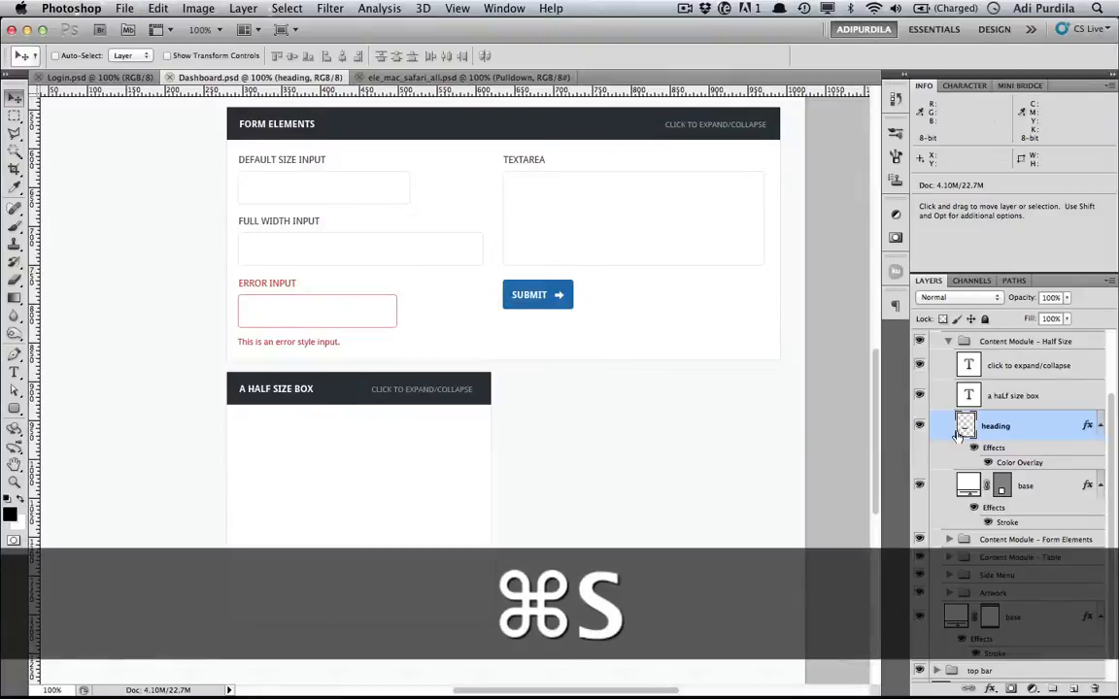
Step: Try placing a copy of the Content Module - Half Size group beside the original, in line with the Form Elements module's outer edge
scroll(936, 393, "up", 3)
left_click(981, 427)
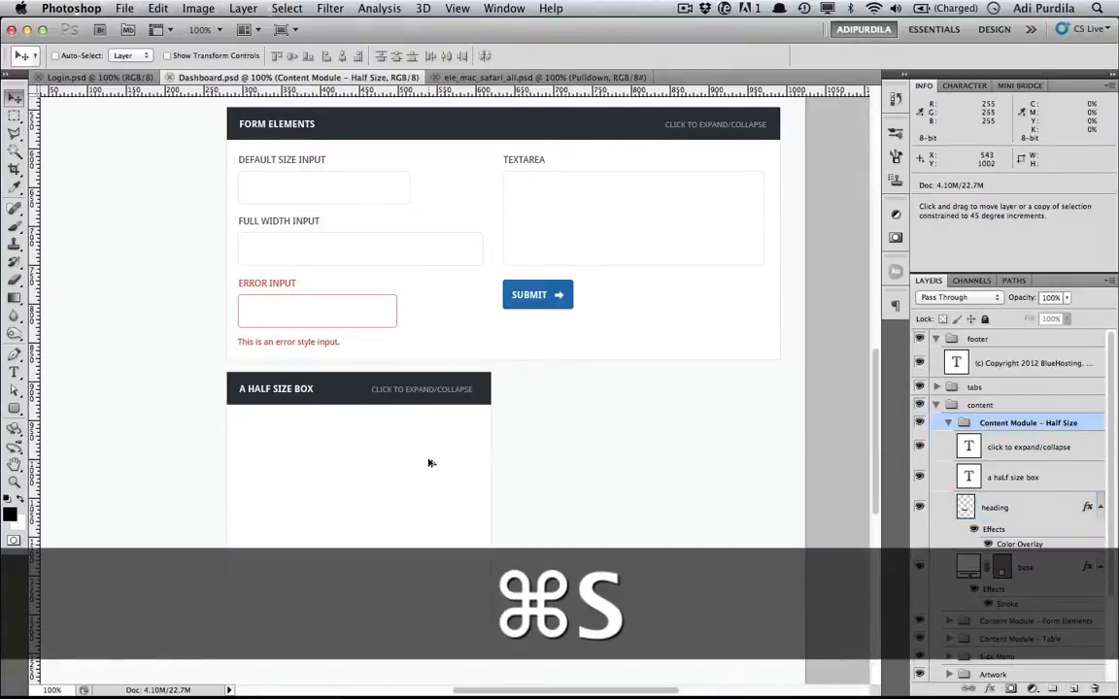
left_click_drag(430, 462, 717, 465)
key("Right")
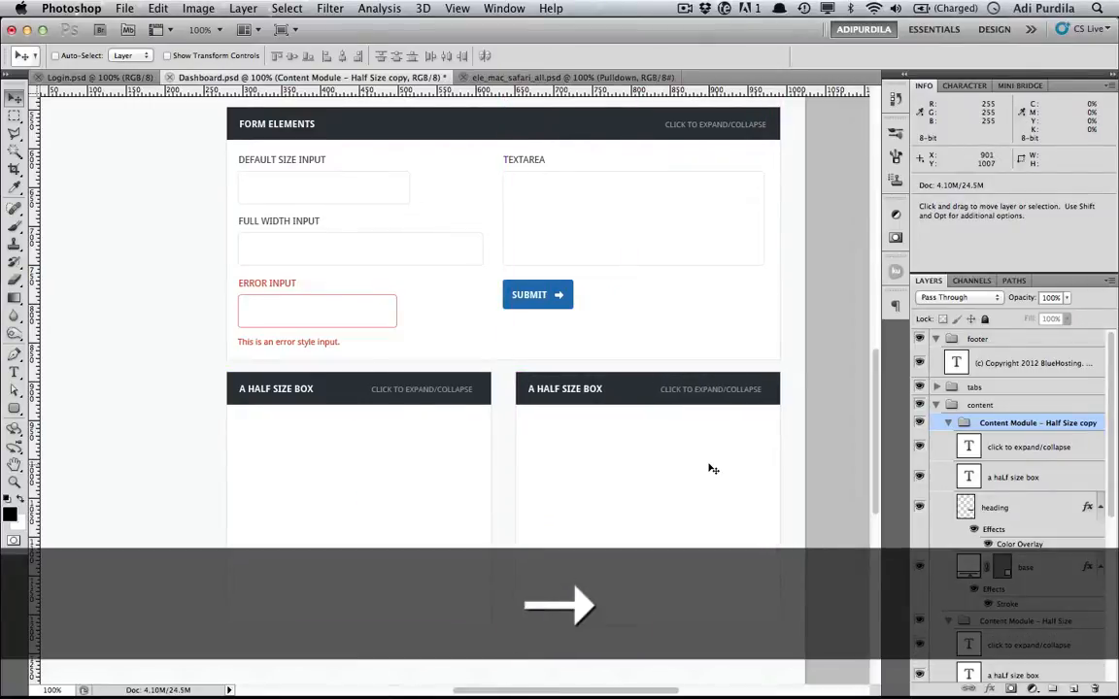
key("Right")
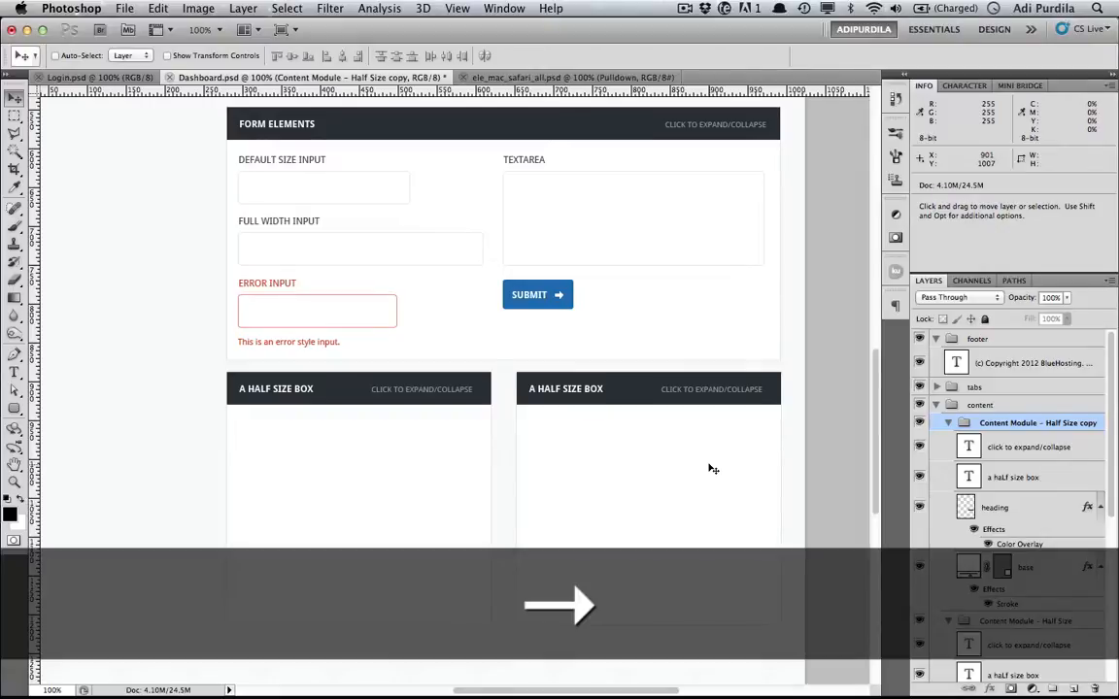
key("Delete")
Step: Widen the half-size module's base shape by a few pixels to narrow the gap between two side-by-side boxes
left_click(1003, 570)
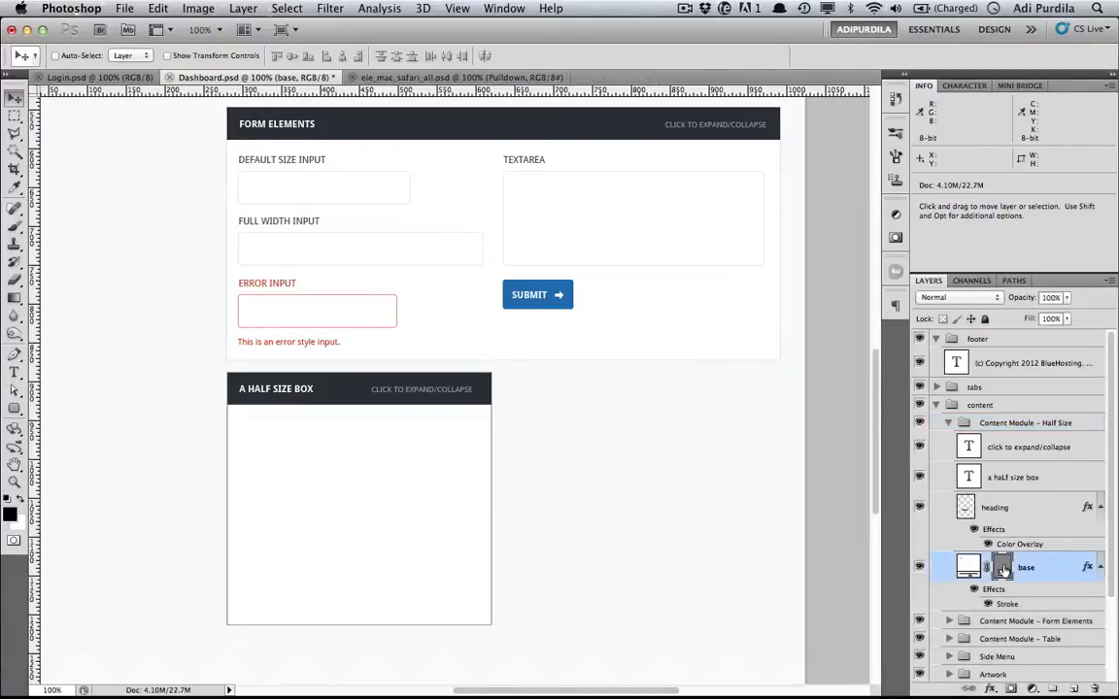
key("a")
left_click_drag(754, 307, 496, 628)
key("Return")
key("v")
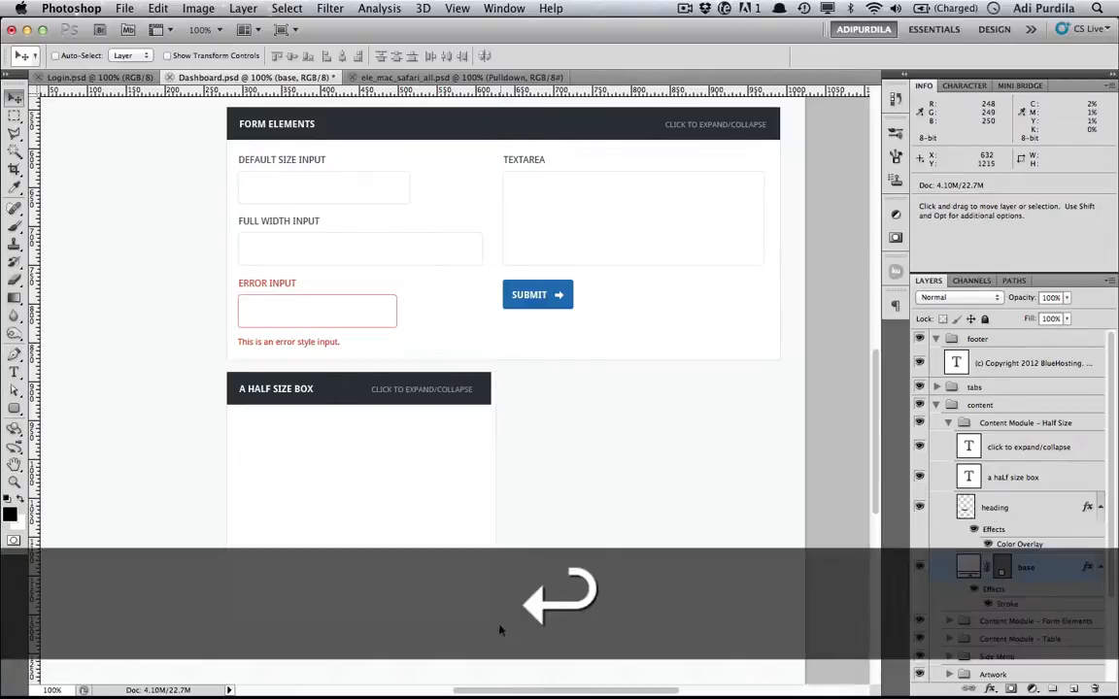
Step: Stretch the half-size module's heading bar horizontally to match the widened base shape
key("z")
left_click_drag(498, 376, 600, 467)
key("v")
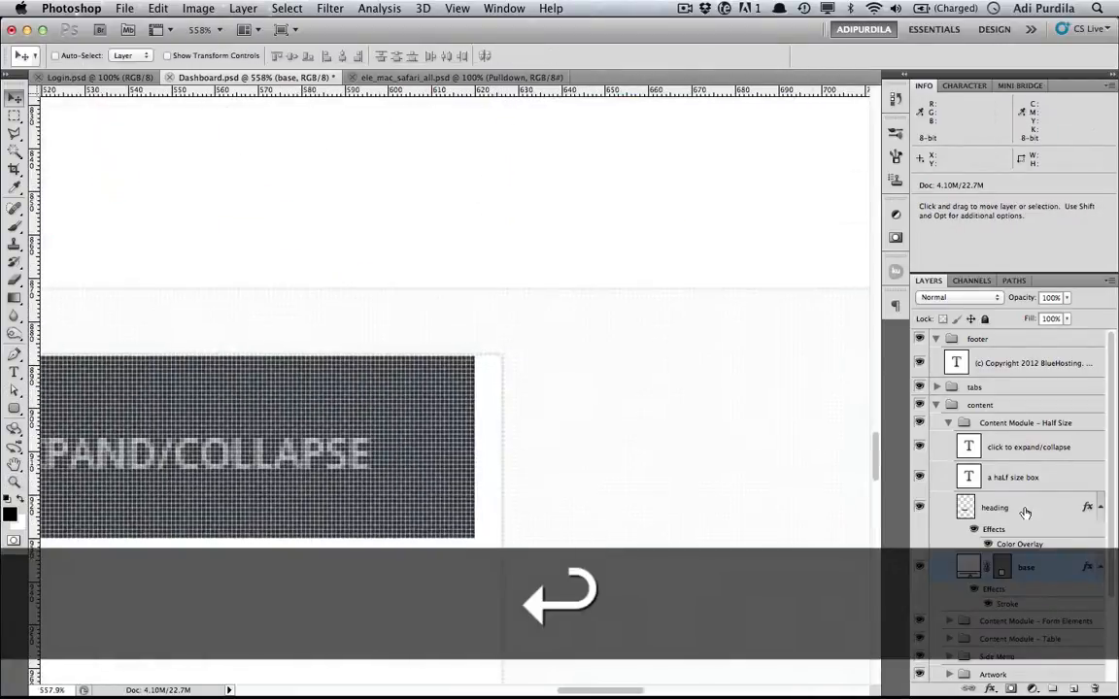
left_click(1025, 512)
key("super+t")
left_click_drag(475, 448, 495, 448)
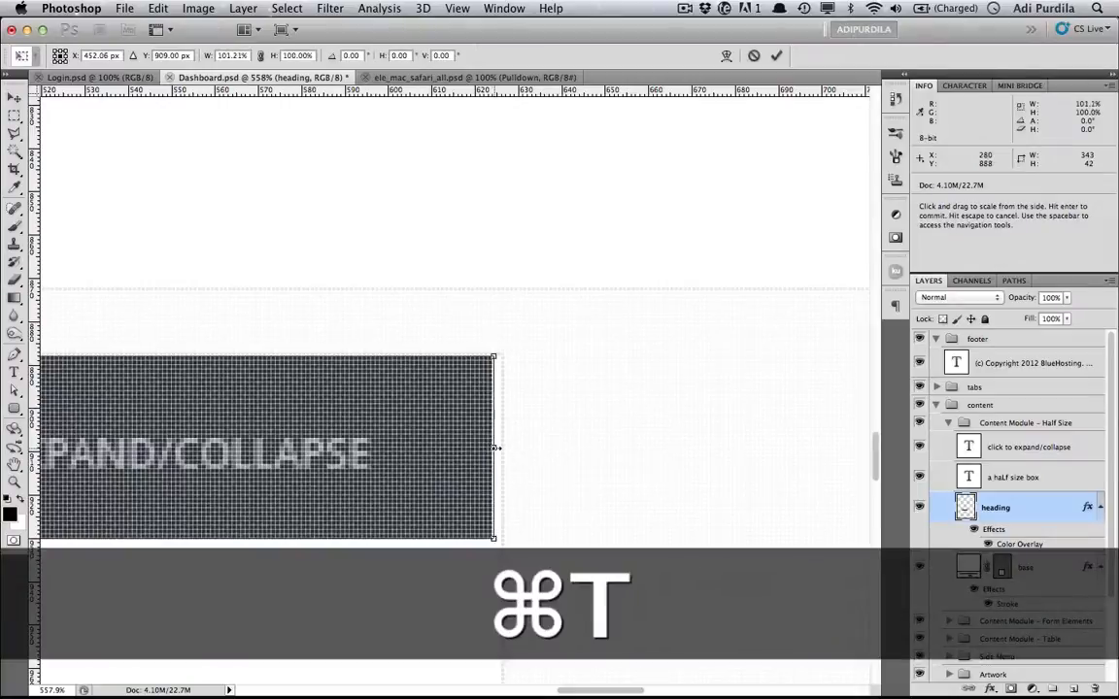
key("Return")
key("super+1")
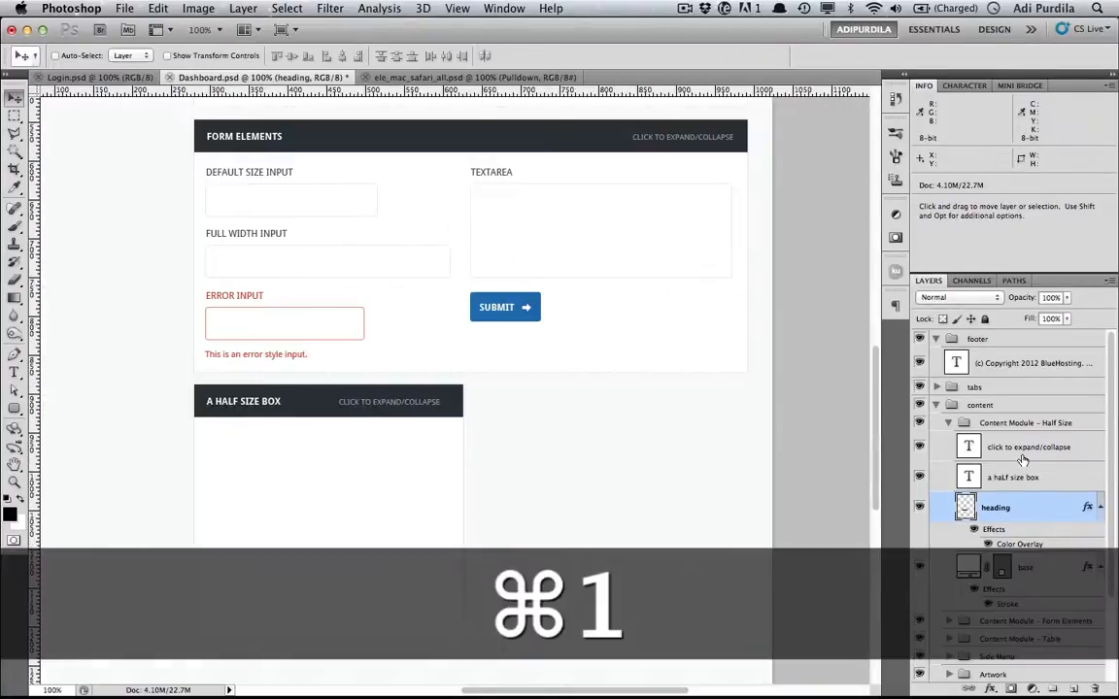
Step: Duplicate the Content Module - Half Size group beside the original, aligned with the Form Elements module's right edge, and save the document
left_click(986, 432)
key("super+s")
left_click_drag(498, 462, 682, 468)
key("Right")
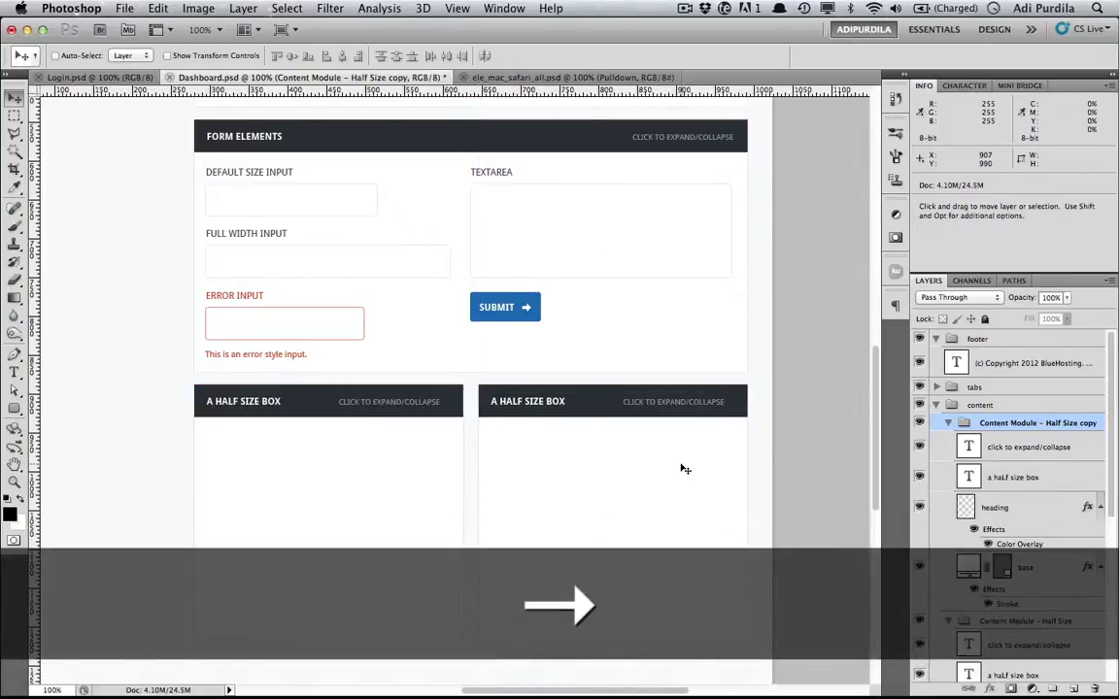
key("super+s")
Step: Shift the first half-size box's CLICK TO EXPAND/COLLAPSE label right, to match the Form Elements heading's edge padding
key("t")
left_click(439, 402)
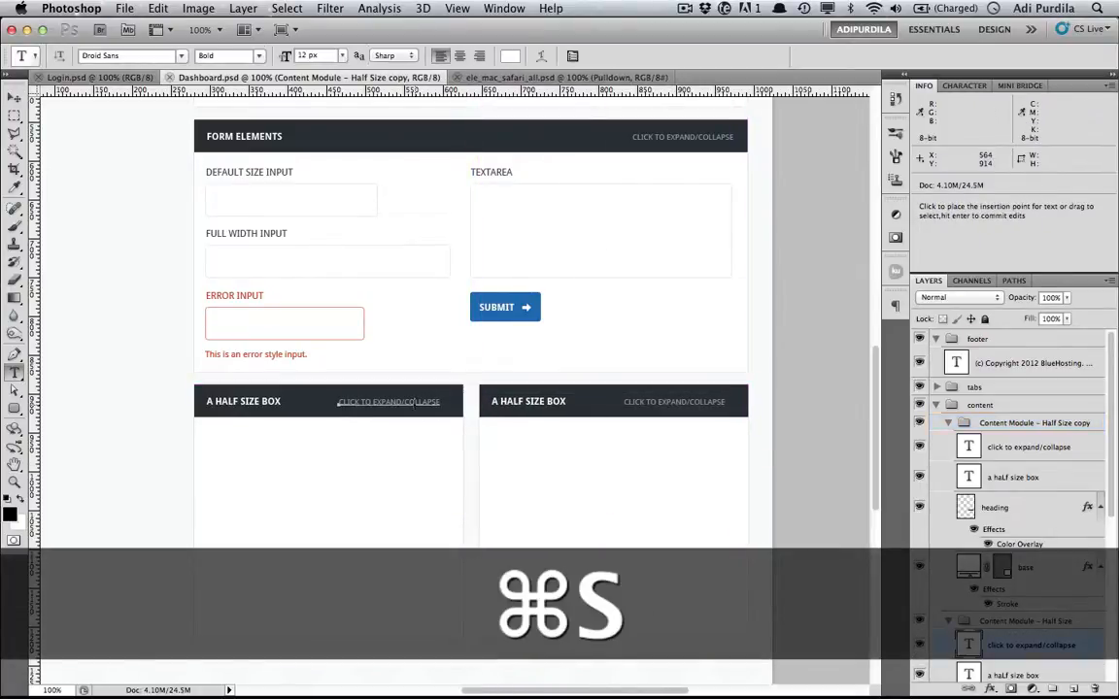
key("Escape")
key("v")
key("Right")
key("Right")
key("Right")
key("Right")
key("Right")
key("Right")
key("Right")
key("Right")
key("Right")
key("Right")
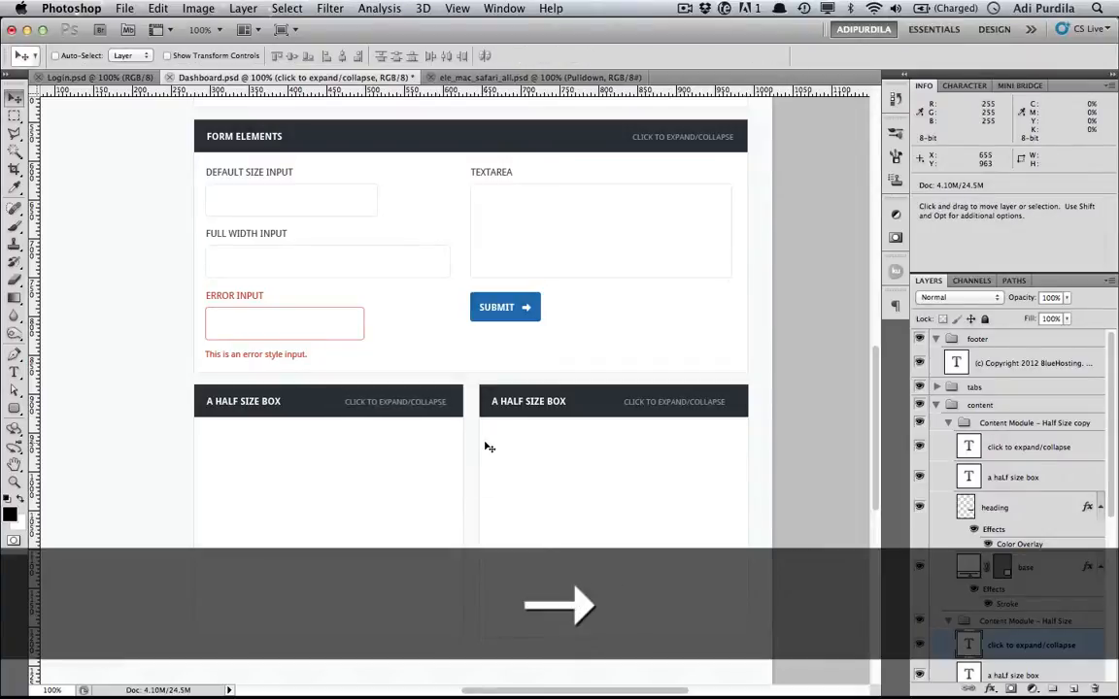
key("Right")
key("Right")
key("Right")
key("Left")
key("Right")
Step: Shift the second half-size box's CLICK TO EXPAND/COLLAPSE label right to match the first box's padding, and save the document
key("t")
left_click(677, 403)
key("Escape")
key("v")
left_click_drag(678, 406, 687, 414)
key("Right")
key("Right")
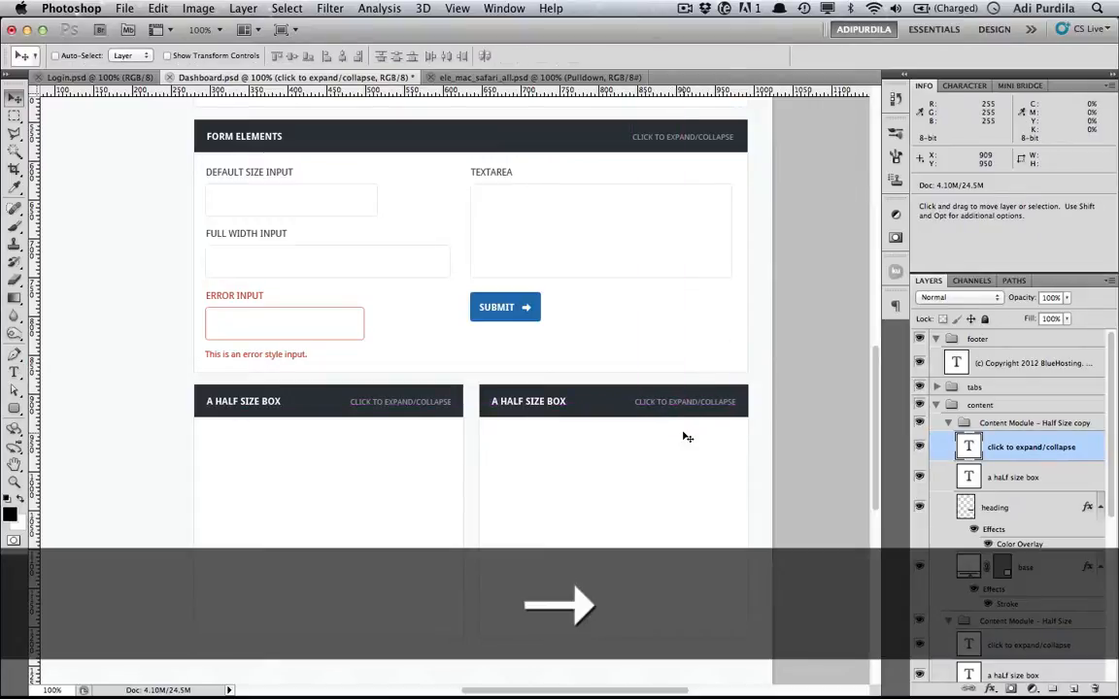
key("Left")
key("Right")
key("super+s")
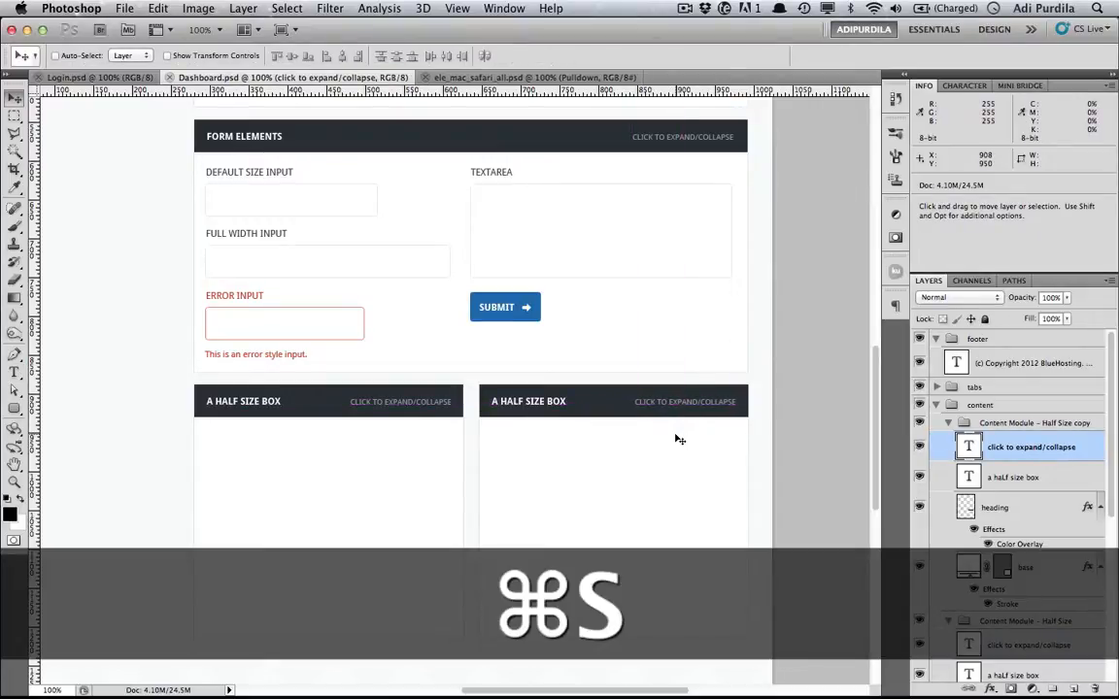
Step: Draw a black rounded rectangle with a 3 px radius across the top of the first half-size box's content area
scroll(679, 439, "down", 2)
scroll(679, 439, "left", 4)
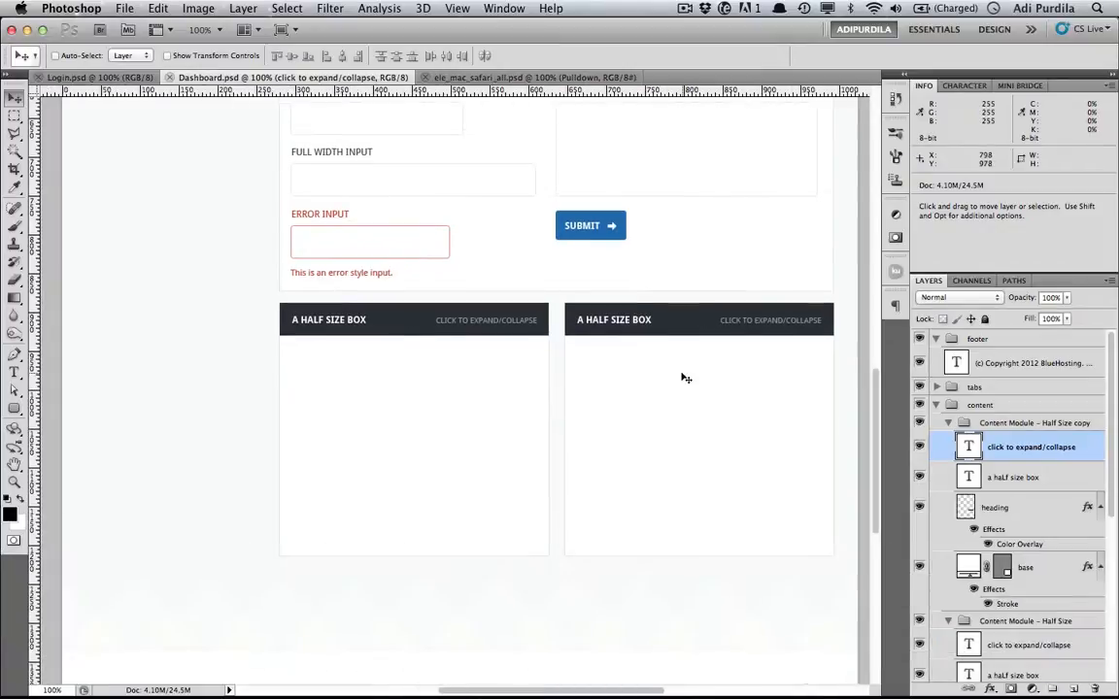
left_click(948, 423)
left_click(1003, 467)
key("super+s")
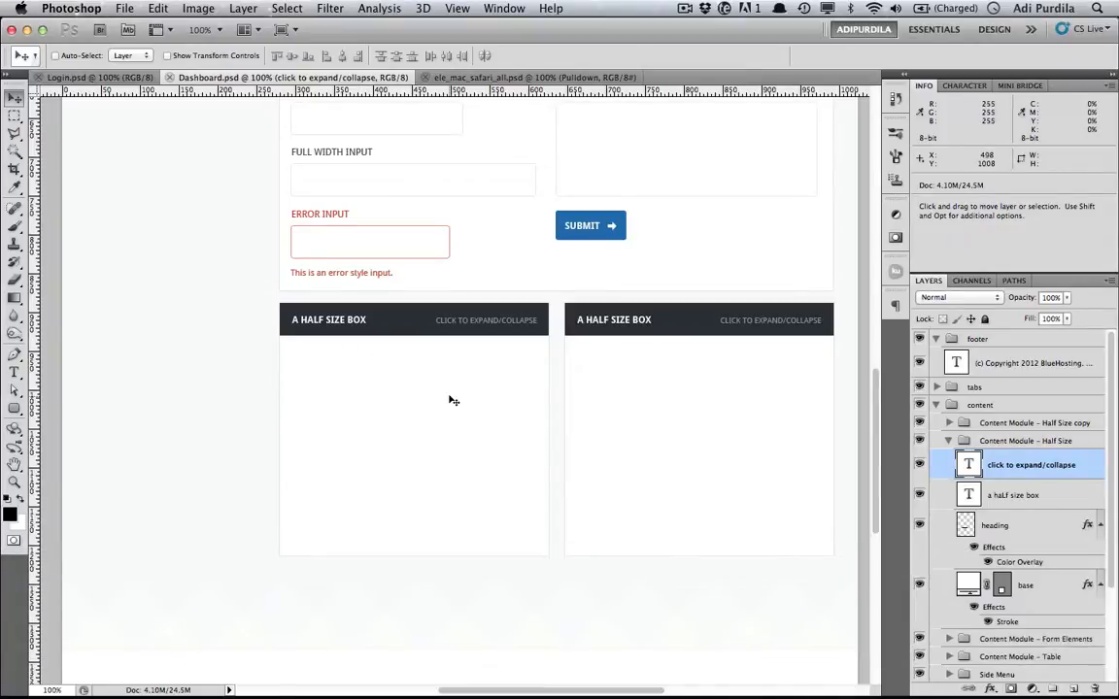
left_click(15, 408)
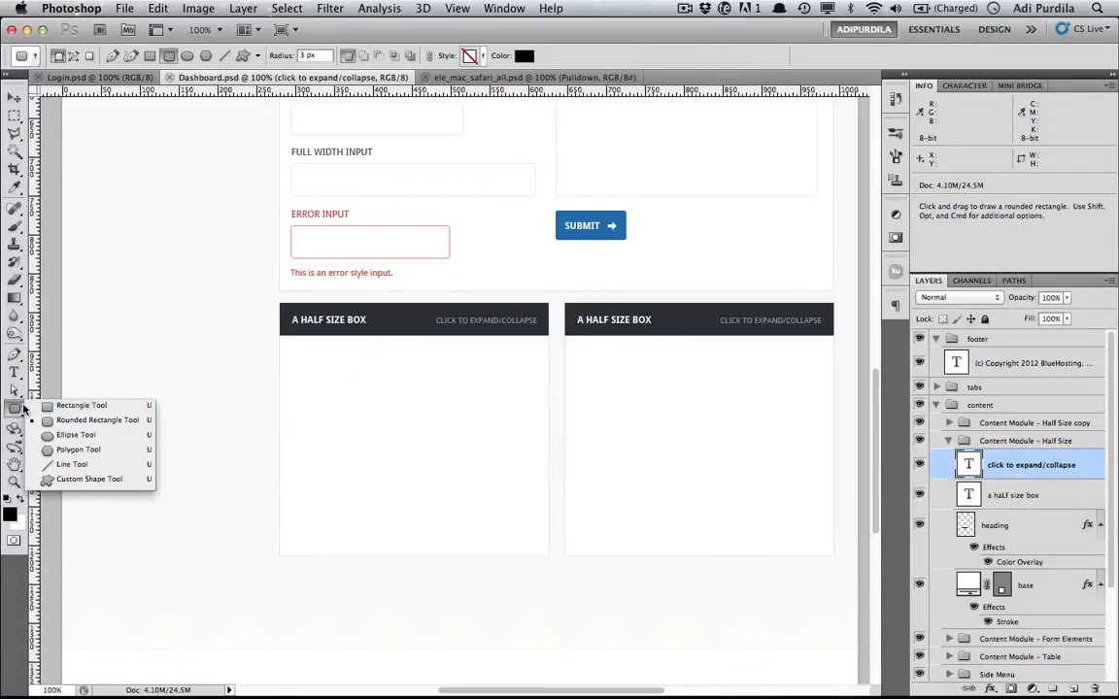
left_click(74, 419)
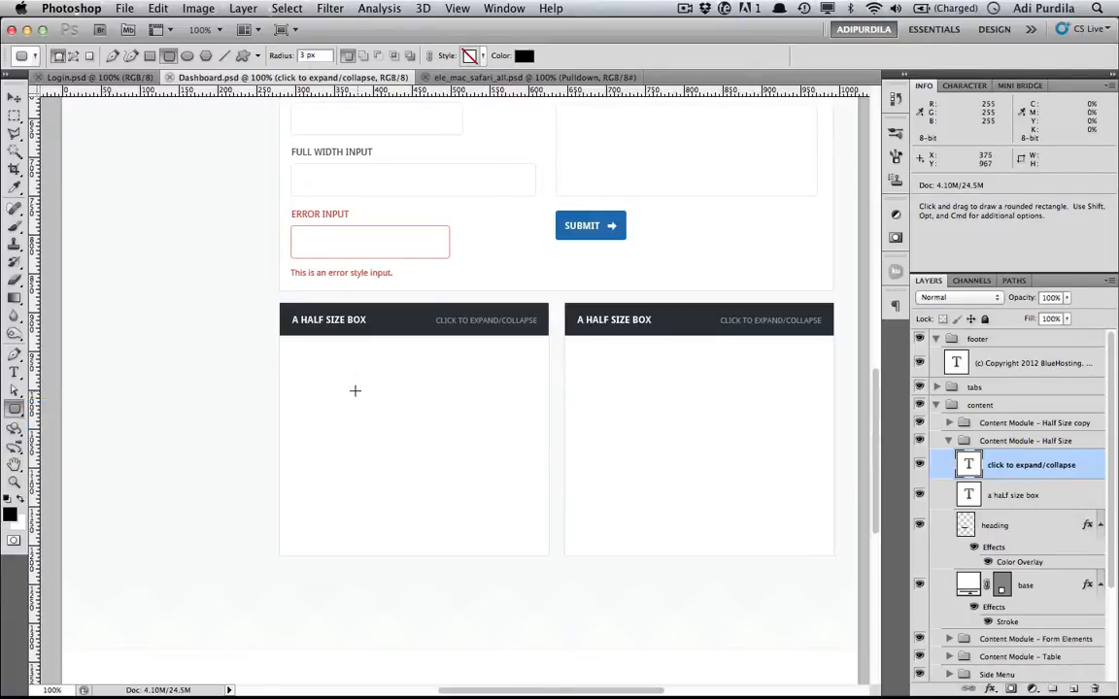
left_click_drag(293, 350, 534, 392)
left_click_drag(532, 391, 534, 389)
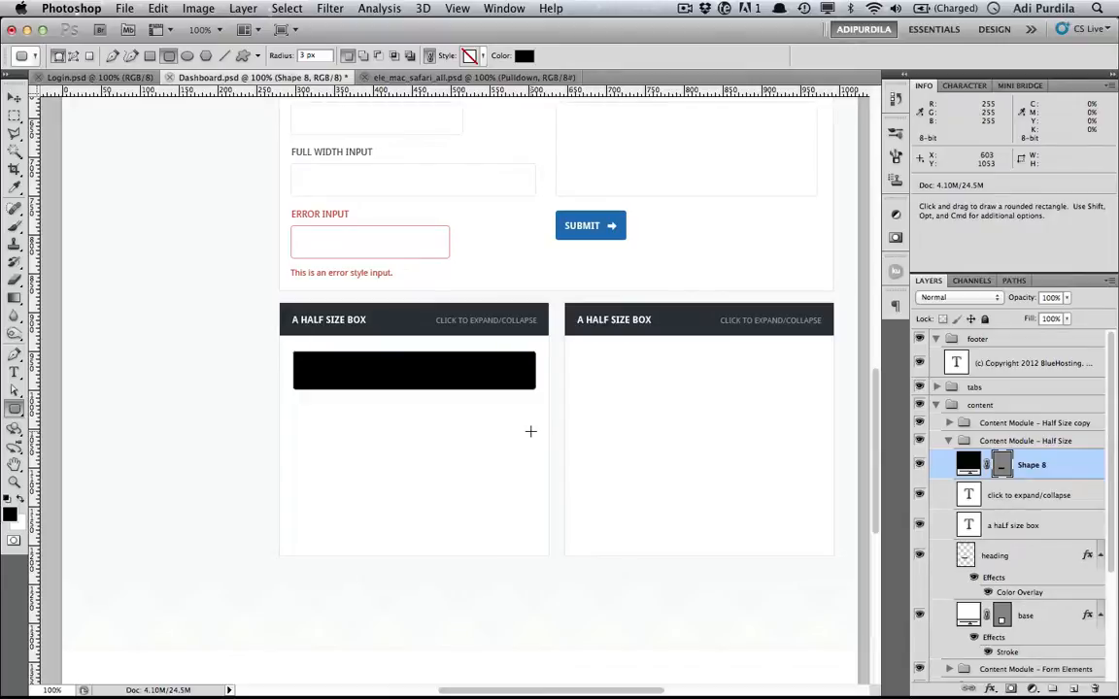
key("Return")
key("v")
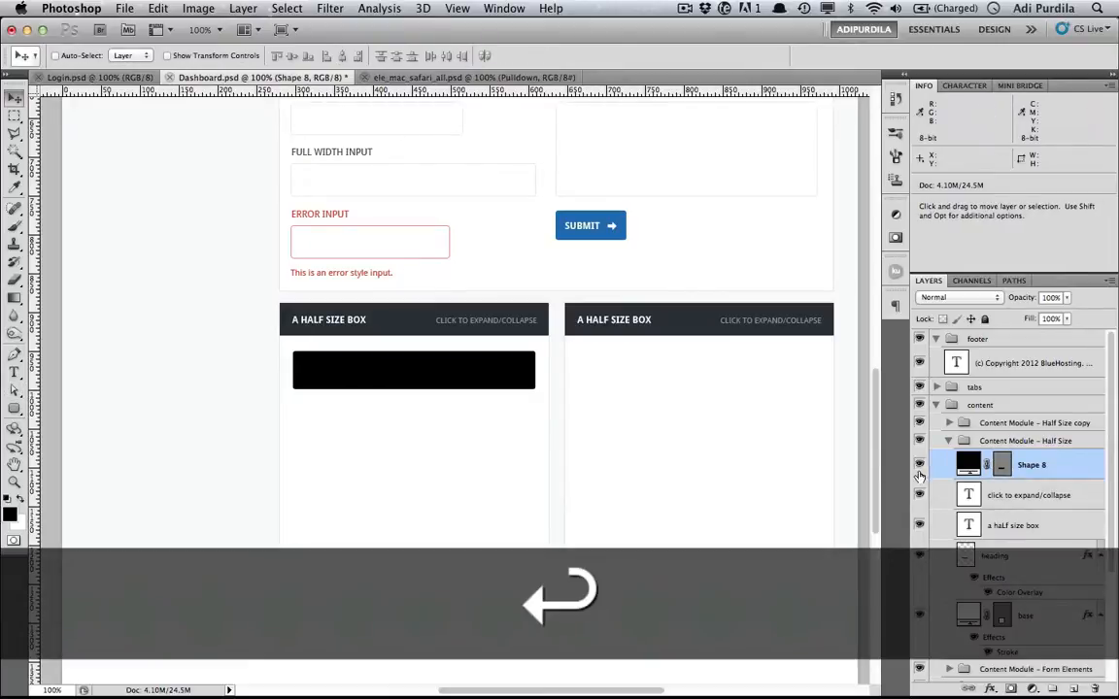
Step: Group the new rectangle as "info box", rename its shape layer "base", and save the document
key("super+g")
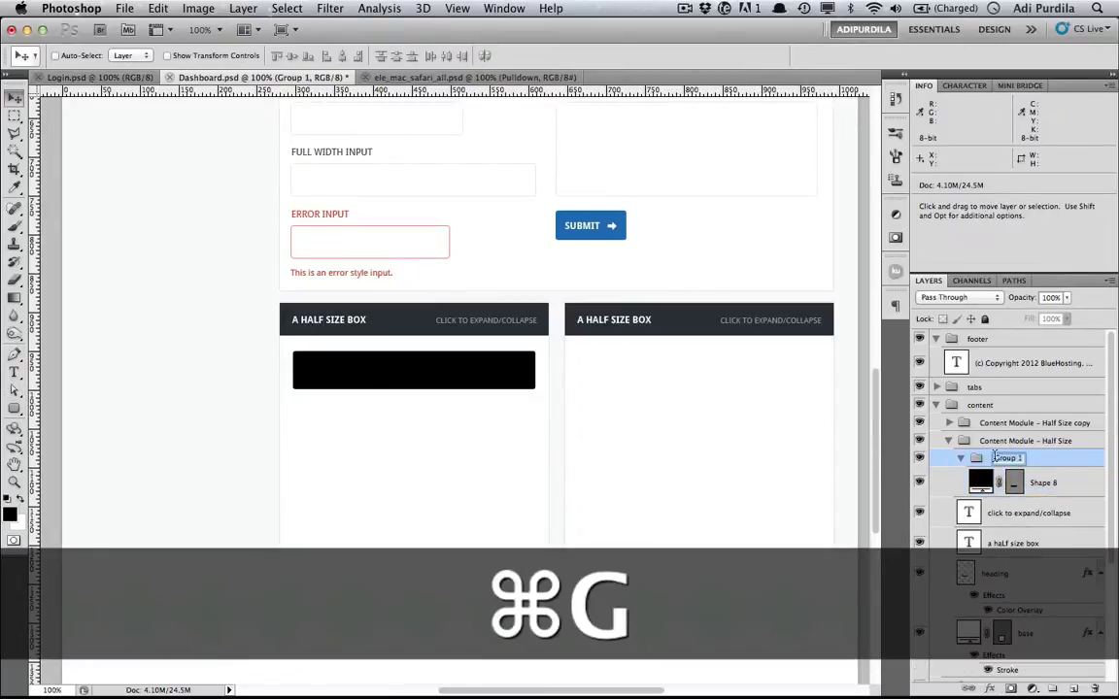
type("info box")
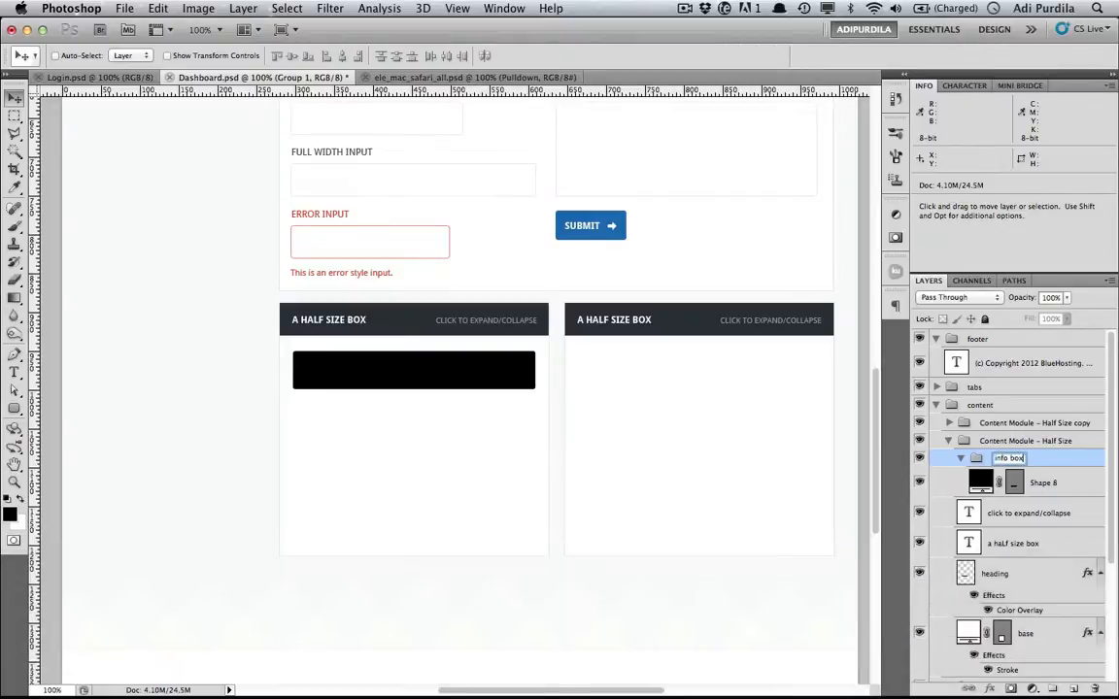
key("super+s")
double_click(1049, 486)
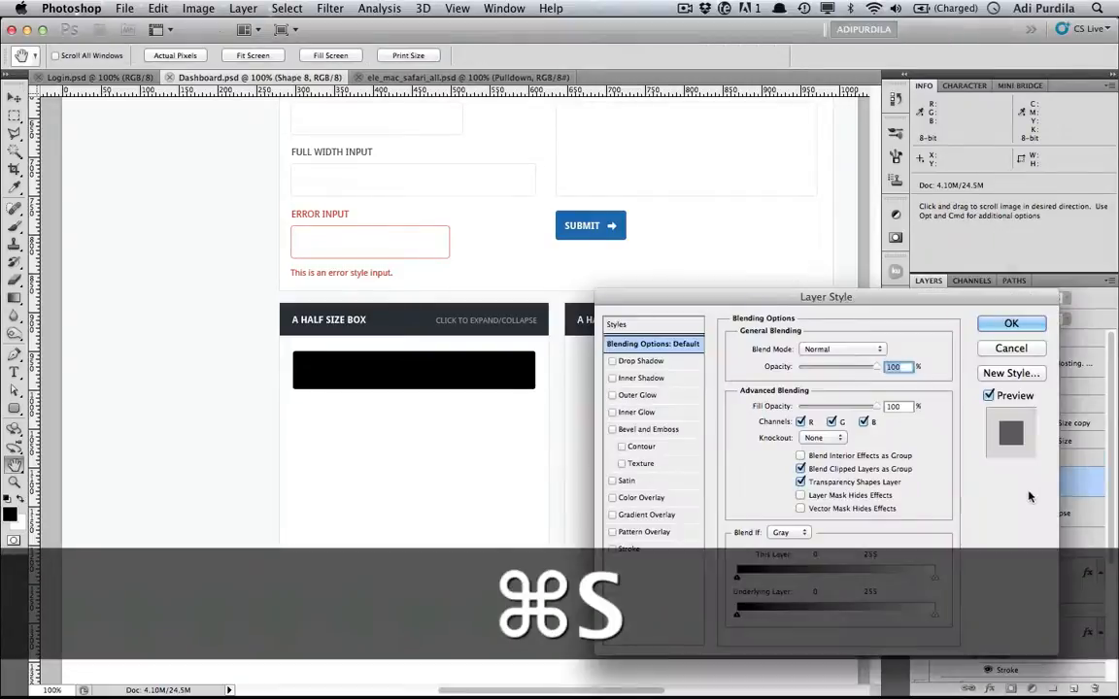
key("Escape")
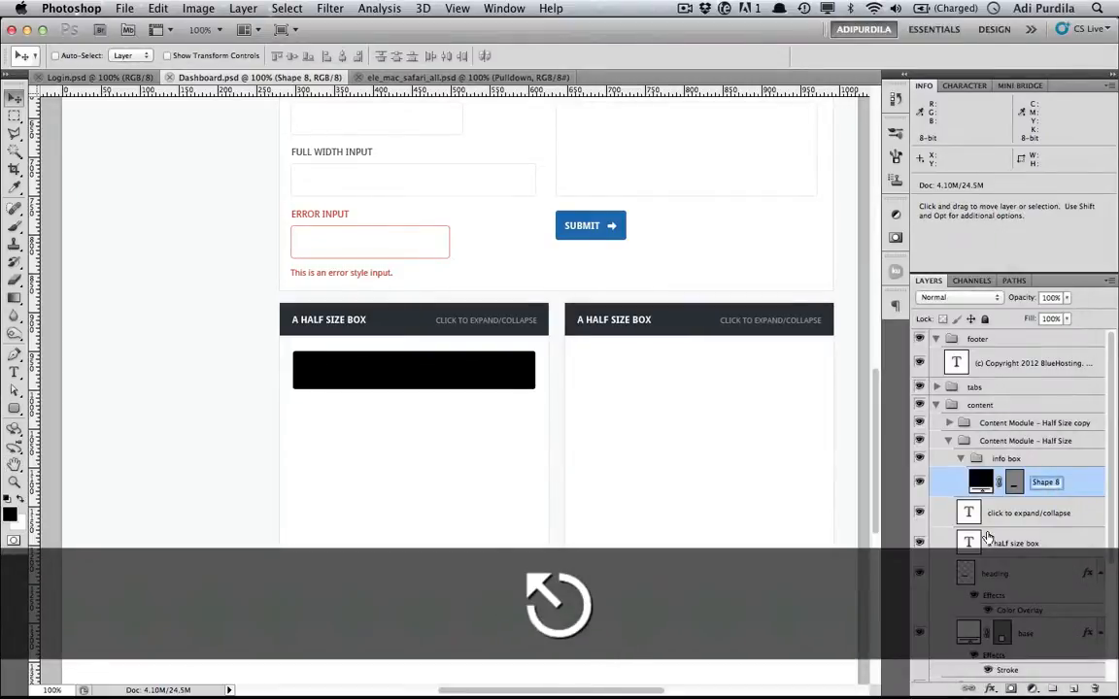
type("base")
key("Return")
key("super+s")
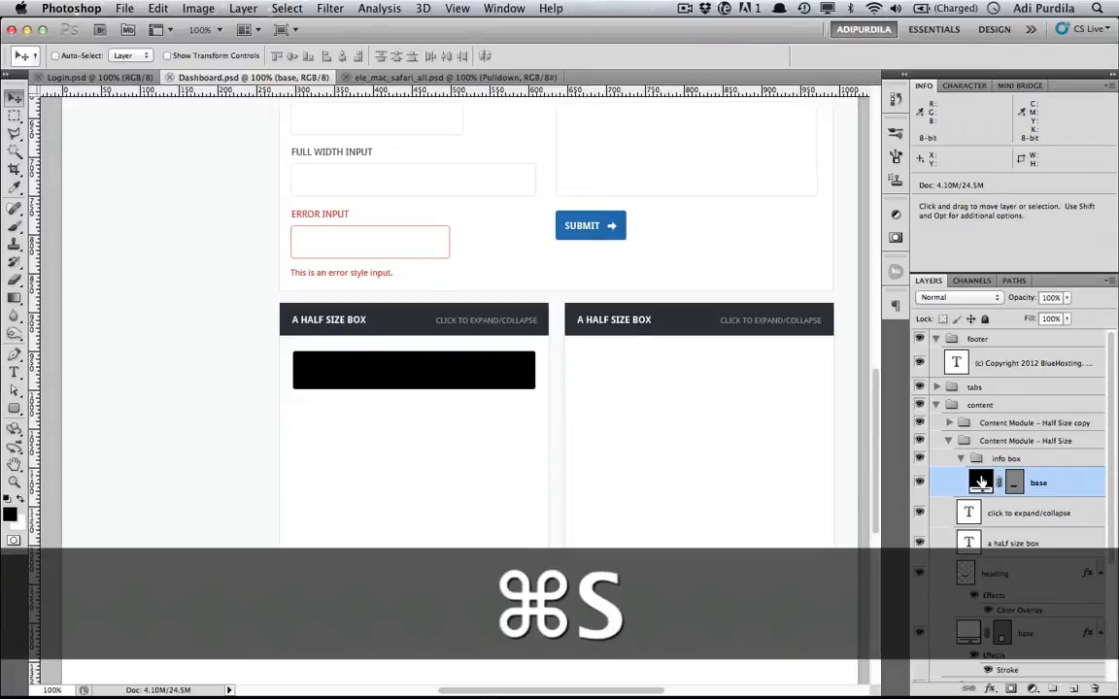
Step: Set the info box base shape's fill color to #e5f5f9
double_click(981, 482)
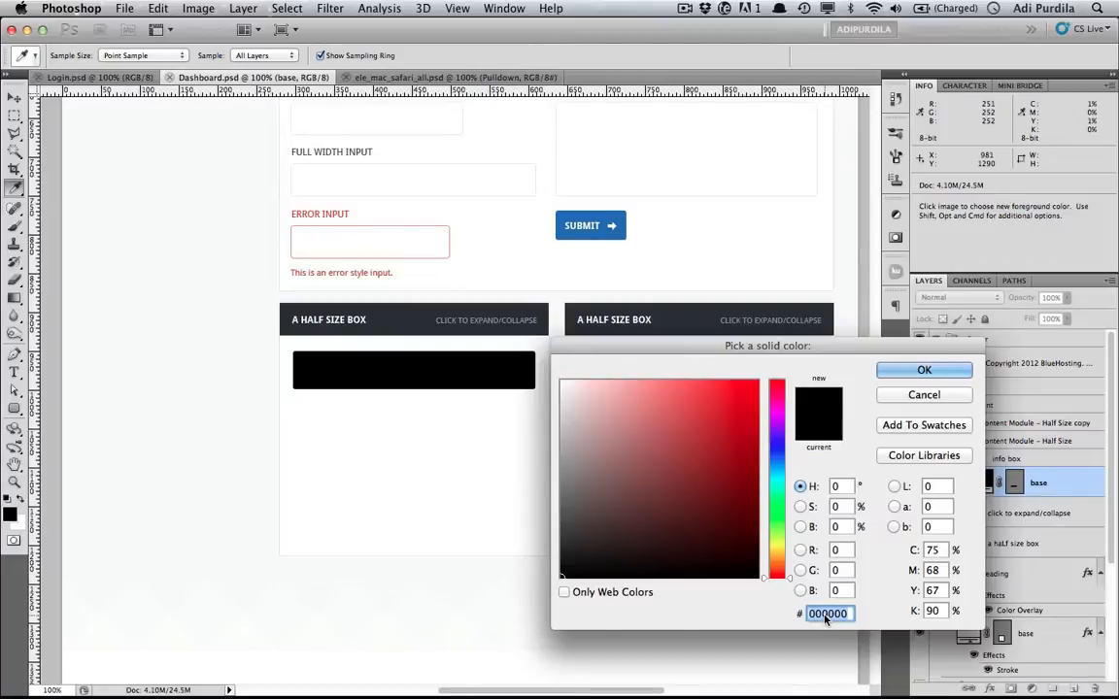
type("e5")
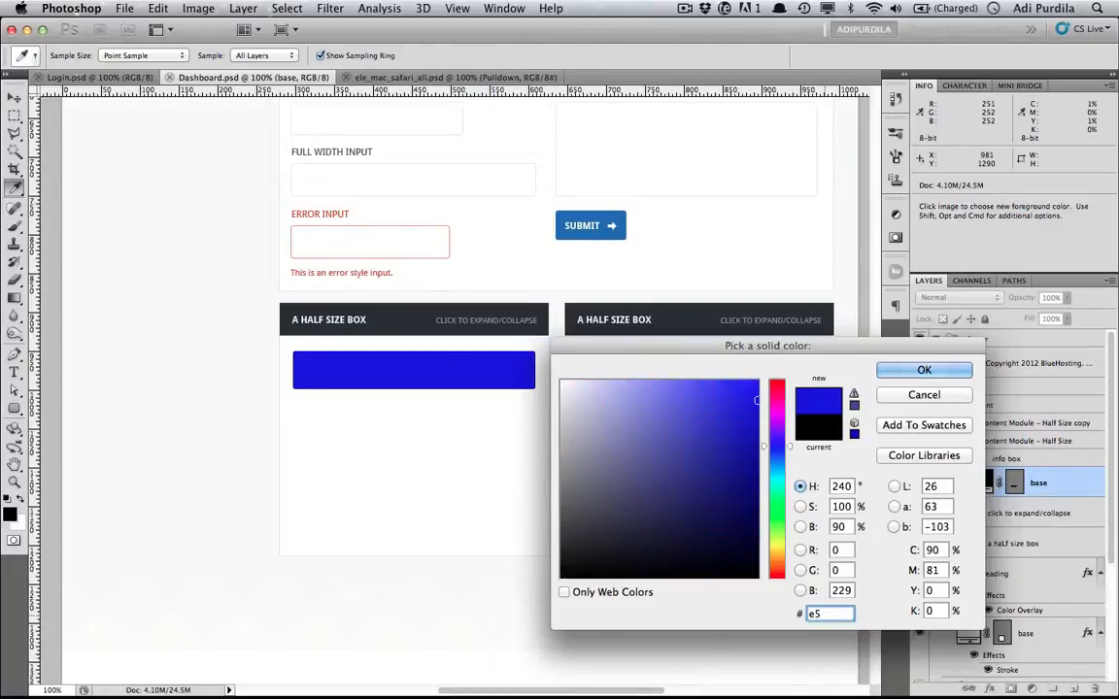
type("f5")
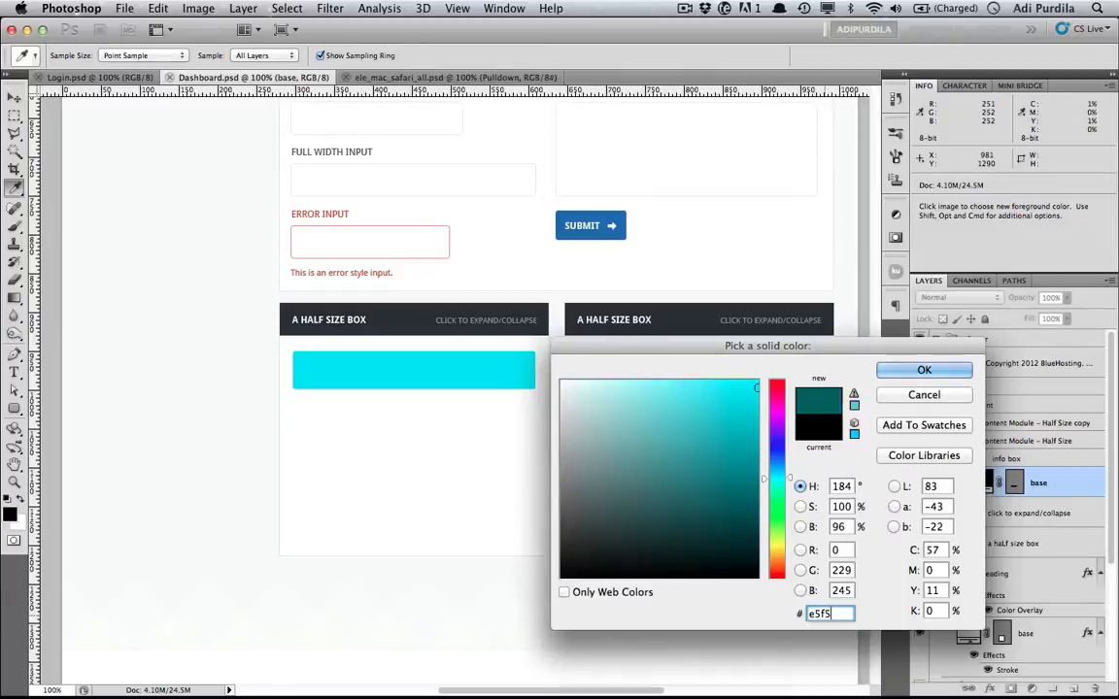
type("f8")
key("Return")
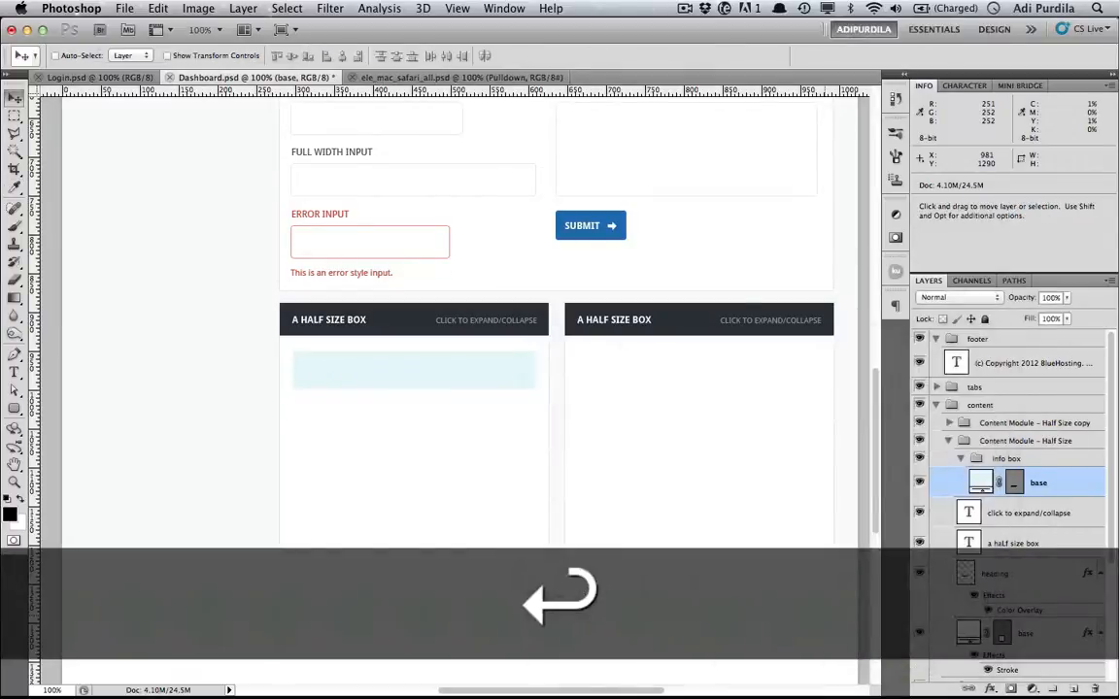
Step: Add a Stroke effect in color #cae0e5 to the info box base shape and save the document
double_click(1057, 483)
left_click(629, 550)
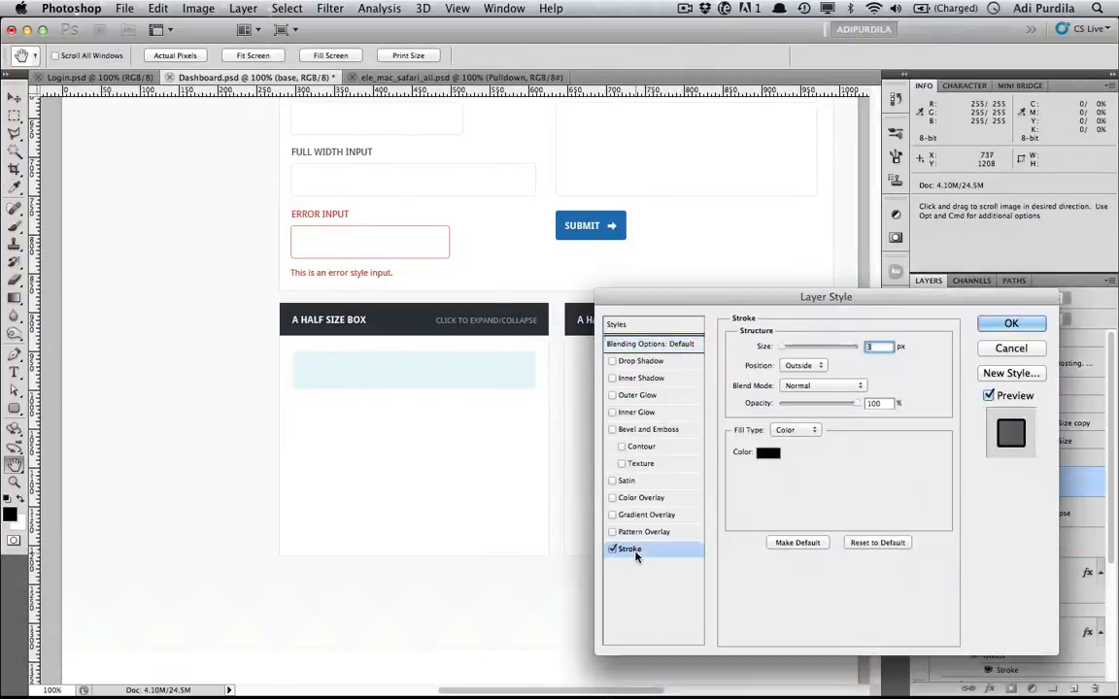
left_click(767, 452)
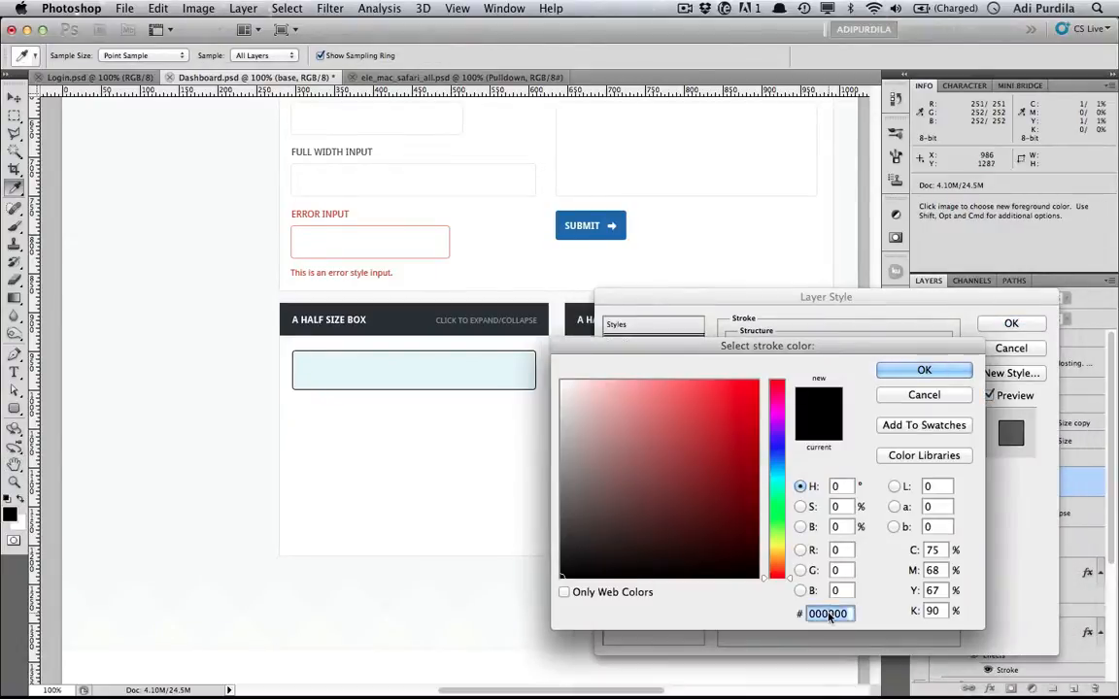
type("ca")
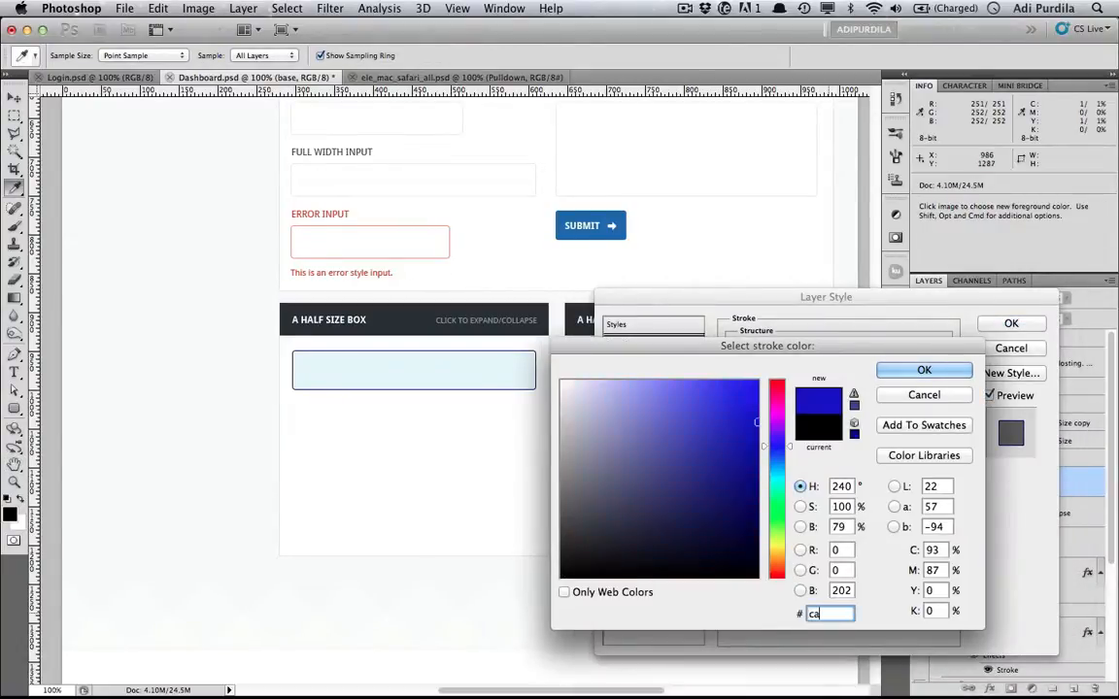
type("e0e")
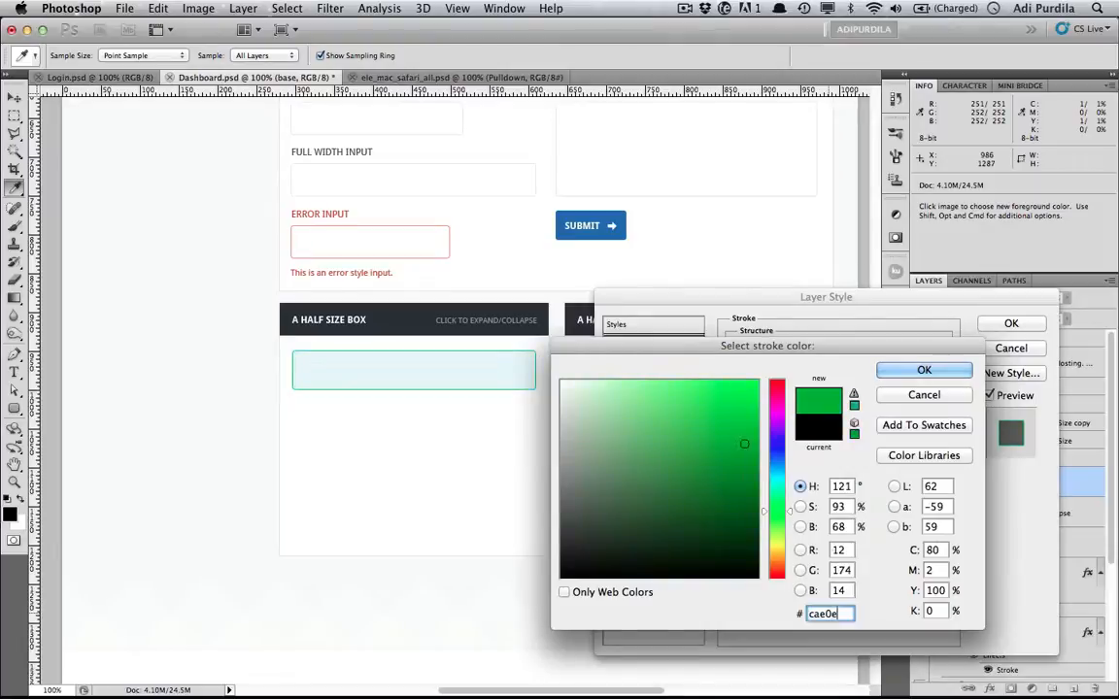
type("5")
key("Return")
key("Return")
key("super+s")
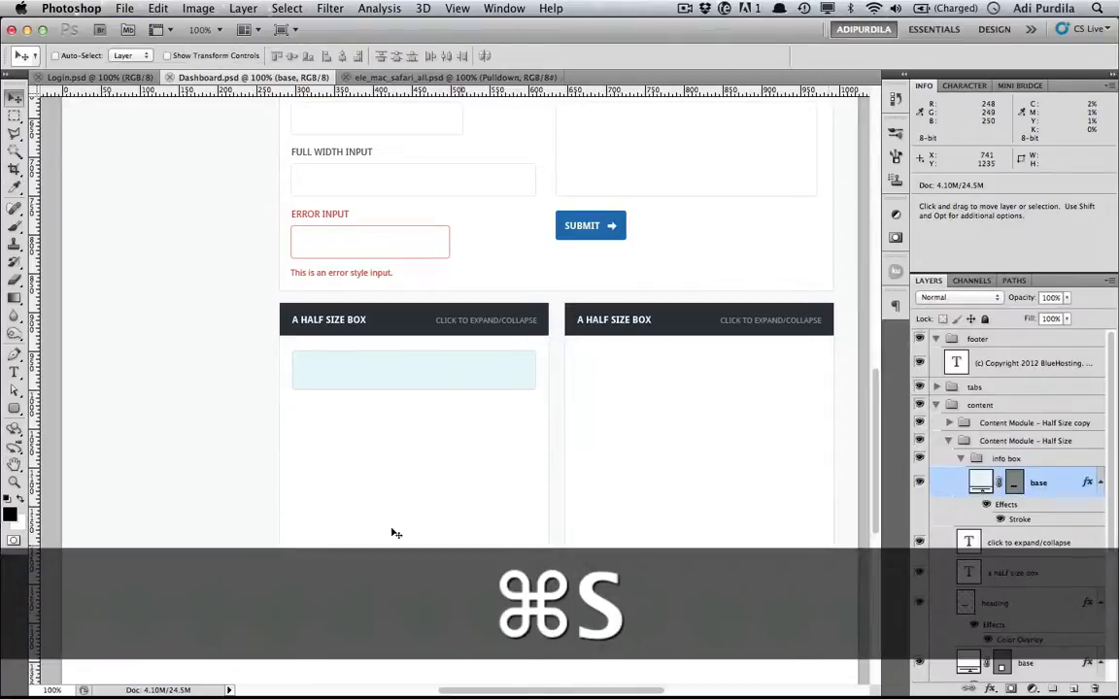
Step: Add black text "This is a confirmation box. You can add as much text here as you want." inside the info box
key("t")
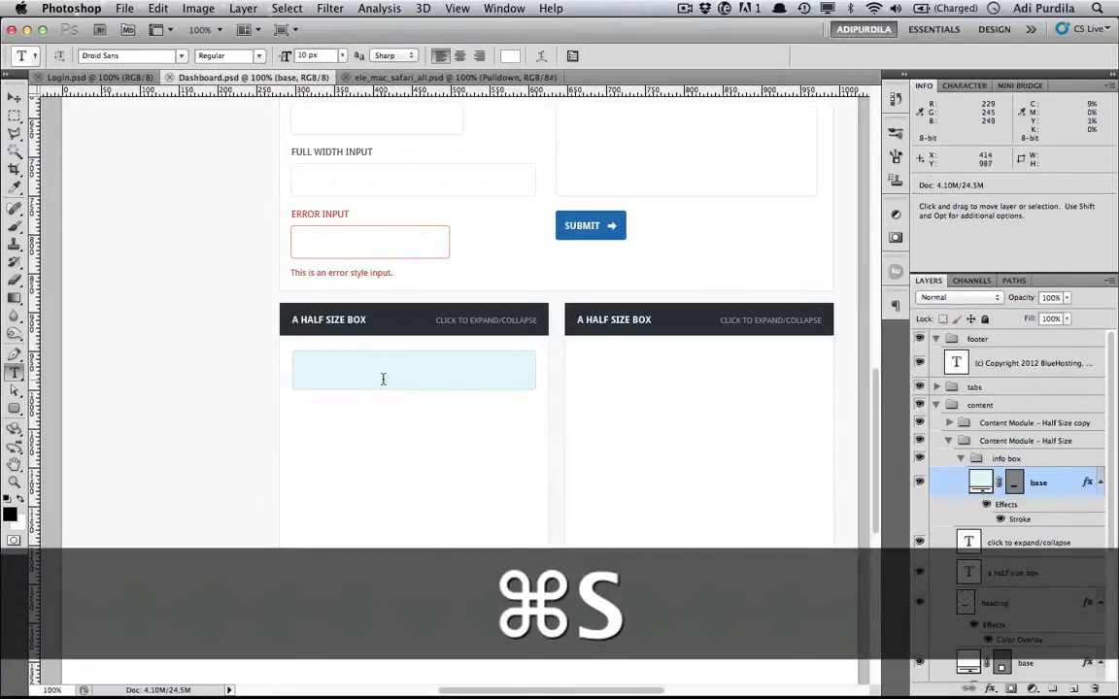
left_click(375, 369)
type("T")
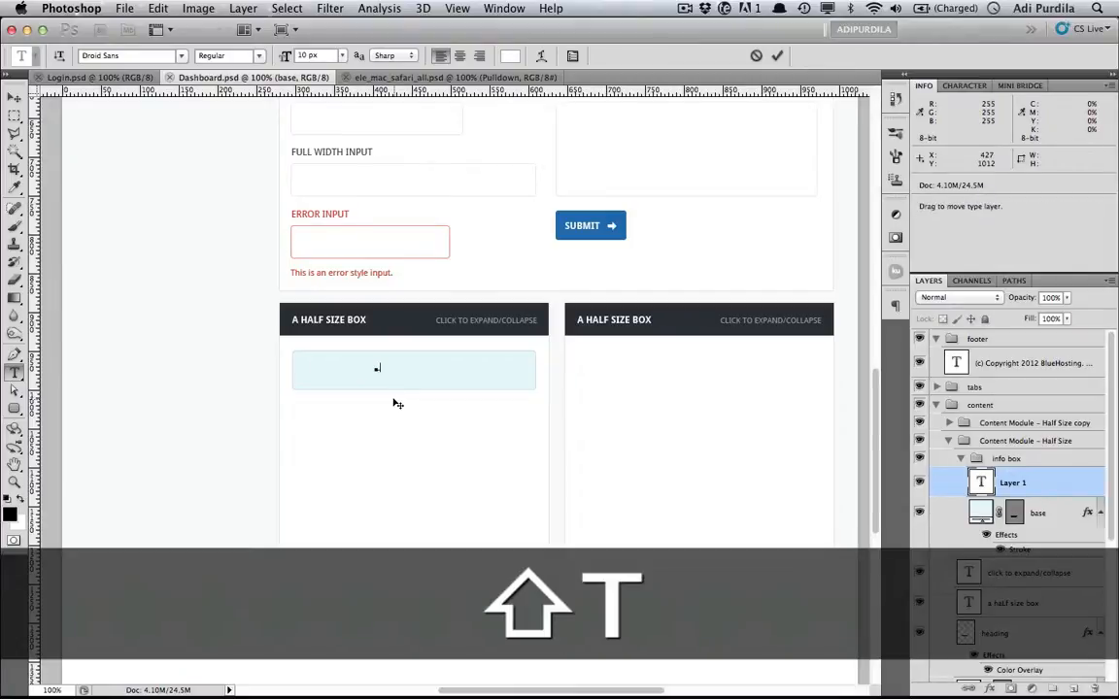
type("his is an information box")
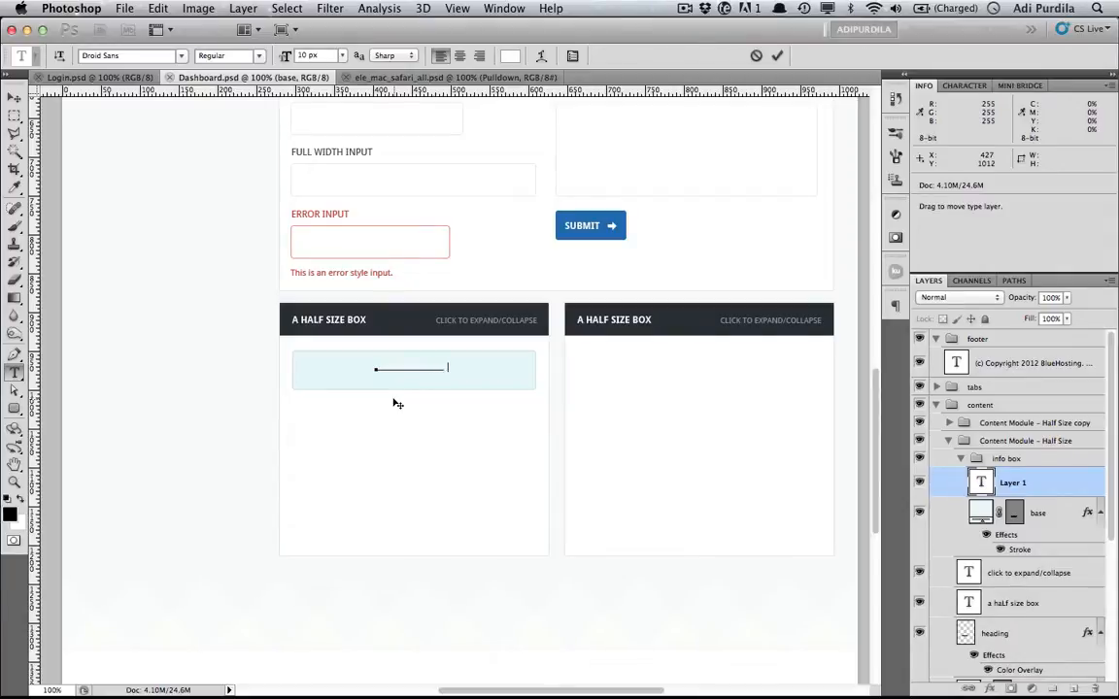
key("super+BackSpace")
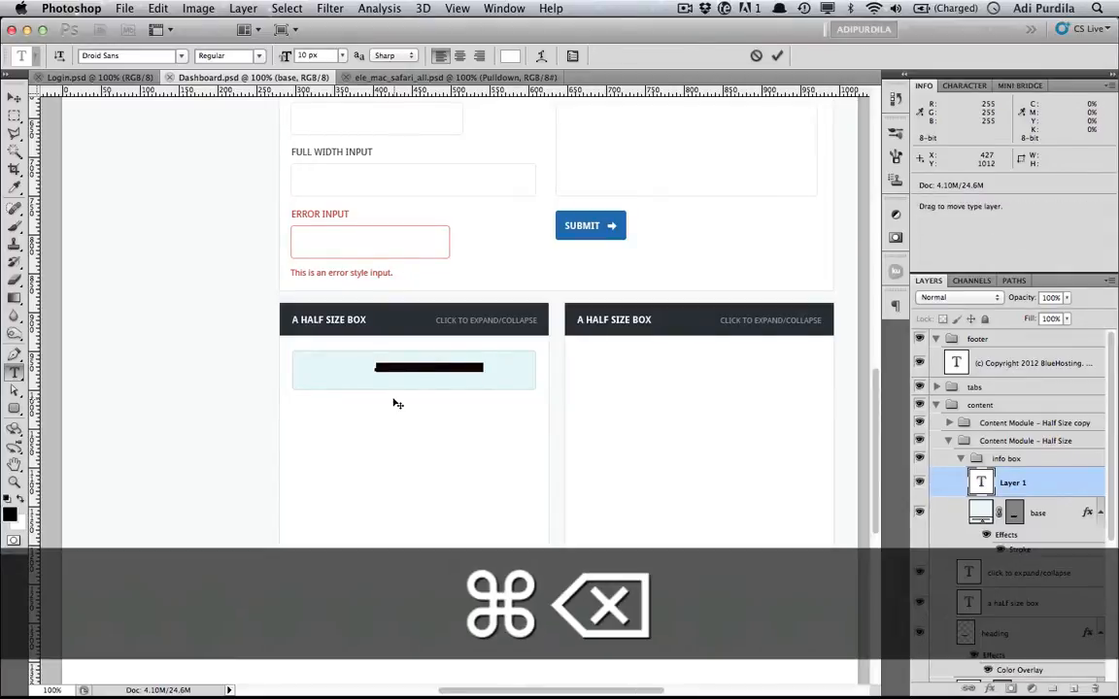
key("Right")
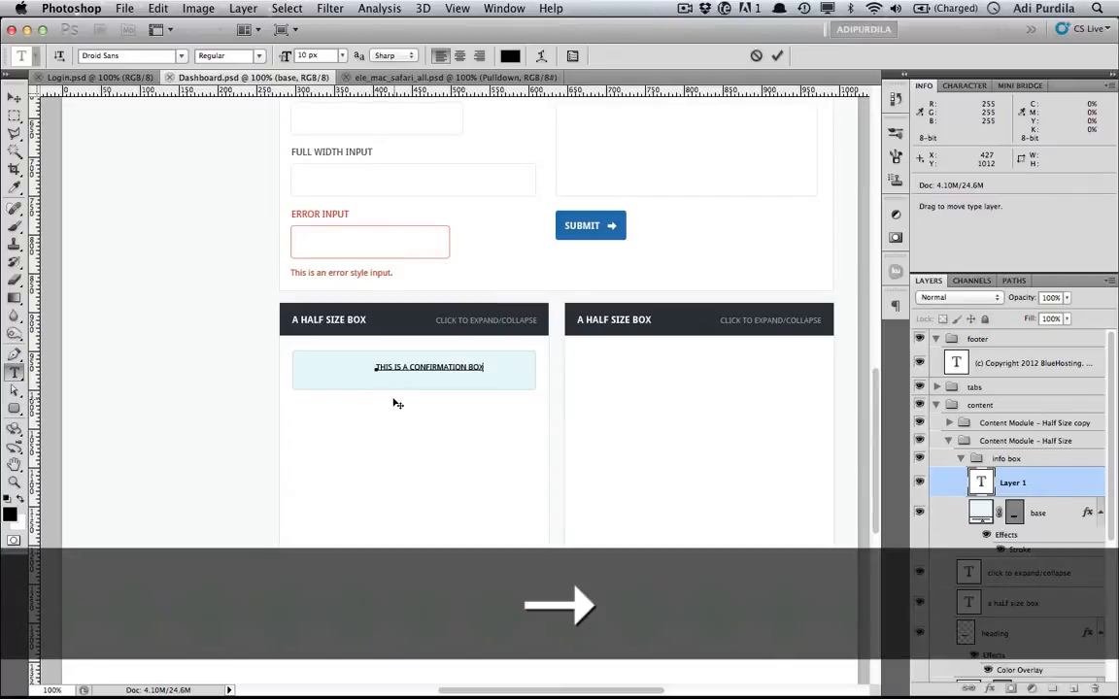
type(". Yo")
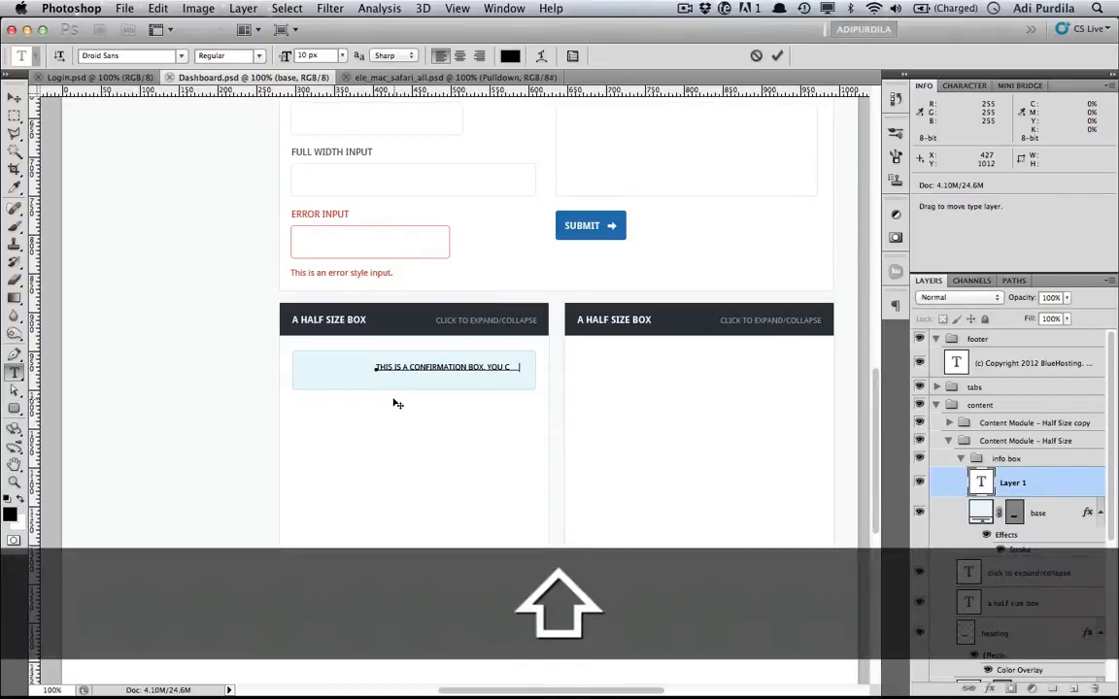
type("ch")
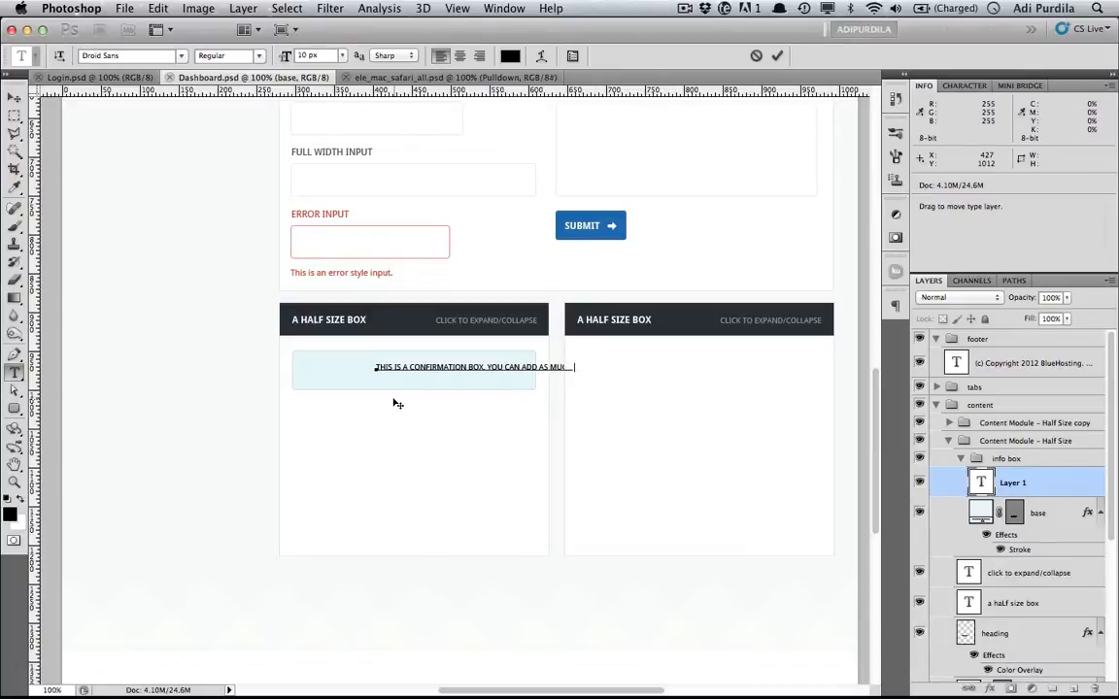
type("you want.")
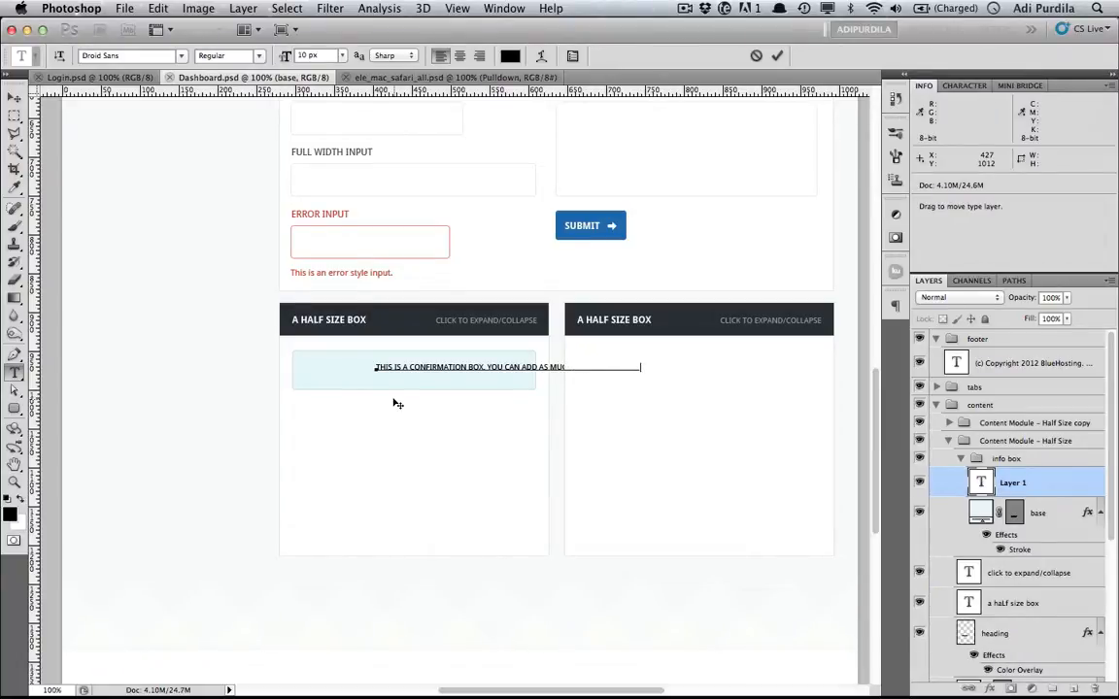
key("super+Return")
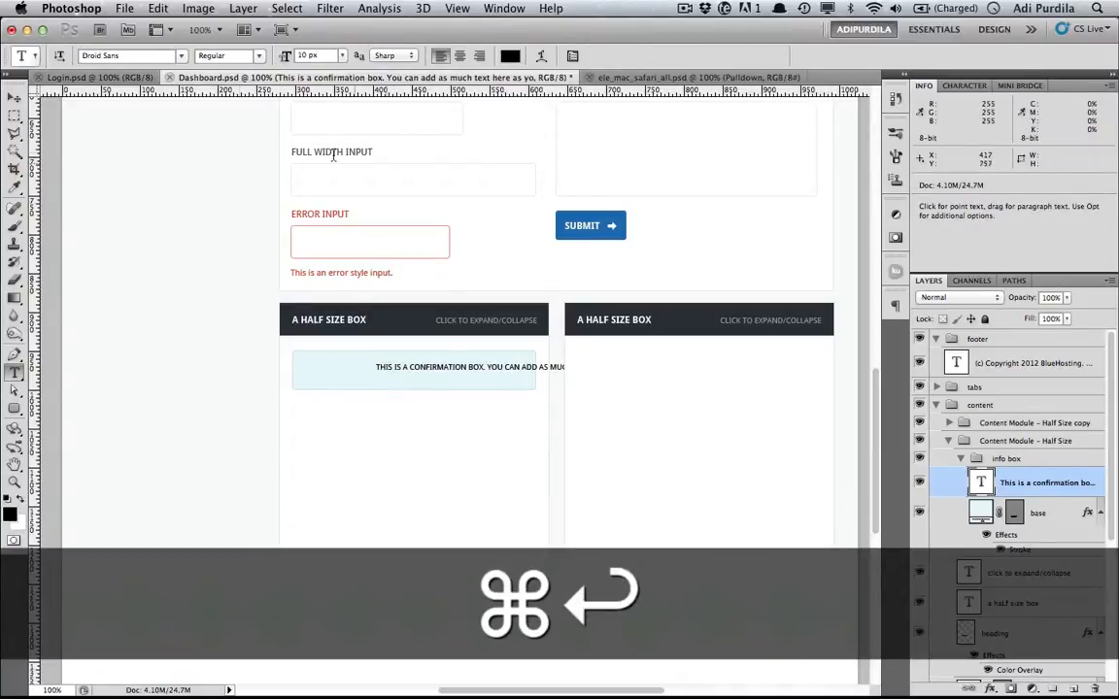
Step: Set the confirmation text's size to 12 px and turn off its All Caps formatting
left_click(338, 55)
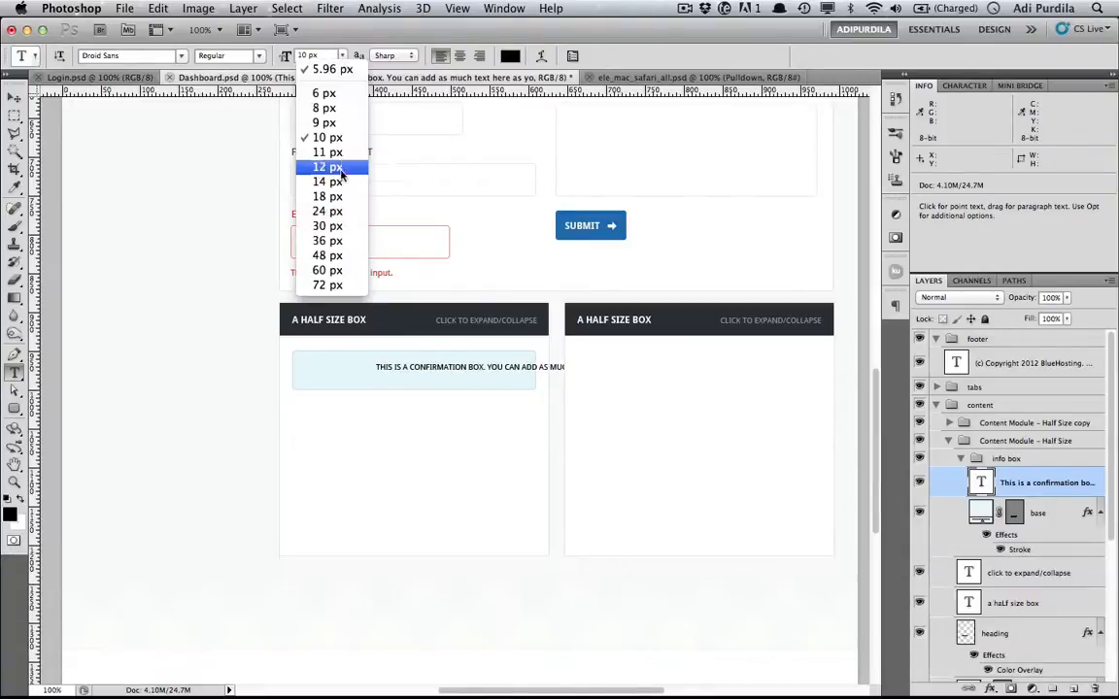
left_click(309, 167)
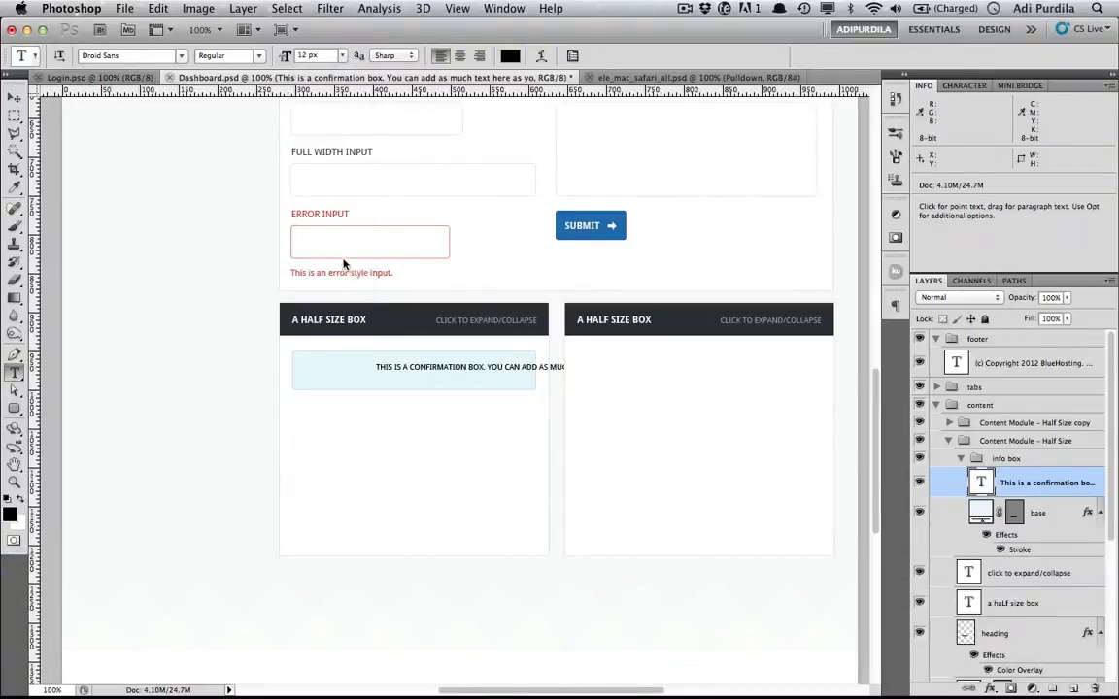
left_click(980, 85)
left_click(968, 202)
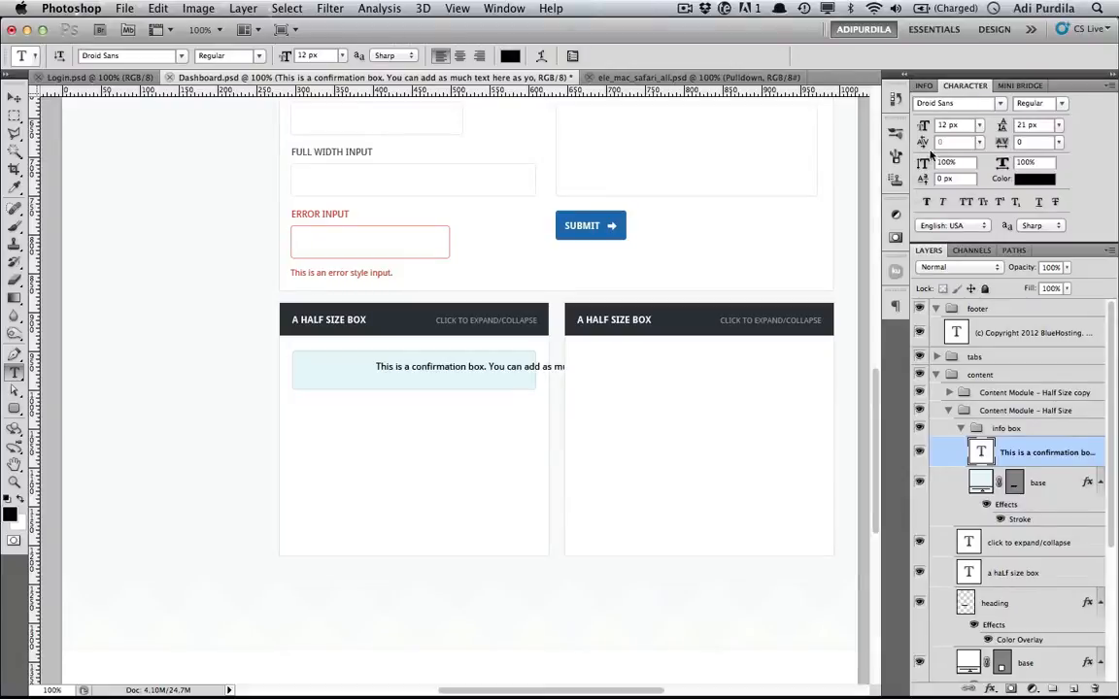
left_click(895, 103)
Step: Set the confirmation text's color to #5a9bab
left_click(510, 55)
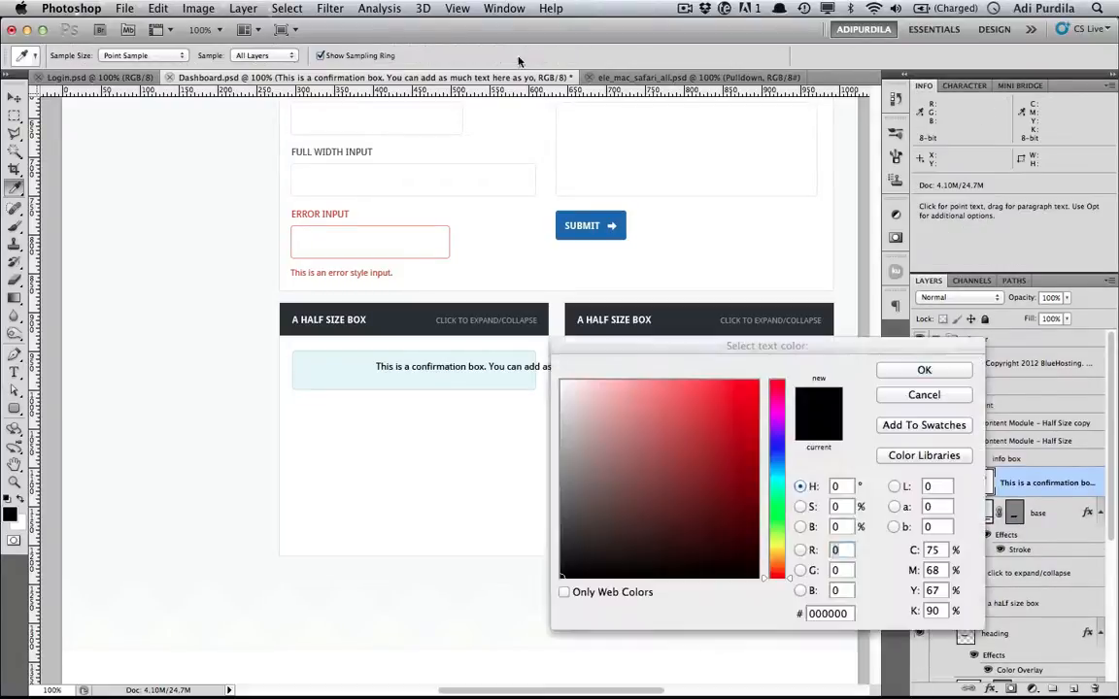
double_click(838, 614)
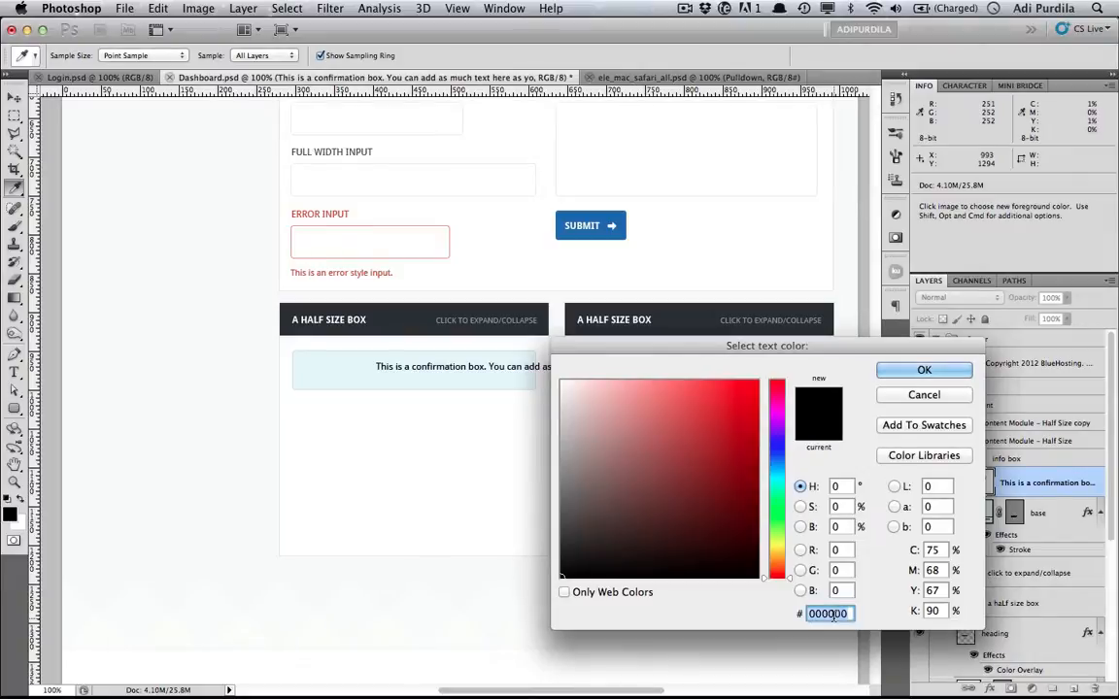
type("5a")
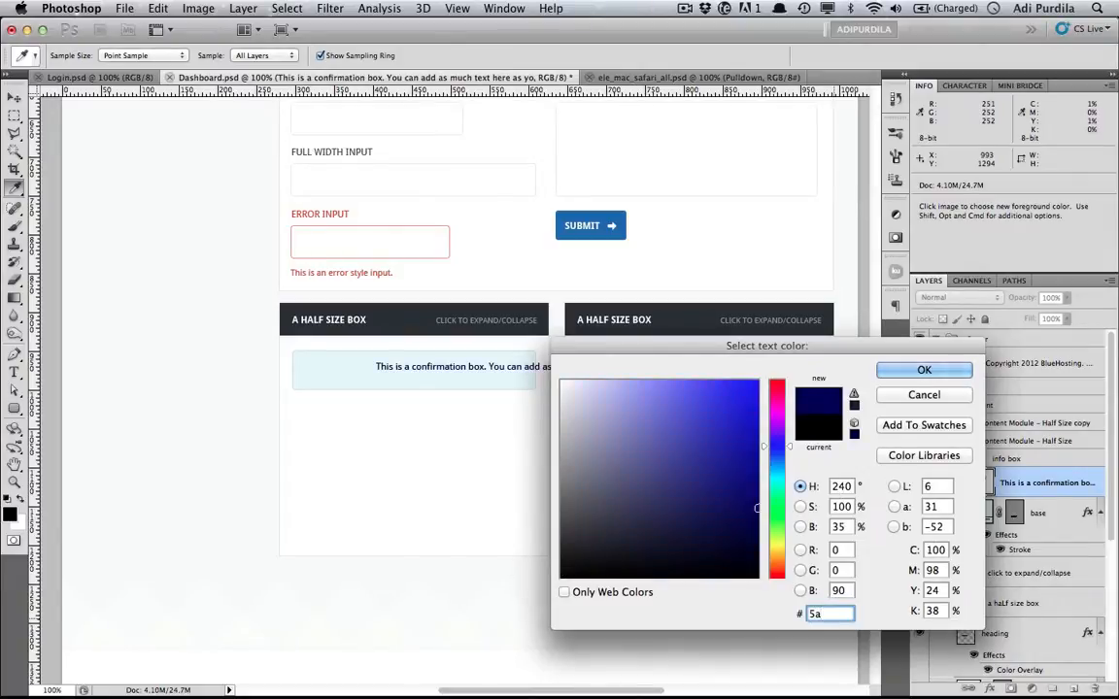
type("9bab")
key("Return")
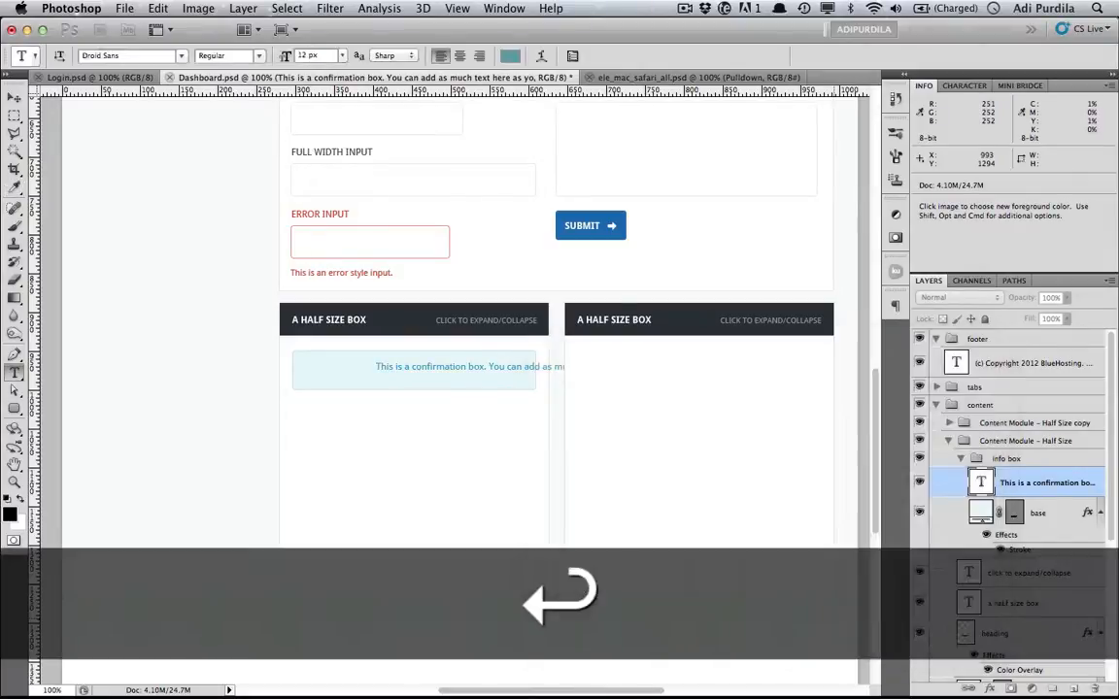
Step: Move the confirmation text toward the info box's left edge and break it onto a second line after "much"
key("v")
left_click_drag(453, 388, 394, 384)
key("t")
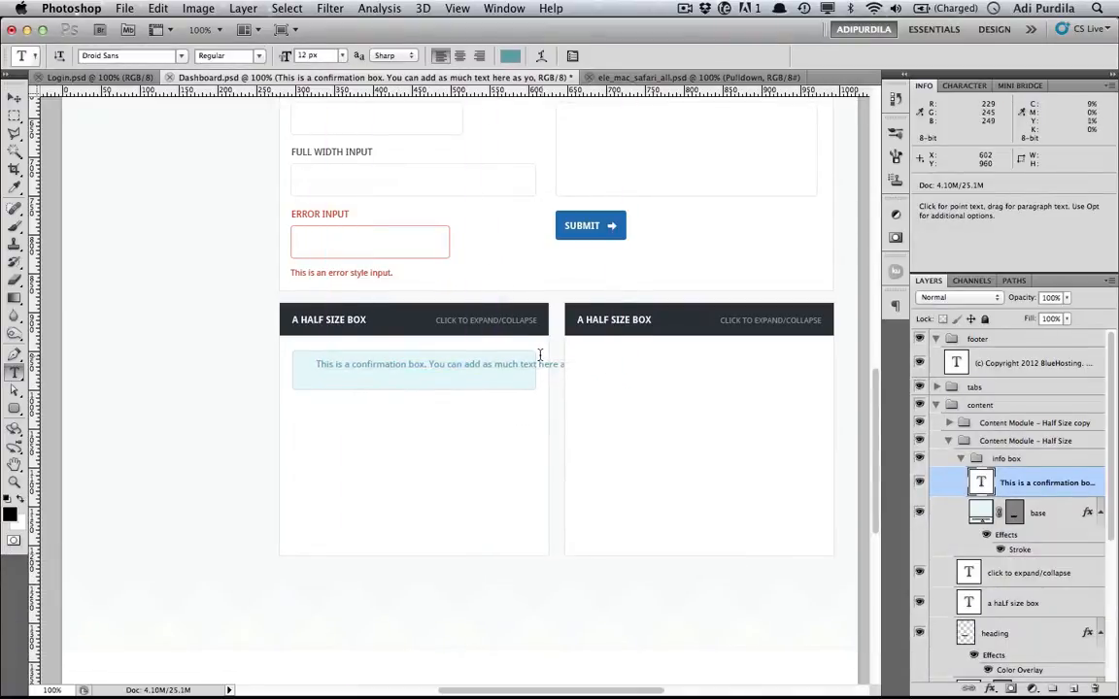
left_click(522, 364)
key("Return")
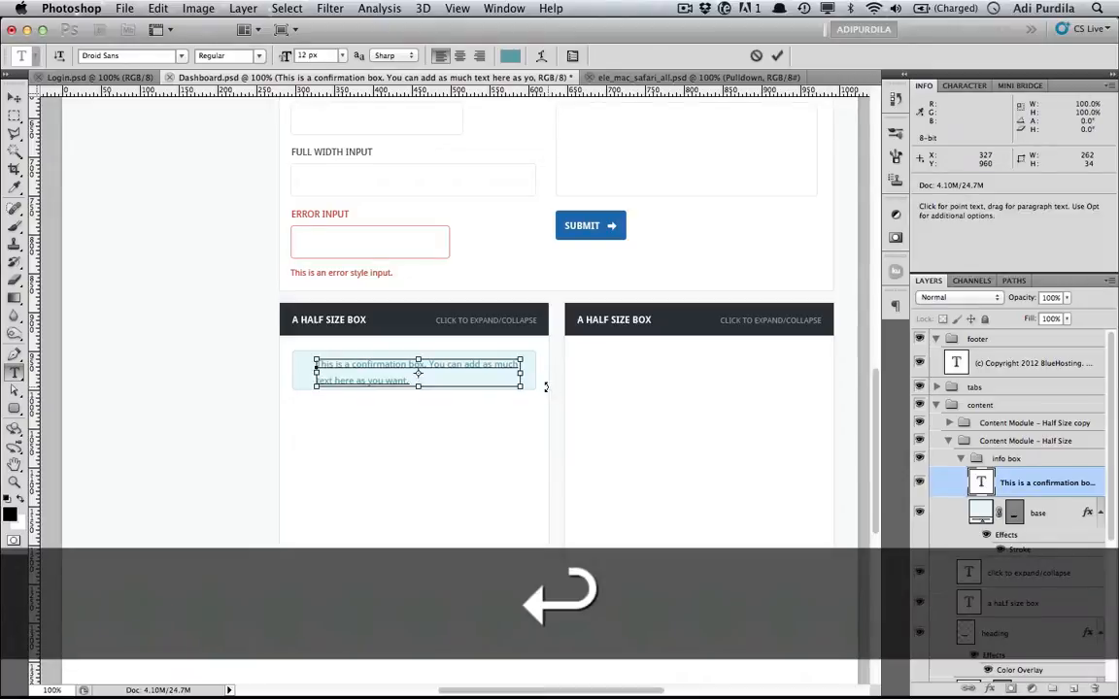
key("super+Return")
Step: Set the confirmation text's leading to 18 px
left_click(977, 85)
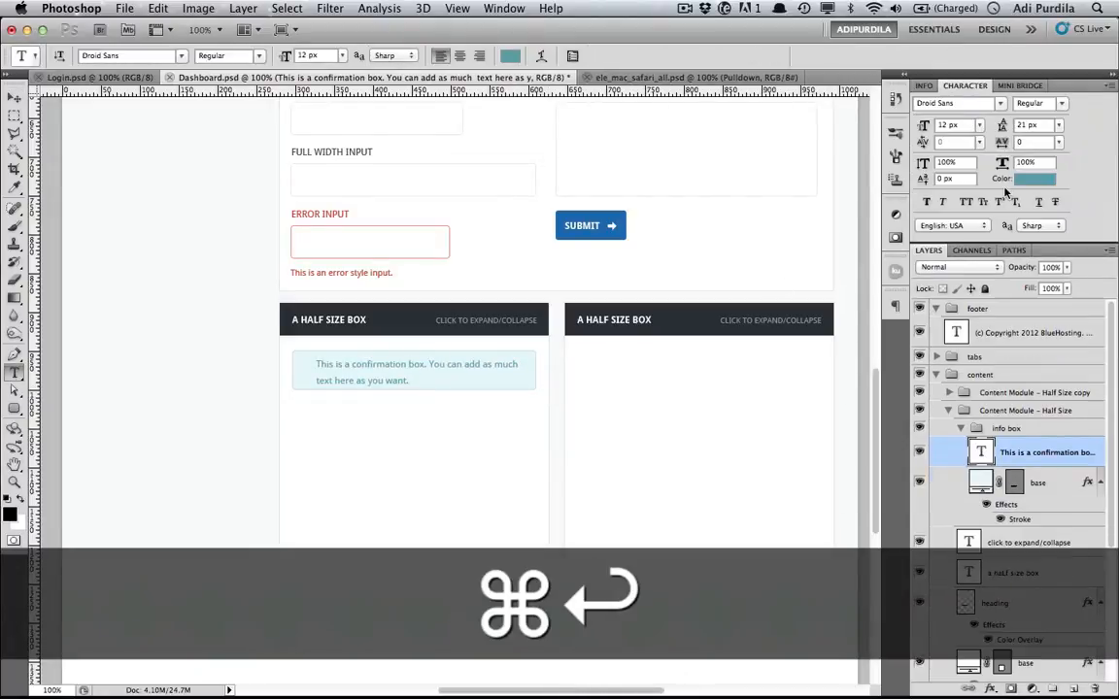
left_click(1058, 124)
left_click(1022, 276)
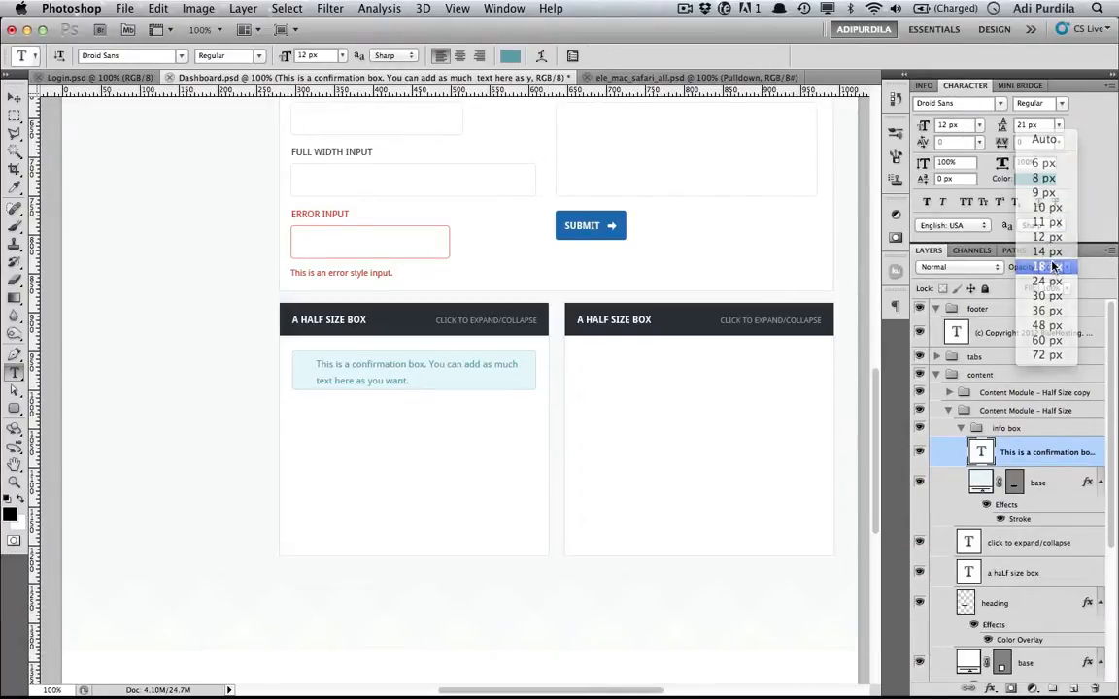
left_click(925, 87)
Step: Center the two-line text vertically in the info box, nudge it slightly right to leave icon space, and save the document
key("v")
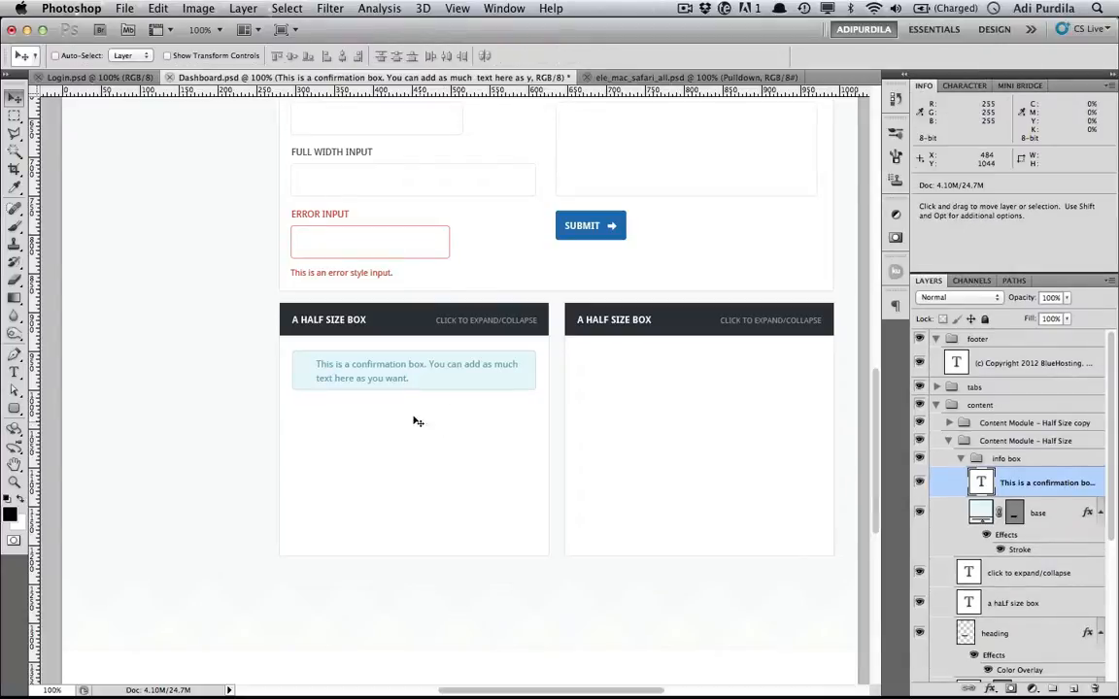
left_click_drag(379, 373, 379, 376)
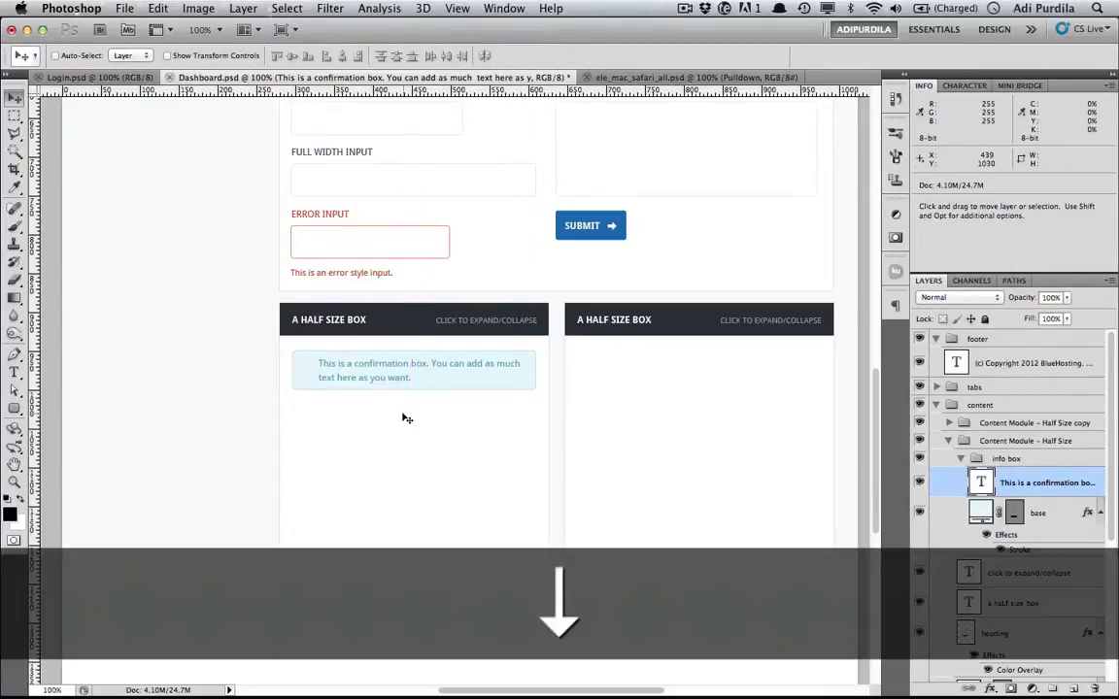
key("Right")
key("Right")
key("Right")
key("Right")
key("Left")
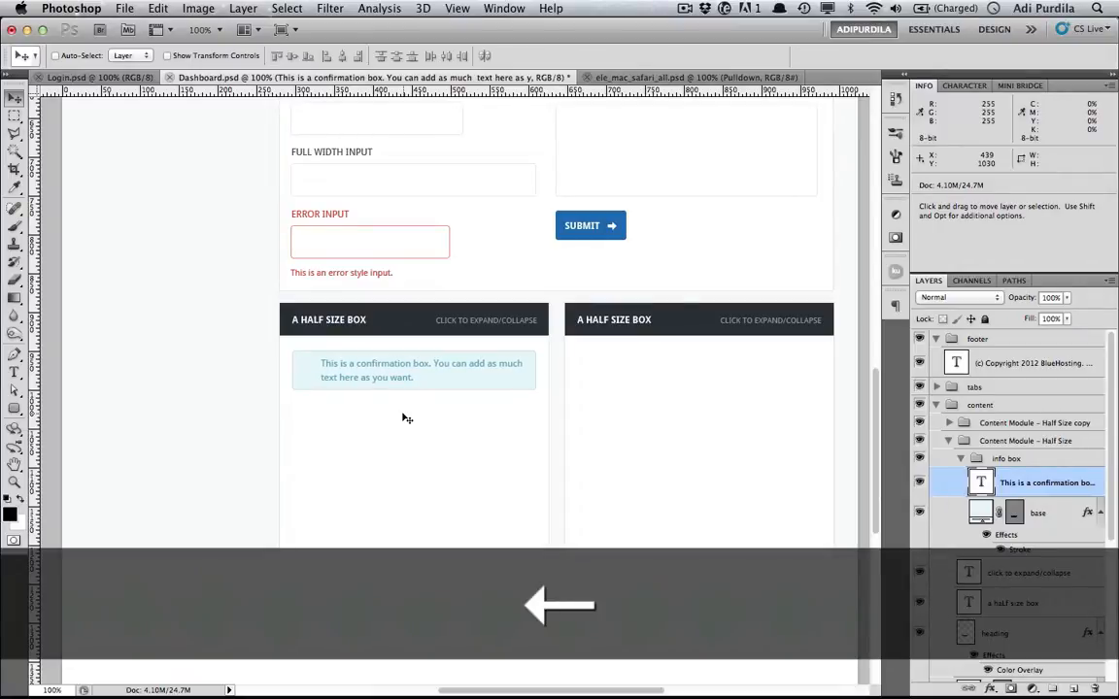
key("super+s")
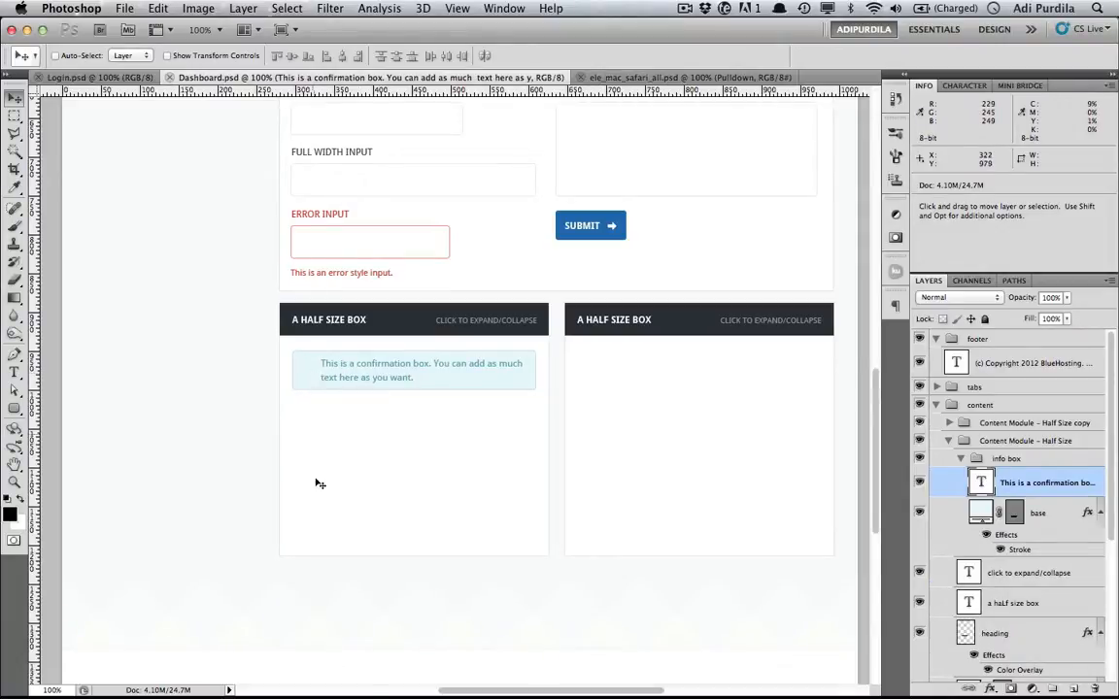
Step: Switch to Safari, look over the 50 Crisp Web UI Icons page, and return to Photoshop
mouse_move(365, 679)
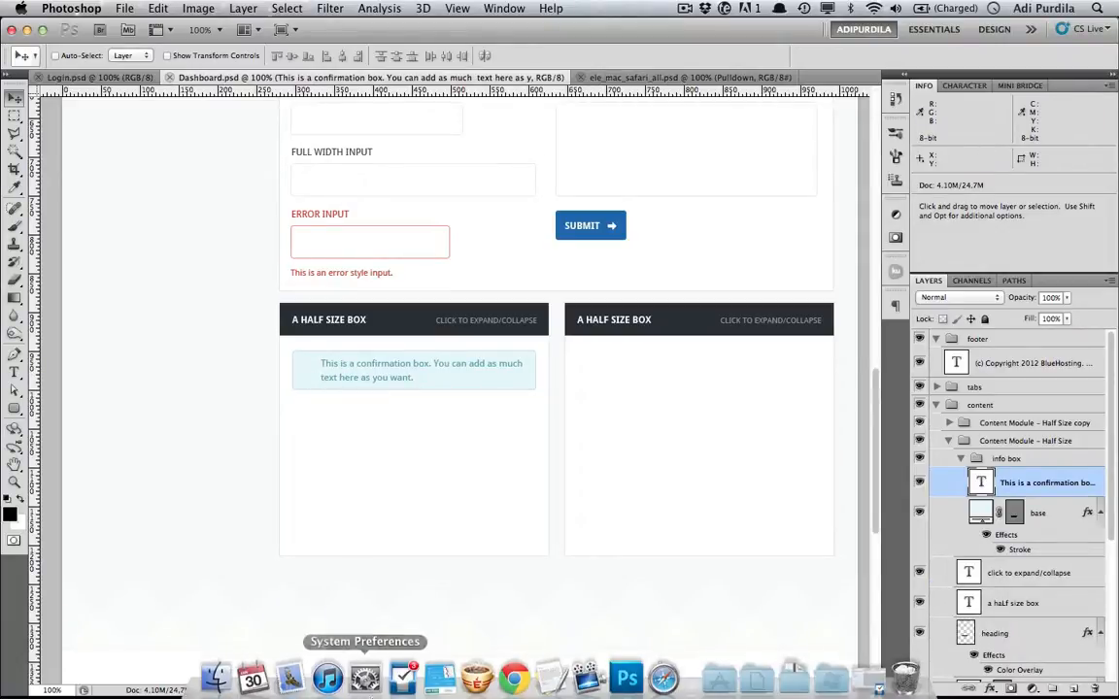
left_click(661, 669)
scroll(530, 241, "up", 3)
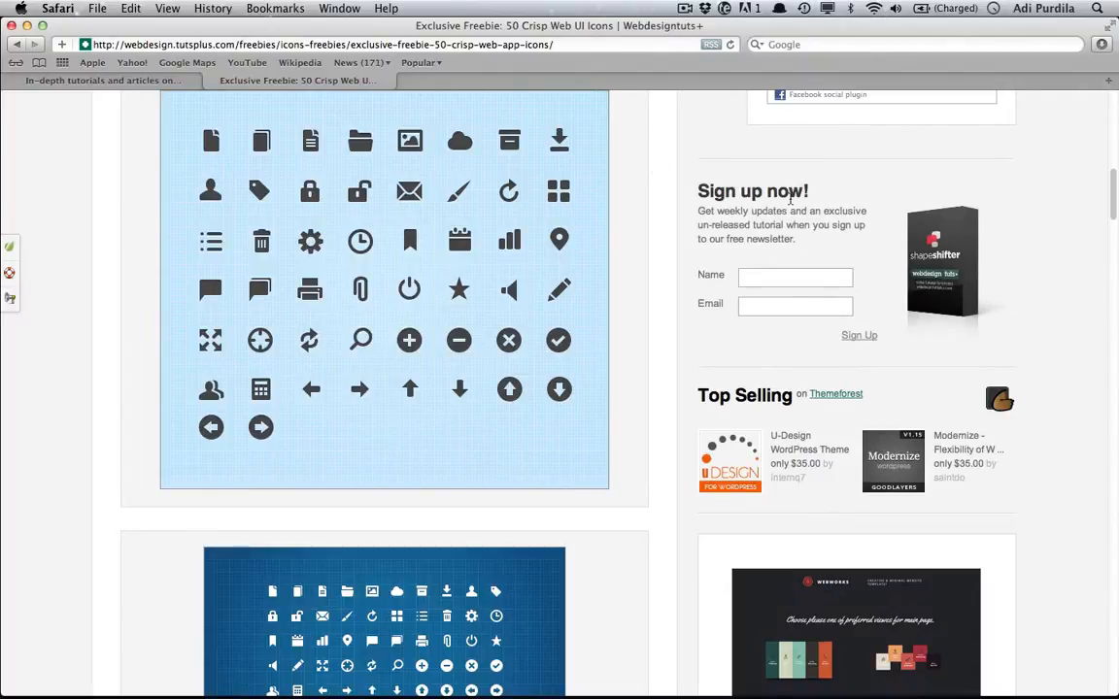
key("super+Tab")
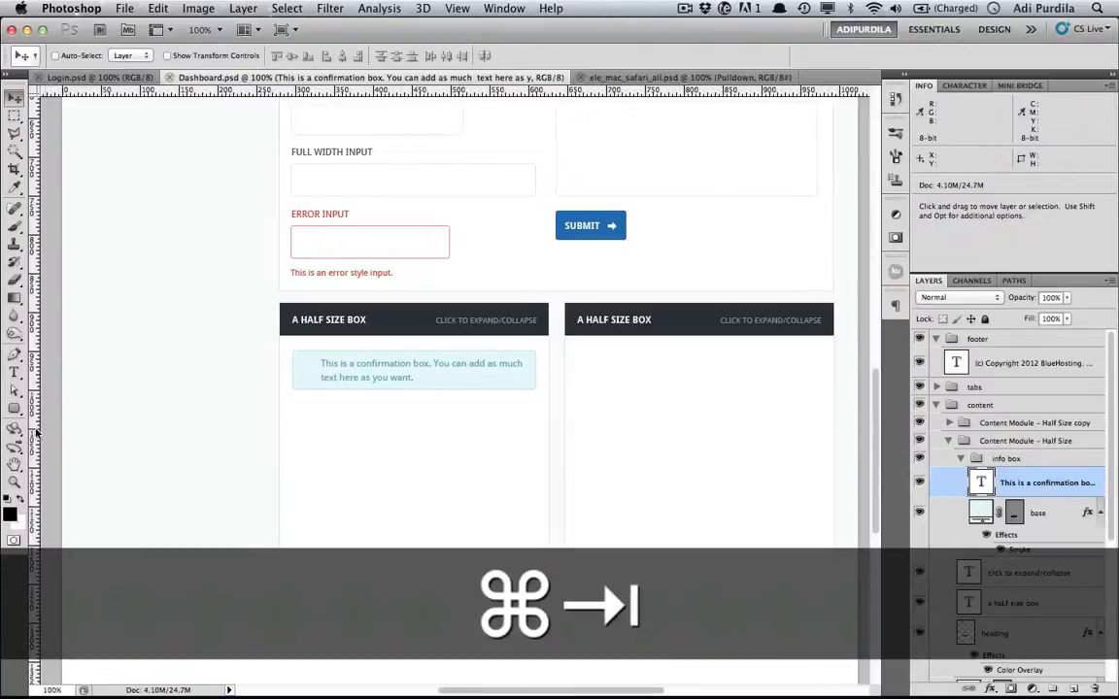
Step: Draw a circle about 16 px in diameter with the Ellipse tool, place it left of the confirmation text, and save
left_click(15, 409)
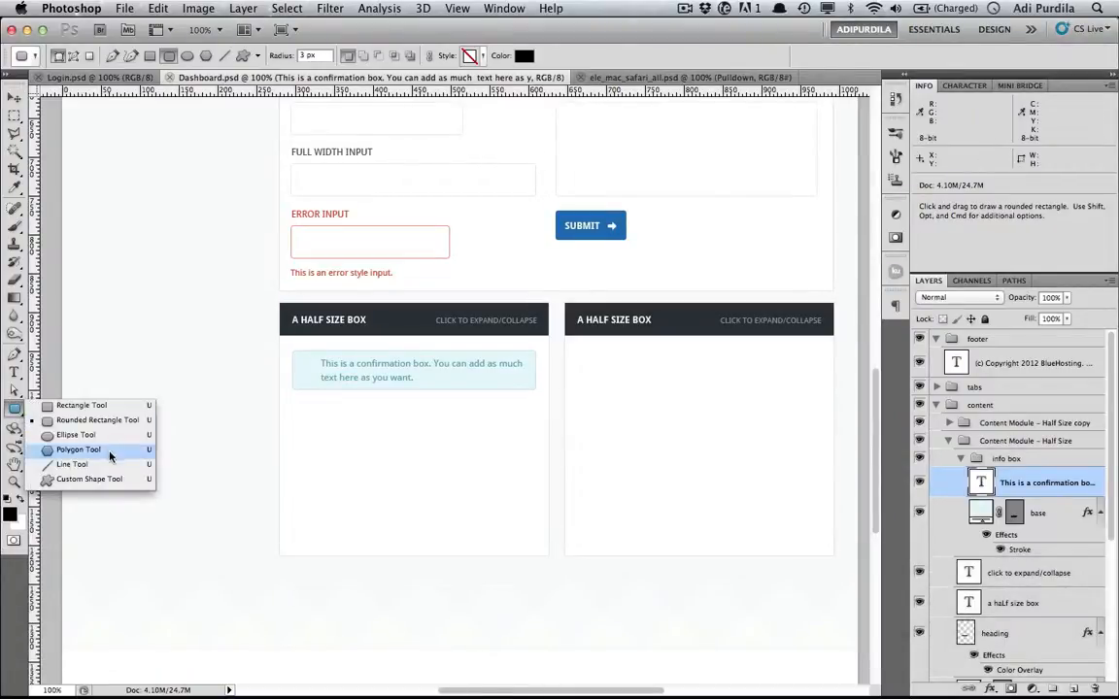
left_click(77, 434)
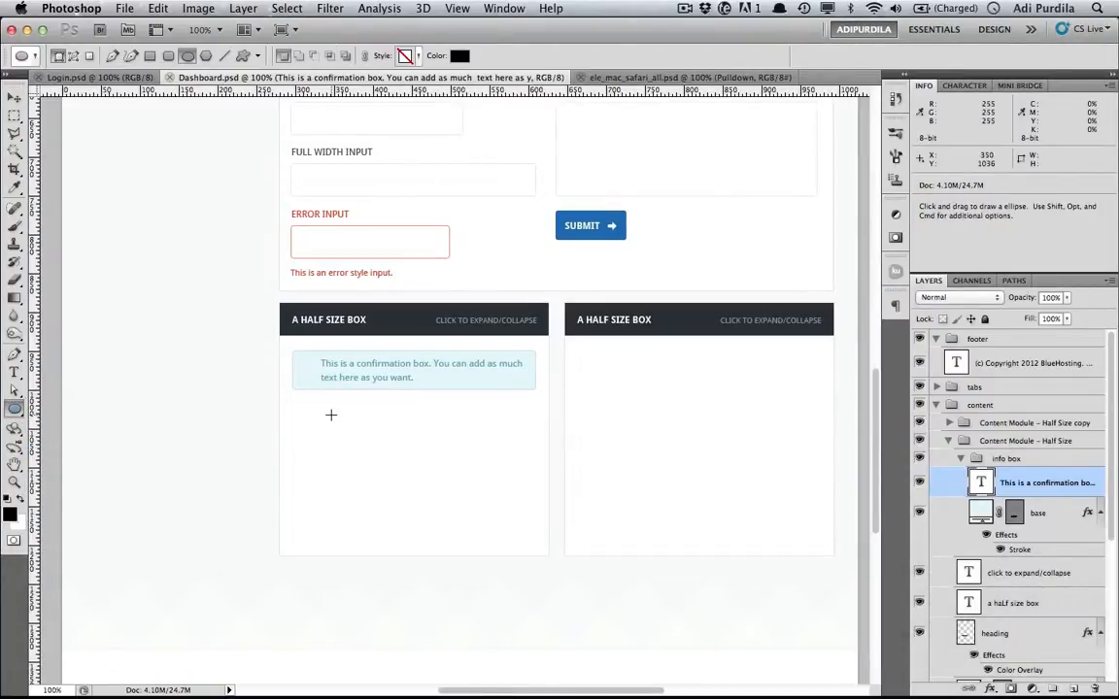
left_click_drag(330, 415, 308, 390)
key("Return")
key("v")
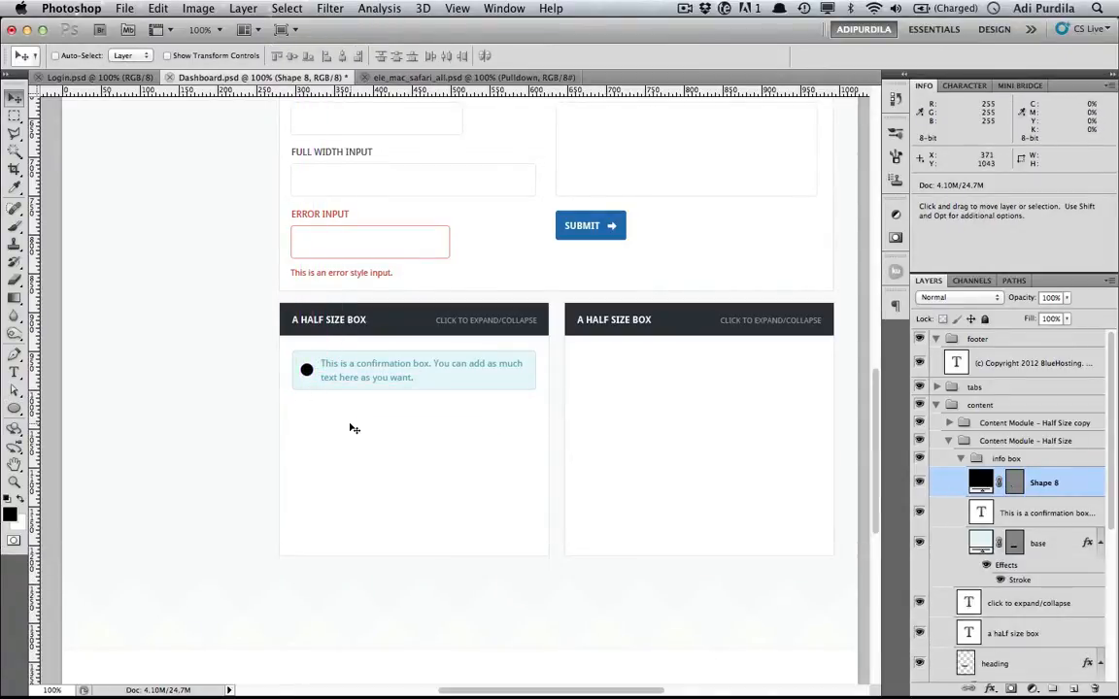
key("Down")
key("super+s")
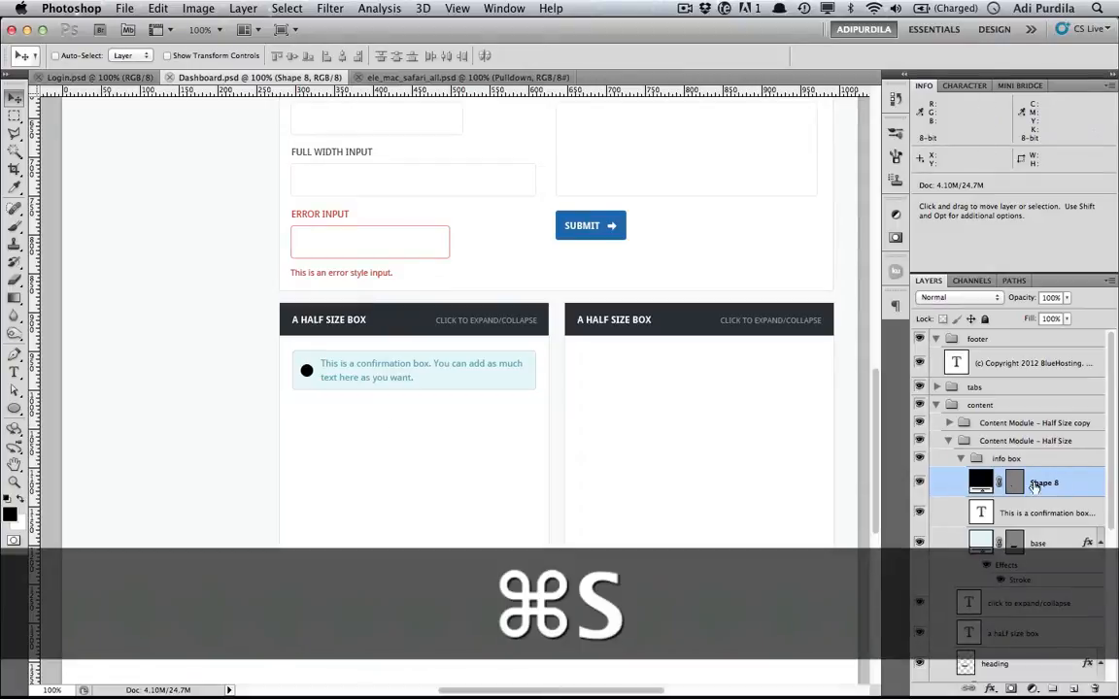
Step: Set the circle's fill color to #5a9bad and save the document
double_click(979, 483)
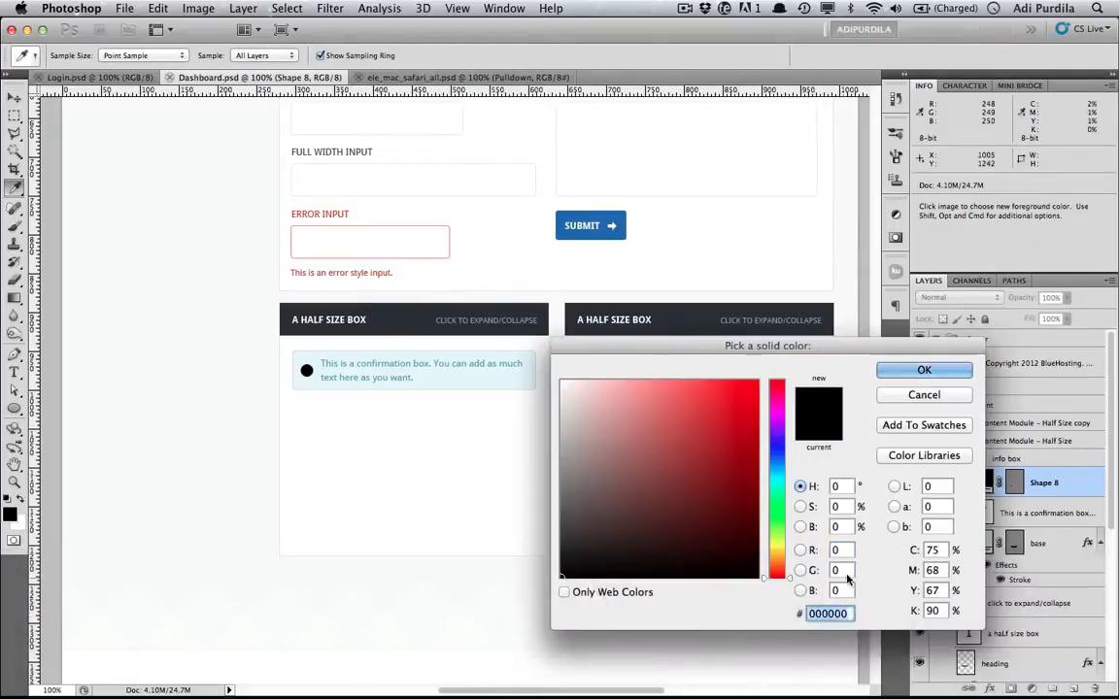
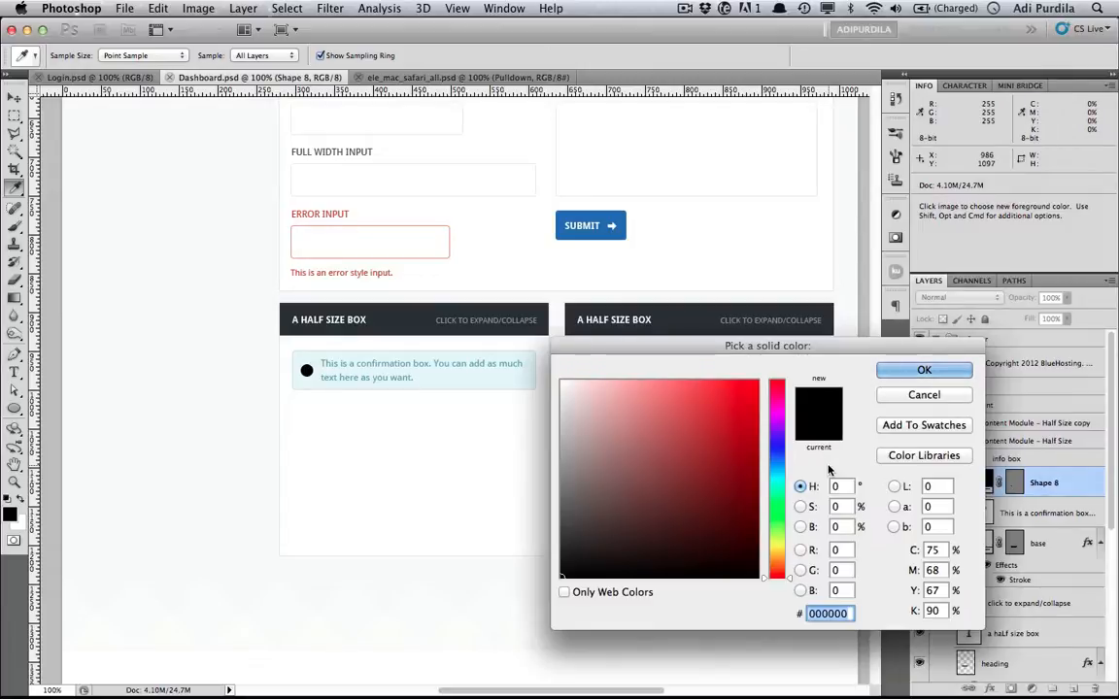
type("5a9")
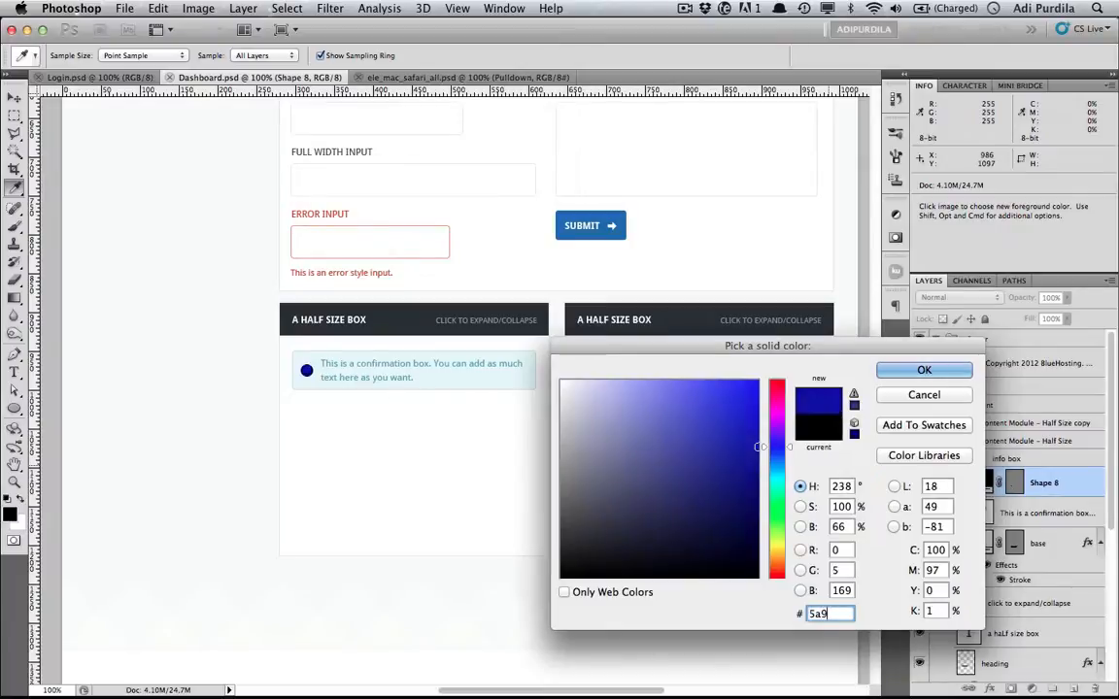
type("bad")
key("Return")
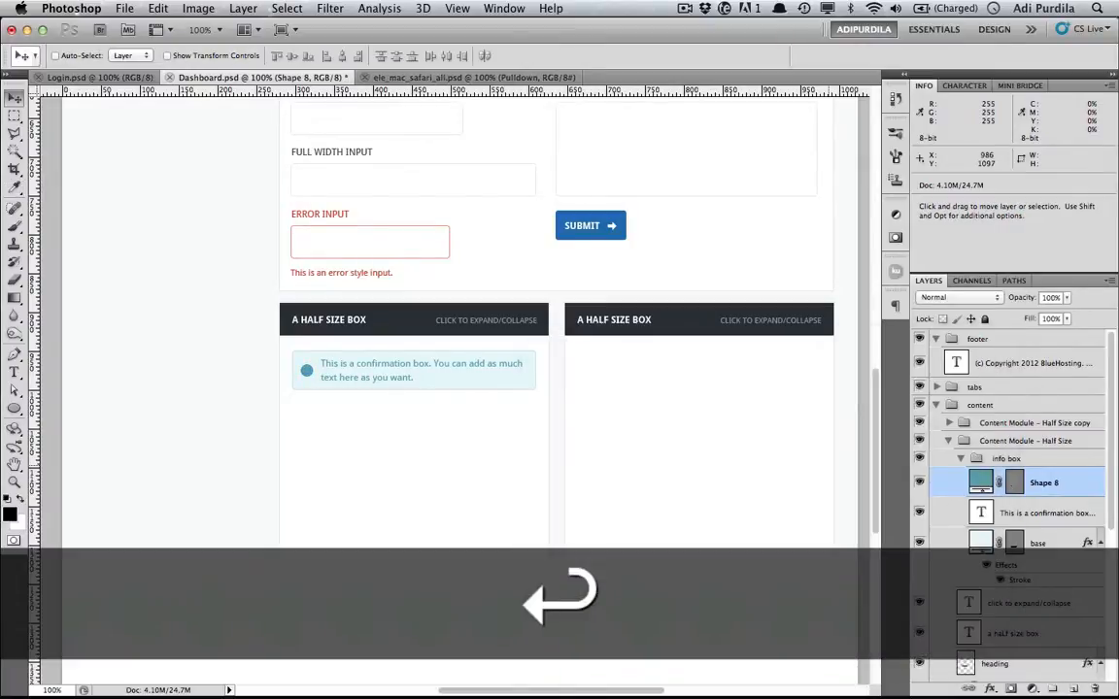
key("super+s")
key("super+t")
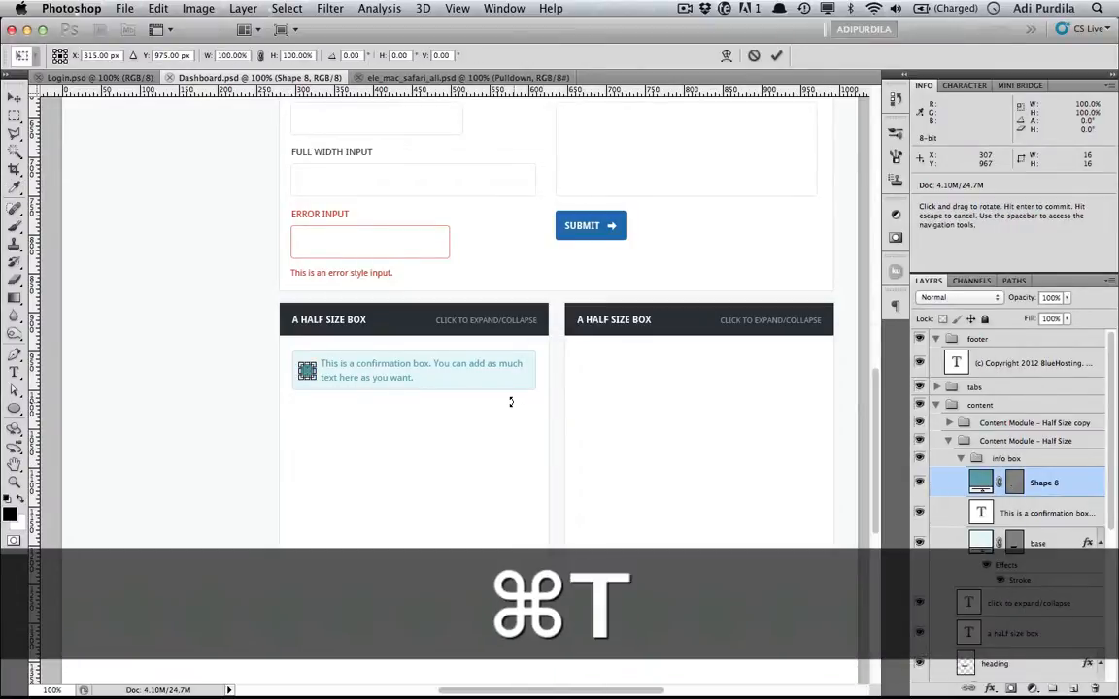
key("Escape")
Step: Add a white letter "i" over the circle and center it inside
key("z")
left_click(285, 367)
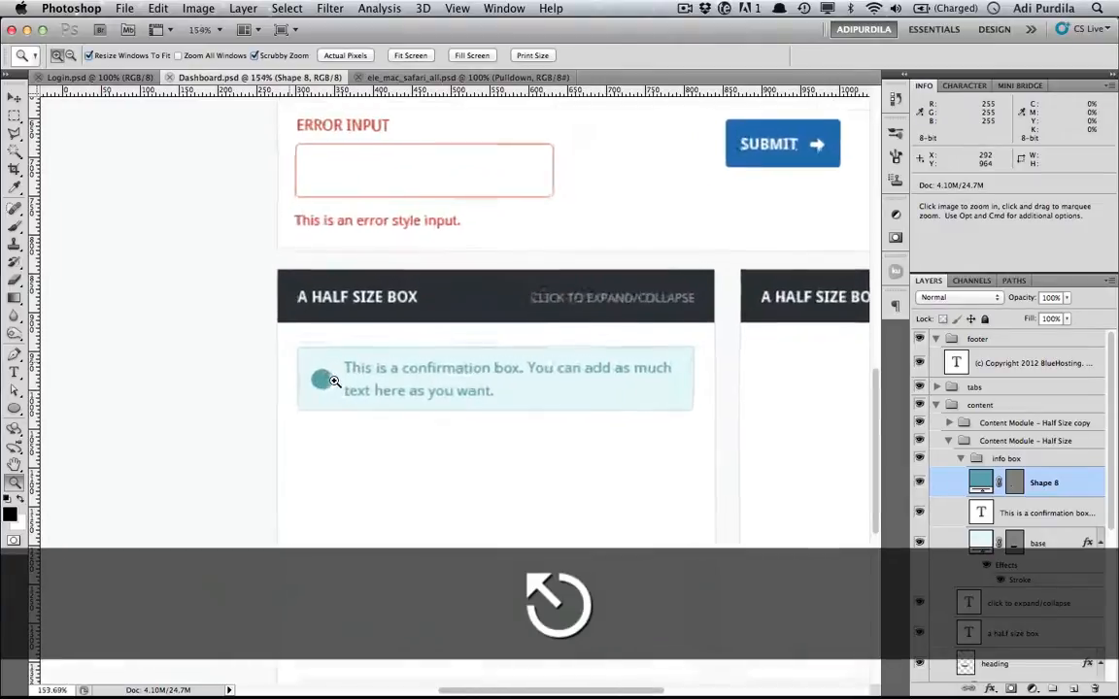
left_click_drag(333, 381, 362, 396)
key("v")
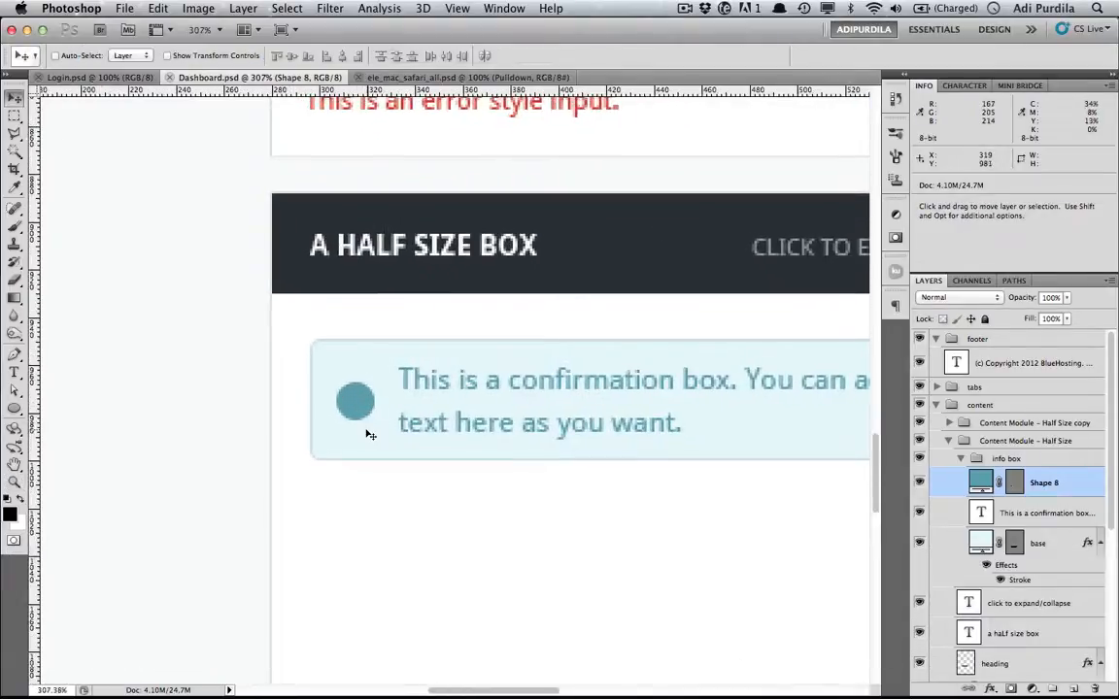
key("t")
left_click(355, 401)
type("i")
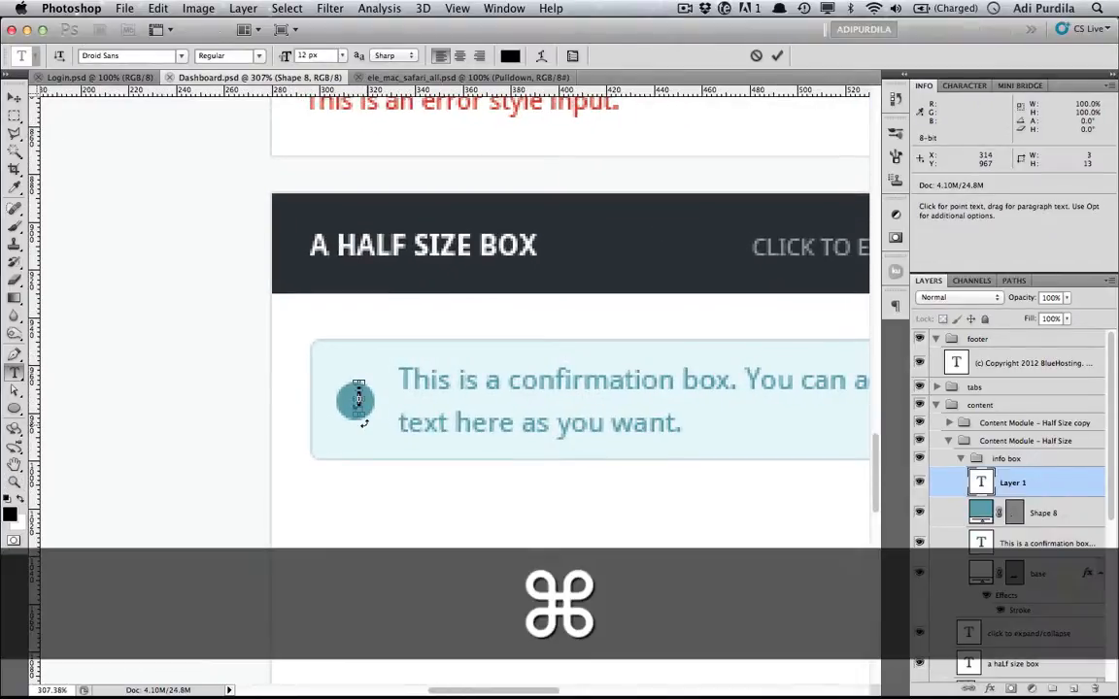
key("super+Return")
key("super+BackSpace")
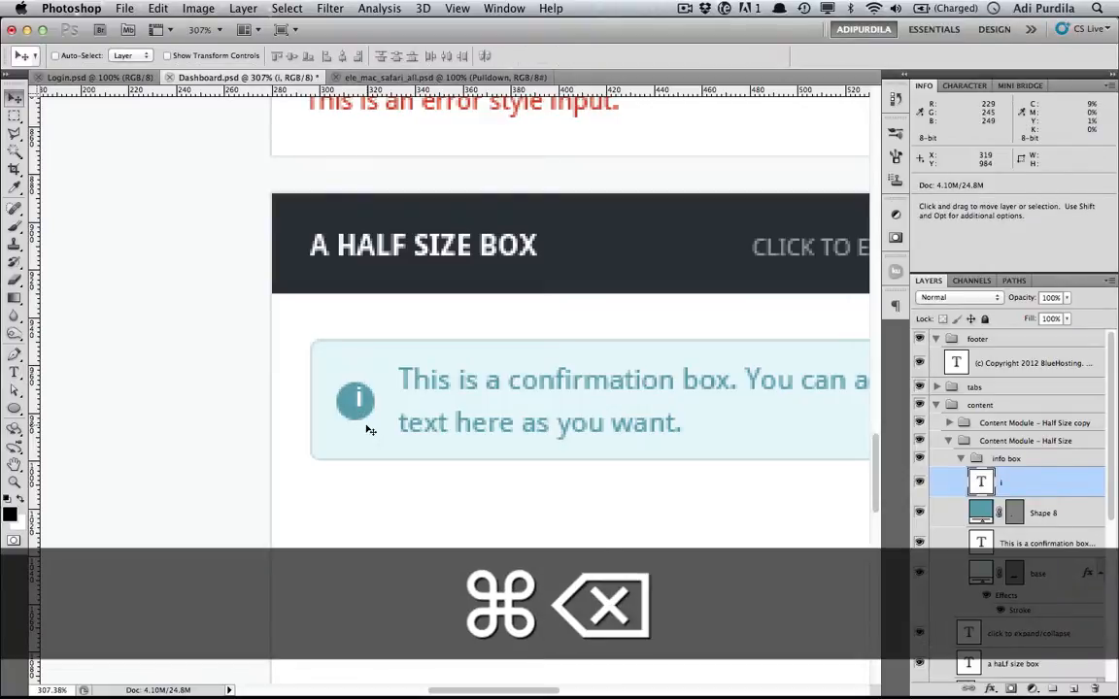
left_click_drag(369, 430, 369, 435)
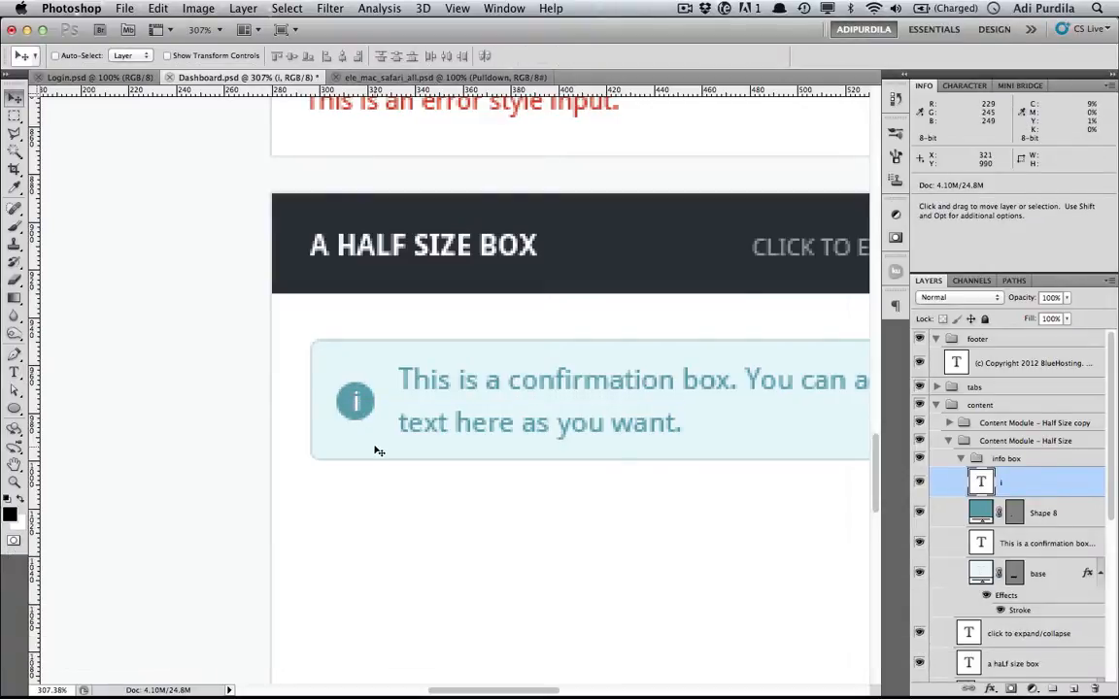
key("Left")
Step: Change the font of the "i" to Handwriting - Dakota
key("t")
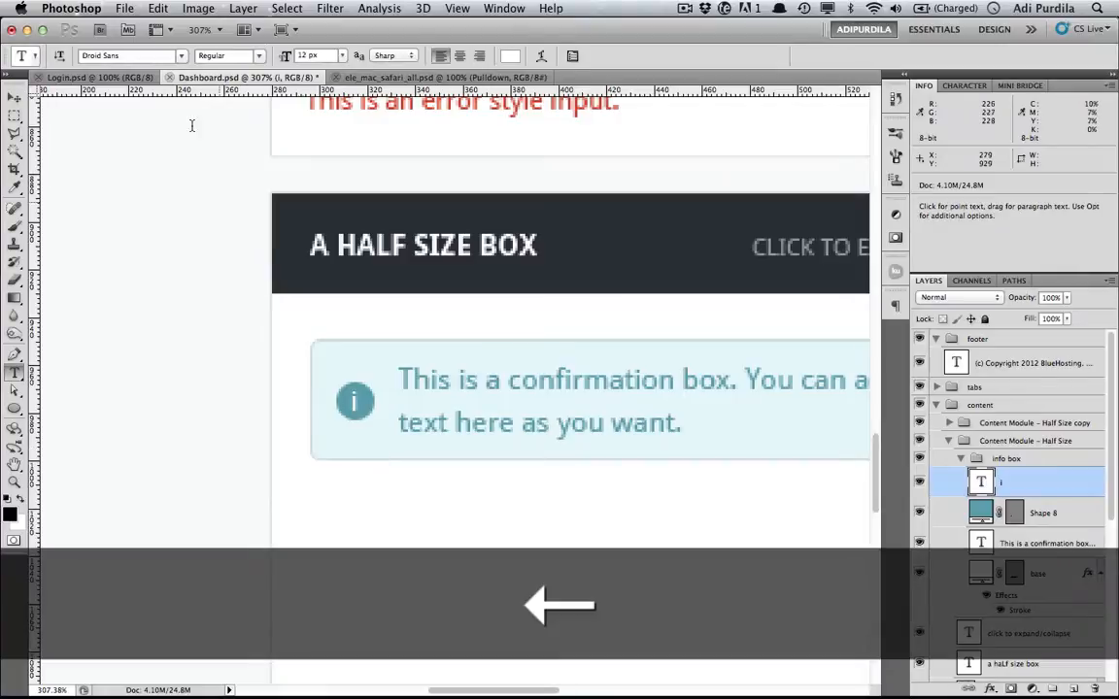
left_click(181, 58)
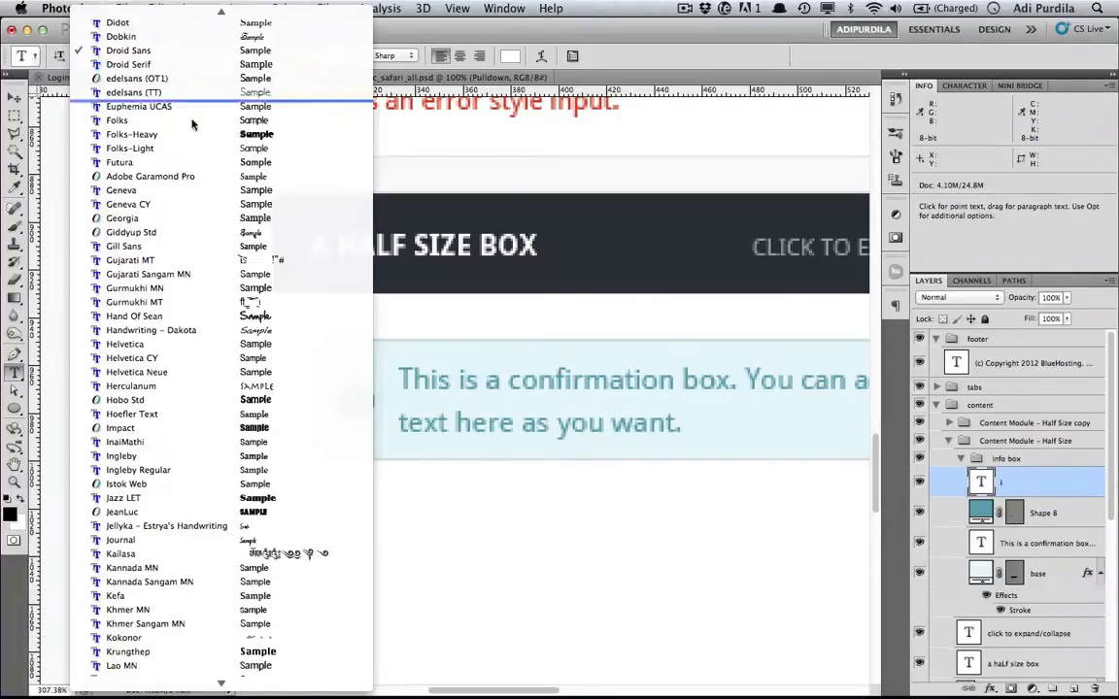
left_click(236, 332)
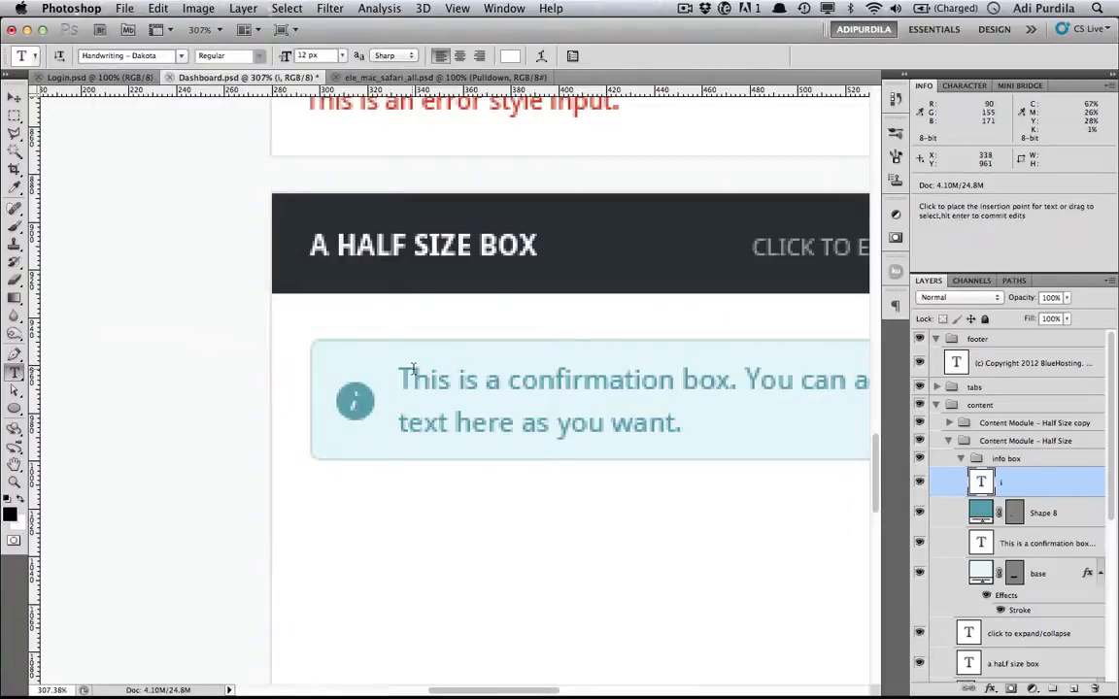
Step: Set the font of the "i" letter in the info icon to Aller
left_click(182, 56)
scroll(218, 289, "up", 15)
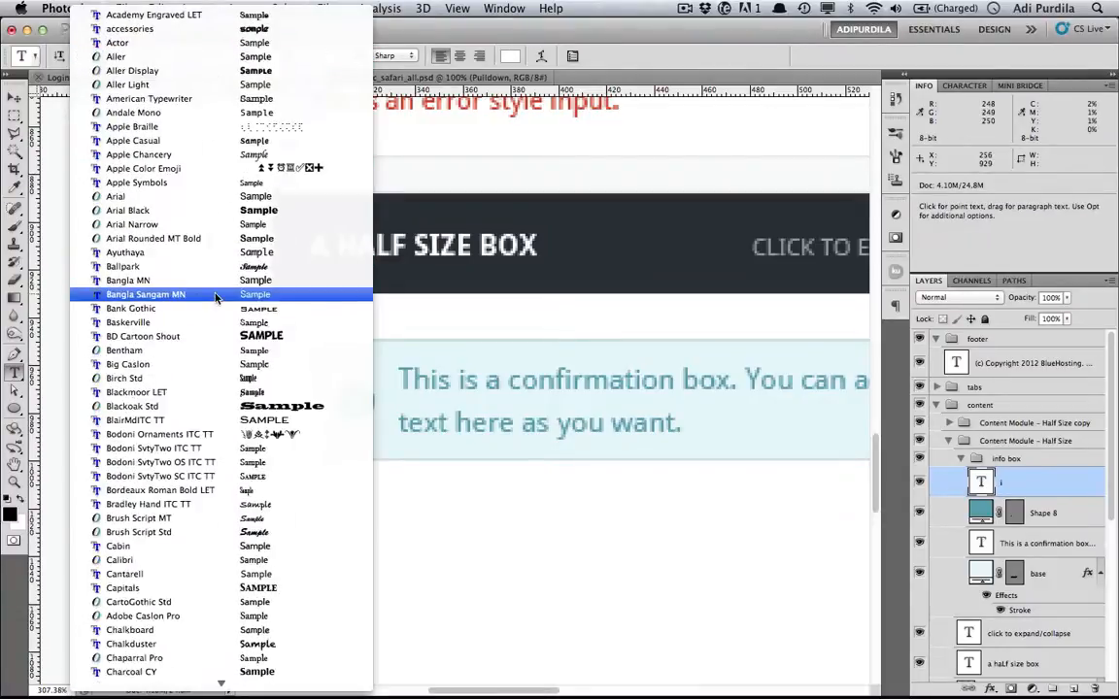
left_click(226, 56)
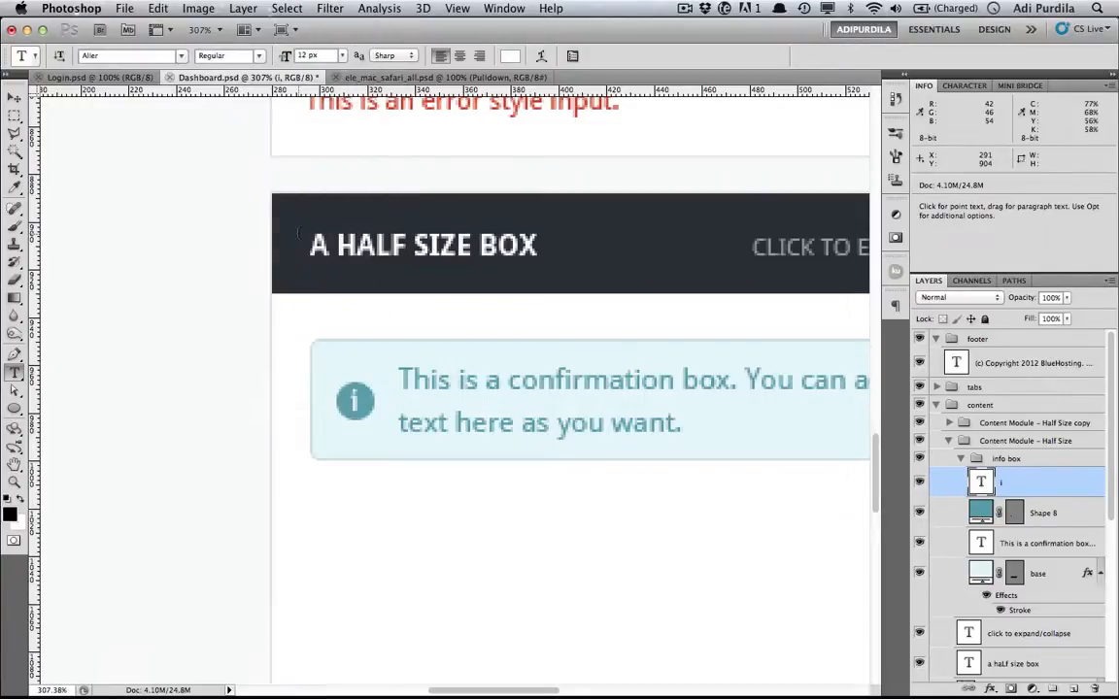
key("super+1")
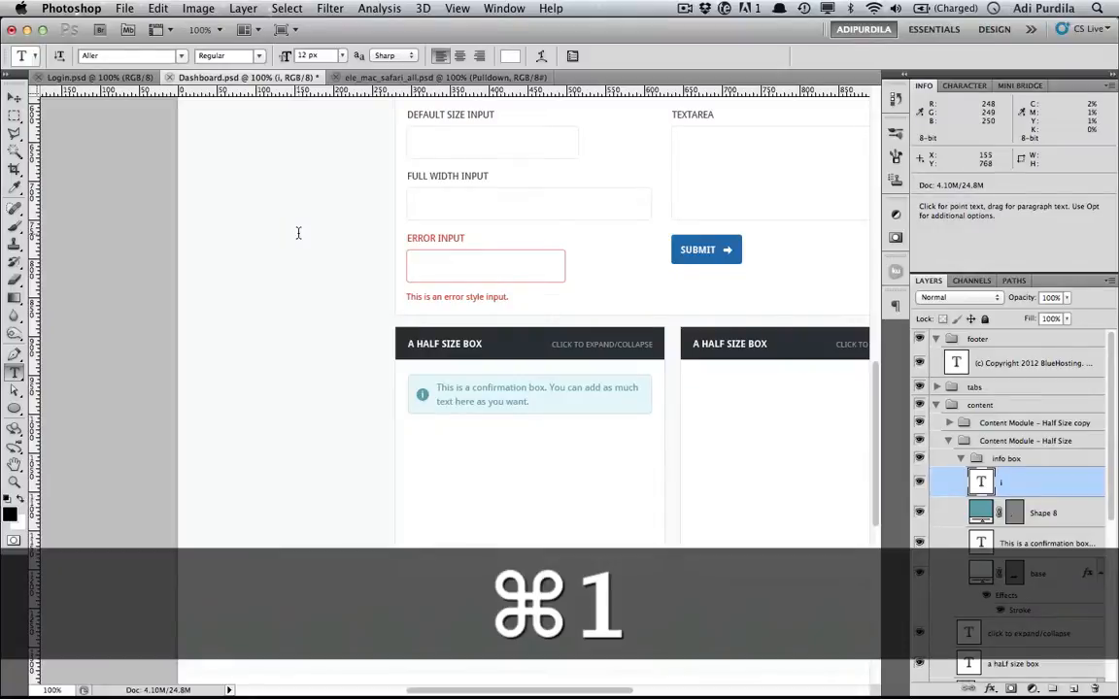
Step: Change the info icon's "i" letter to the American Typewriter font and save the document
left_click(180, 56)
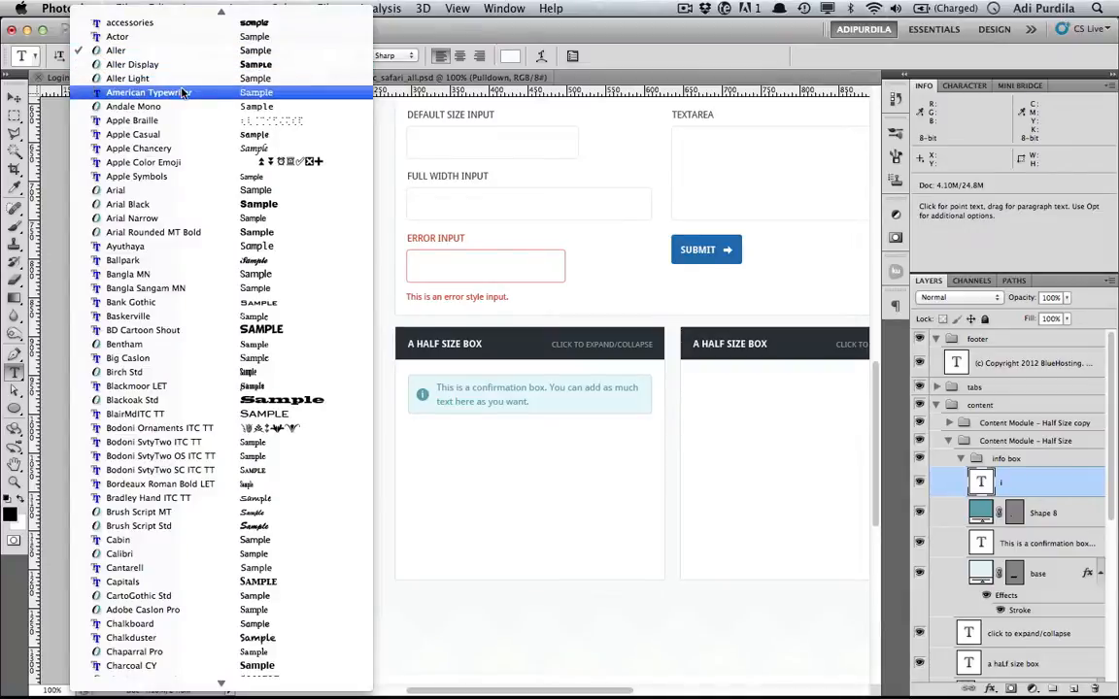
left_click(182, 91)
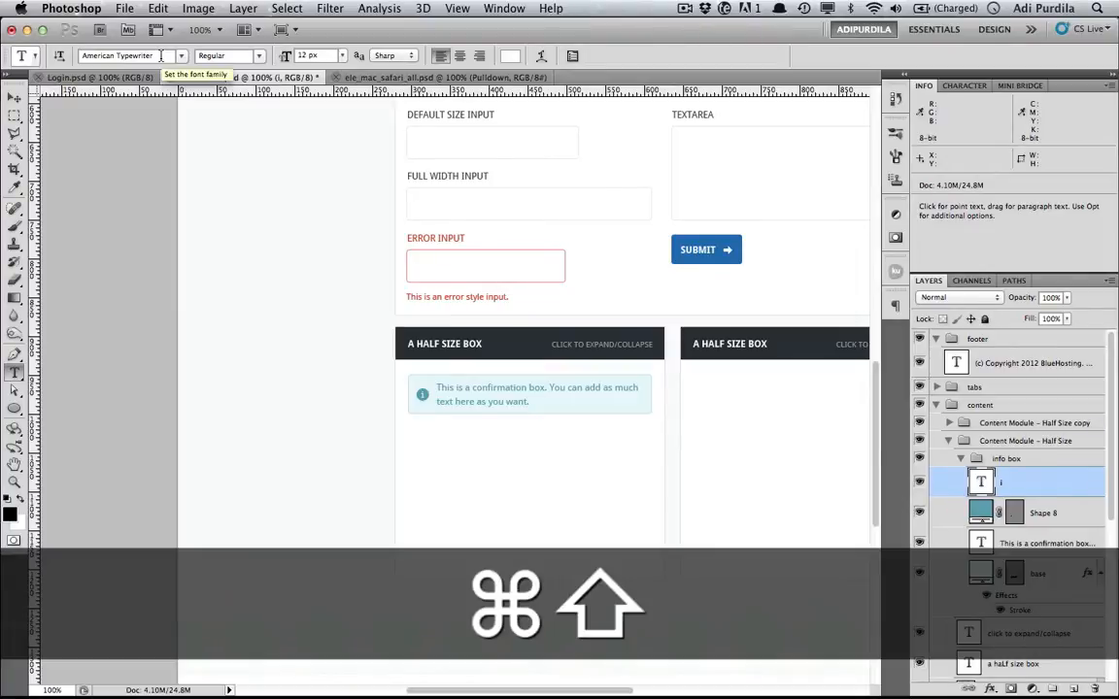
key("super+shift+1")
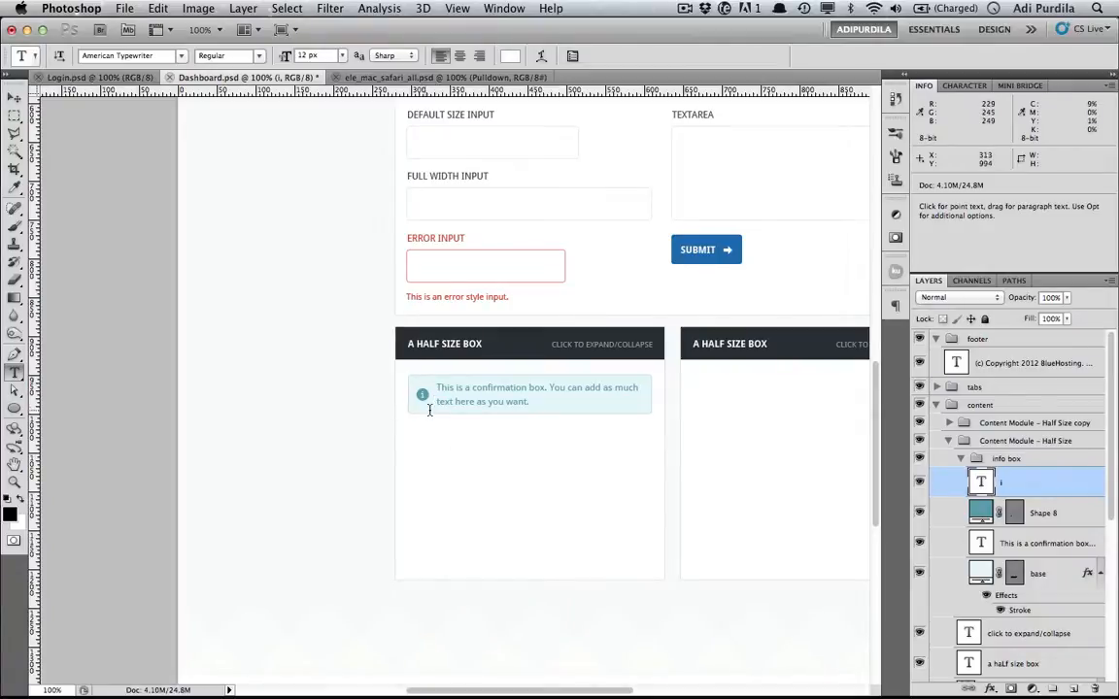
key("v")
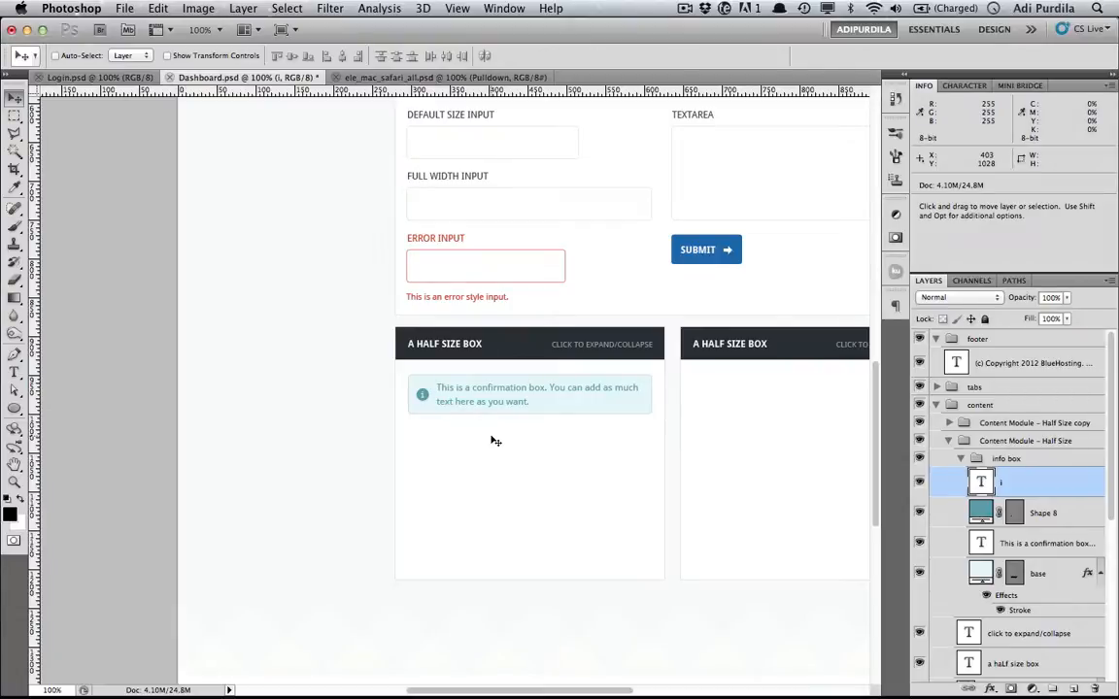
key("super+s")
Step: Set the info icon's "i" letter to the Bold style and save the document
key("t")
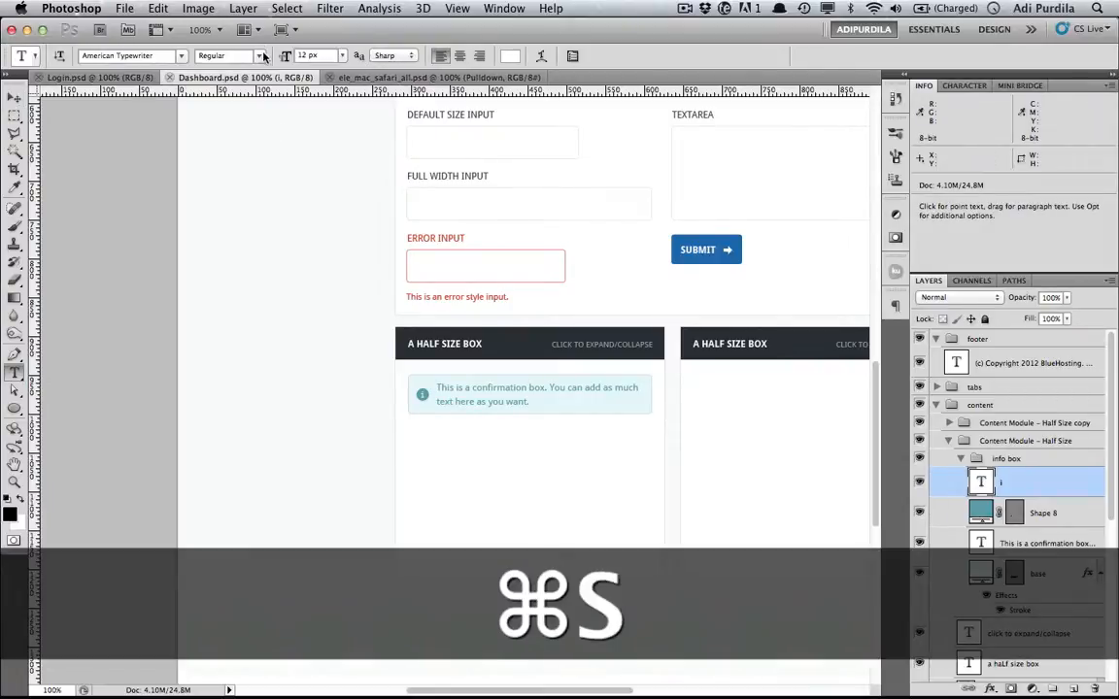
left_click(238, 55)
left_click(255, 107)
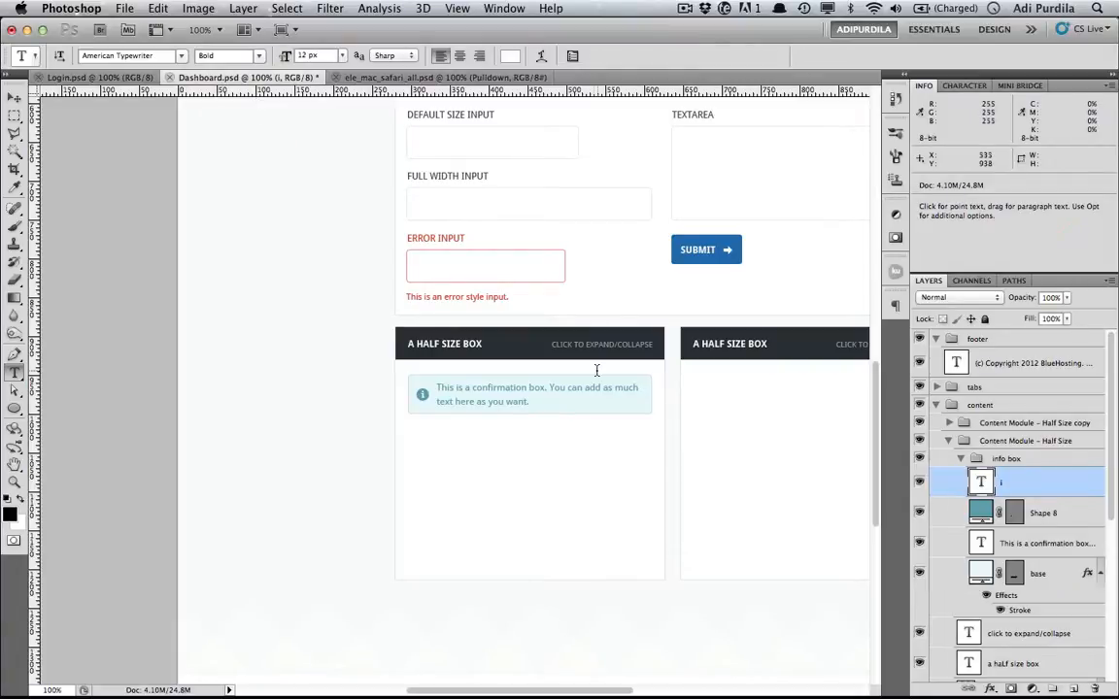
key("super+s")
key("v")
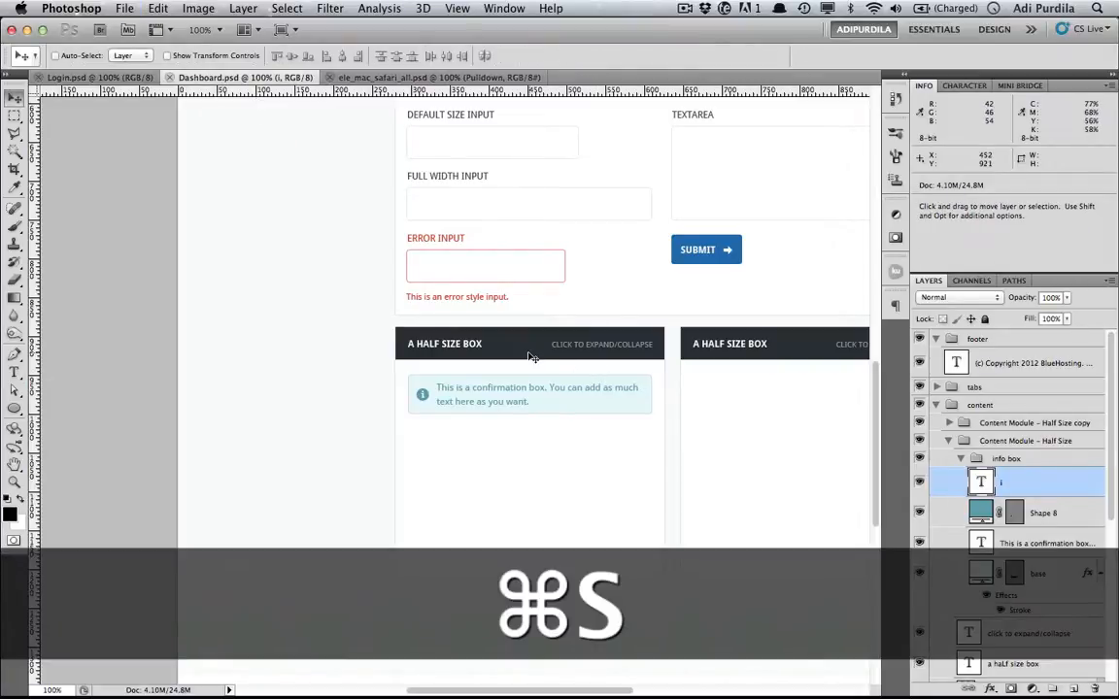
Step: Duplicate the collapsed info box group straight down, just below the original in the half size box, and save the document
left_click(960, 461)
key("super+s")
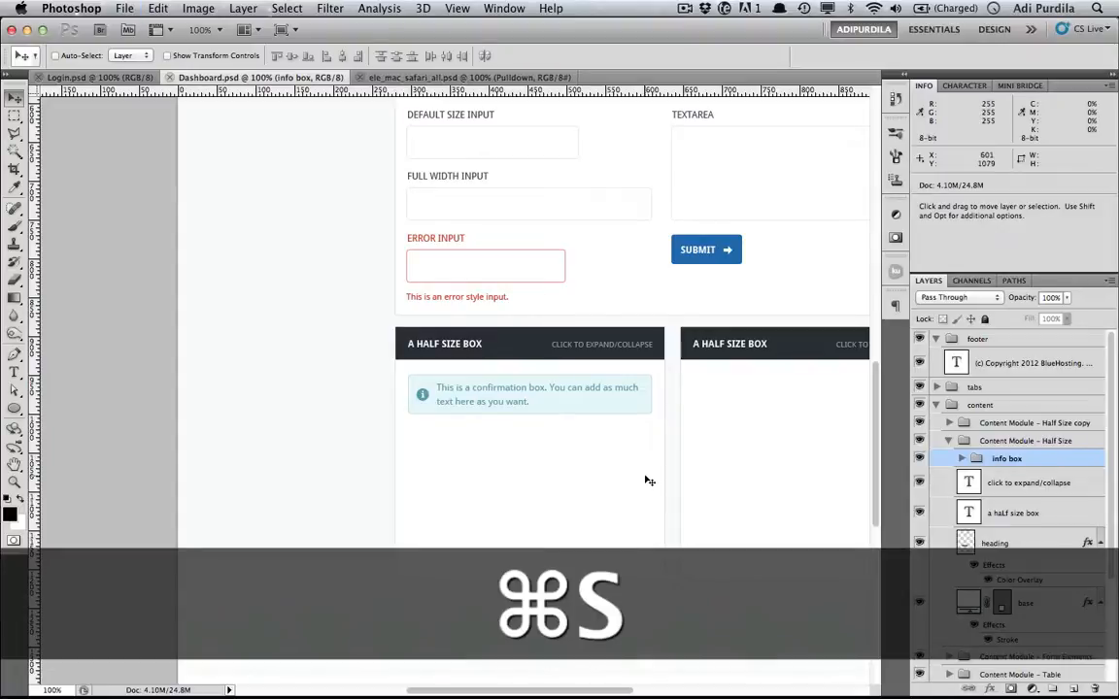
left_click_drag(531, 412, 534, 458)
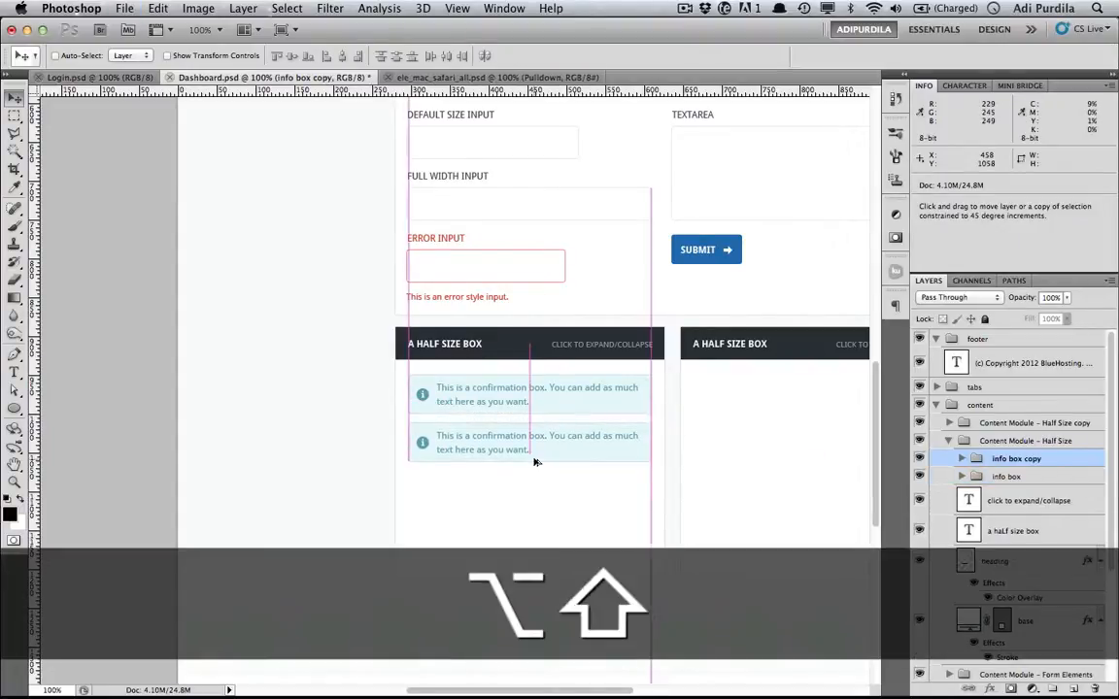
key("Down")
key("super+s")
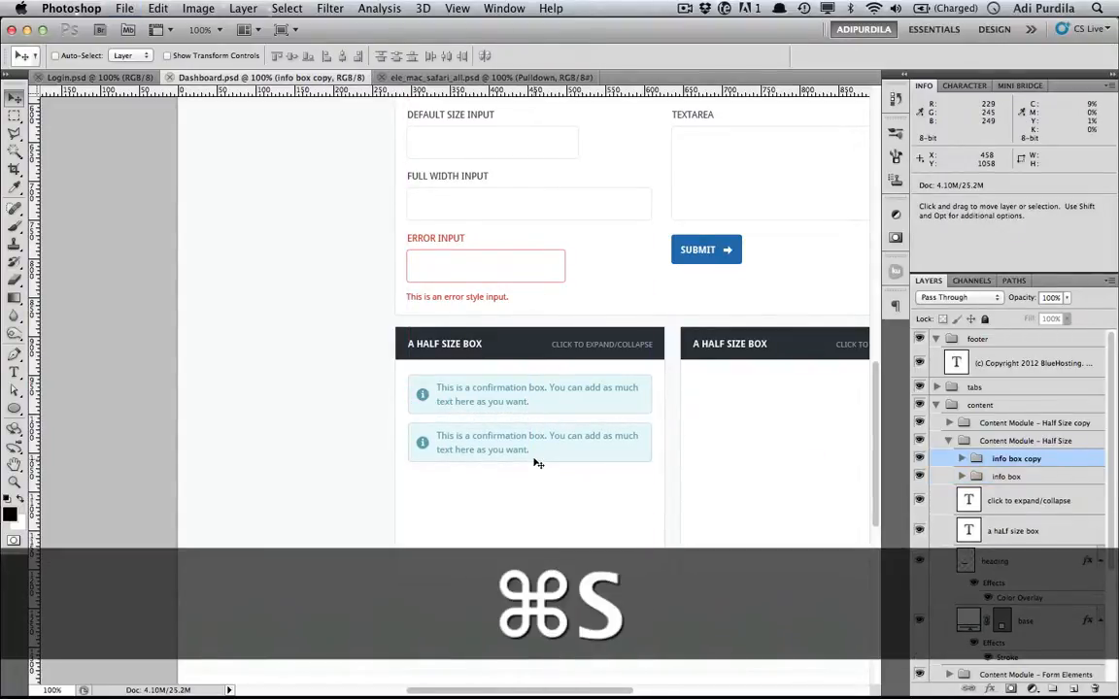
Step: Replace "confirmation" with "error" in the lower box's message so it begins "This is a error box"
key("t")
left_click(449, 440)
left_click_drag(473, 436, 527, 436)
type("Error")
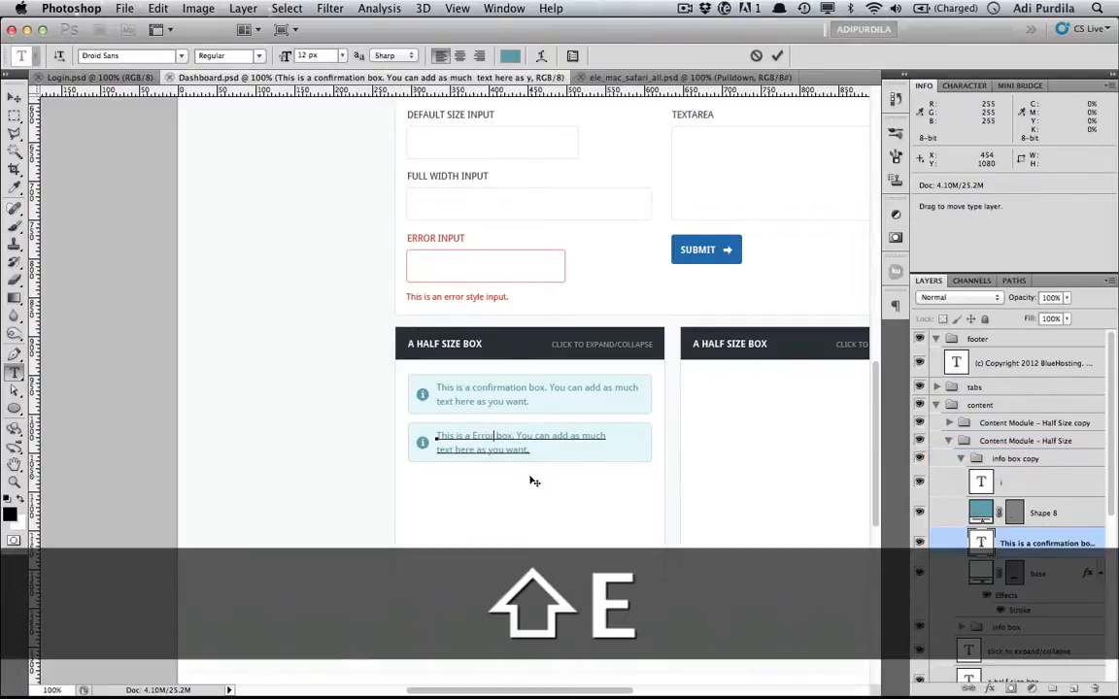
key("Left")
key("Left")
key("shift+Left")
type("e")
key("super+Return")
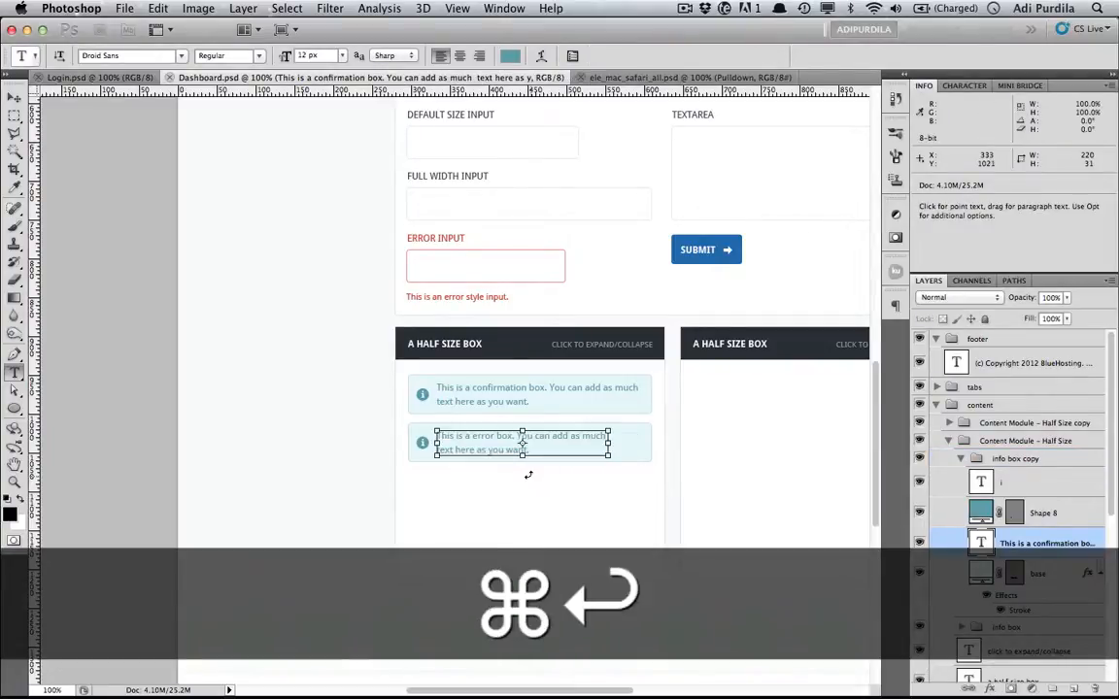
Step: Rename the duplicated info box group as "error box"
double_click(1020, 460)
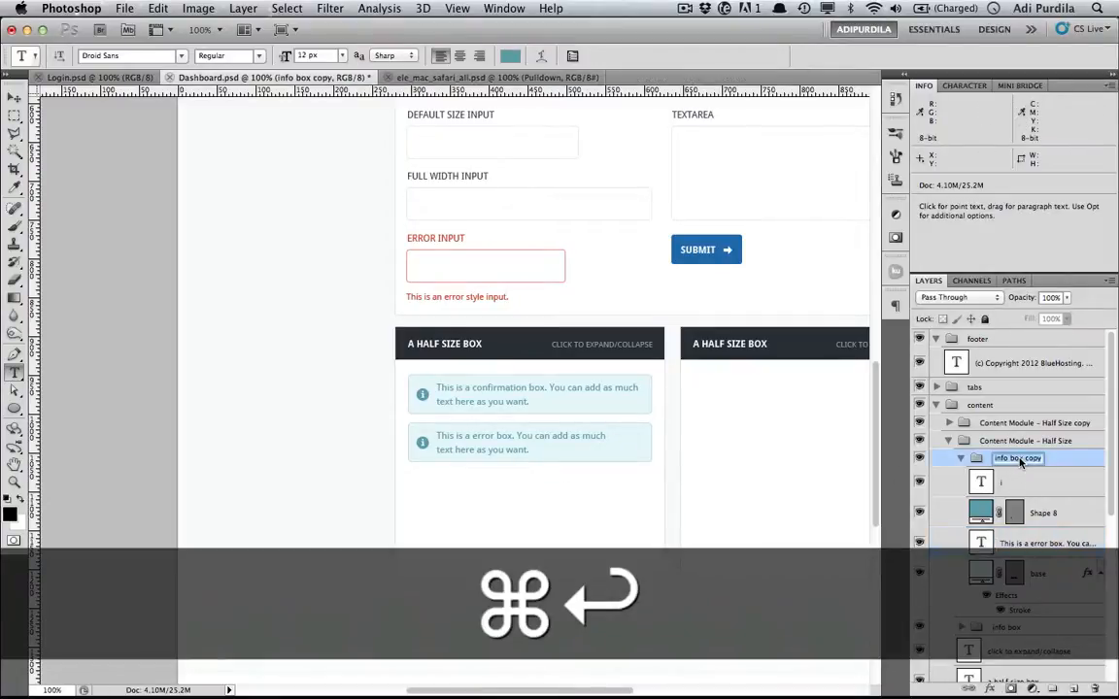
type("error box")
key("Return")
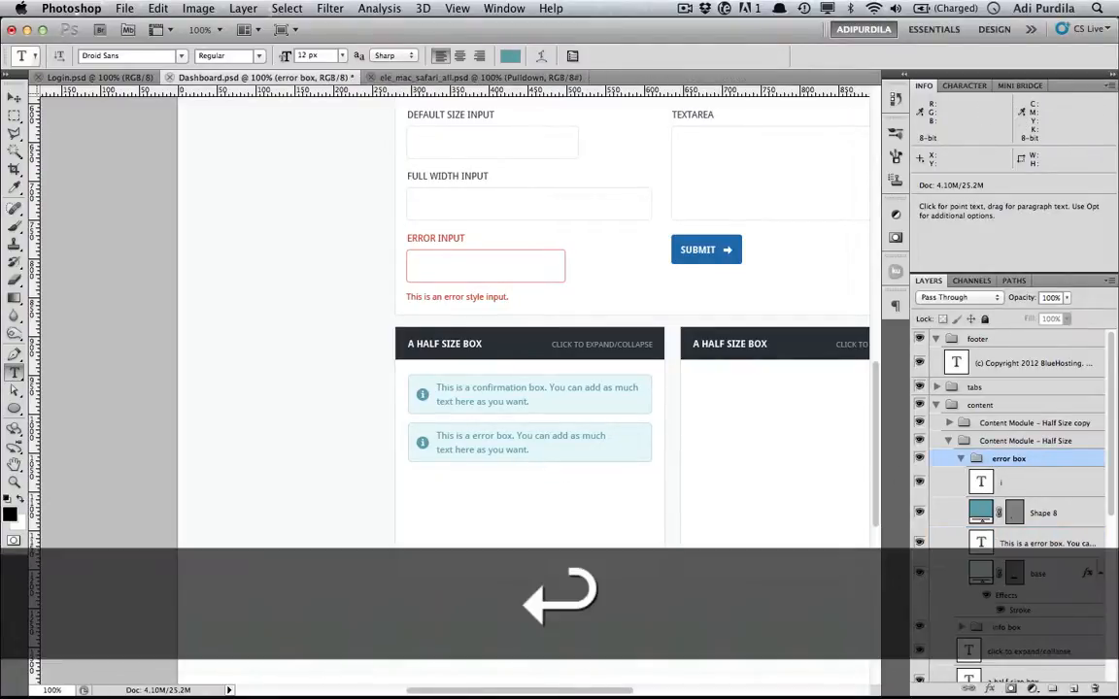
Step: Set the fill colour of the error box's base shape to ede8e4
double_click(981, 573)
double_click(823, 615)
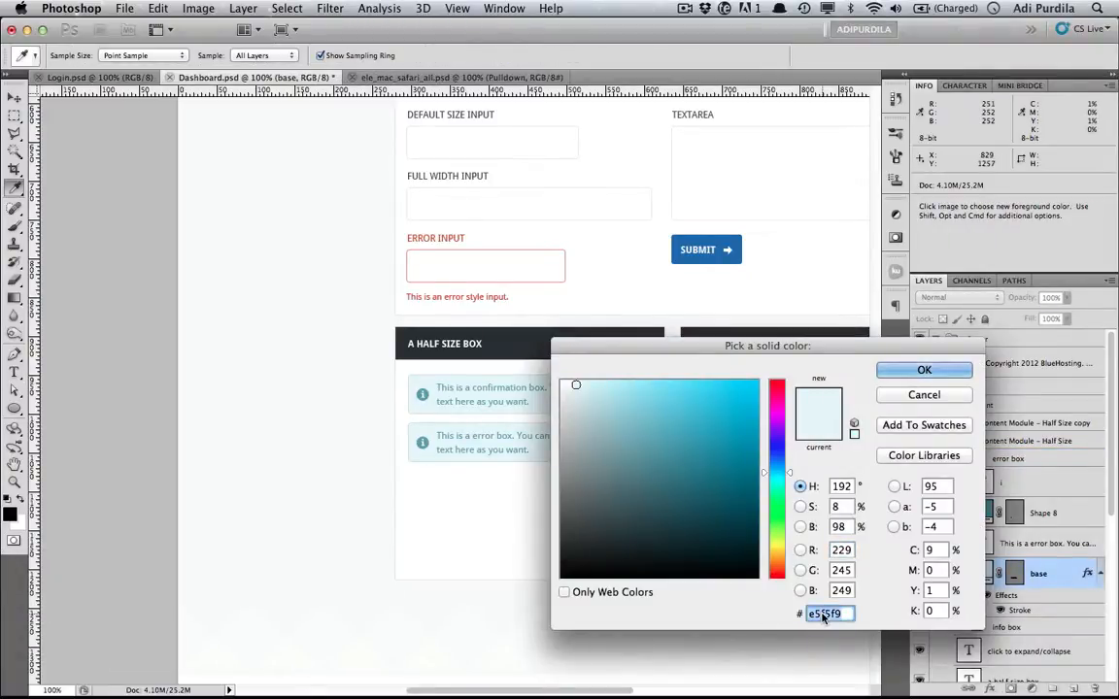
type("ede8e4")
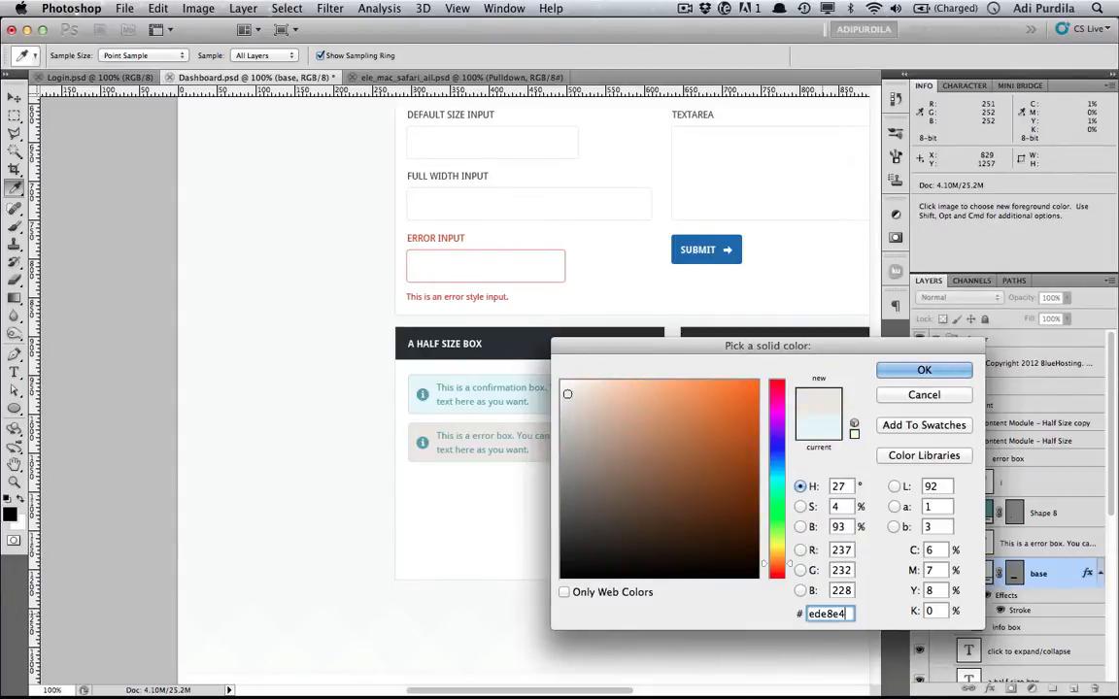
key("Return")
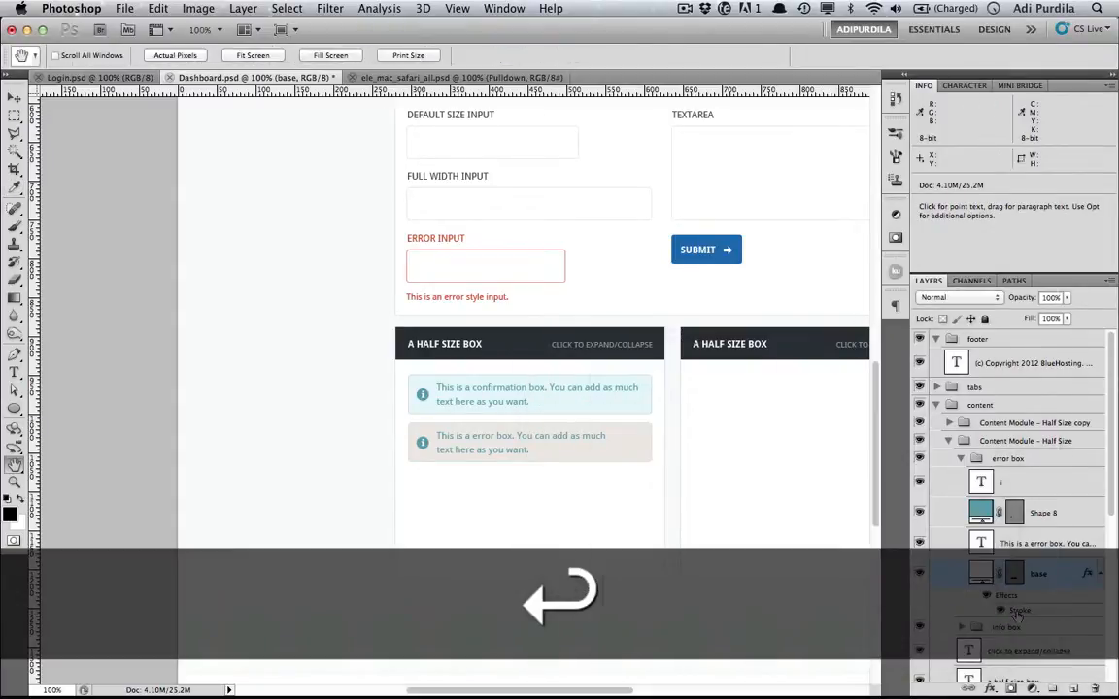
Step: Set the stroke colour of the error box's base shape to e6bbb3
double_click(1018, 614)
left_click(759, 521)
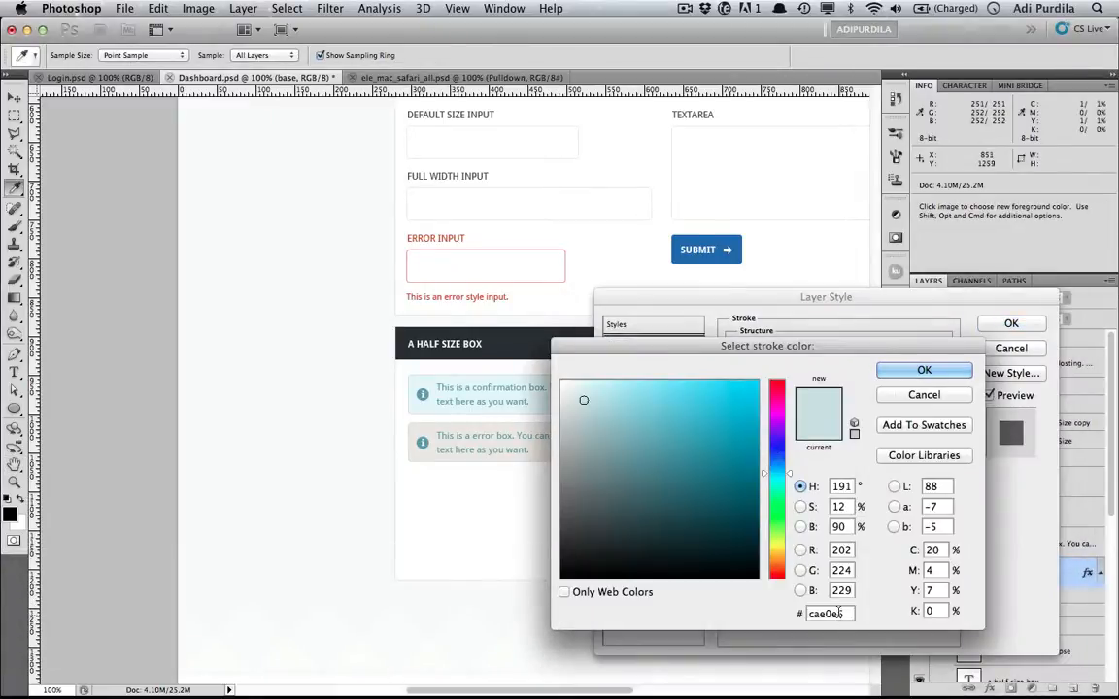
double_click(840, 613)
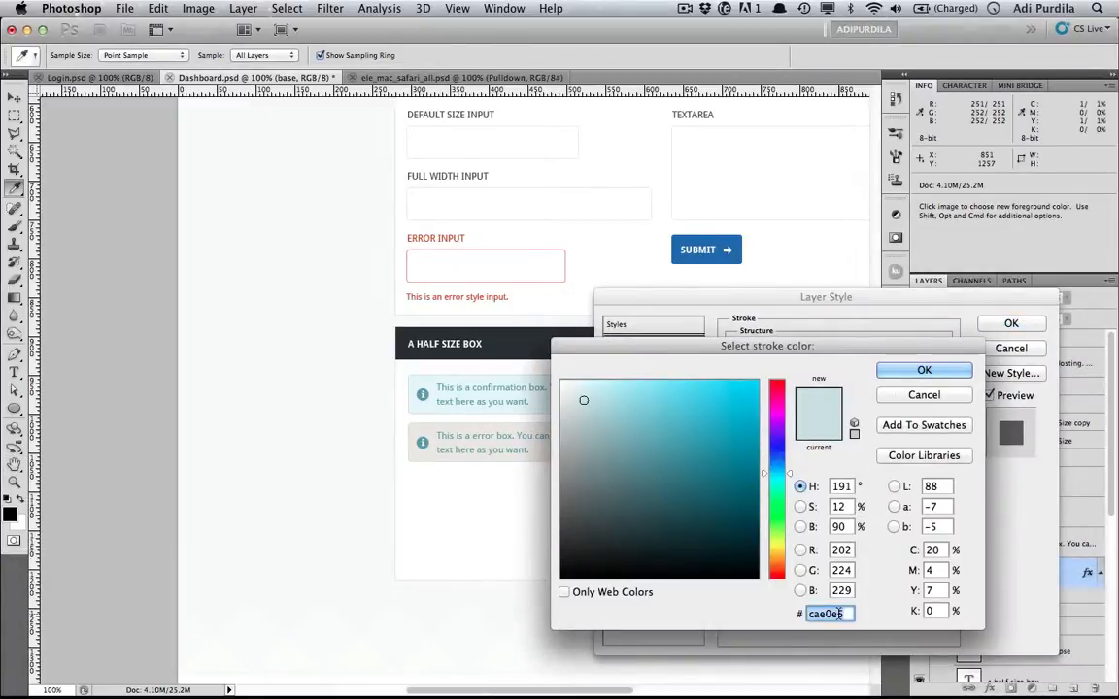
type("e6")
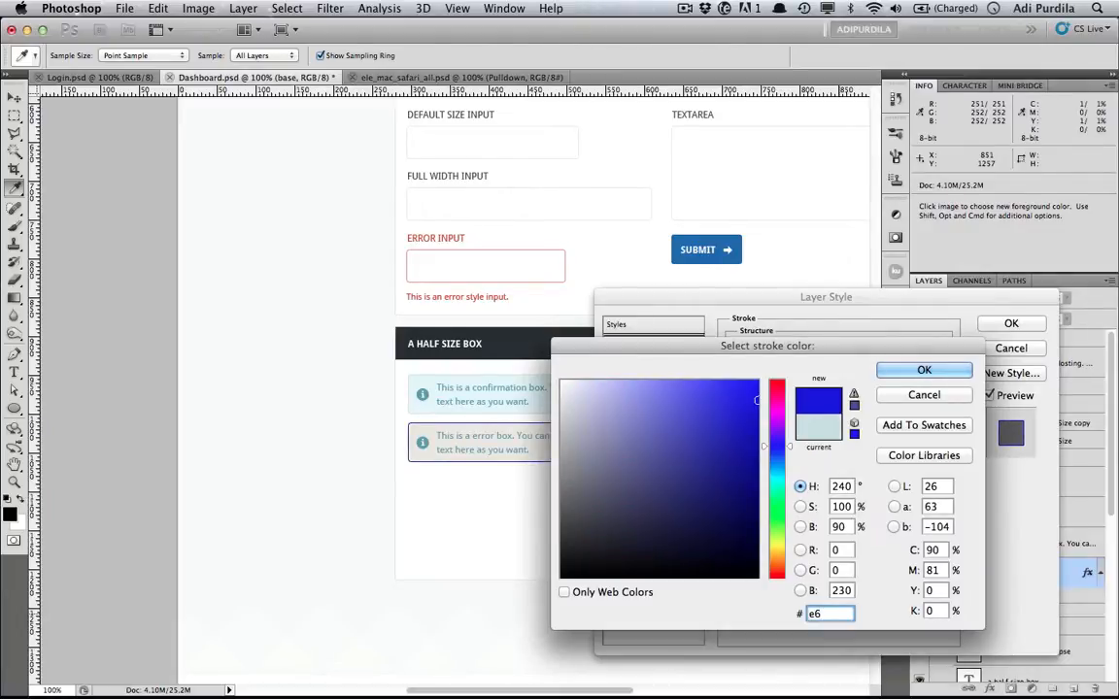
type("bbb3")
key("Return")
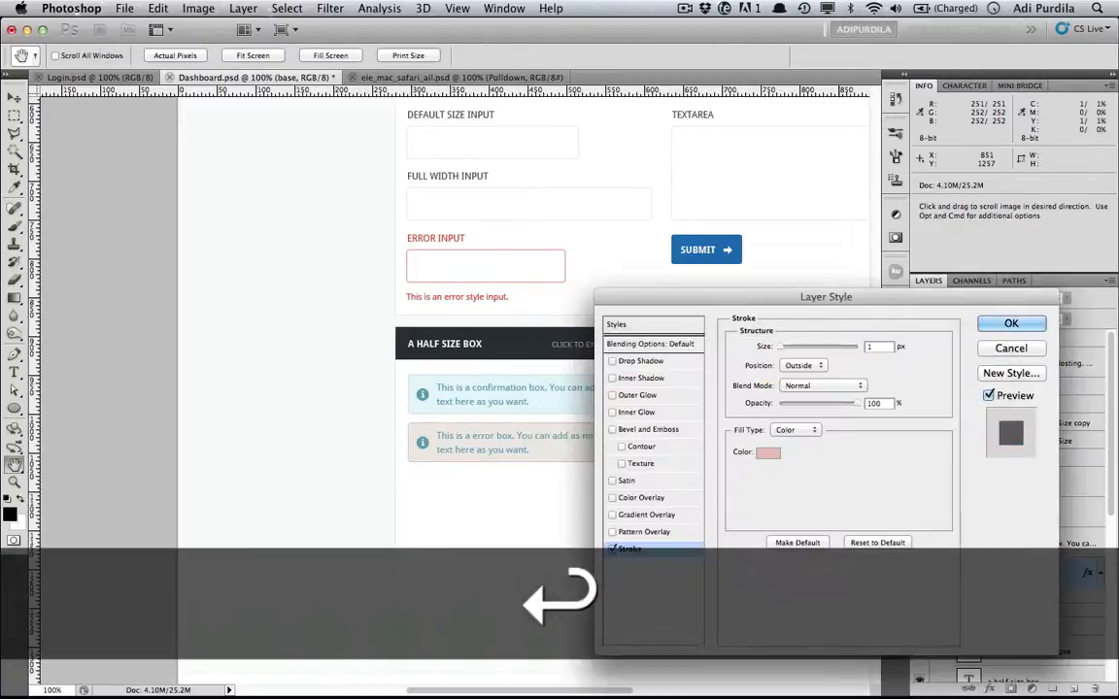
key("Return")
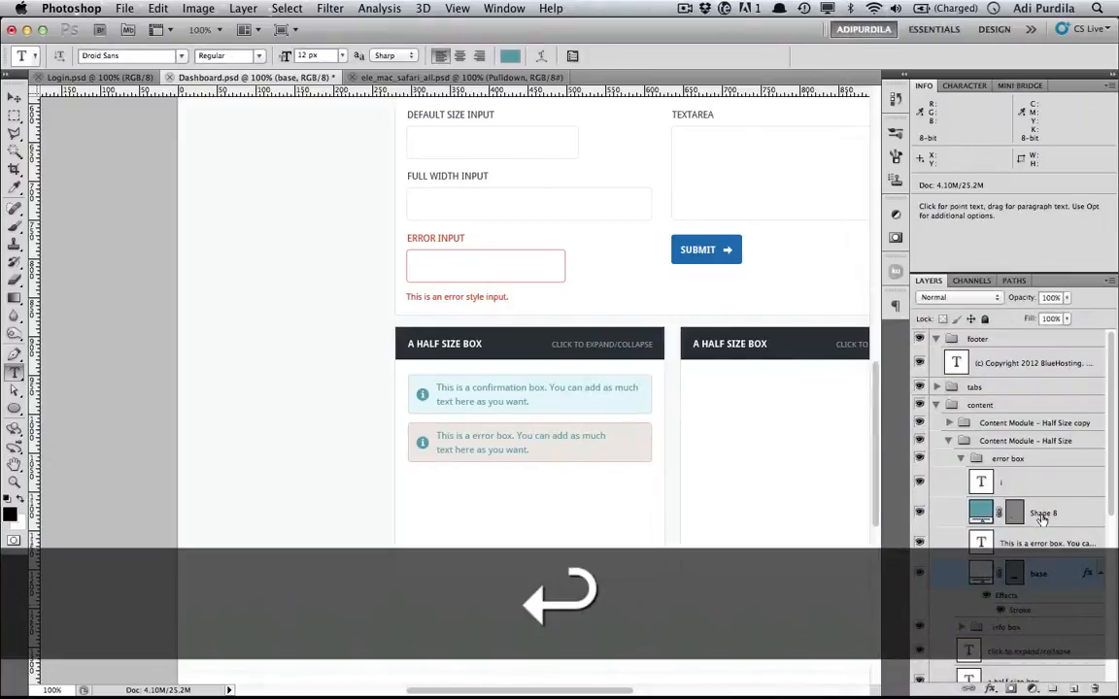
Step: Set the colour of the error box's message text to cf4425 and save the document
left_click(1041, 520)
left_click(1022, 546)
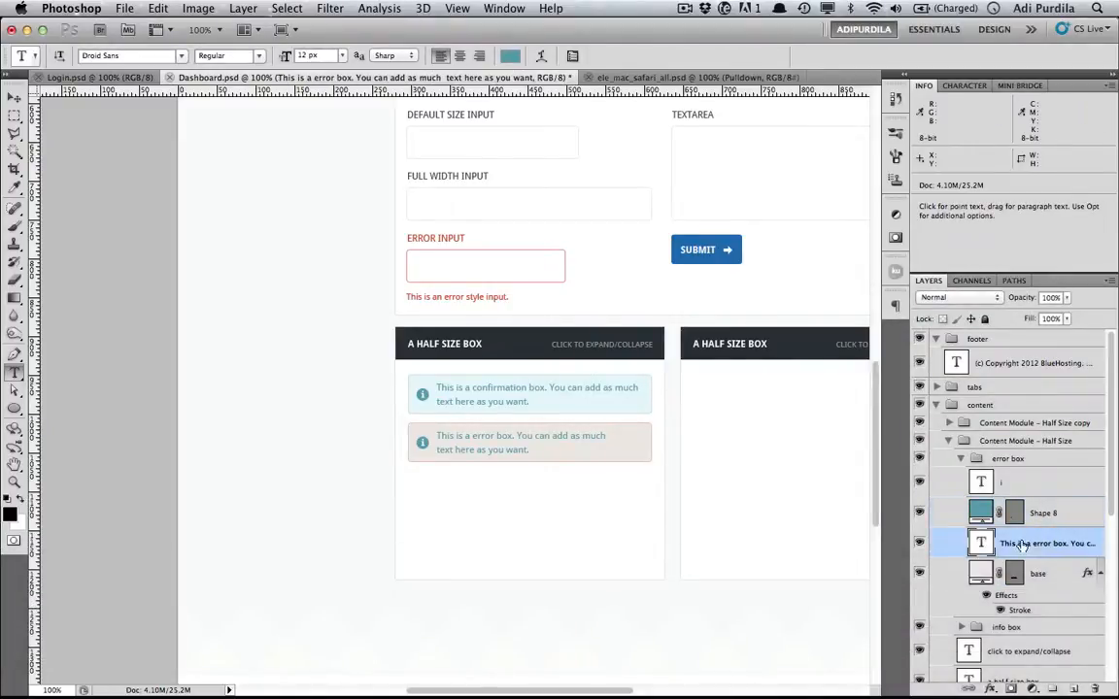
left_click(509, 56)
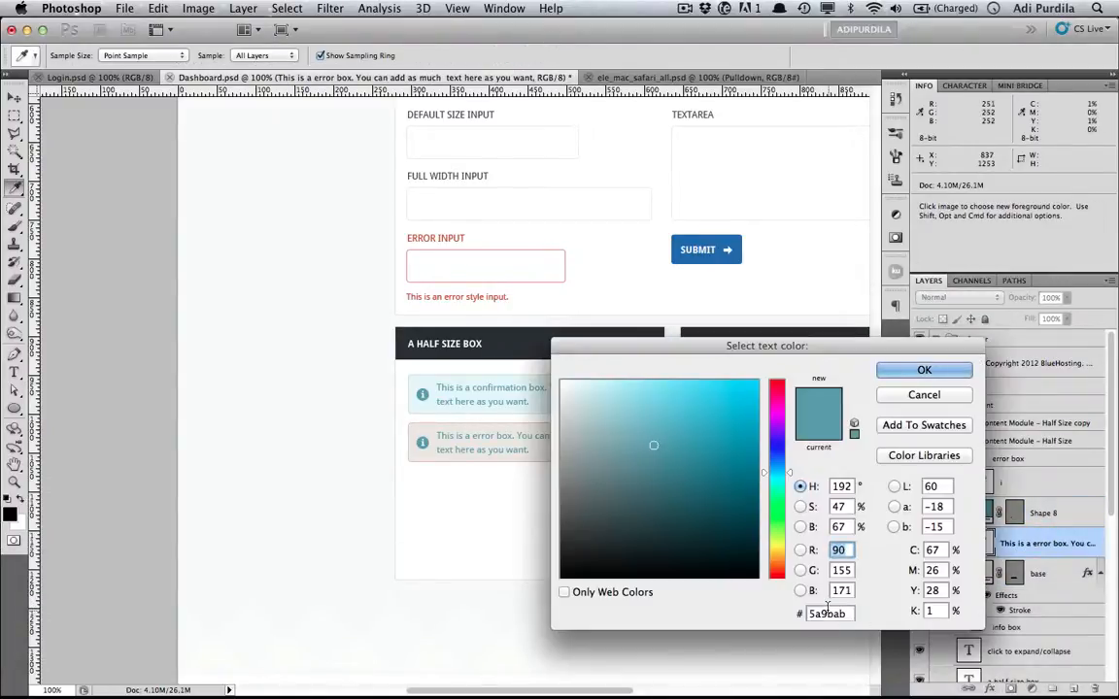
double_click(828, 614)
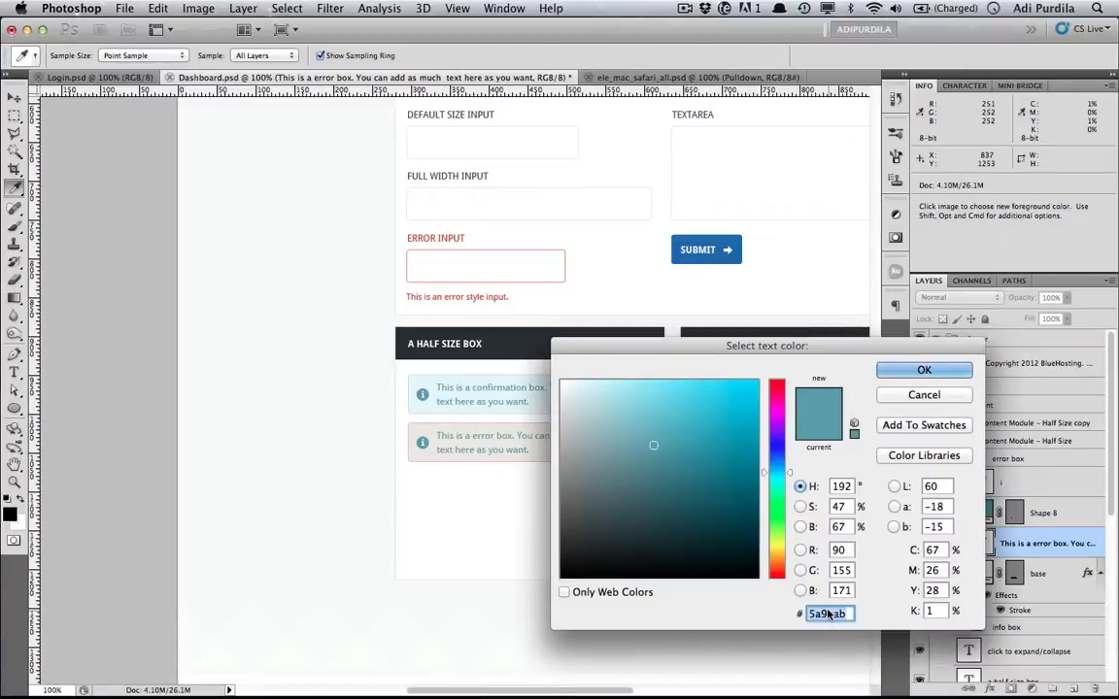
type("cf")
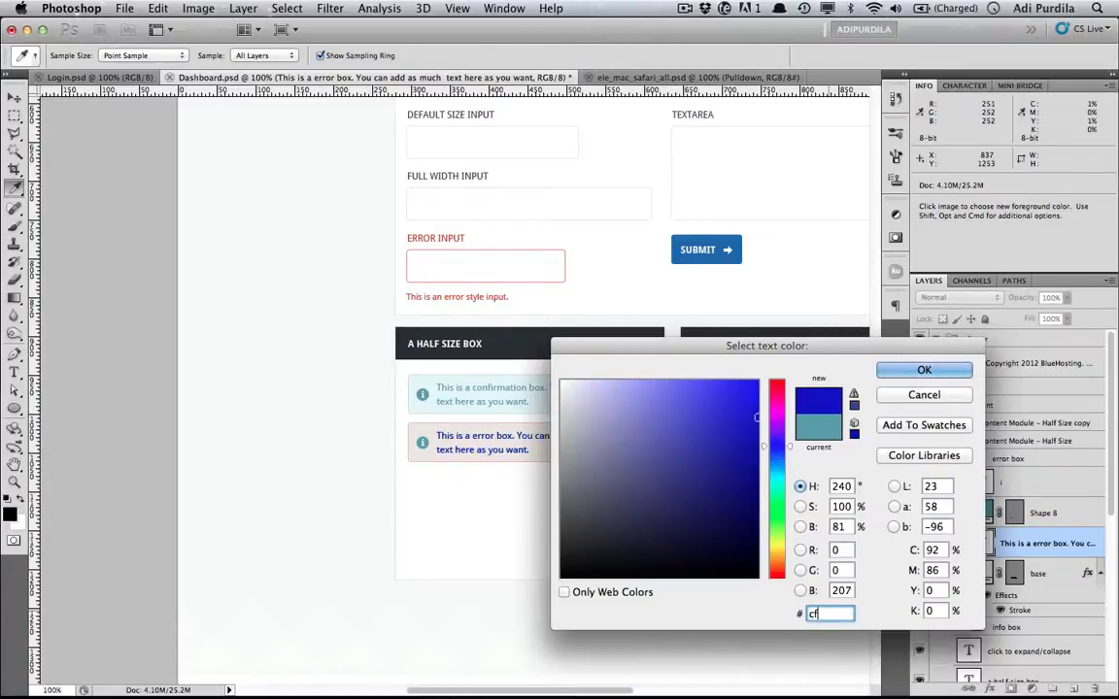
type("4427")
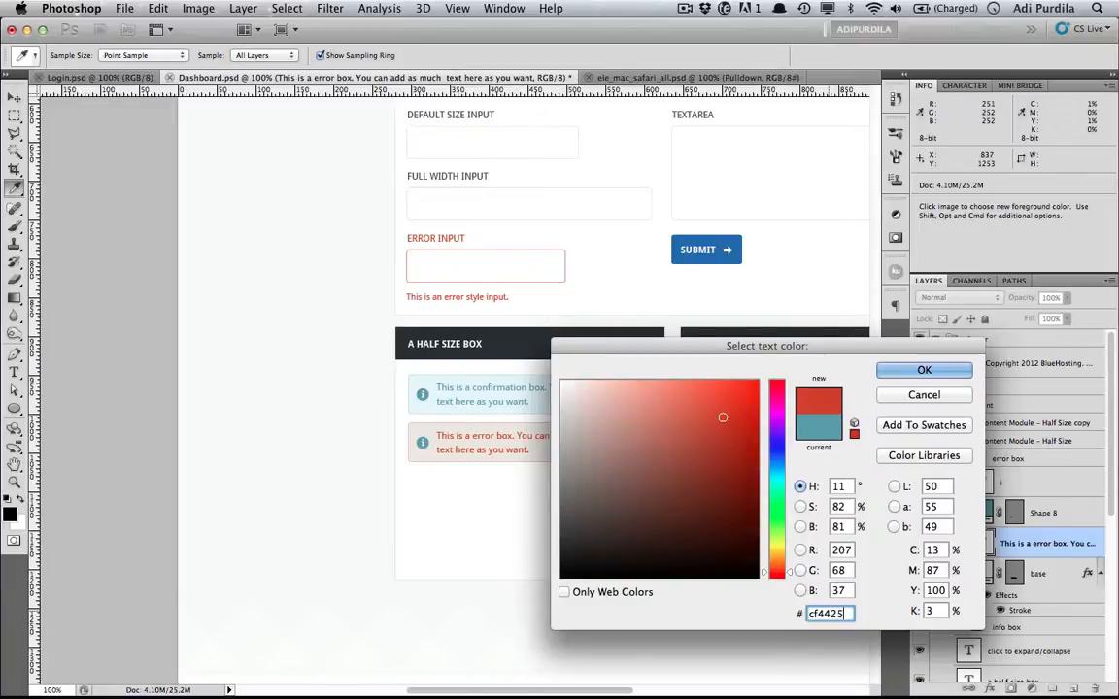
key("Return")
key("super+s")
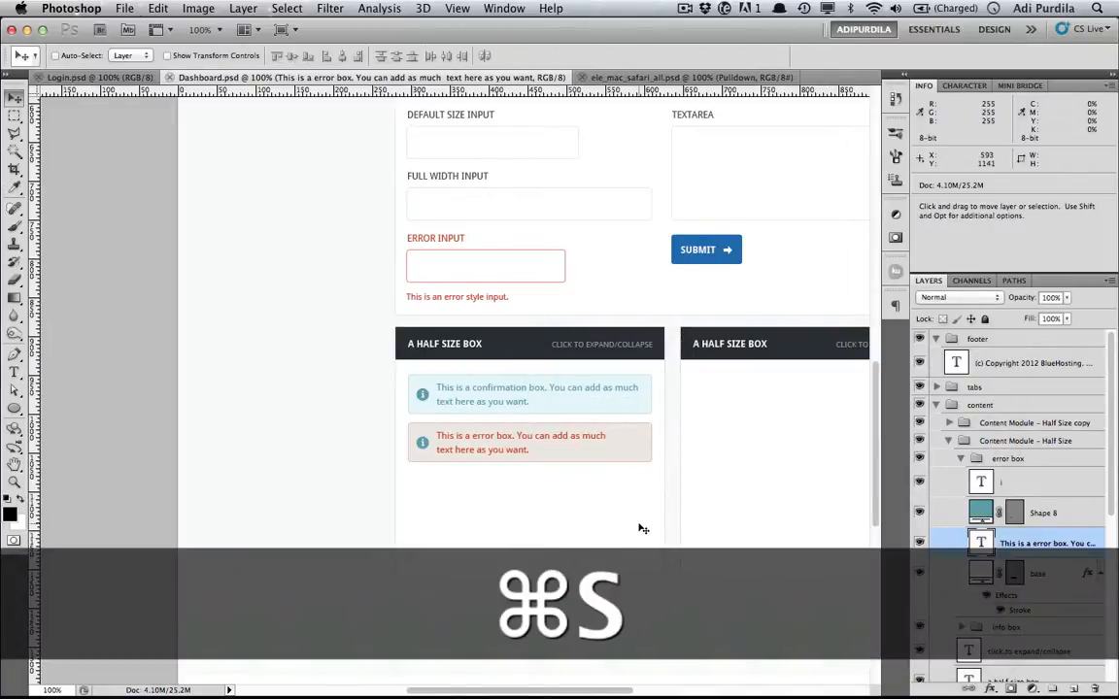
Step: Delete the "i" and Shape 8 icon layers from the error box group and save the document
left_click(1069, 515)
left_click(1028, 466, "super")
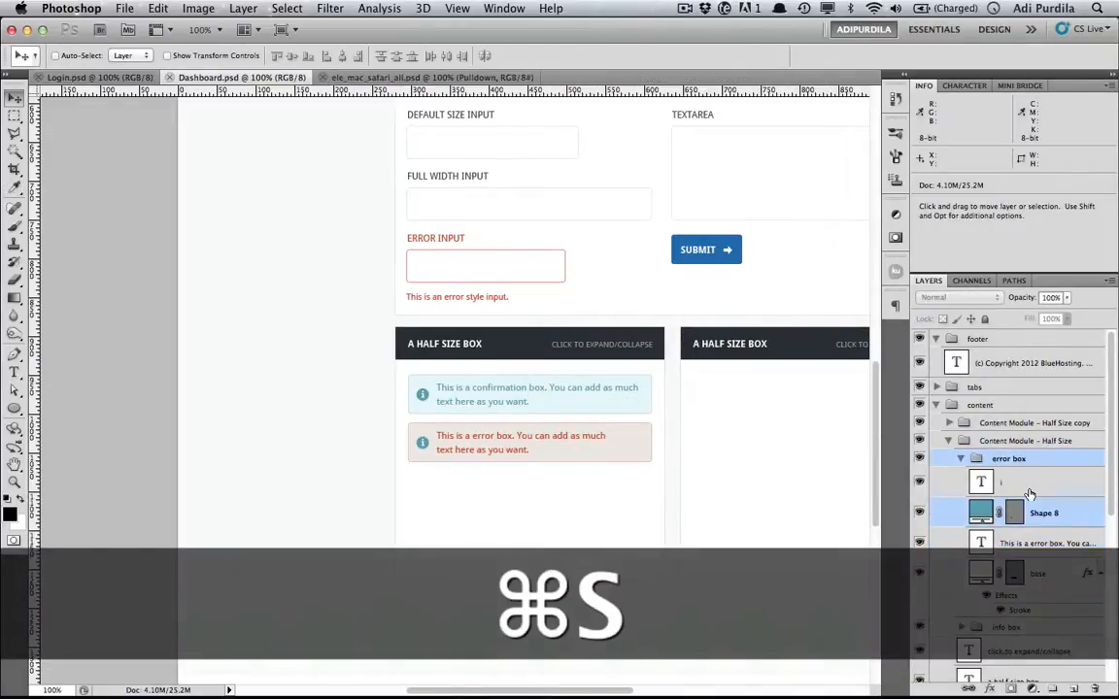
left_click(1027, 486, "super")
key("BackSpace")
key("super+s")
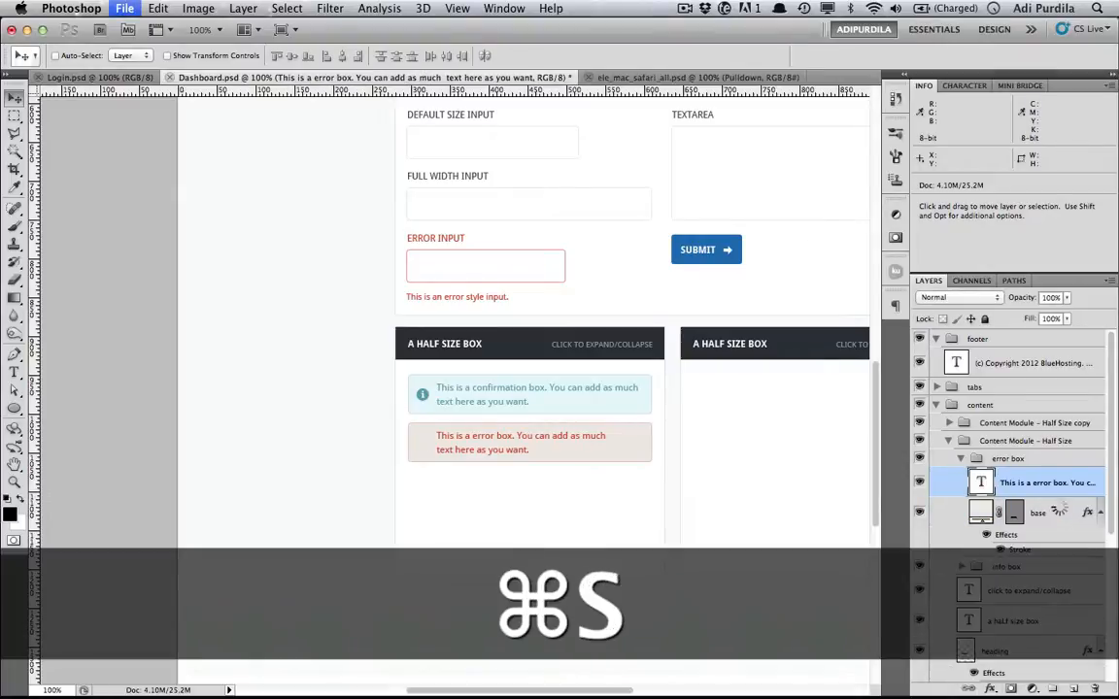
Step: Switch to Finder and open the black16x16 icon folder in place of white16x16
left_click(217, 672)
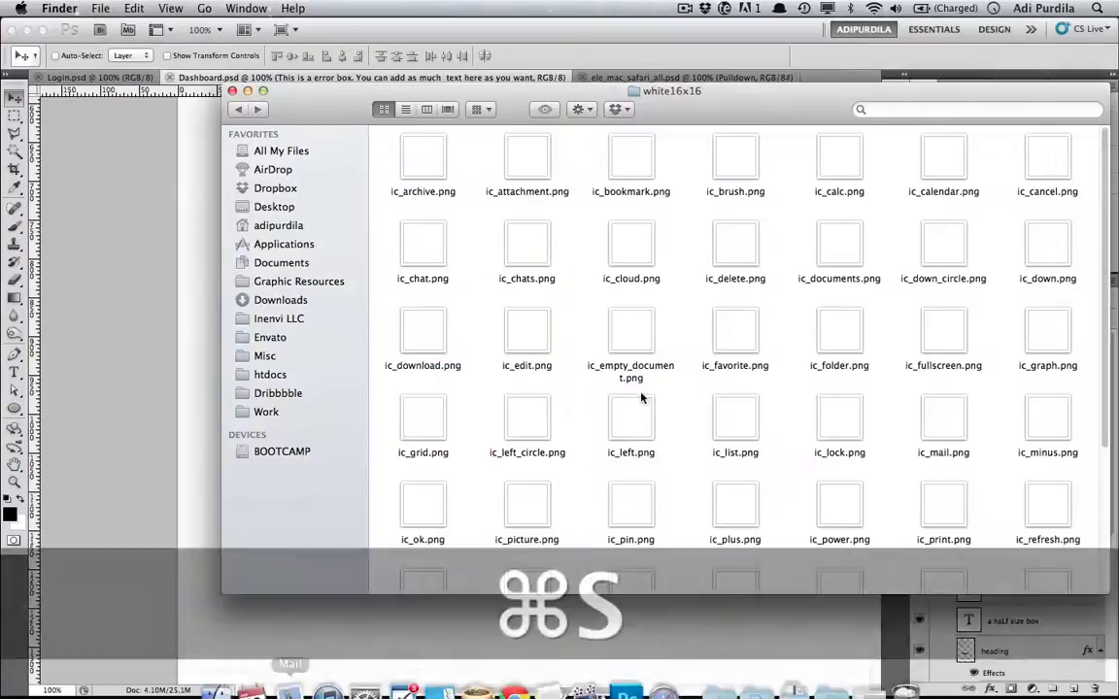
key("super+bracketleft")
double_click(425, 155)
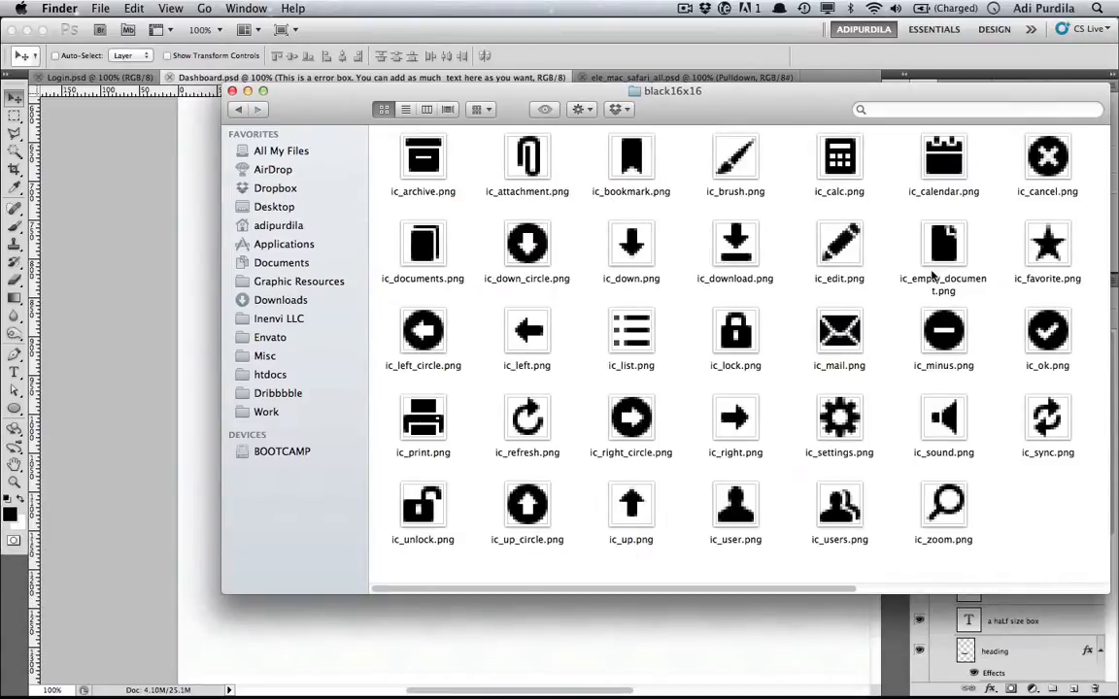
Step: Place ic_cancel.png from the black16x16 folder into Photoshop as the error box's icon, beside its message text
left_click(1049, 164)
left_click_drag(1047, 157, 459, 436)
key("Return")
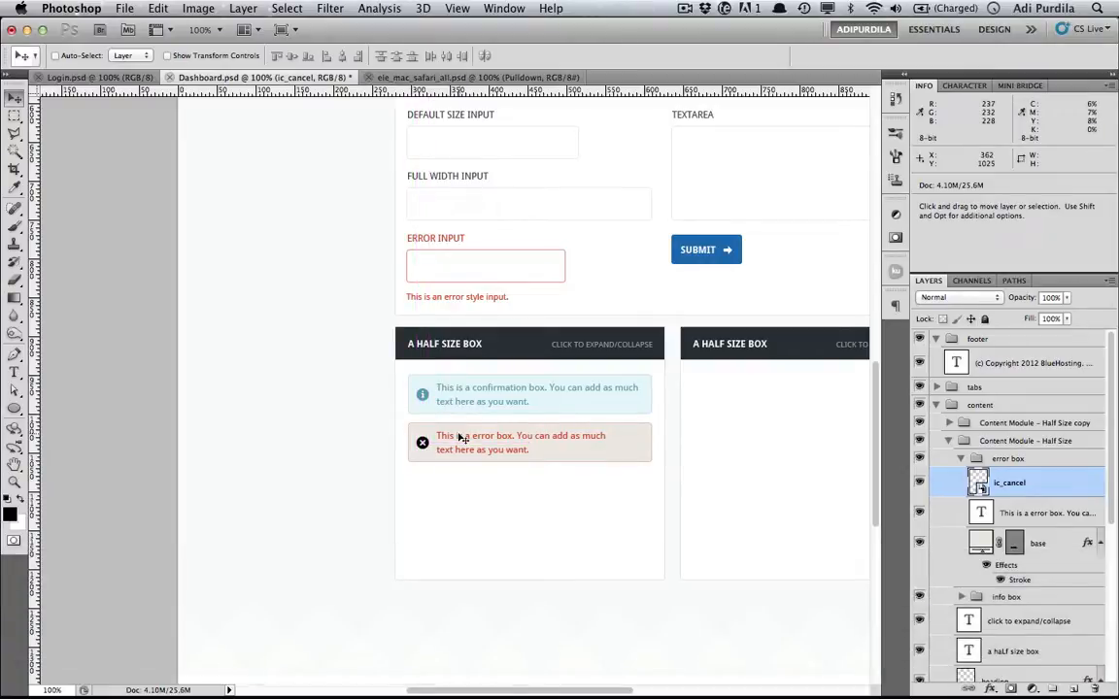
Step: Copy the hex colour code cf4425 from the error box's message text
left_click(1047, 515)
key("t")
left_click(512, 55)
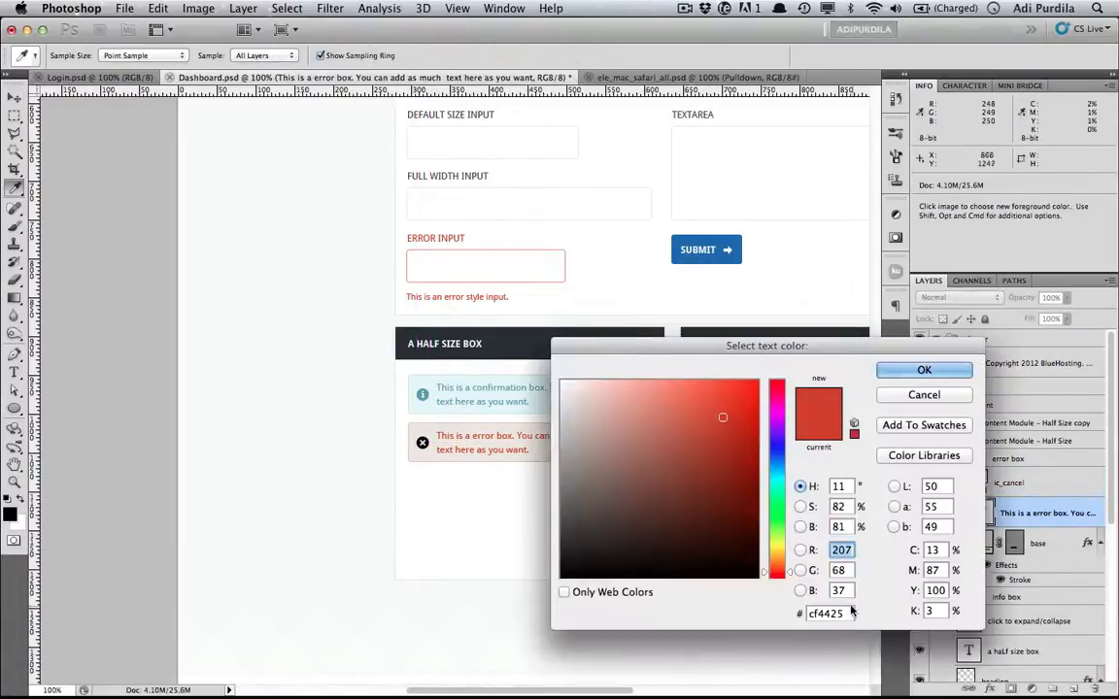
left_click_drag(851, 613, 800, 613)
key("super+c")
key("Escape")
Step: Add a Color Overlay of cf4425 to the ic_cancel icon layer and save the document
double_click(1047, 483)
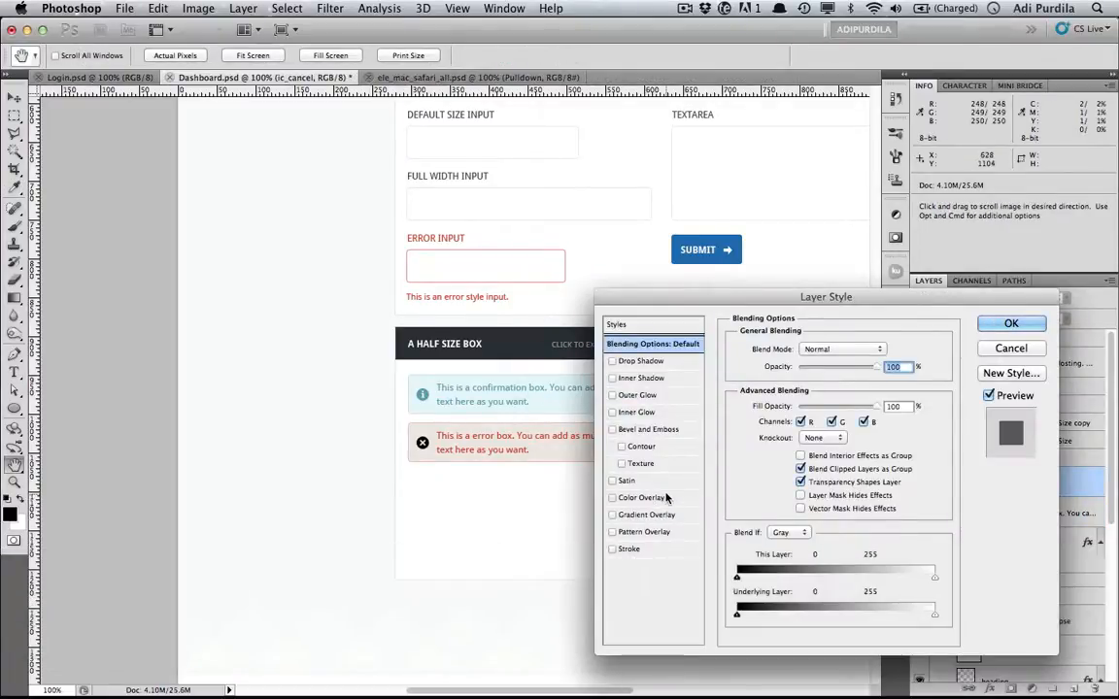
left_click(666, 498)
left_click(881, 358)
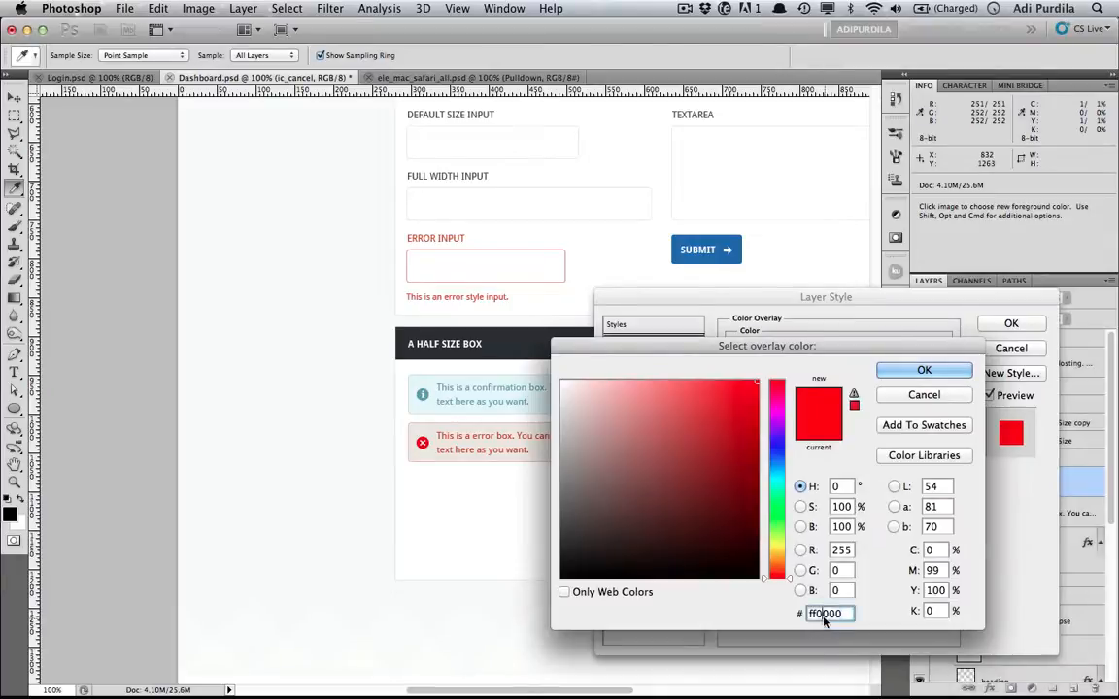
key("super+v")
key("Return")
key("Return")
key("super+s")
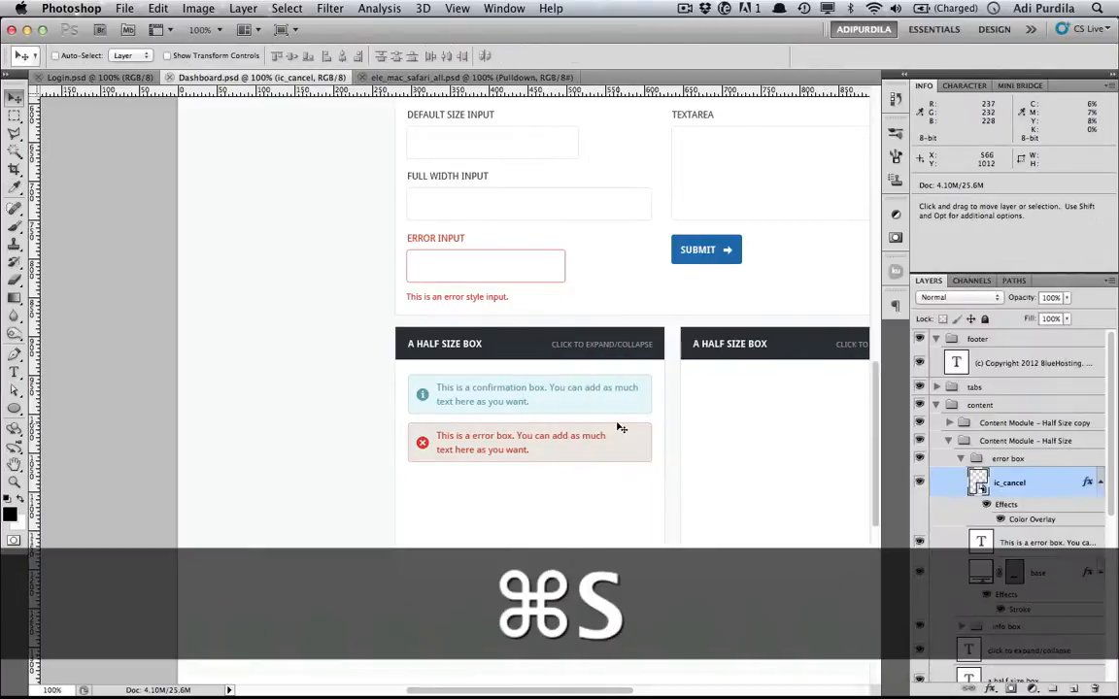
Step: Move the line break in the error message so its second line starts with "here", and save the document
key("t")
left_click(608, 436)
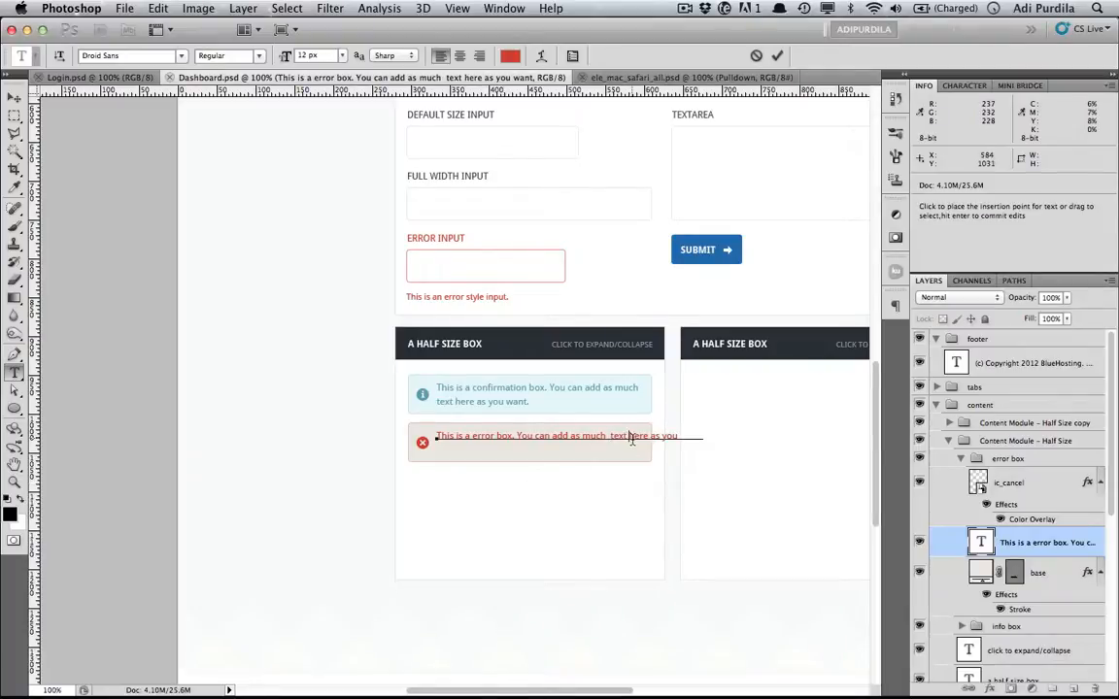
key("Return")
key("super+Return")
key("super+s")
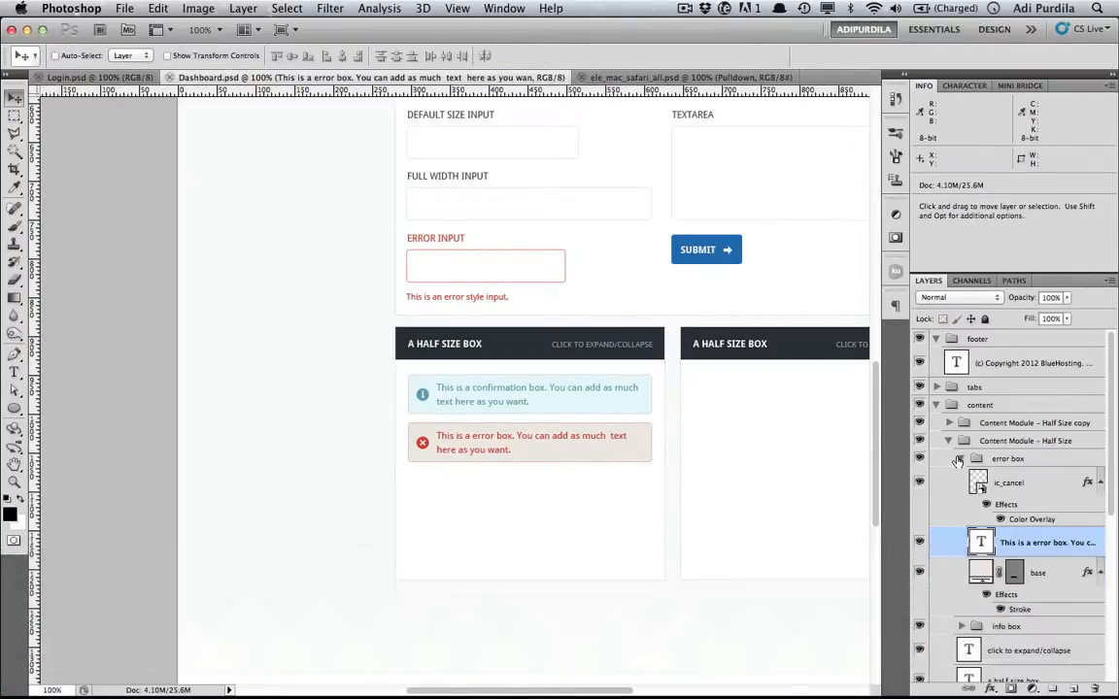
Step: Collapse the error box group, save, and duplicate the error box and info box groups directly below the originals
left_click(961, 460)
key("super+s")
left_click(1001, 476, "shift")
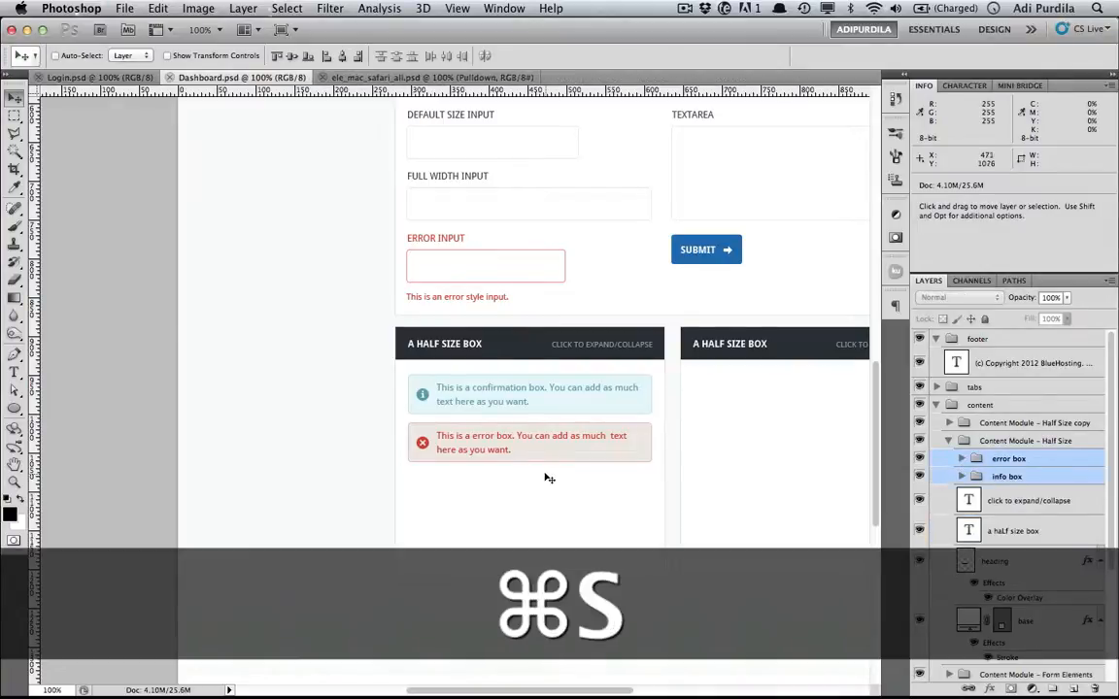
left_click_drag(526, 456, 529, 536)
key("Up")
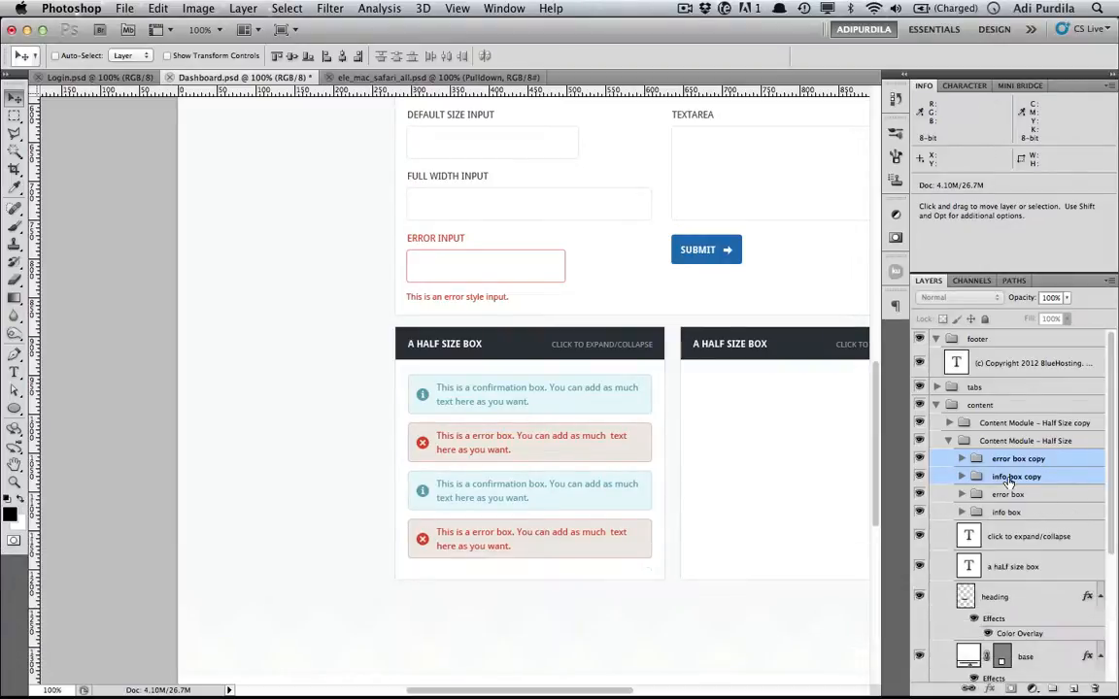
Step: Rename the info box copy group as "confirmation box" and toggle its visibility to identify it on the canvas
double_click(1015, 476)
type("conformat")
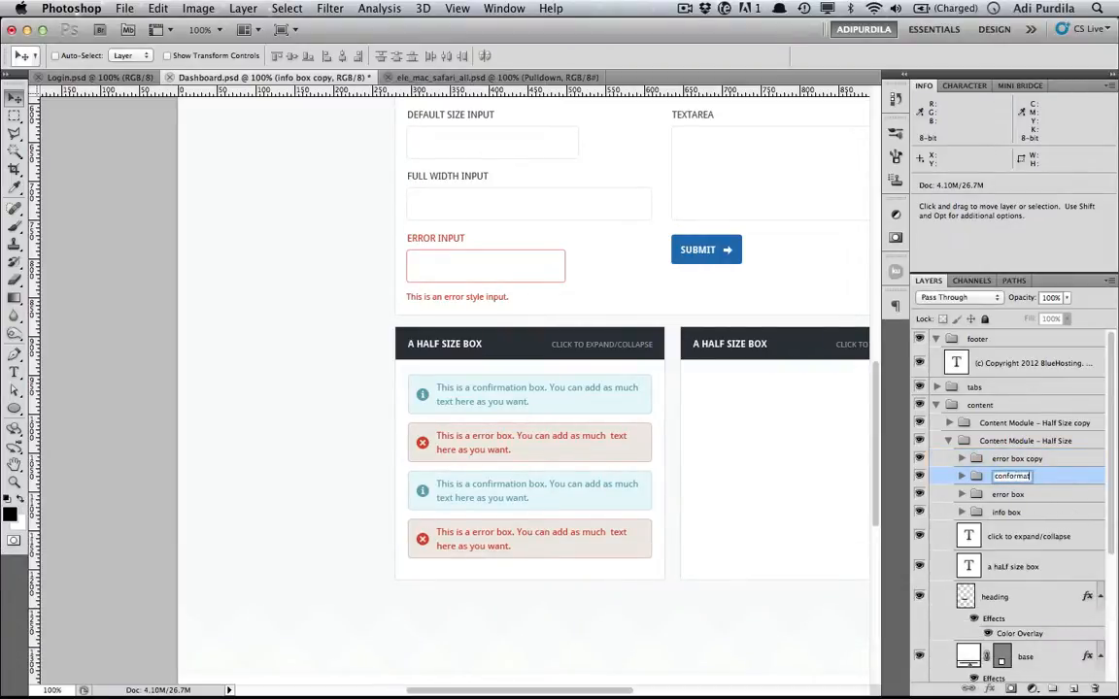
key("super+a")
type("co")
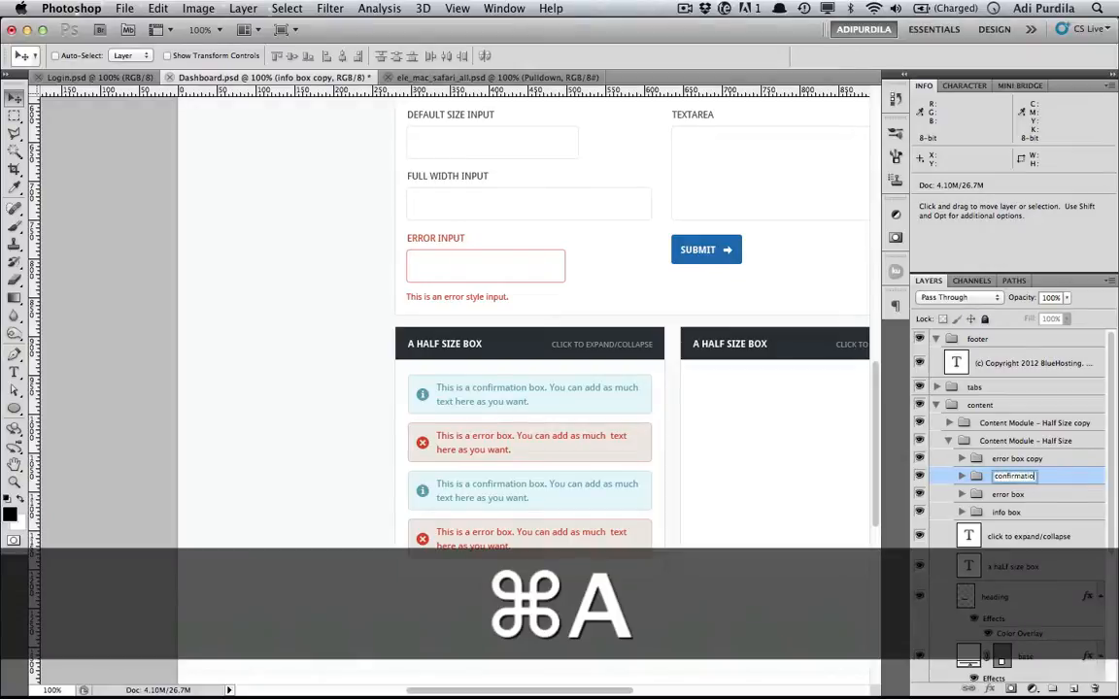
type("nfirmation box")
key("Return")
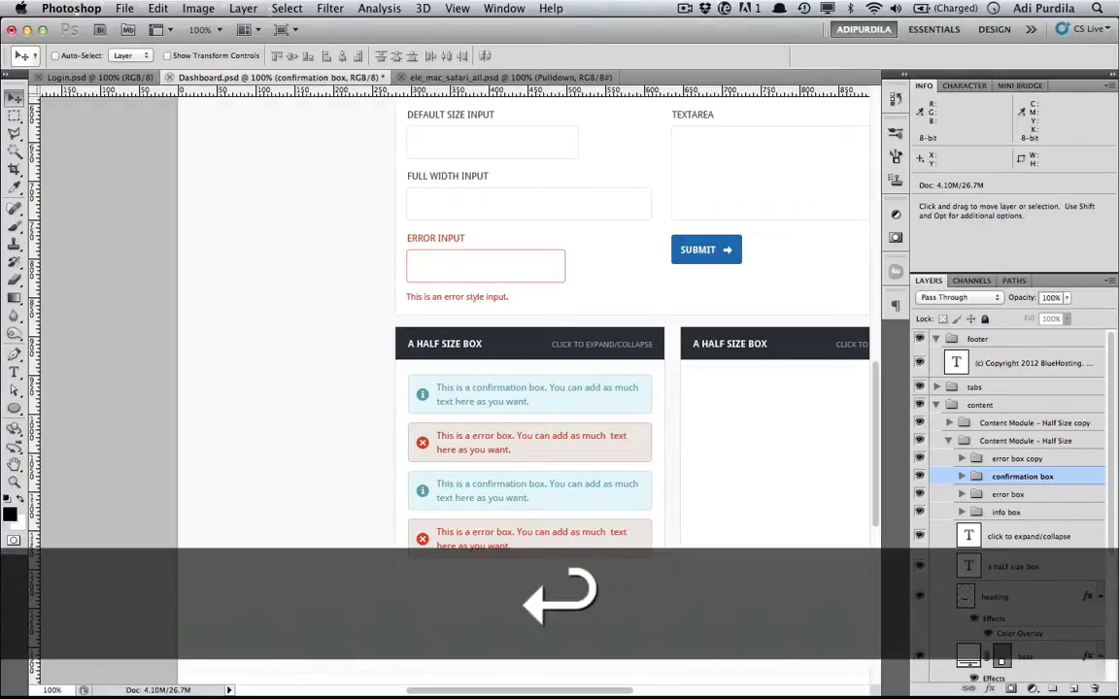
left_click(920, 477)
left_click(920, 477)
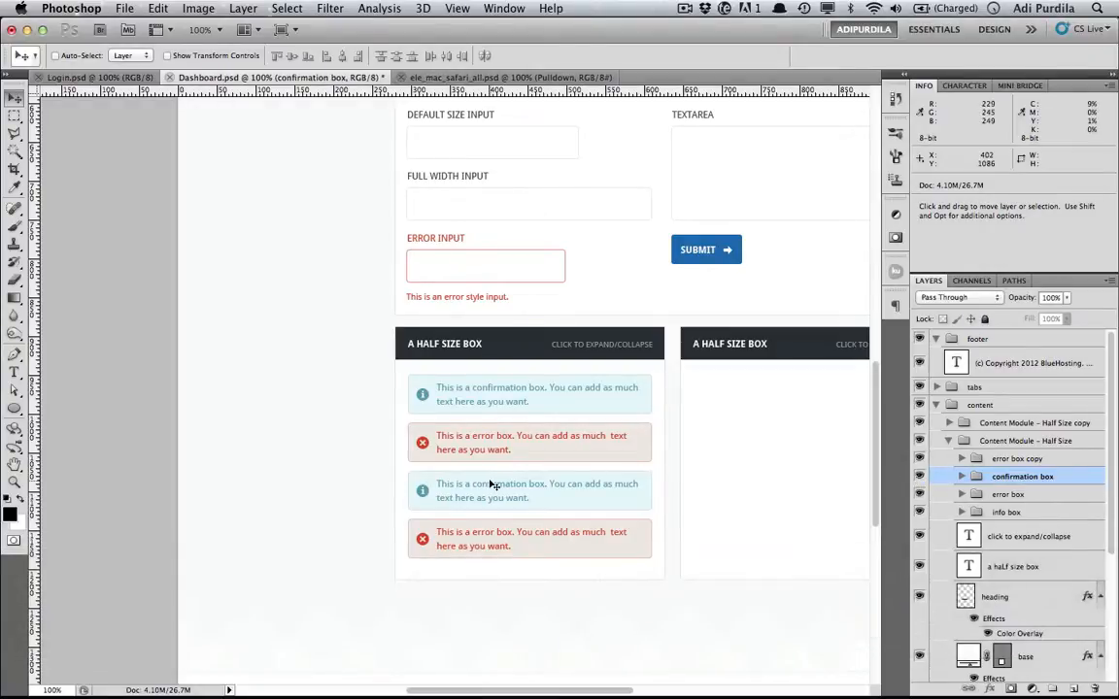
Step: Replace "confirmation" with "information" in the info box's message text and collapse the info box group
key("t")
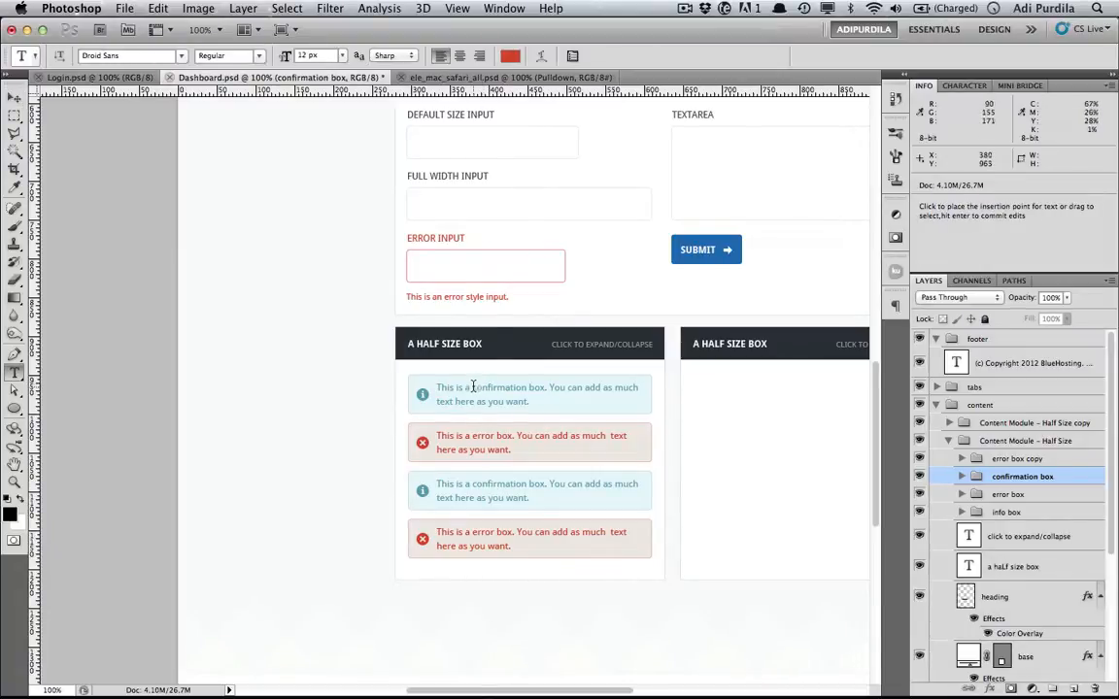
left_click_drag(472, 388, 523, 388)
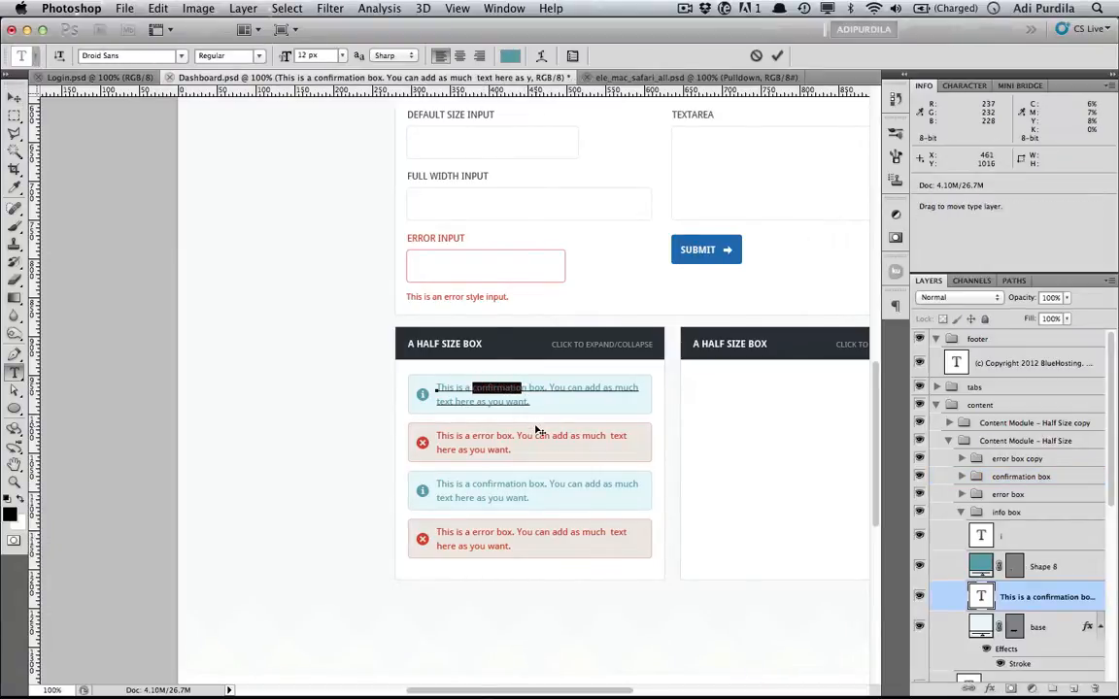
key("shift+Right")
type("information")
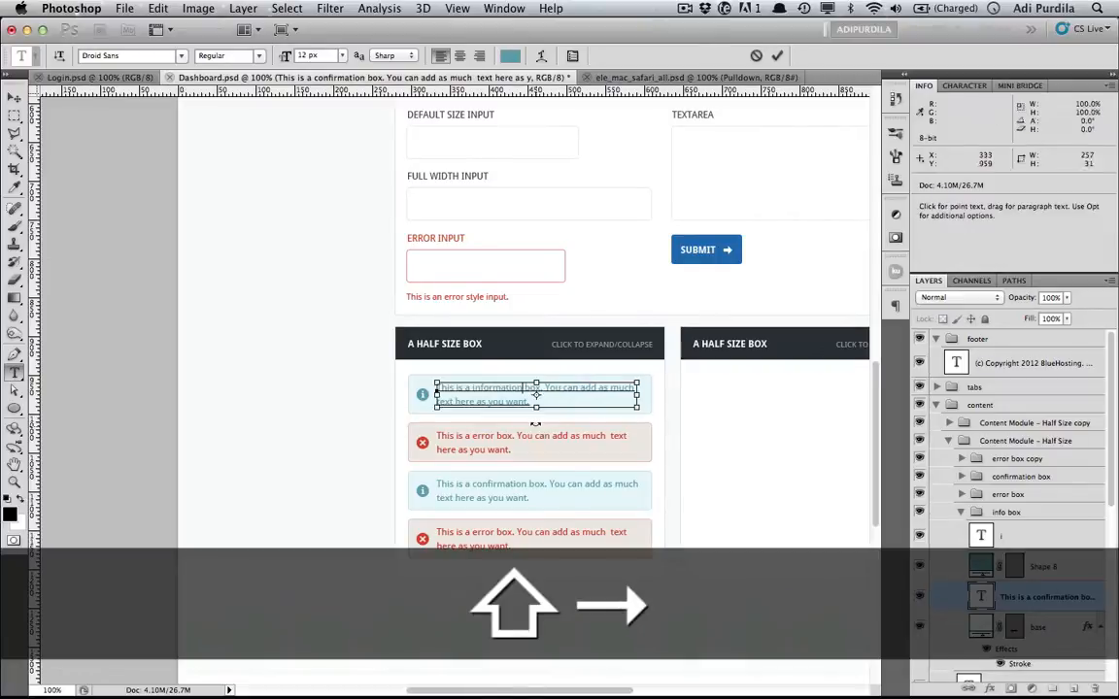
key("super+Return")
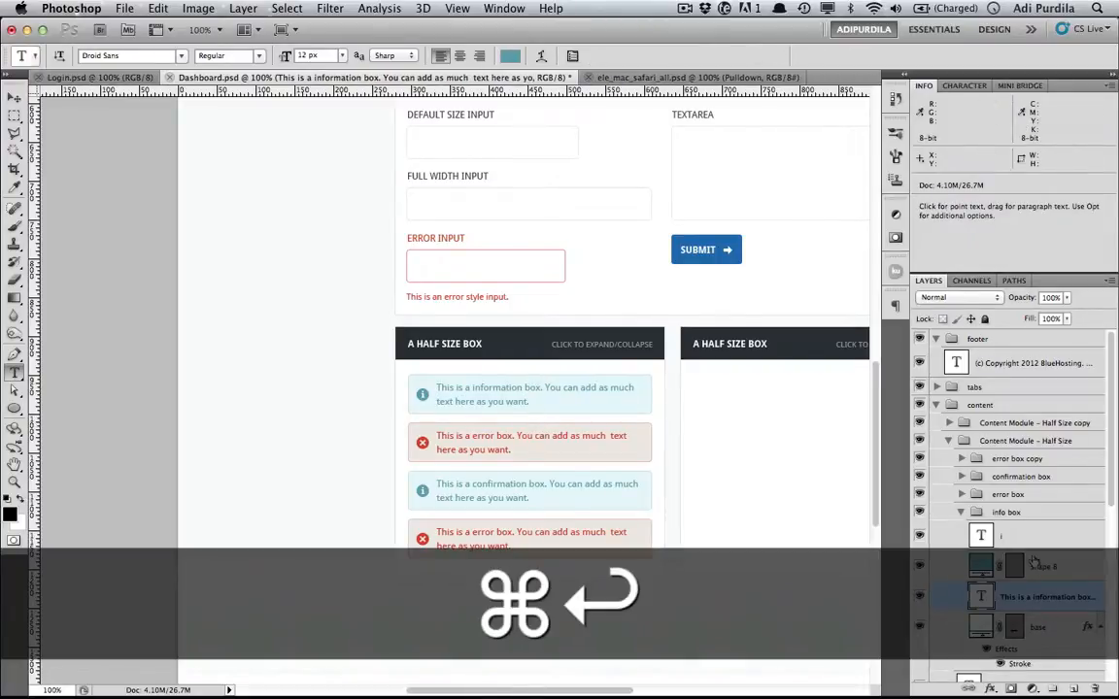
left_click(966, 512)
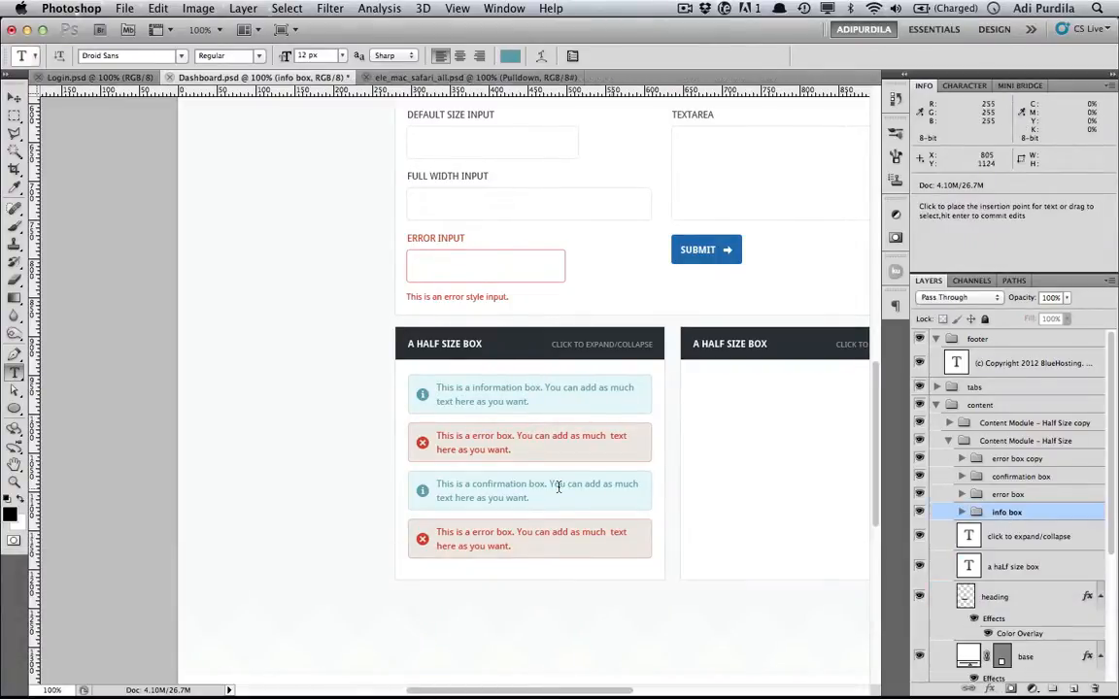
Step: Expand the confirmation box group and set the fill colour of its base shape to e7fae6
left_click(468, 482)
key("Escape")
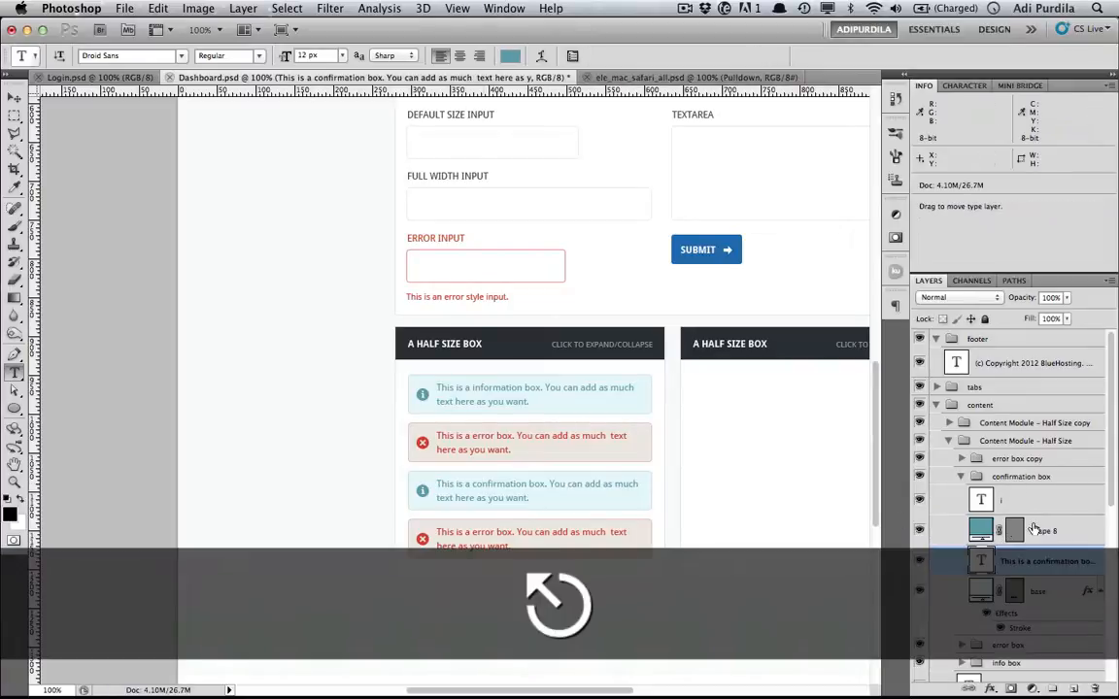
key("v")
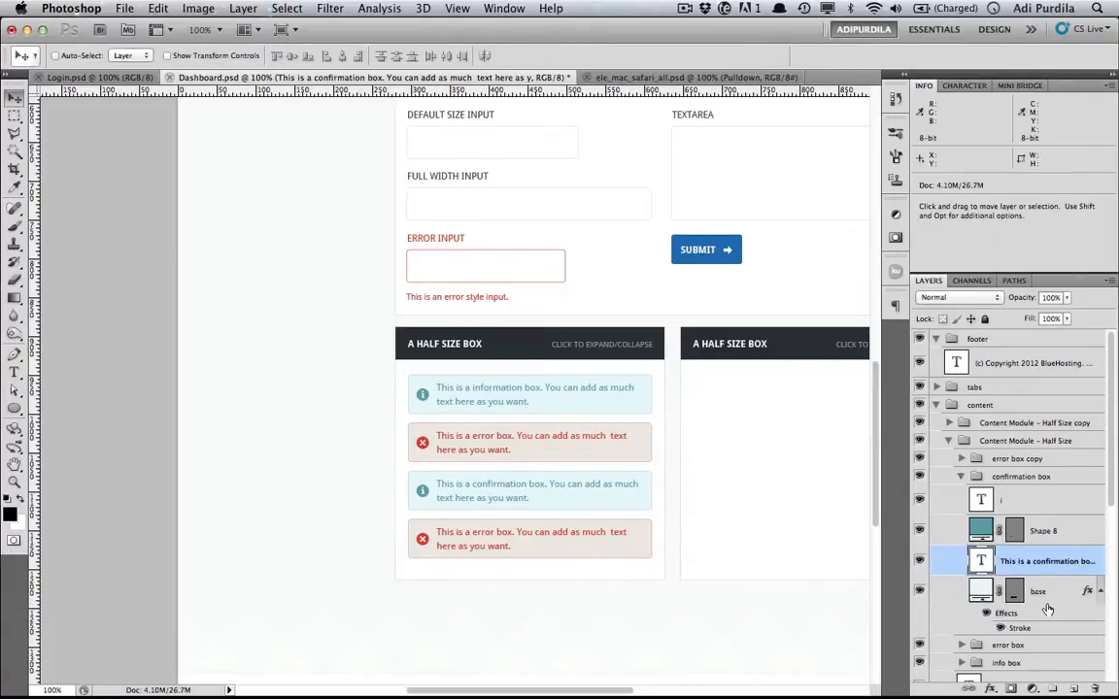
double_click(981, 591)
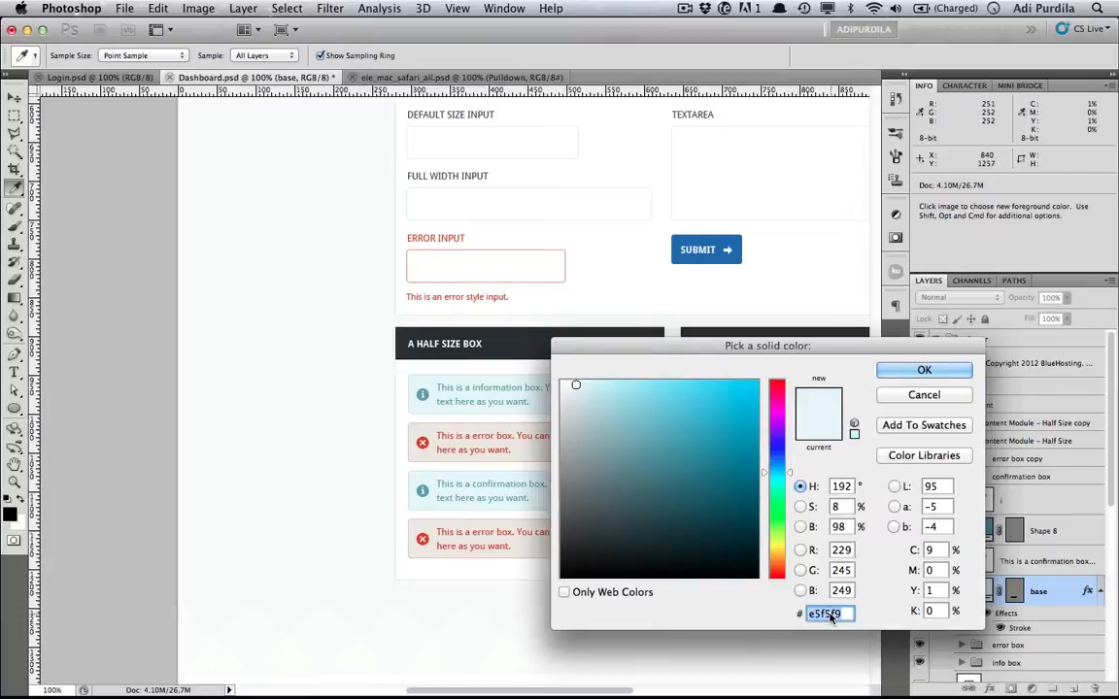
type("e7fa")
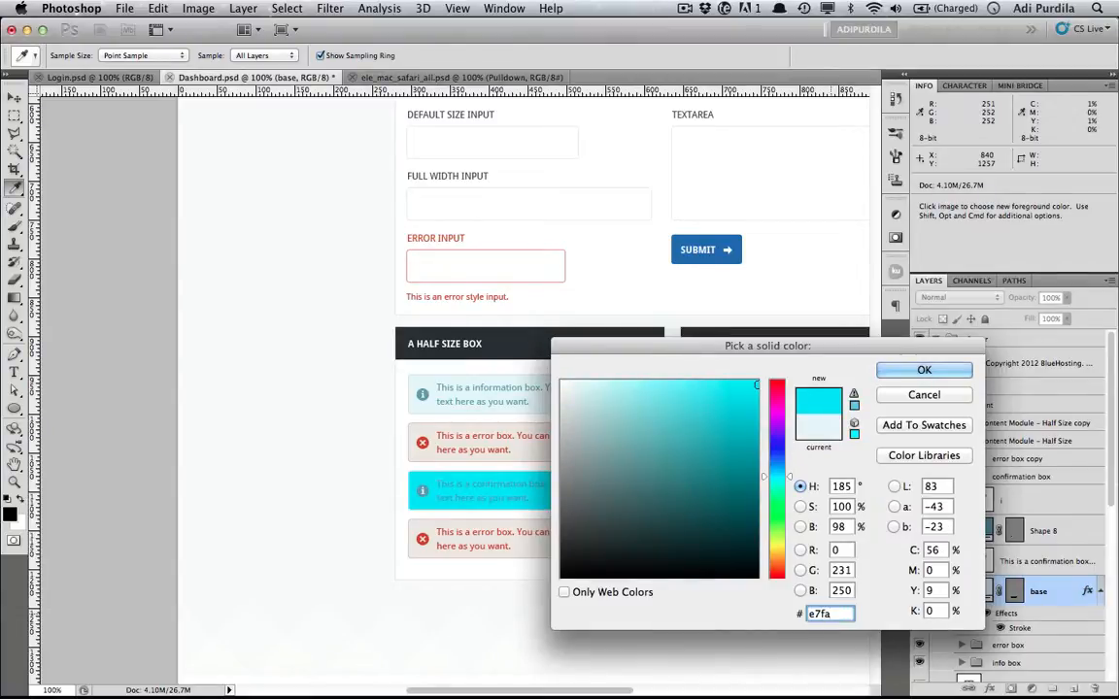
type("e6")
key("Return")
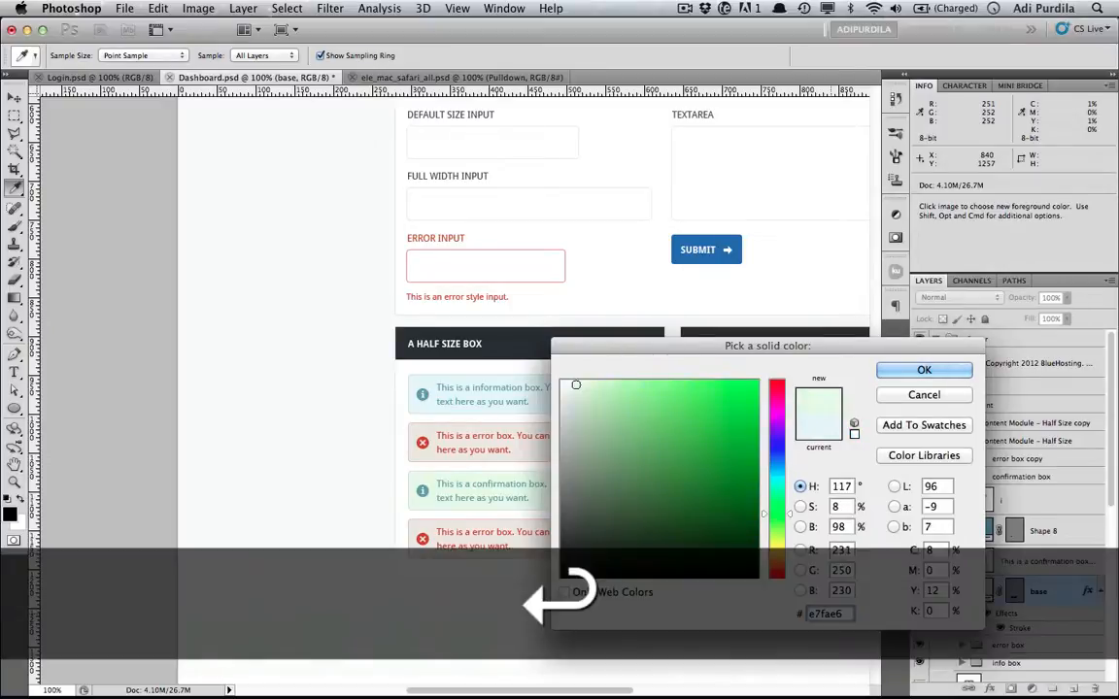
Step: Set the stroke colour of the confirmation box's base shape to b7cbb6
double_click(1020, 628)
left_click(751, 453)
left_click(834, 613)
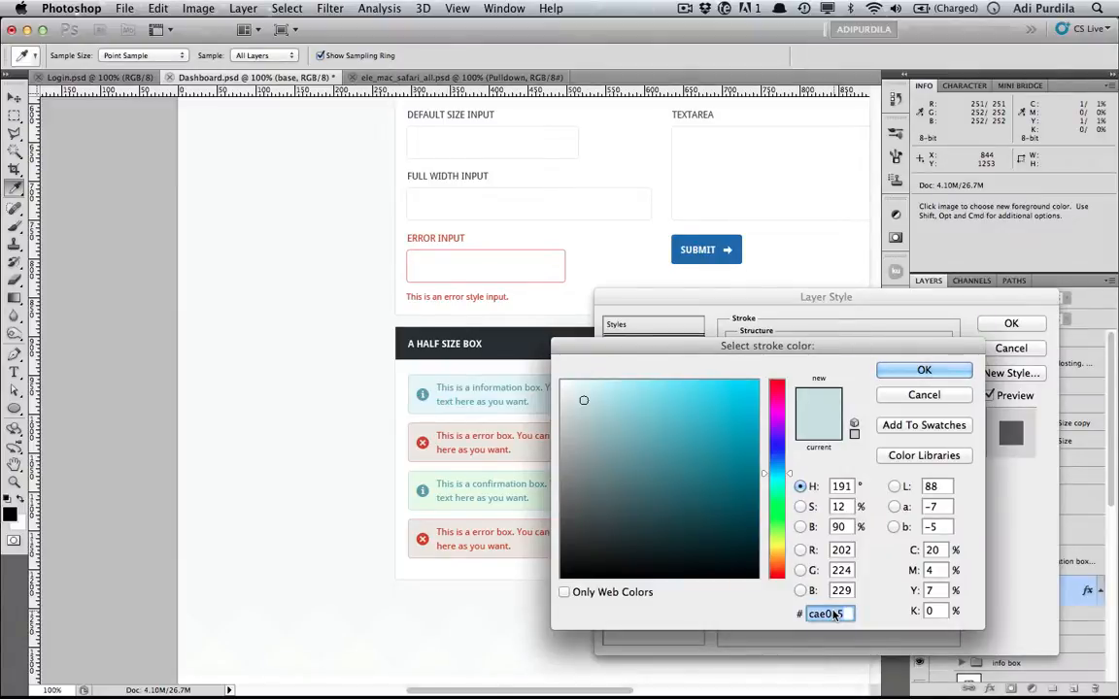
type("b")
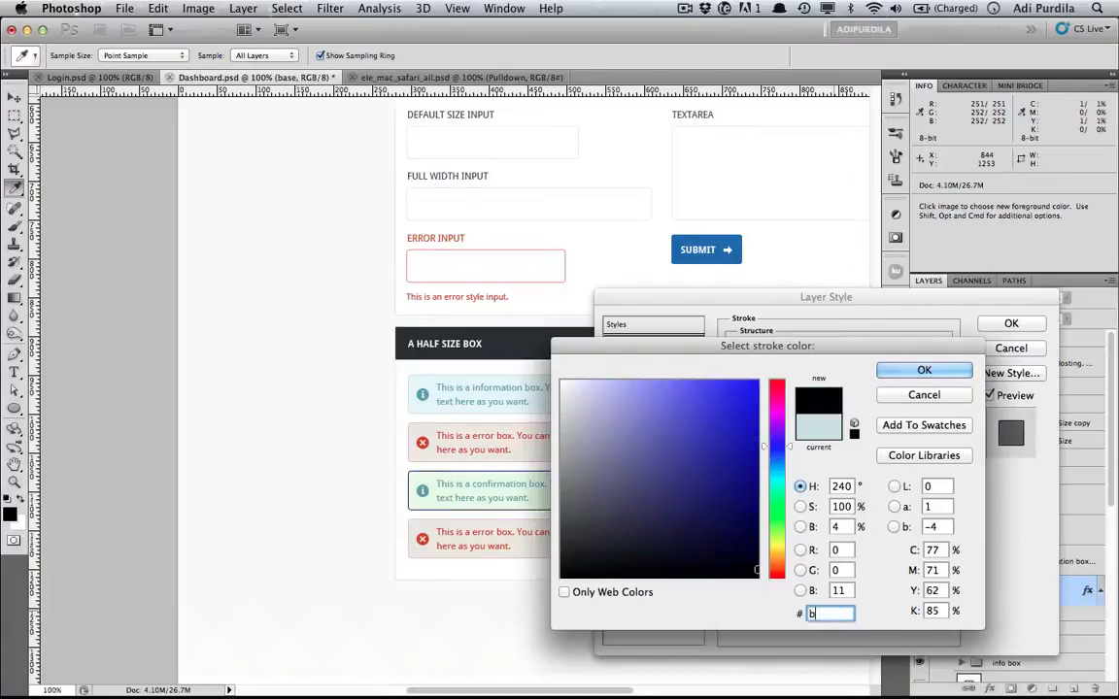
type("7cbb6")
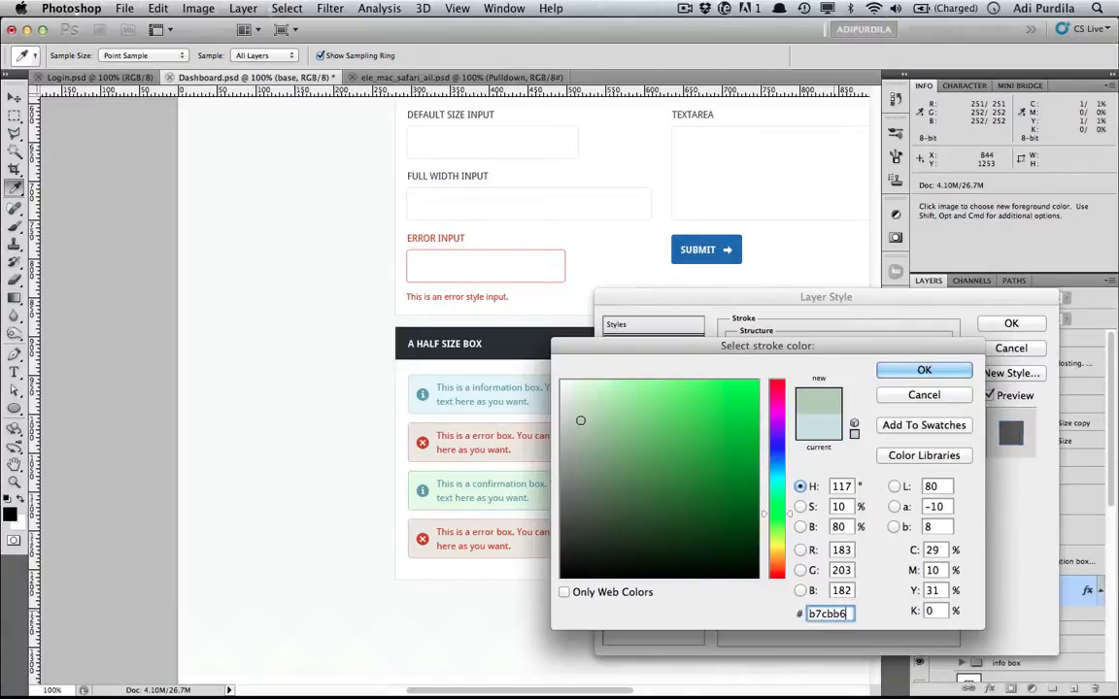
key("Return")
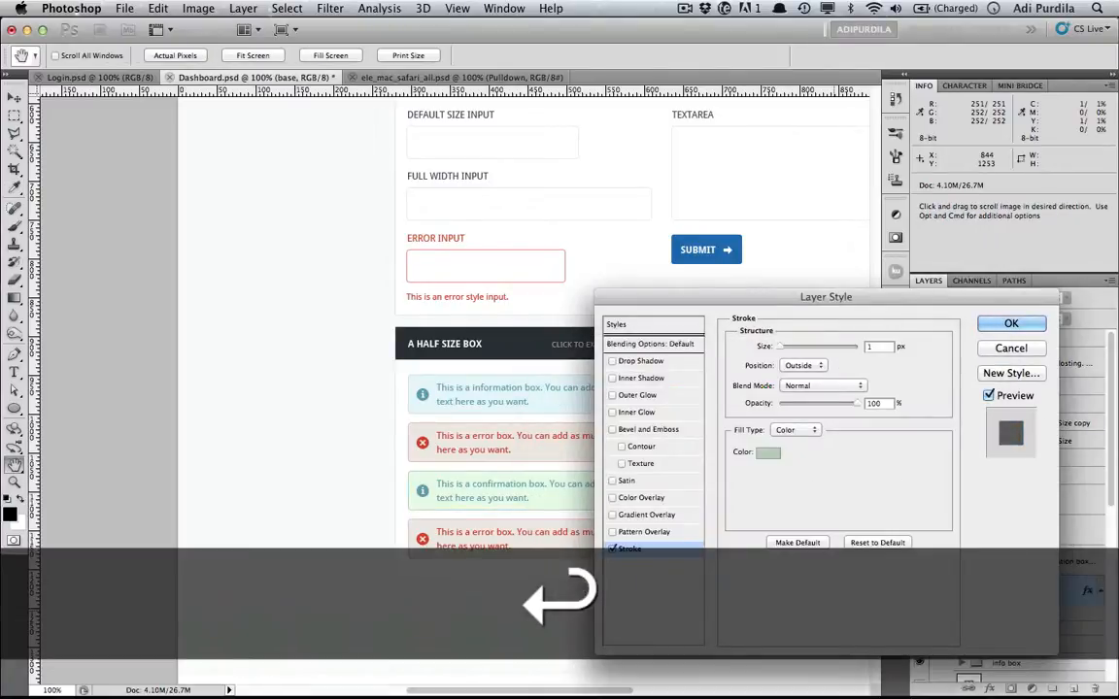
key("Return")
Step: Set the colour of the confirmation box's message text to 52964f and save the document
left_click(1060, 561)
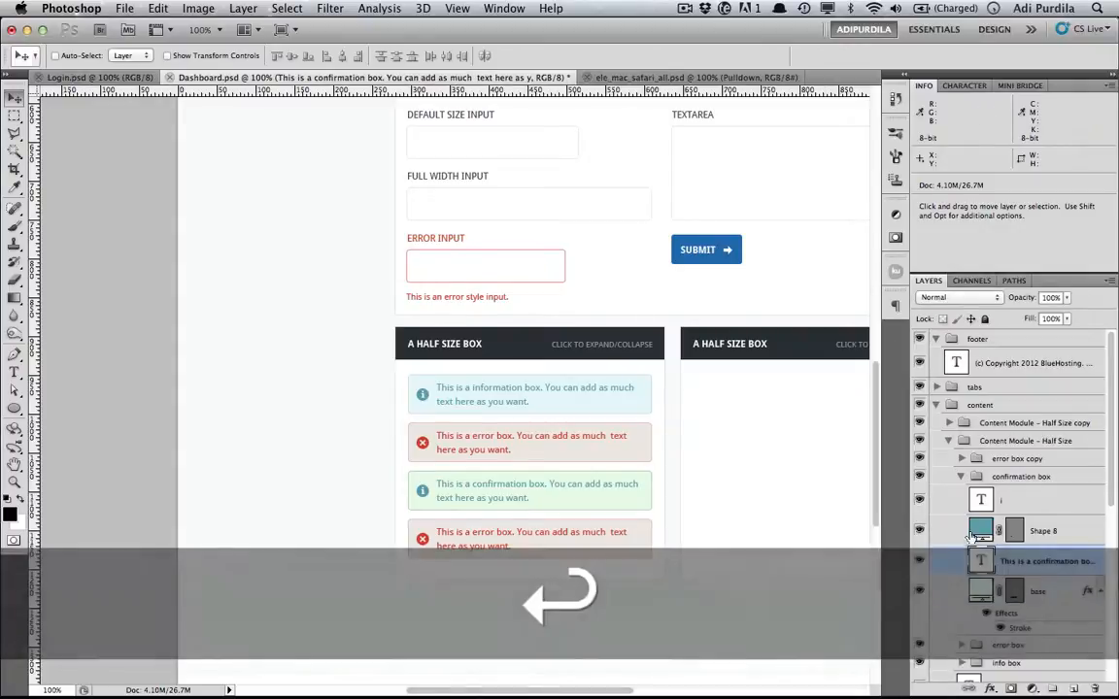
key("t")
left_click(457, 55)
double_click(828, 614)
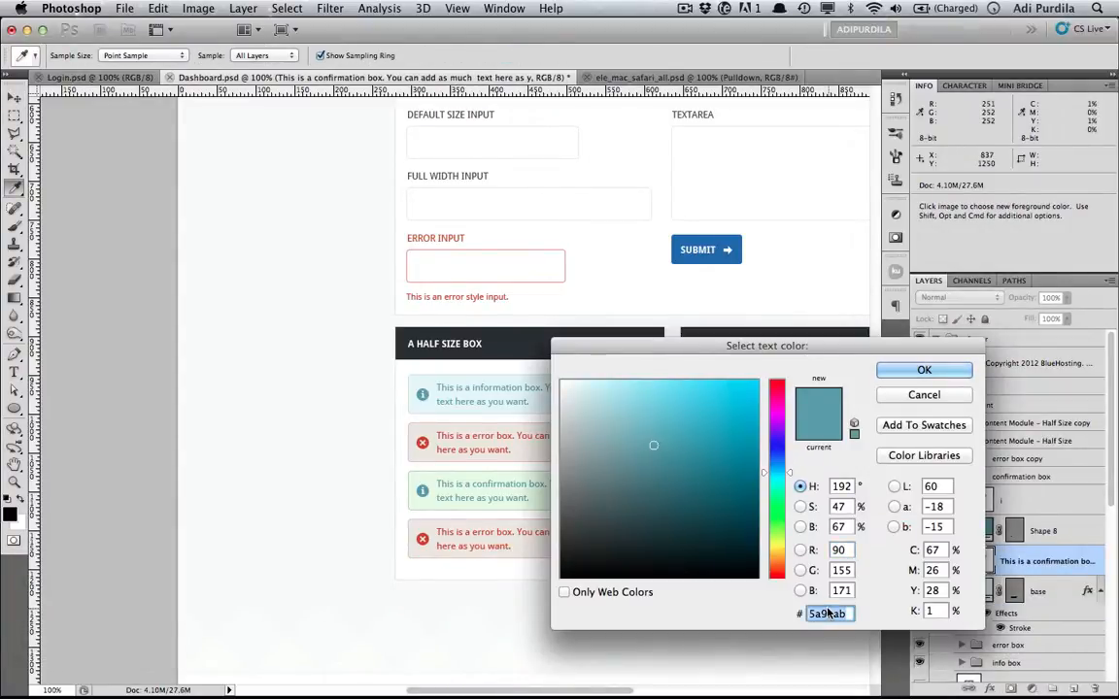
type("5")
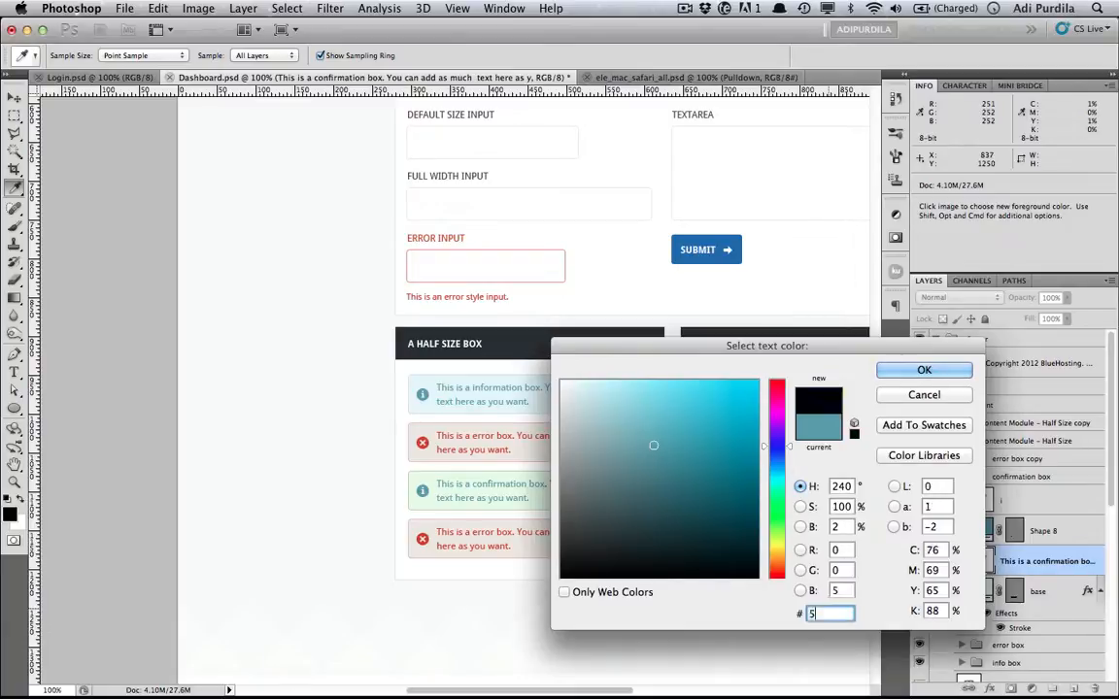
type("29")
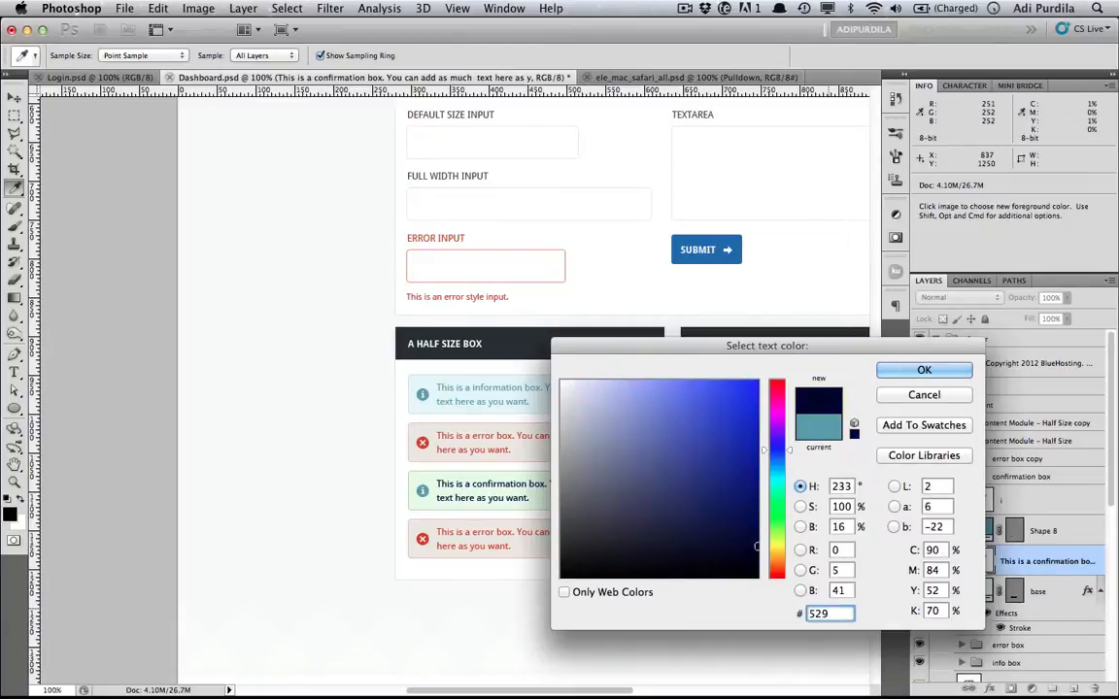
type("64f")
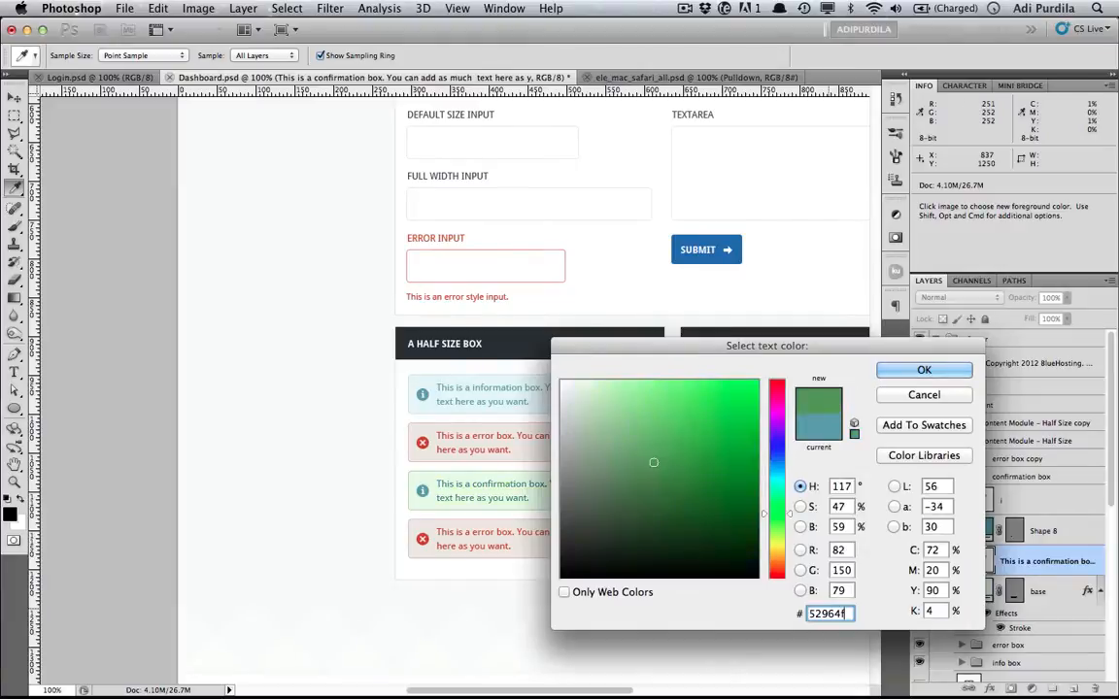
key("Return")
key("super+s")
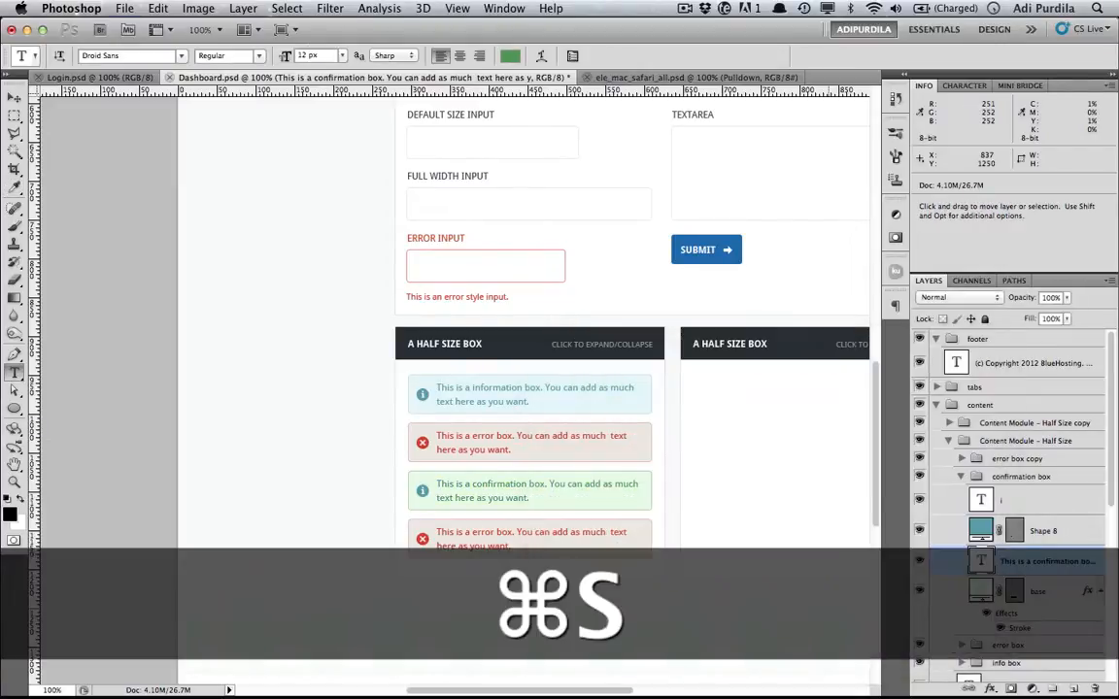
Step: Place ic_ok.png from the black16x16 folder as the confirmation box's icon and delete the old info icon's letter and Shape 8 layers
key("super+Tab")
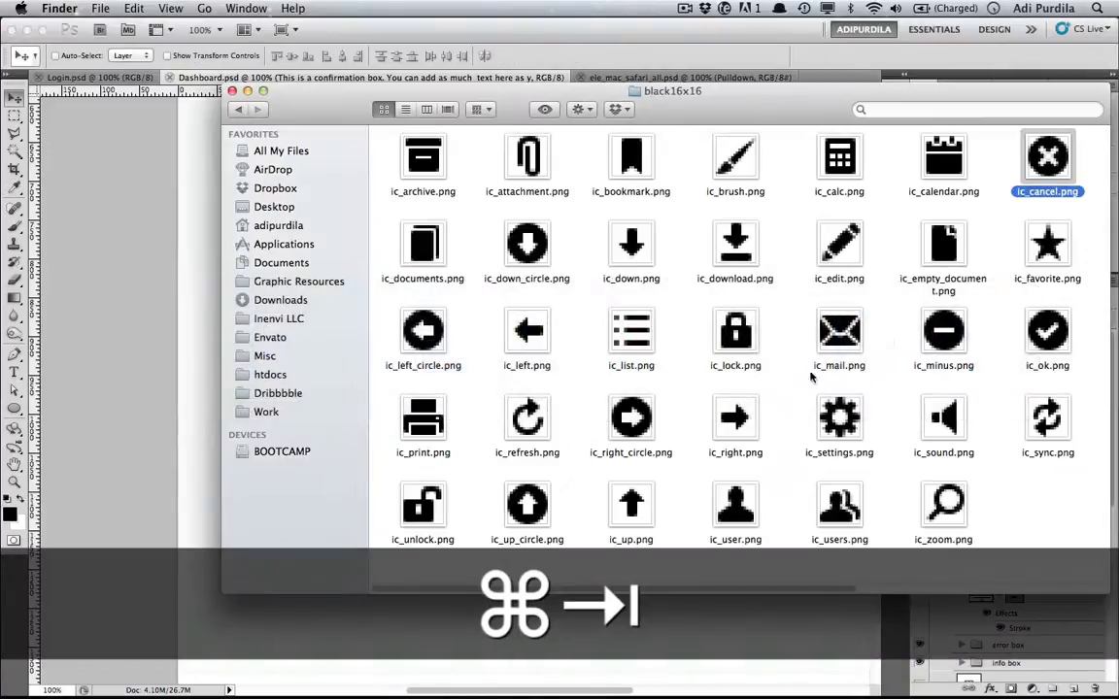
left_click(1049, 340)
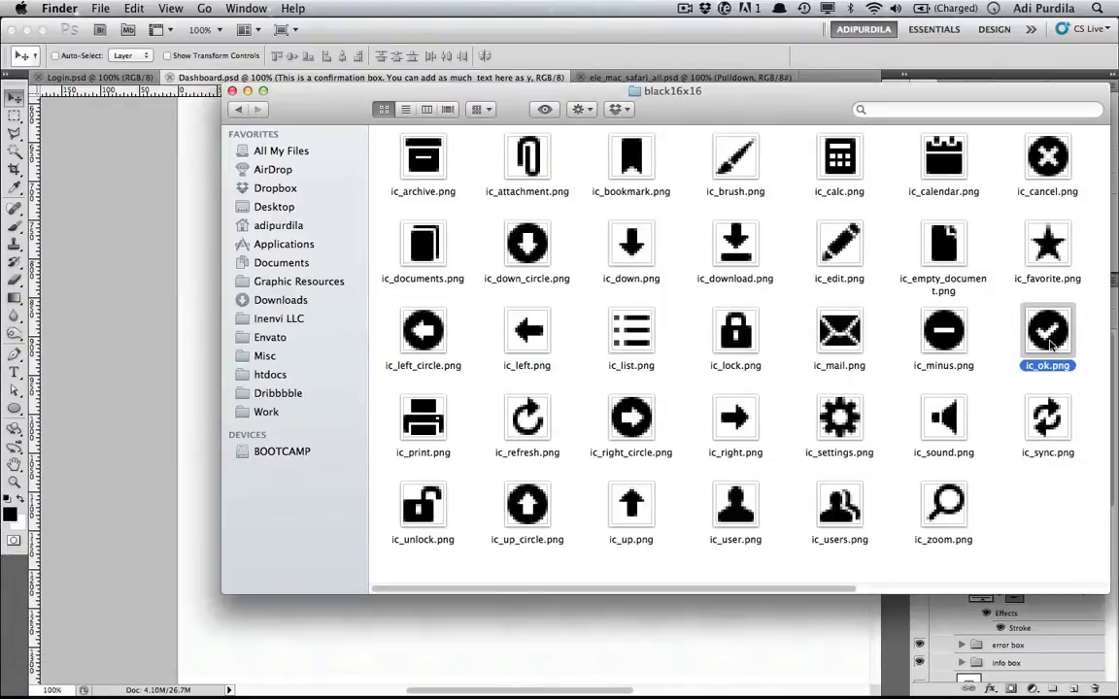
left_click_drag(1054, 338, 424, 501)
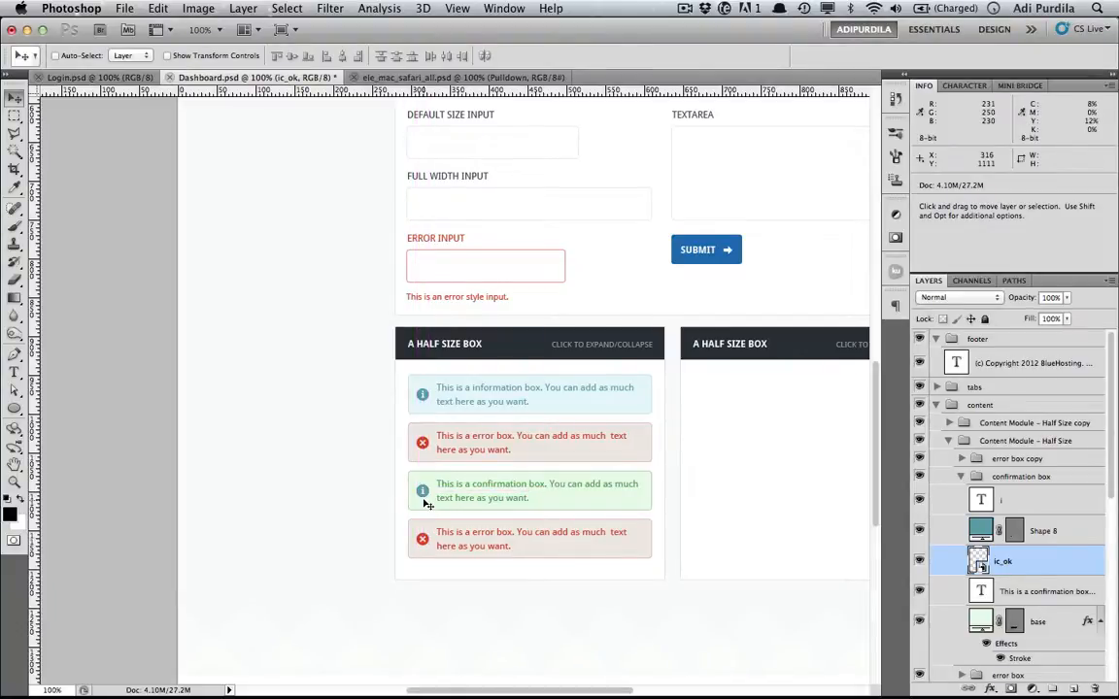
left_click(1043, 530)
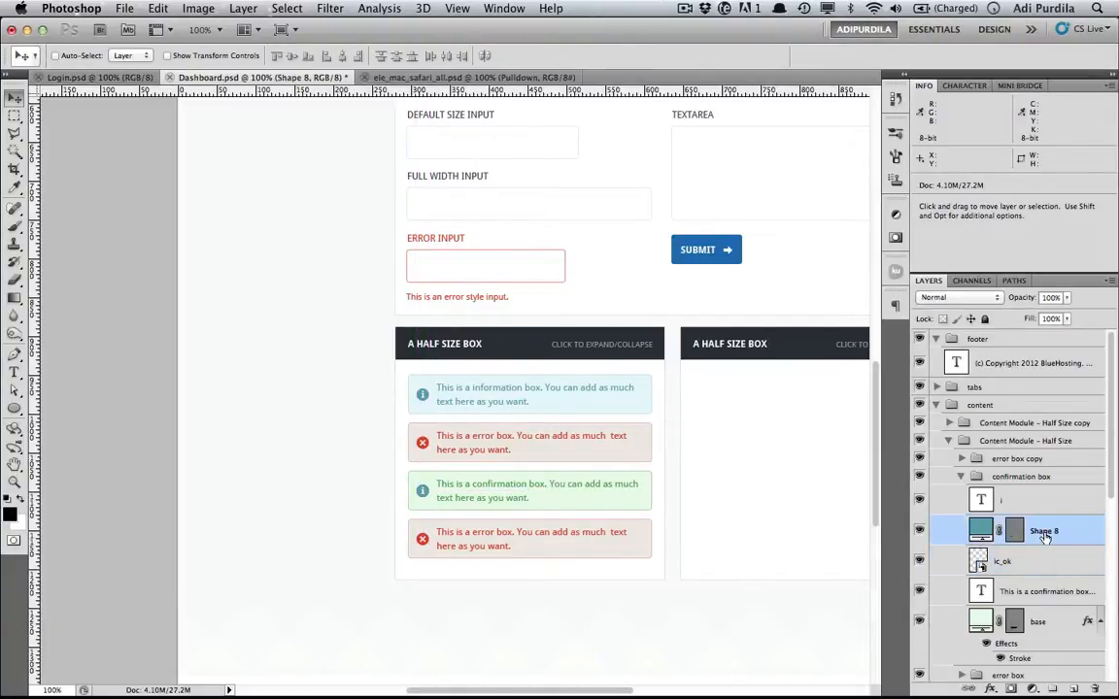
left_click(1041, 502, "shift")
key("BackSpace")
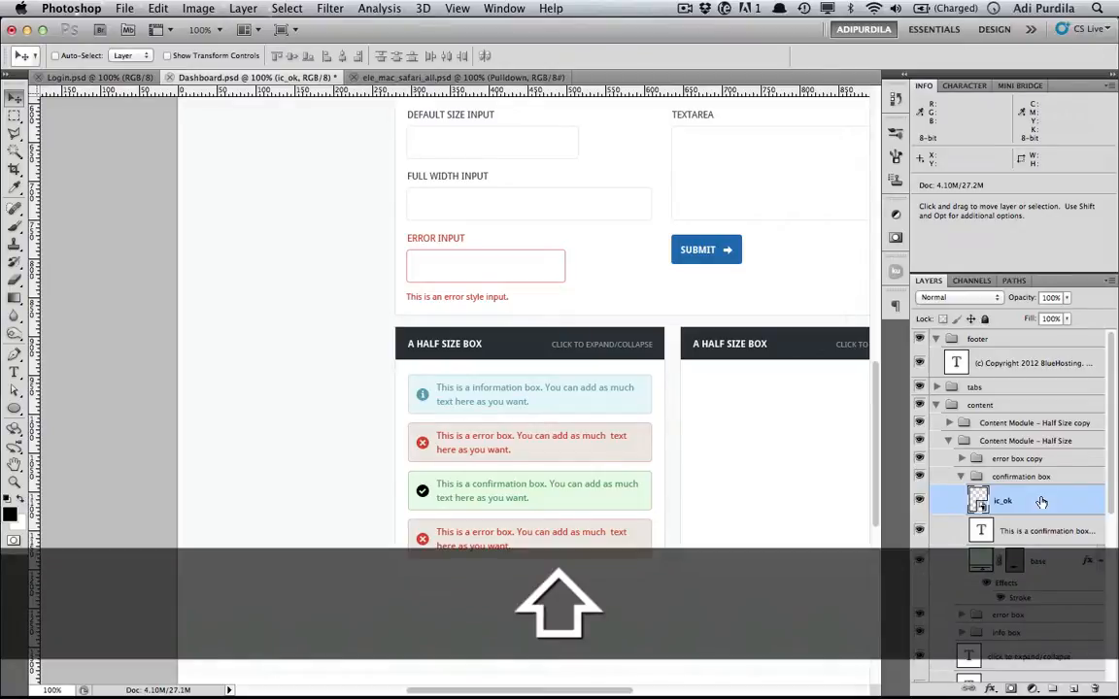
Step: Give the ic_ok icon a Color Overlay using the colour copied from the confirmation box's message text, and save the document
left_click(1058, 536)
key("t")
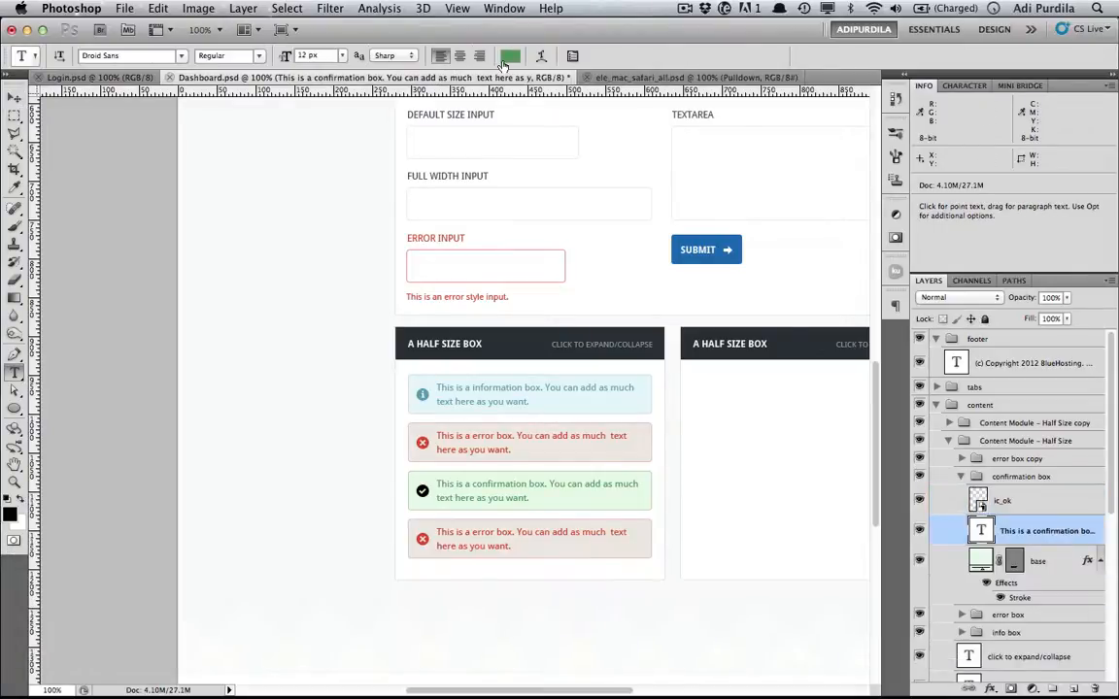
left_click(506, 57)
key("super+c")
key("Escape")
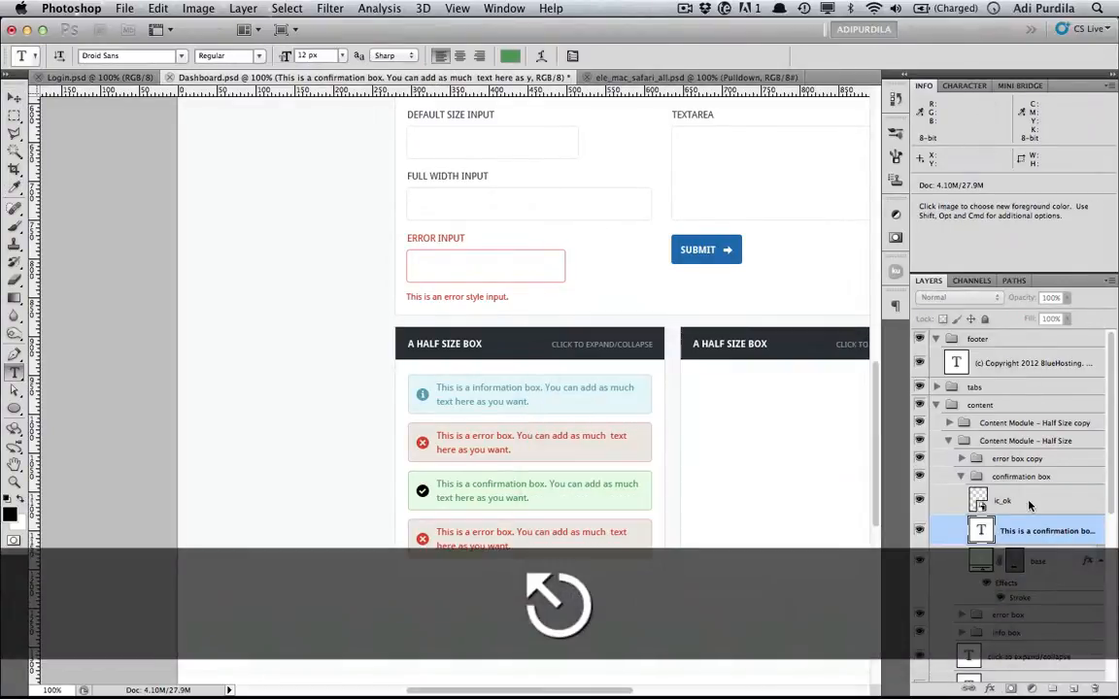
left_click(1037, 504)
double_click(1037, 507)
left_click(641, 497)
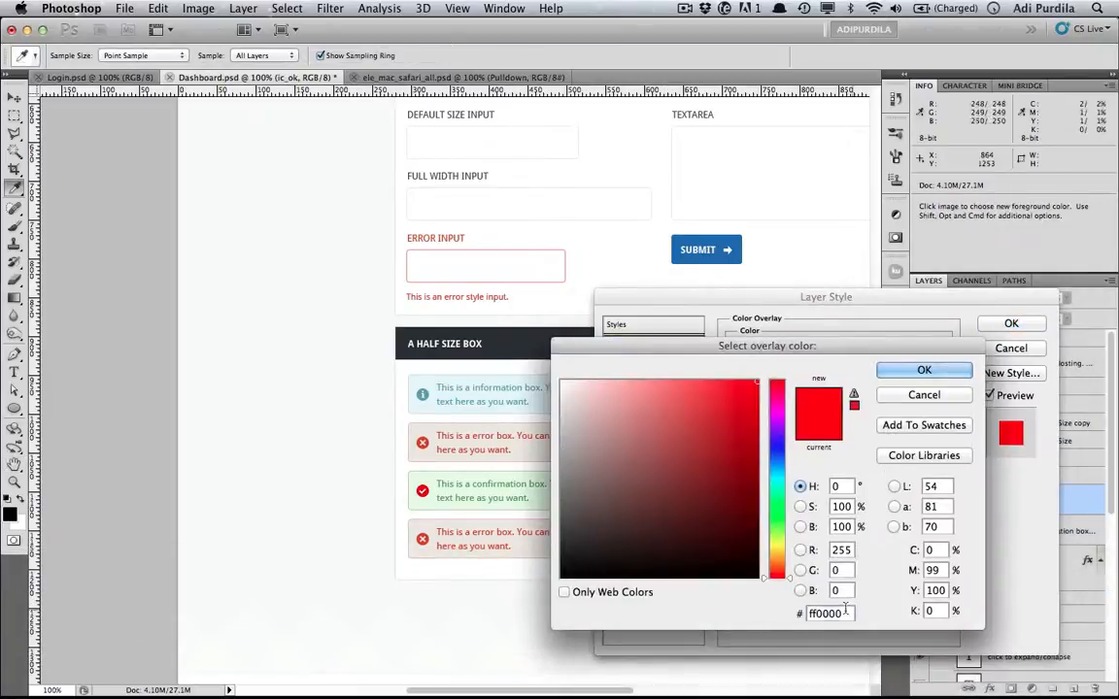
key("cmd+v")
key("Return")
key("Return")
key("super+s")
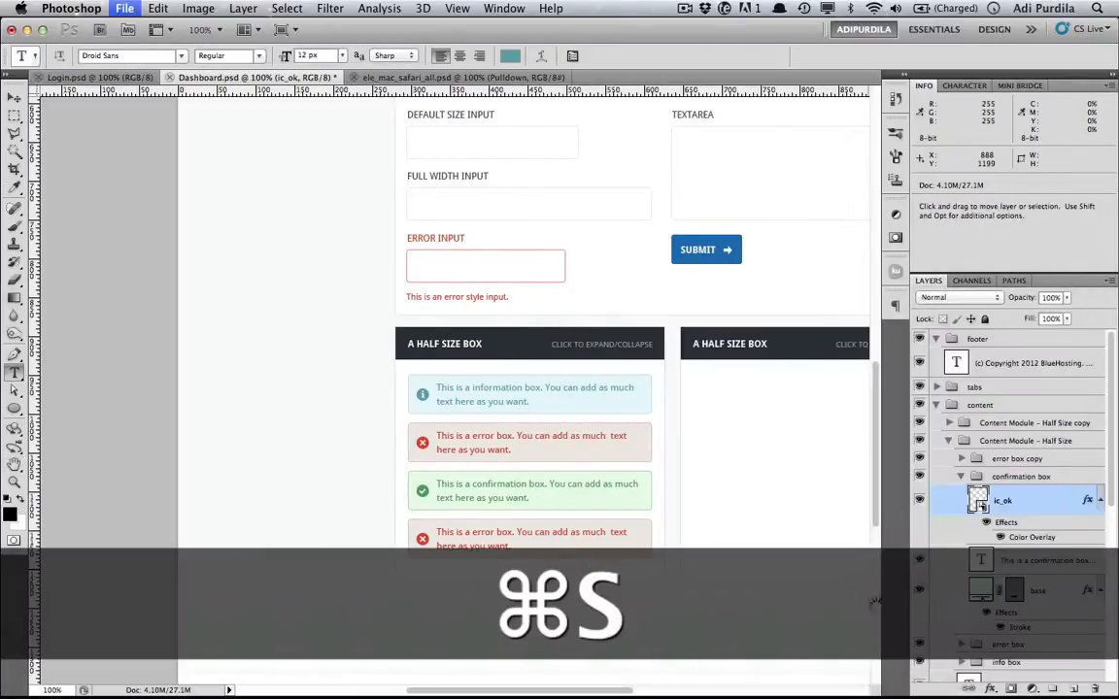
Step: Replace "error" with "warning" in the message text of the lowest box
left_click(442, 537)
key("super+a")
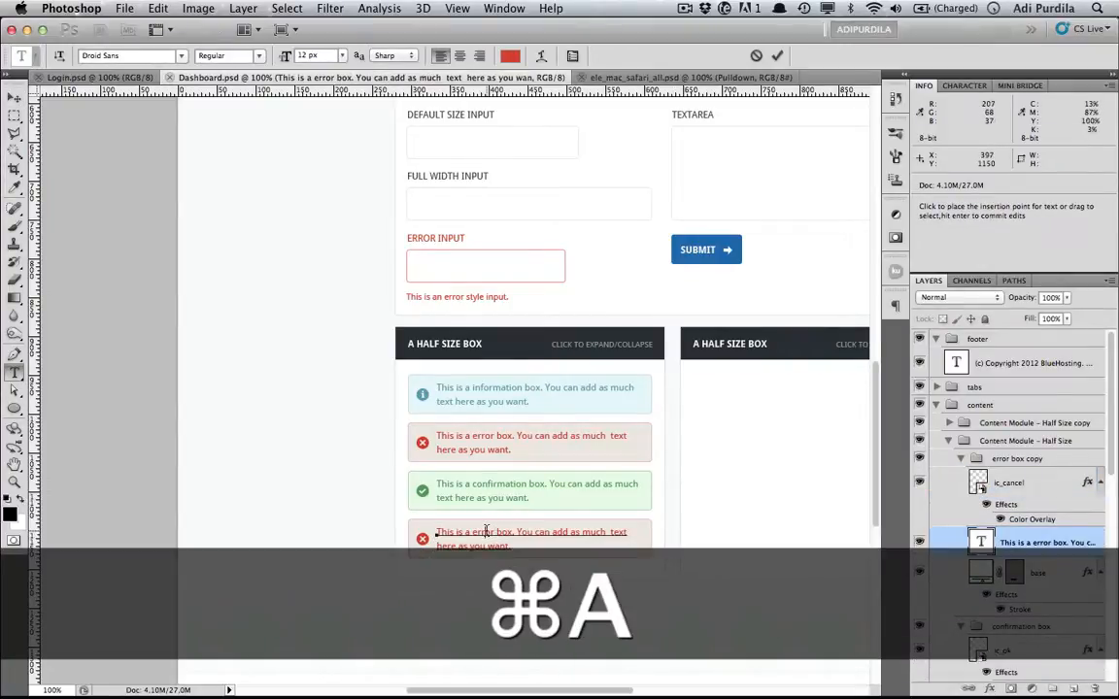
double_click(486, 532)
type("warning")
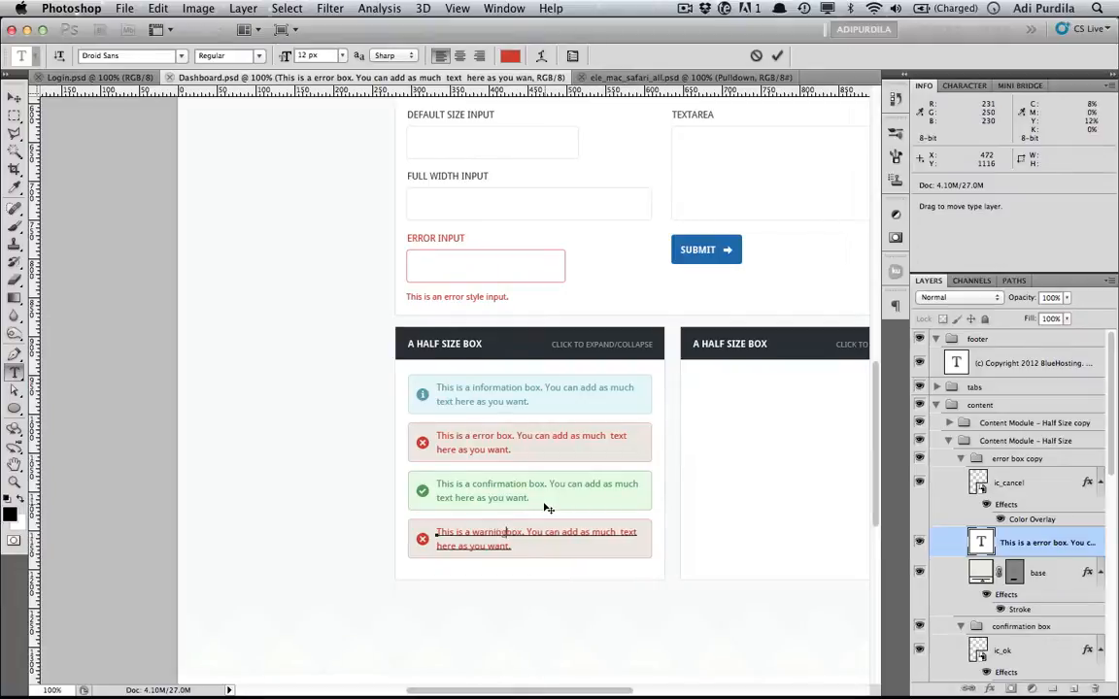
key("super+Return")
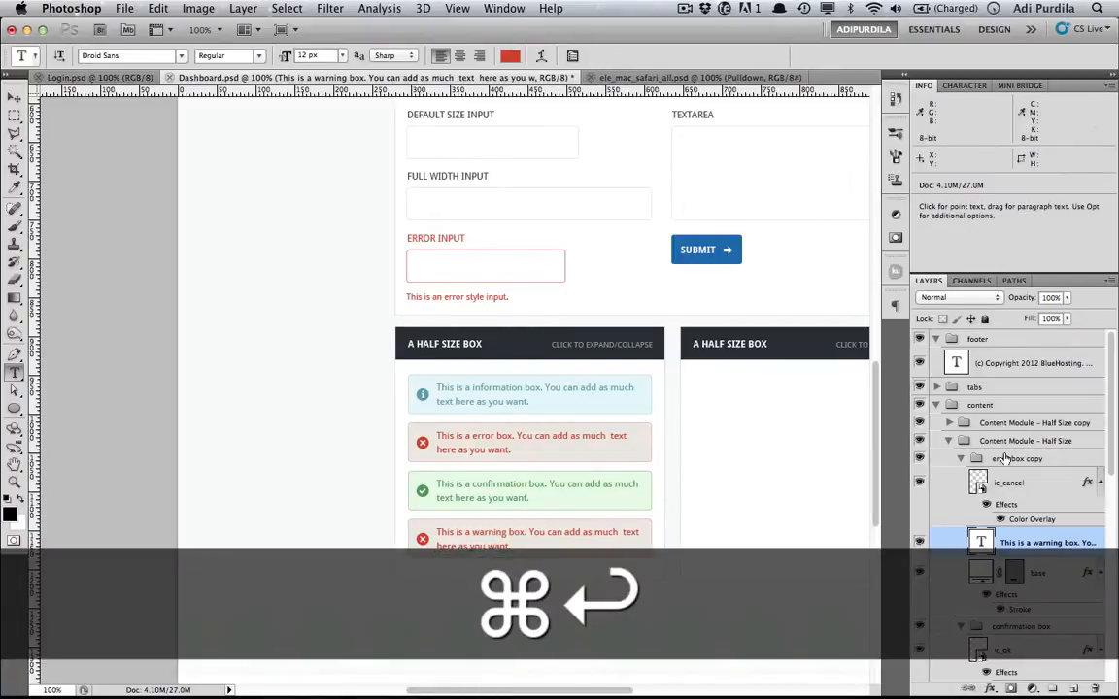
Step: Rename the "error box copy" group as "warning box" and save the document
double_click(1007, 458)
type("warning box")
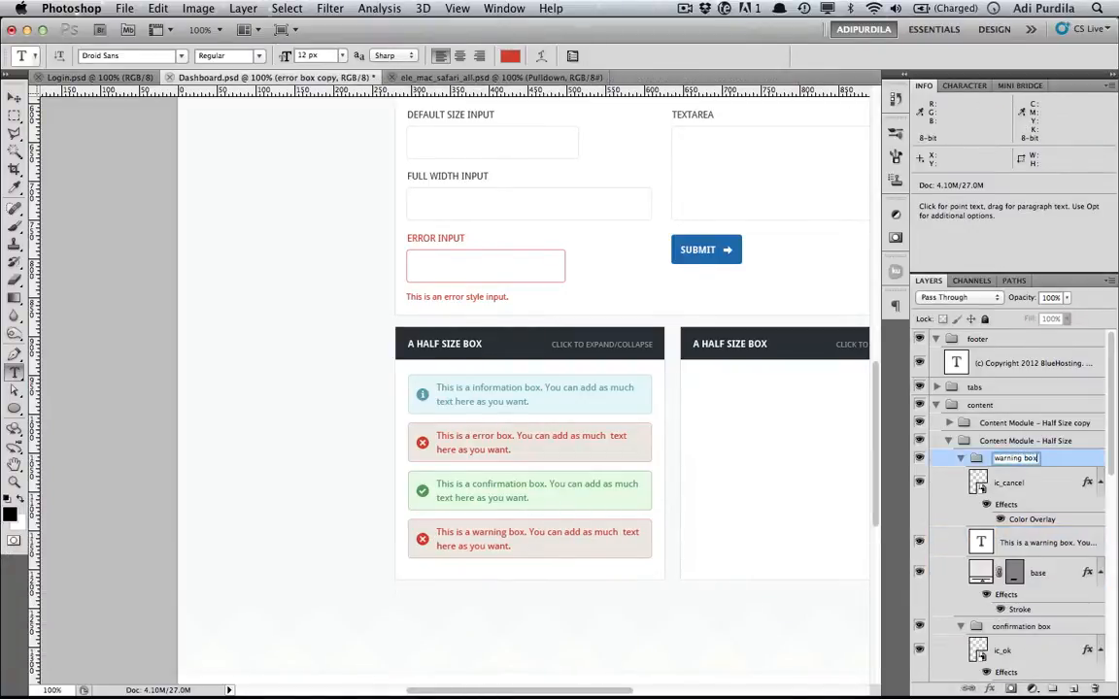
key("Return")
key("super+s")
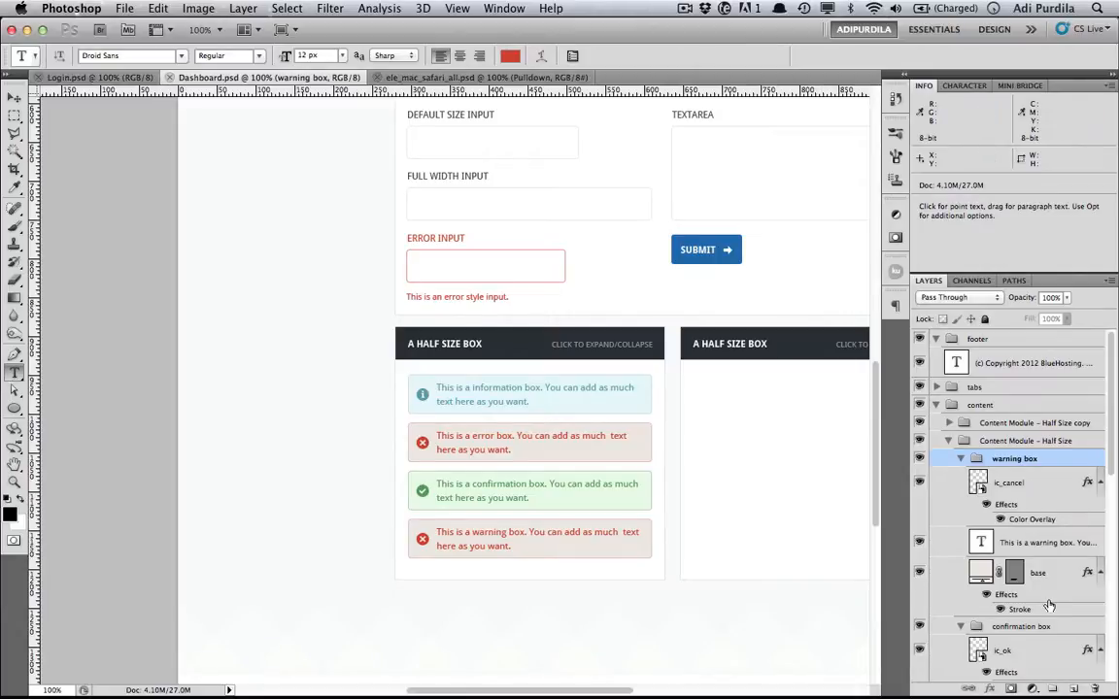
Step: Set the fill colour of the warning box's base shape to fdf7e4
left_click(1048, 570)
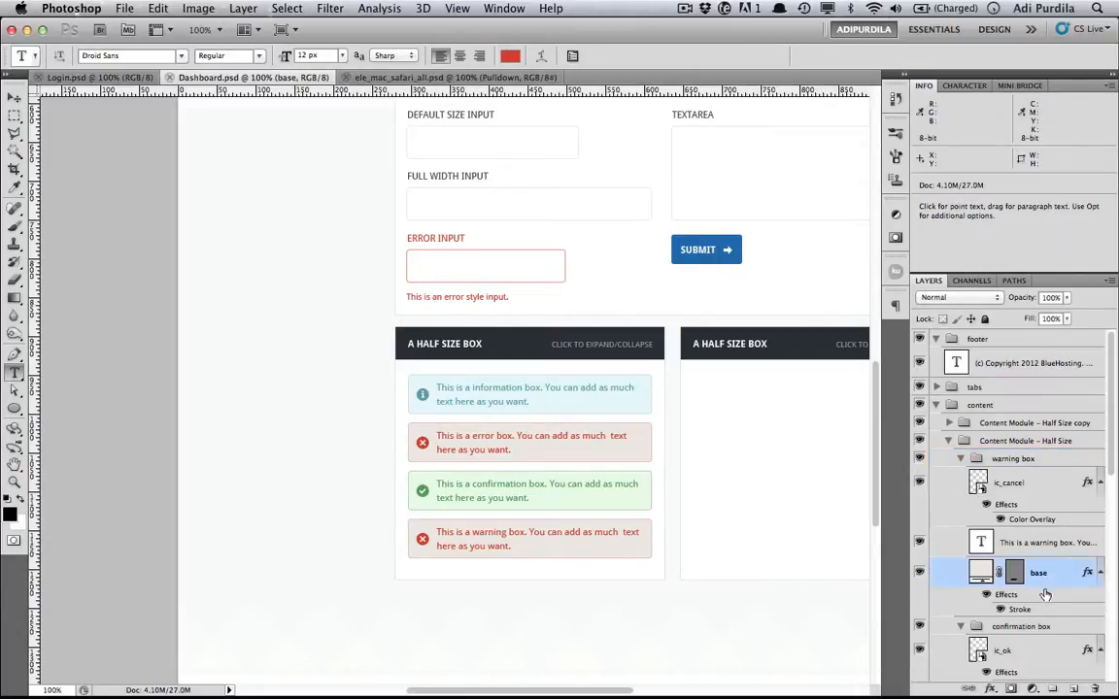
double_click(979, 573)
left_click(827, 615)
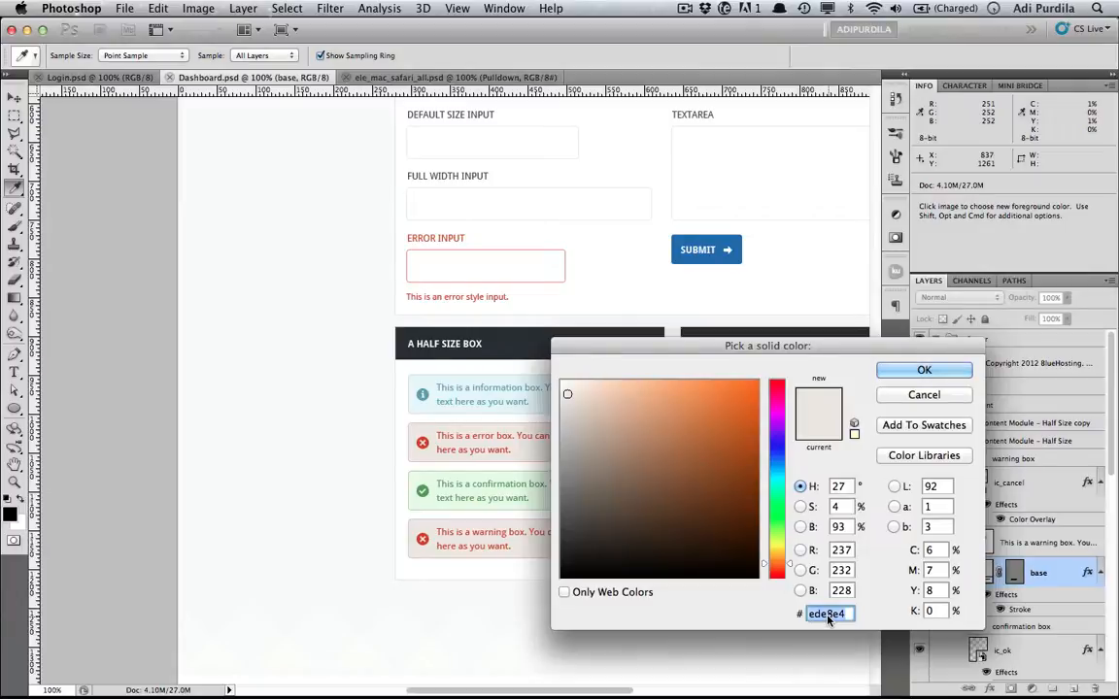
type("fdf7e4")
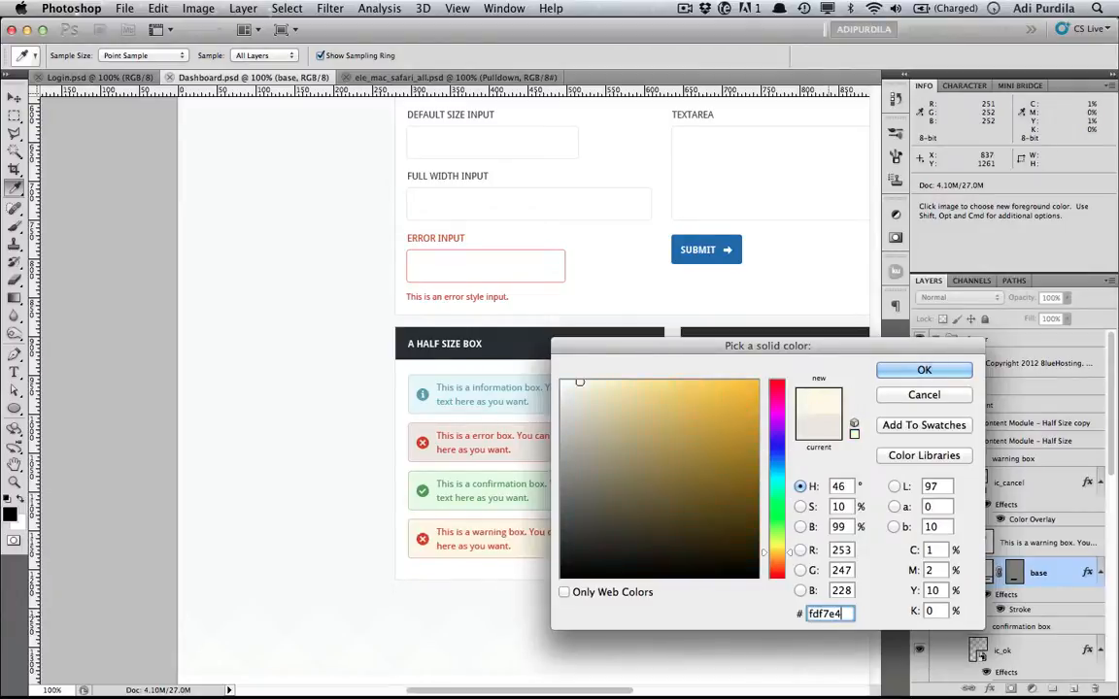
key("Return")
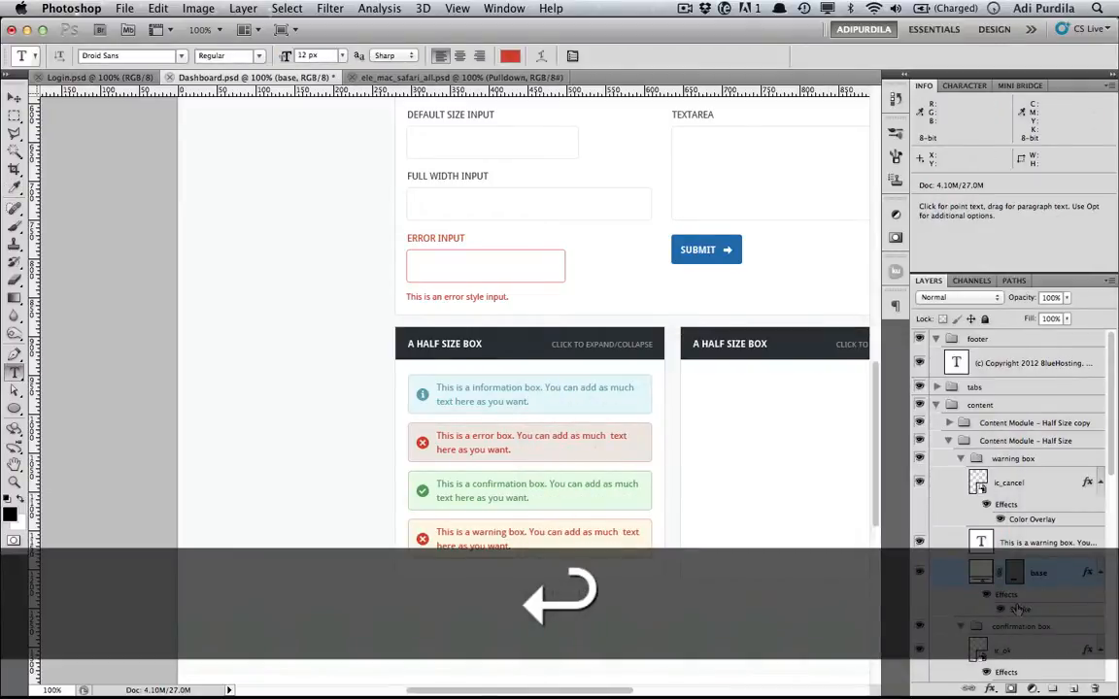
Step: Set the stroke colour of the warning box's base shape to e5d9b2 and save the document
double_click(1017, 610)
left_click(758, 454)
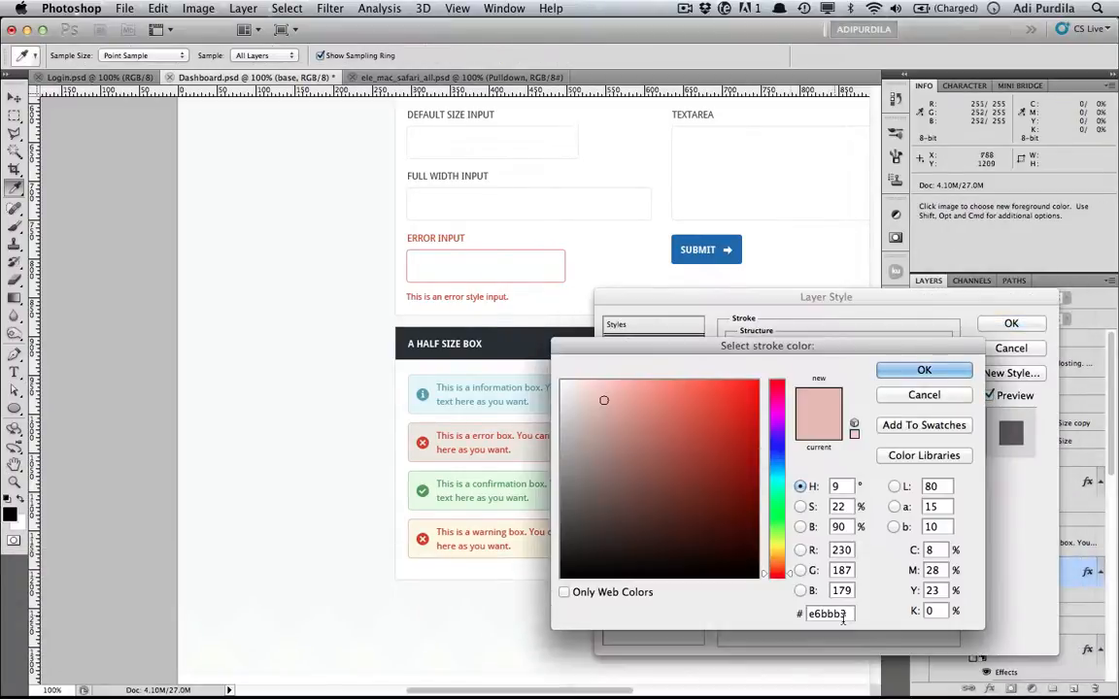
double_click(834, 613)
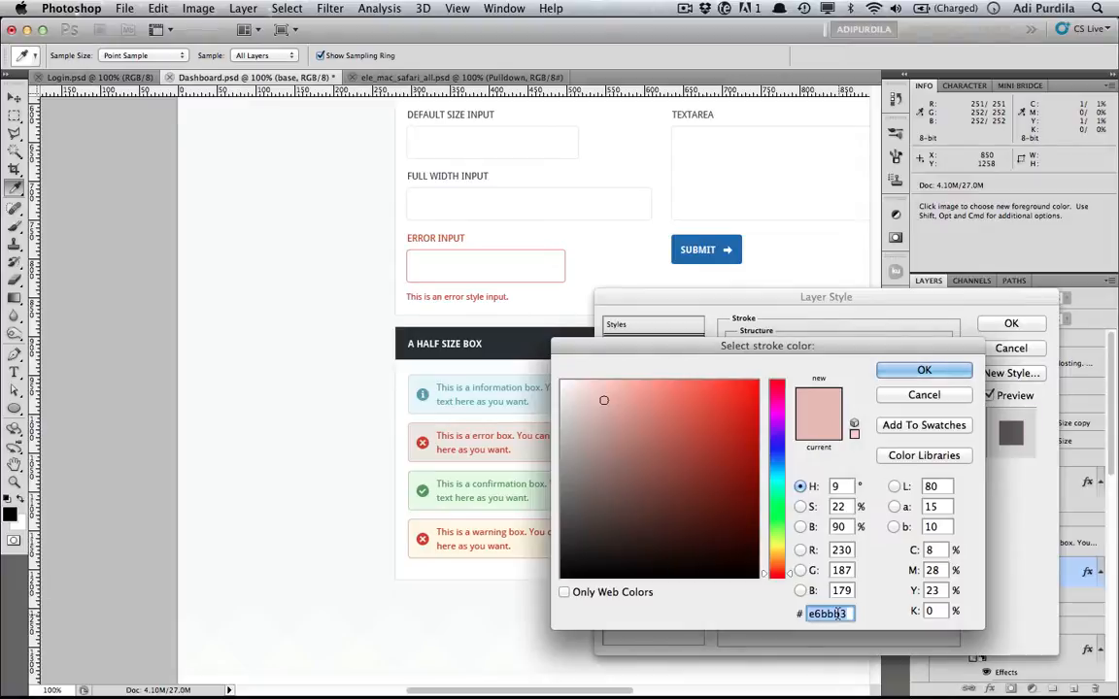
type("e5")
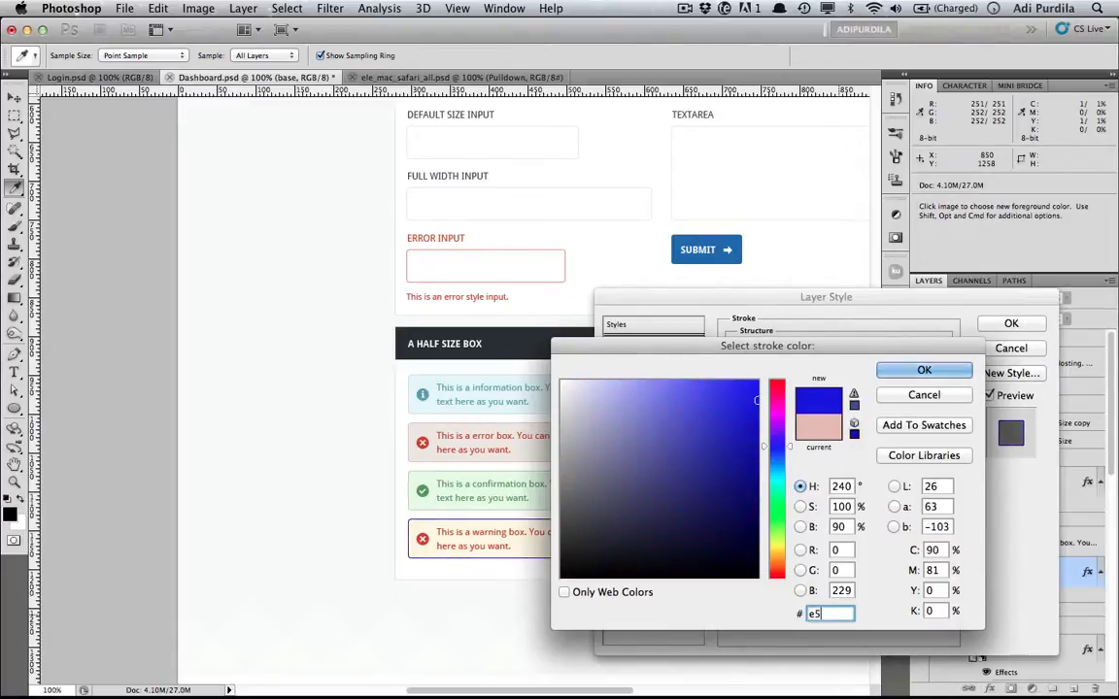
type("d9b2")
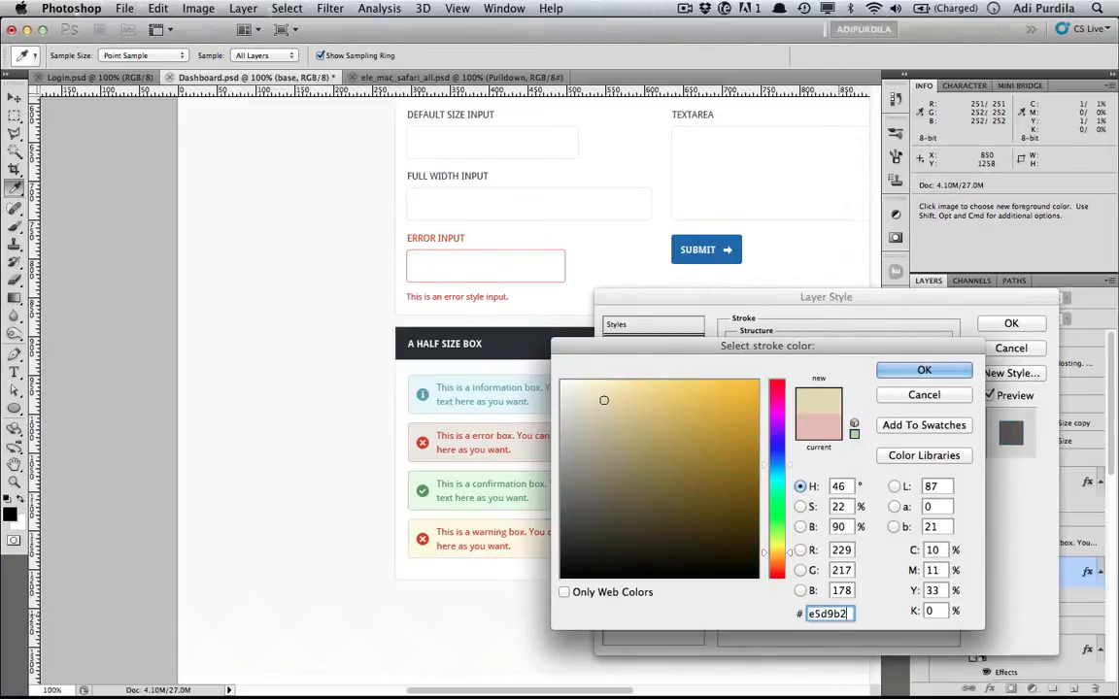
key("Return")
key("Return")
key("super+s")
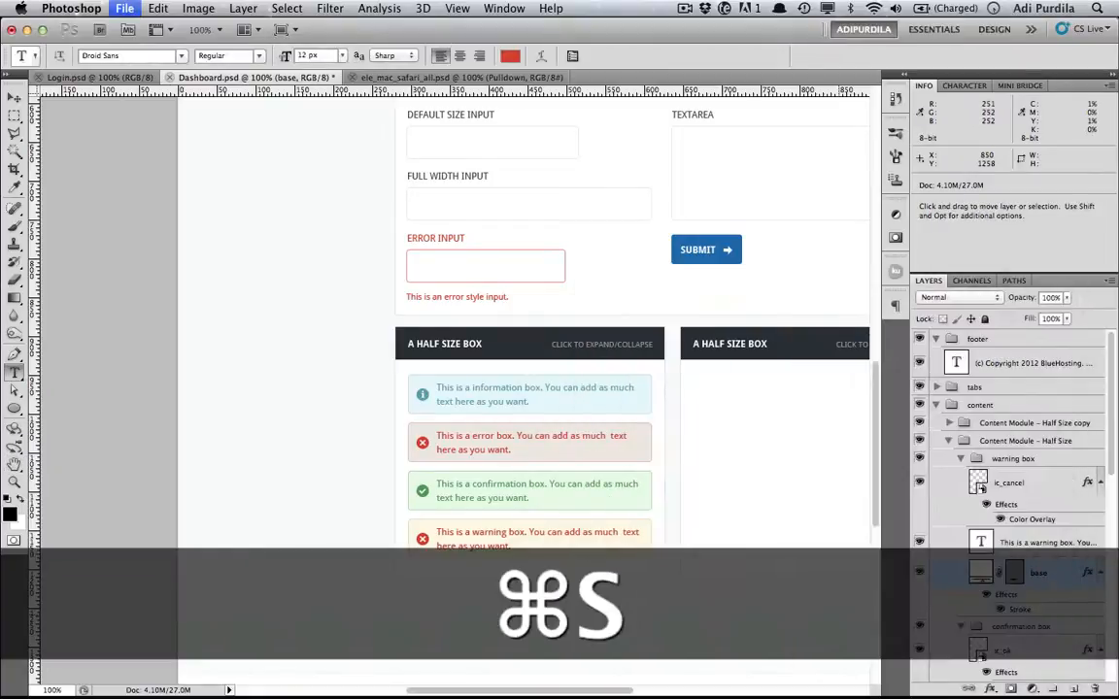
Step: Set the colour of the warning box's message text to b28a0b, collapse its group and save the document
left_click(1060, 536)
left_click(510, 55)
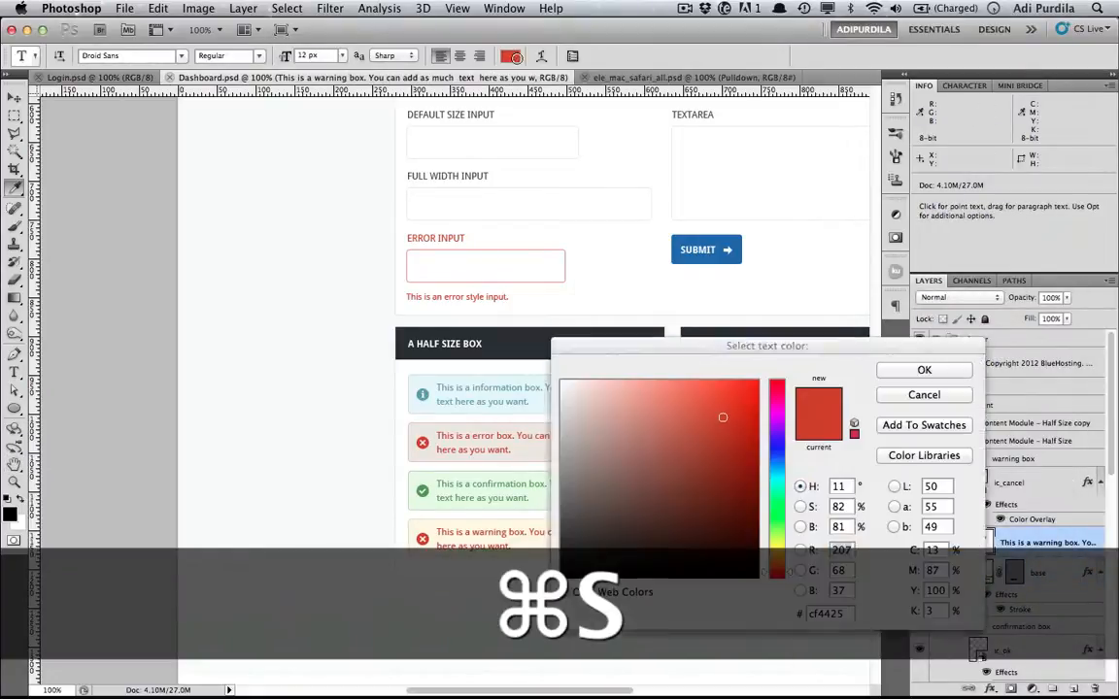
left_click(830, 613)
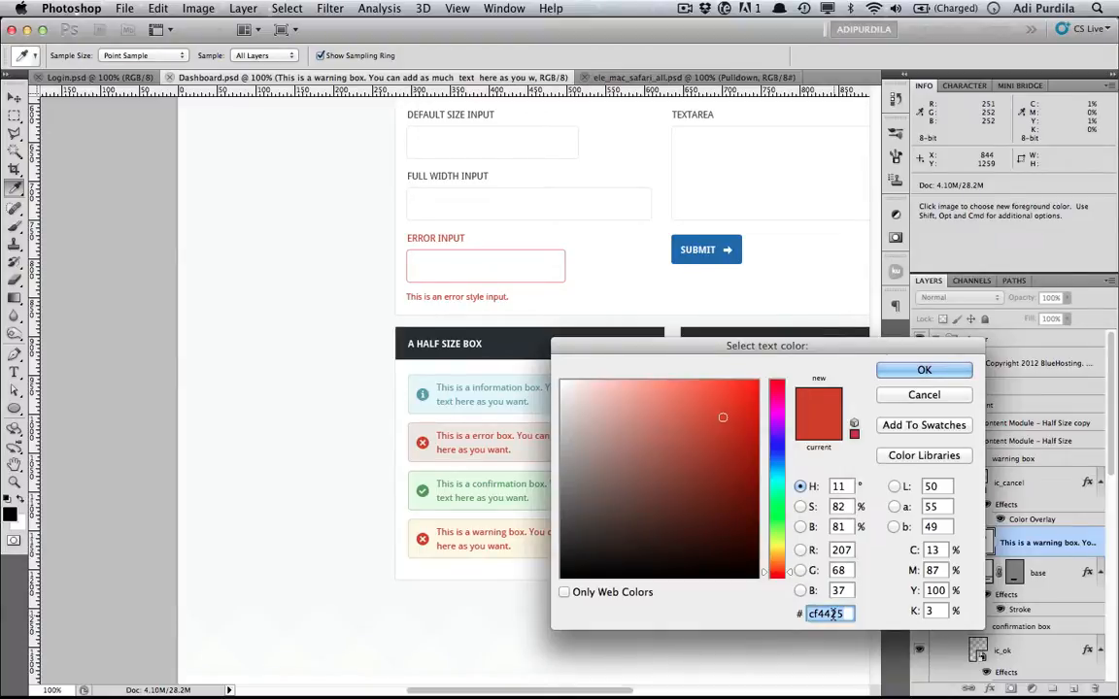
type("b2")
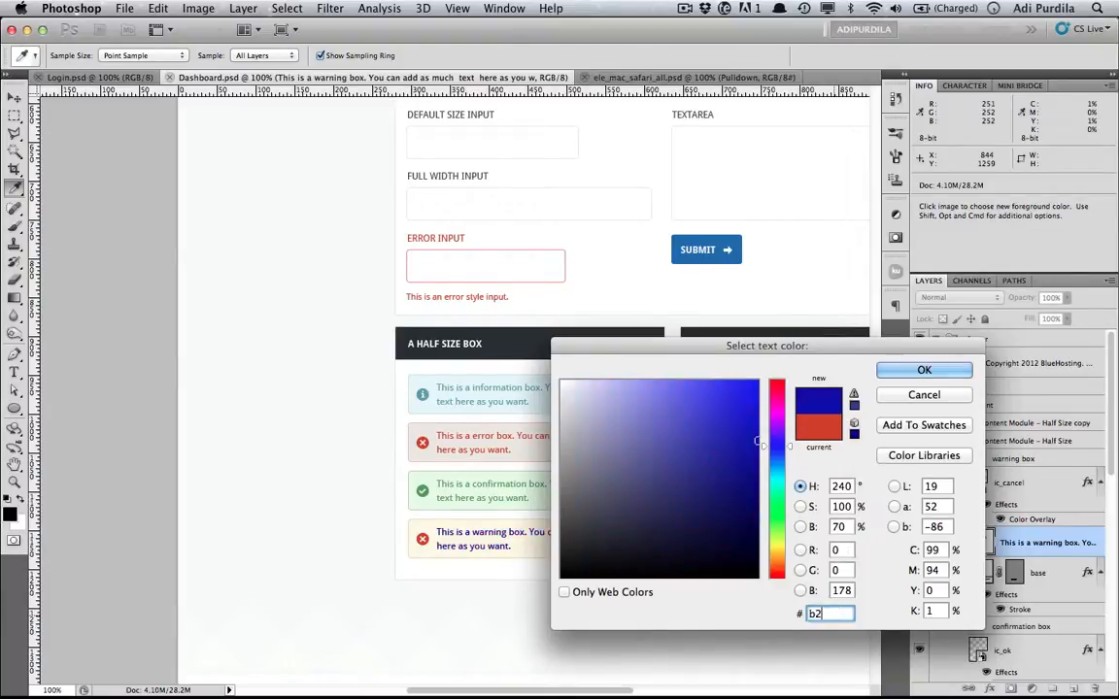
type("8a")
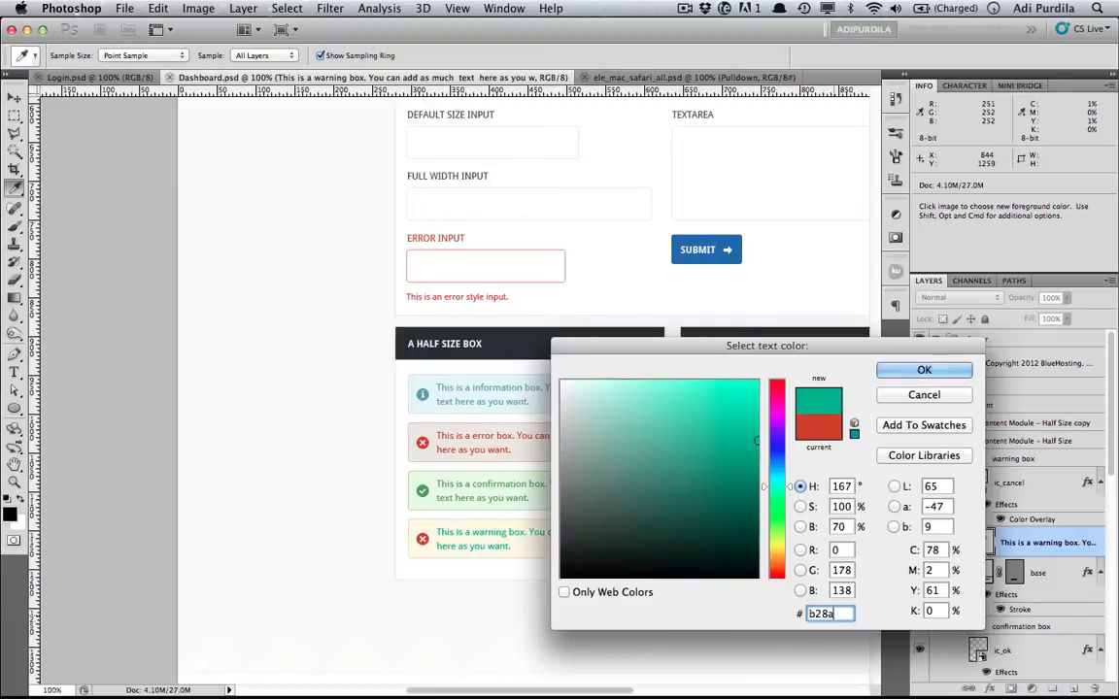
type("0b")
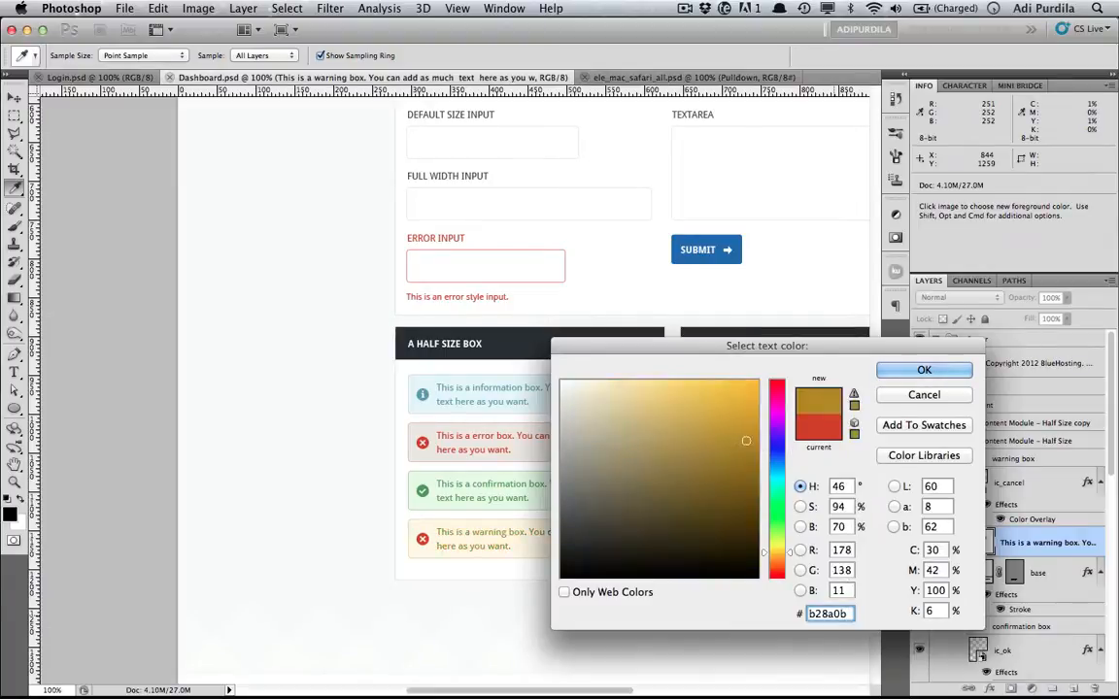
key("Return")
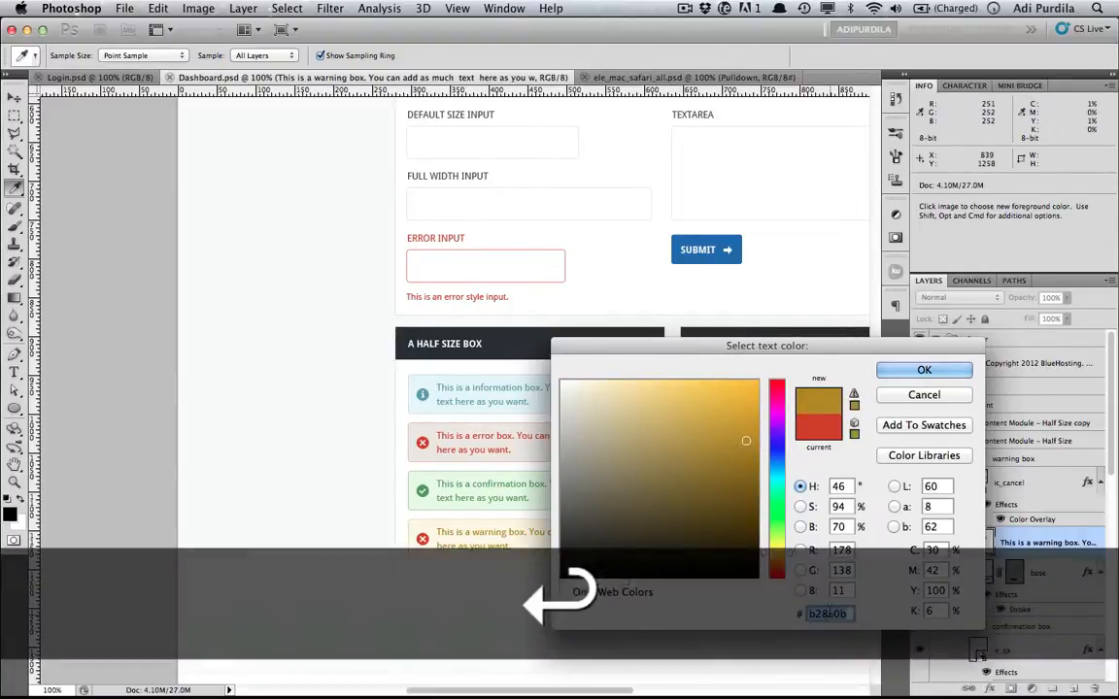
key("super+s")
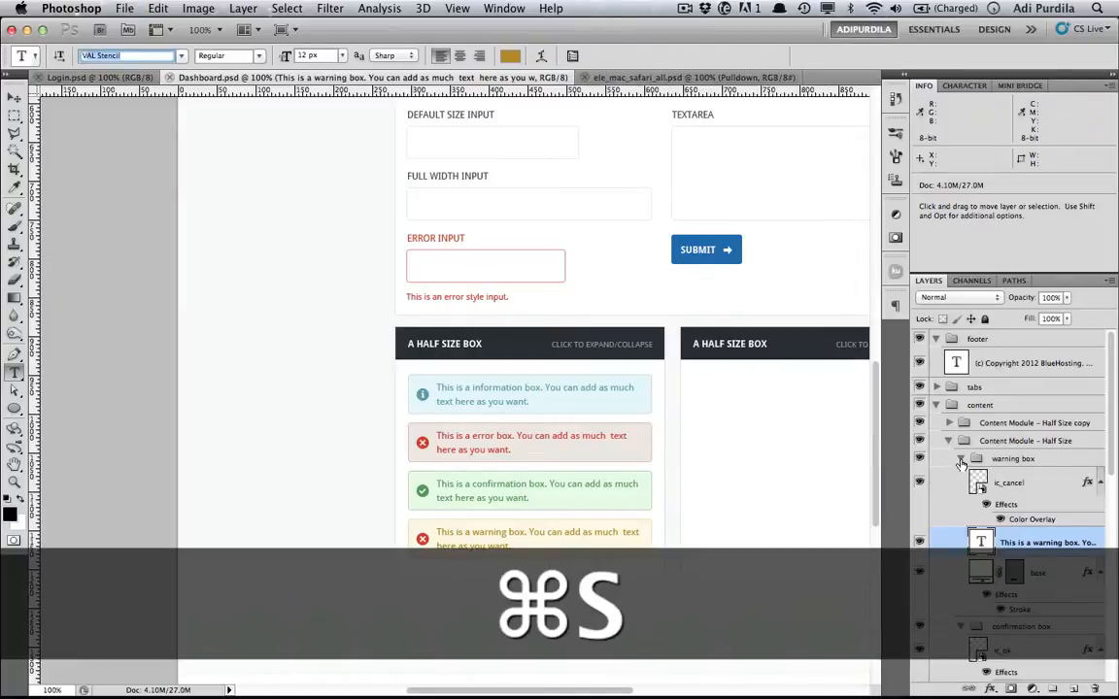
left_click(961, 461)
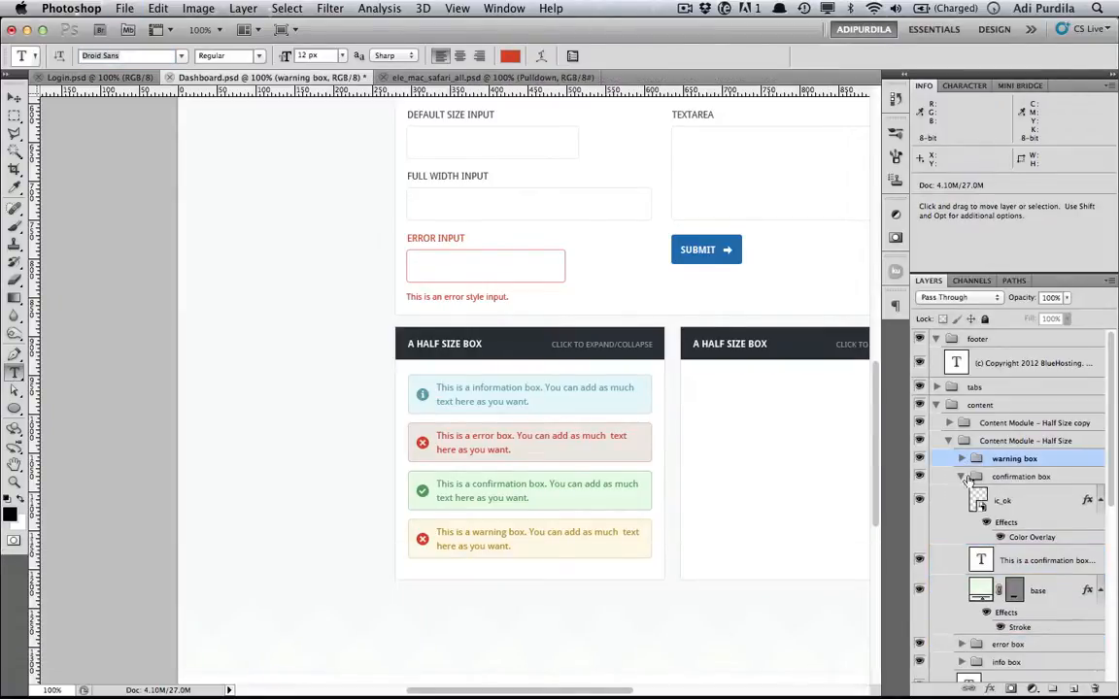
key("super+s")
Step: Switch to Safari and examine the icon set on the "50 Crisp Web UI Icons" page, and return to Photoshop
key("super+Tab")
key("super+Tab")
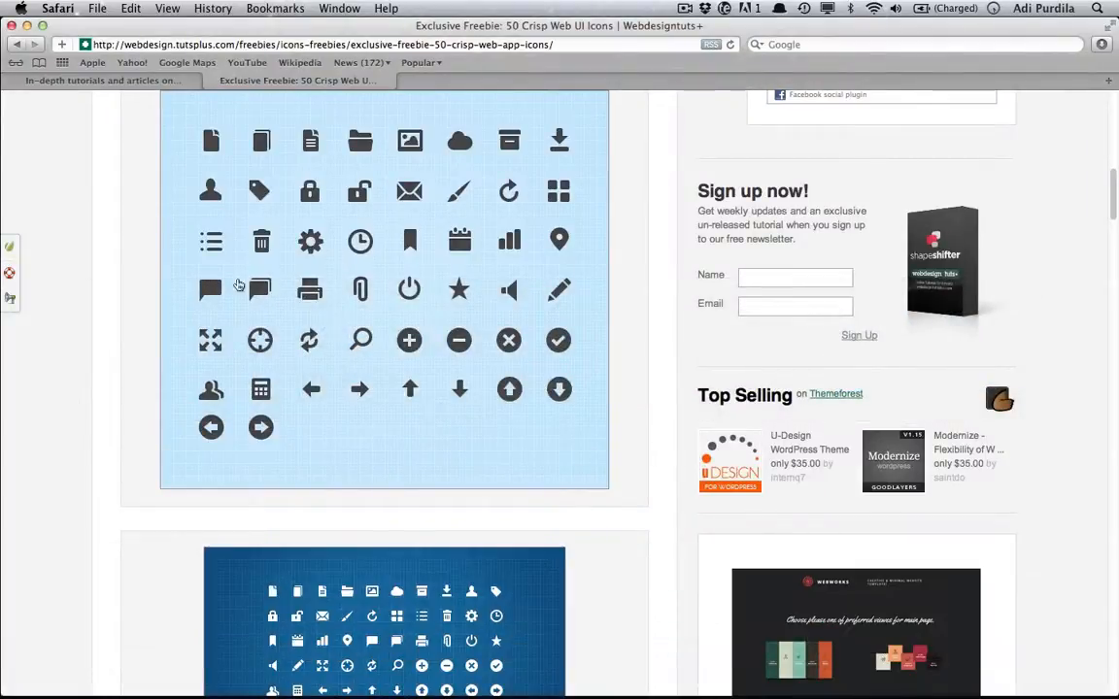
scroll(541, 390, "up", 1)
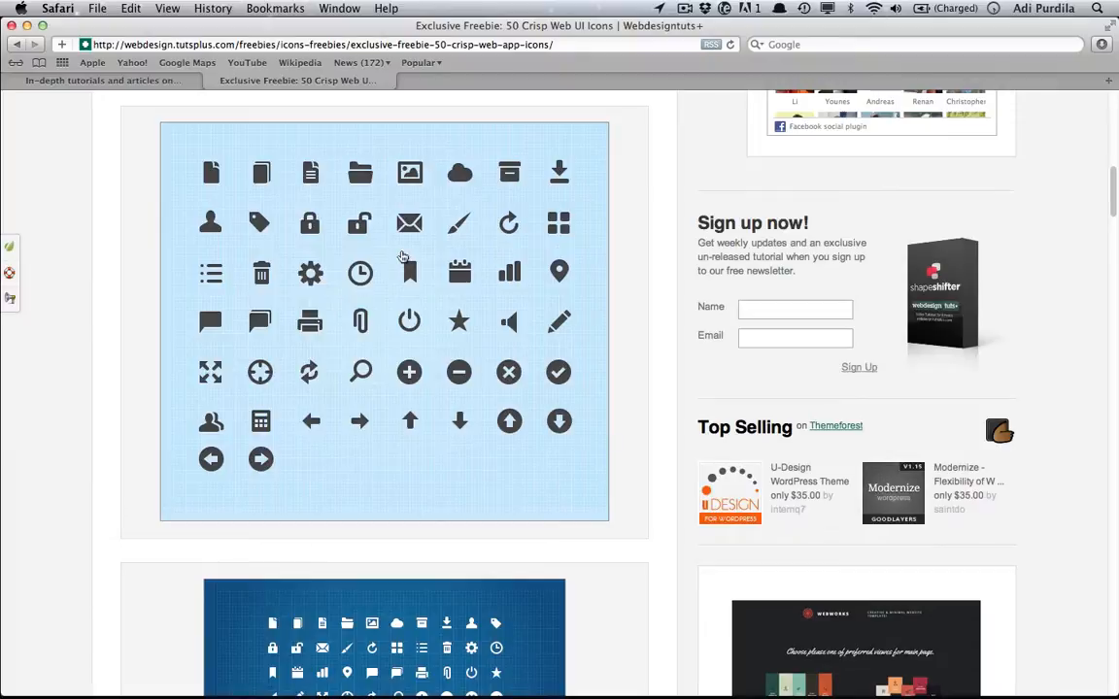
key("super+shift+1")
key("super+Tab")
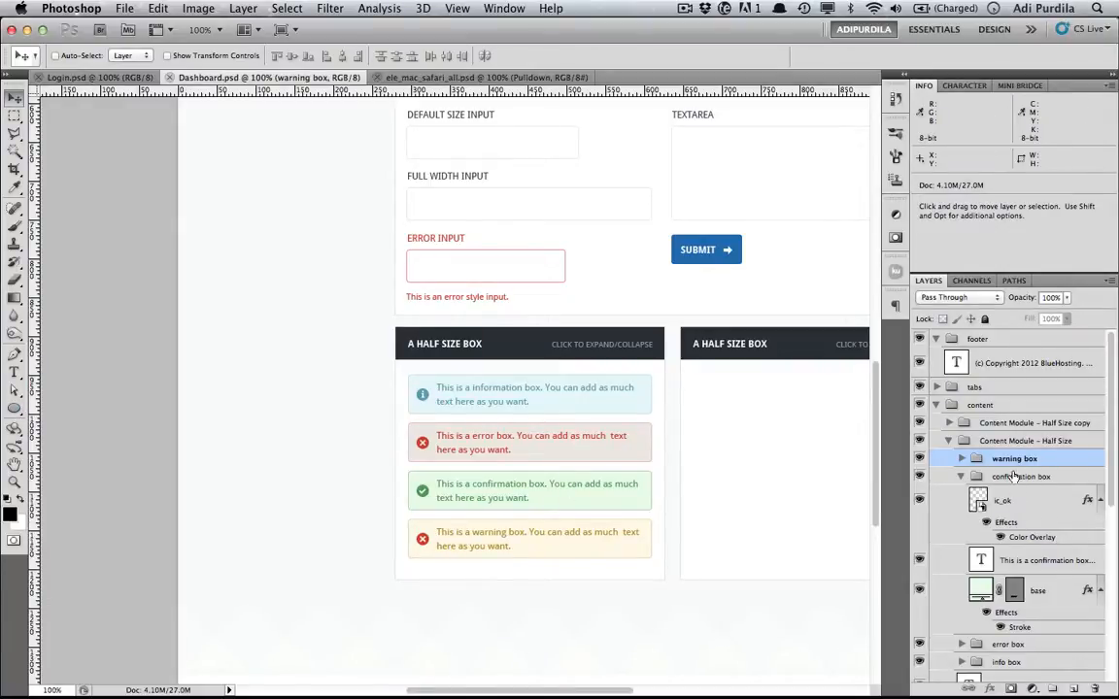
Step: Draw a black rounded square about 23 px wide with a 3 px radius over the warning box's cancel icon
left_click(961, 477)
left_click(961, 459)
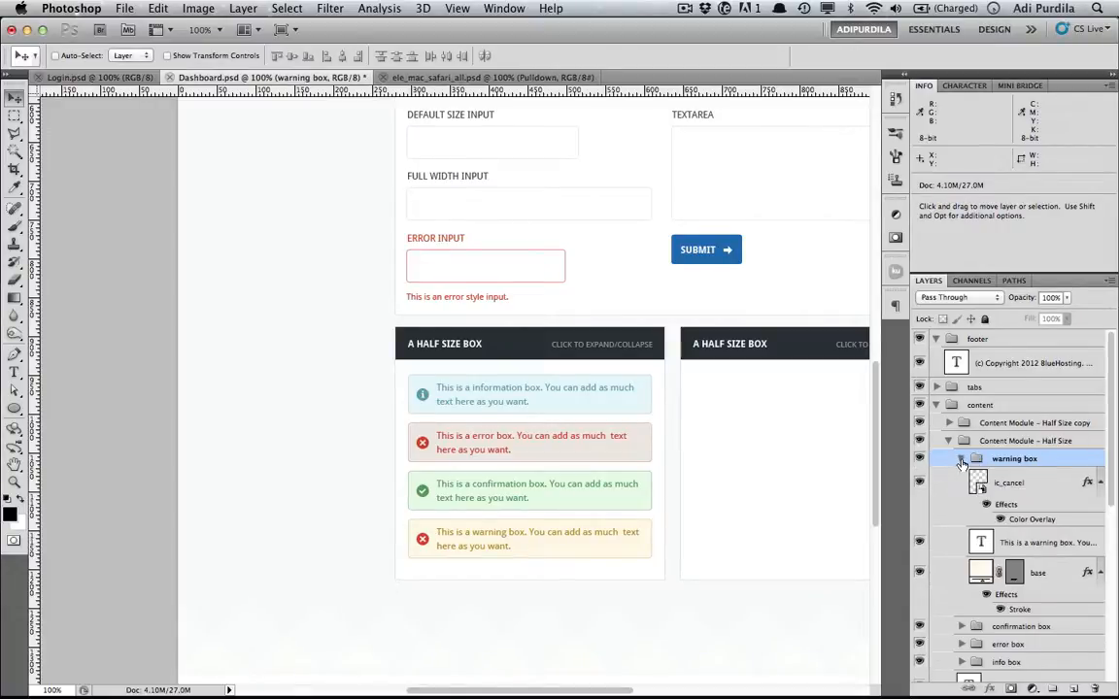
left_click(978, 483)
key("z")
left_click_drag(382, 493, 521, 541)
scroll(522, 541, "down", 3)
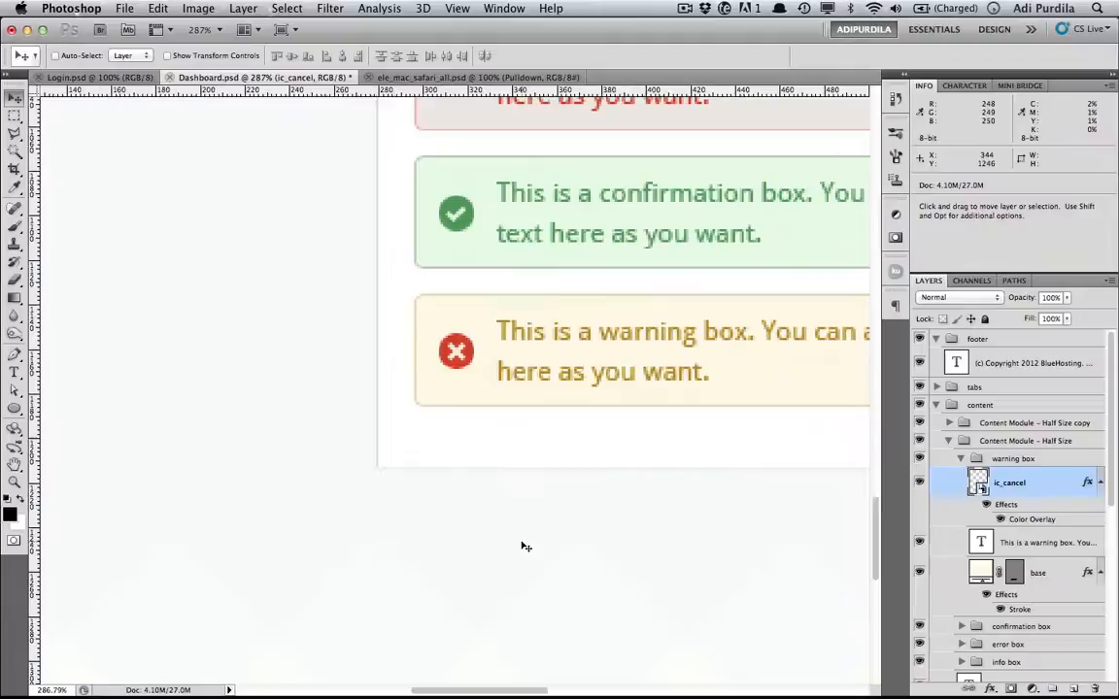
left_click(15, 408)
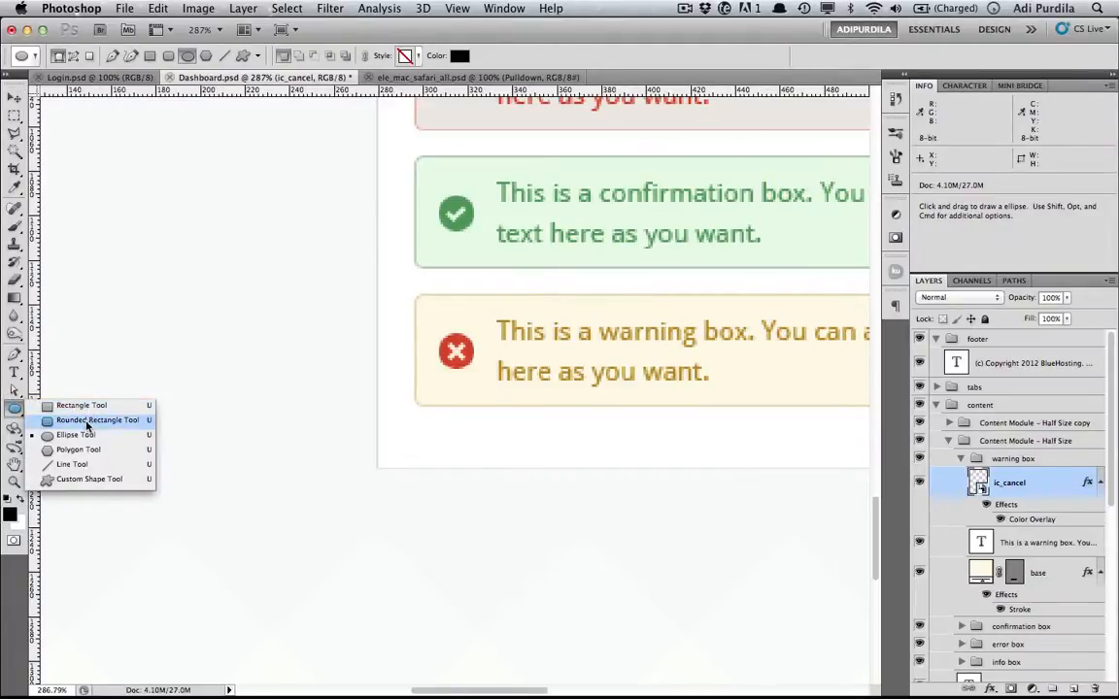
left_click(87, 420)
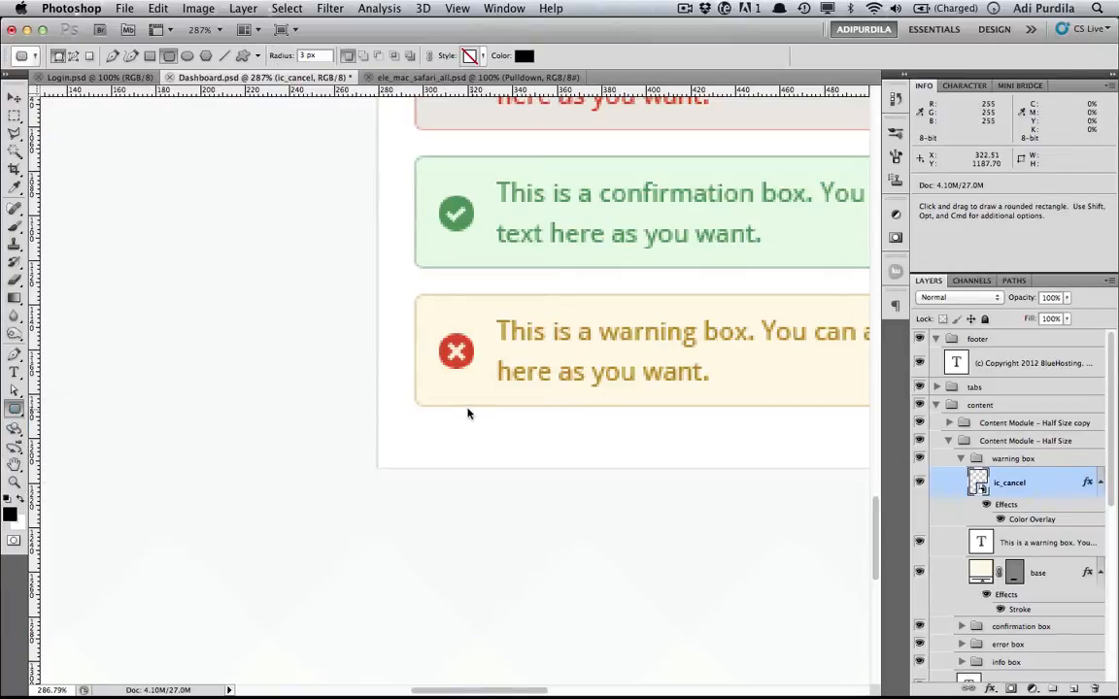
left_click_drag(437, 332, 485, 376)
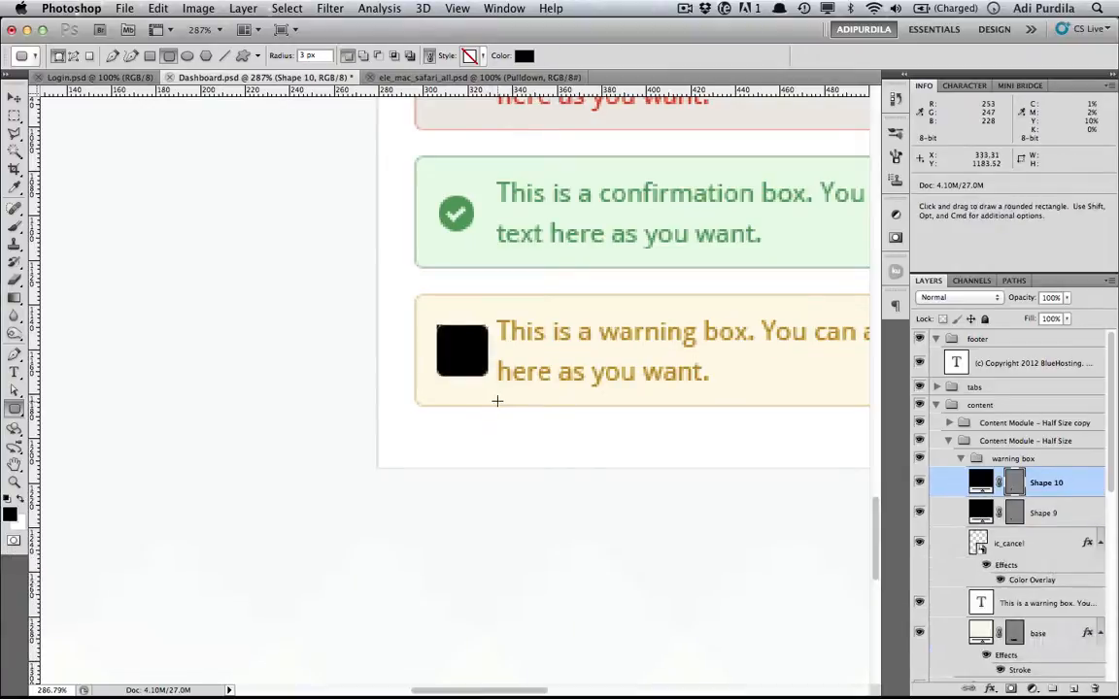
key("Return")
Step: Shift the black square diagonally off the cancel icon and delete the stray extra shape layer
key("v")
left_click_drag(498, 424, 517, 445)
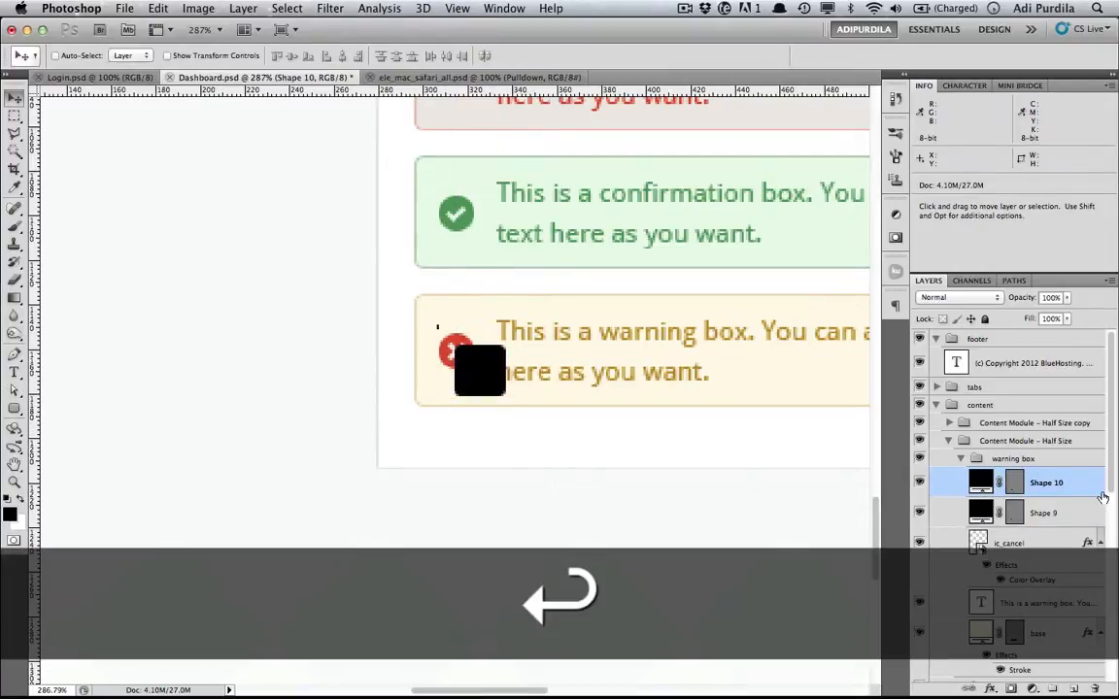
left_click(1077, 517)
key("Delete")
left_click(981, 482)
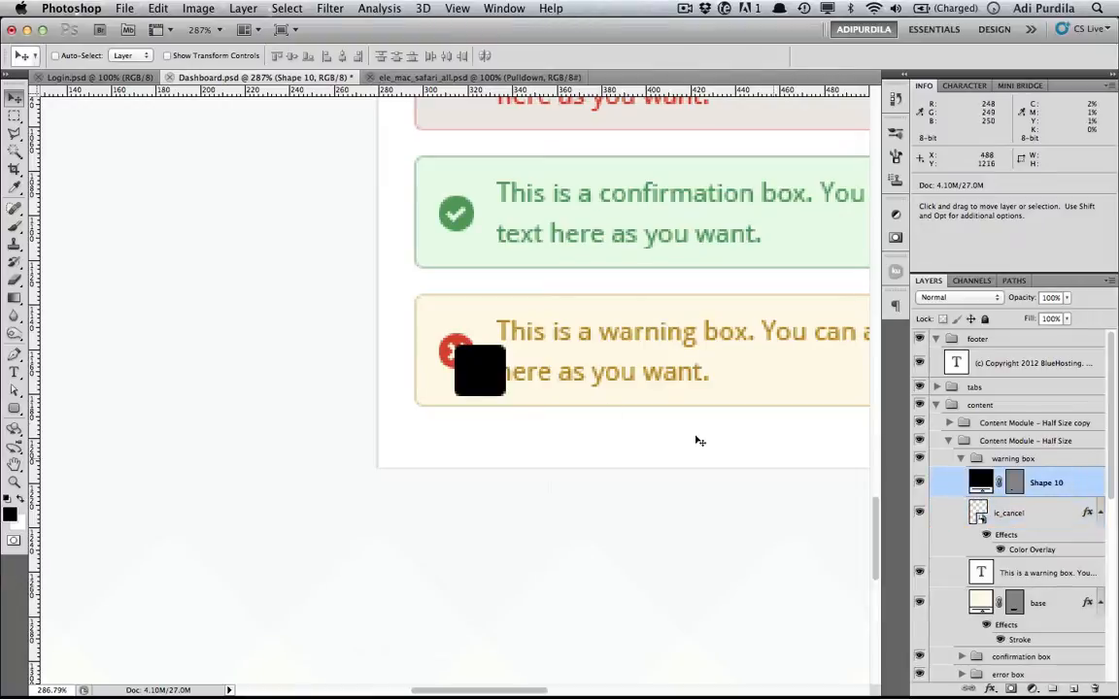
Step: Rotate the black rounded square 45 degrees into a diamond
key("super+t")
left_click_drag(505, 394, 507, 462)
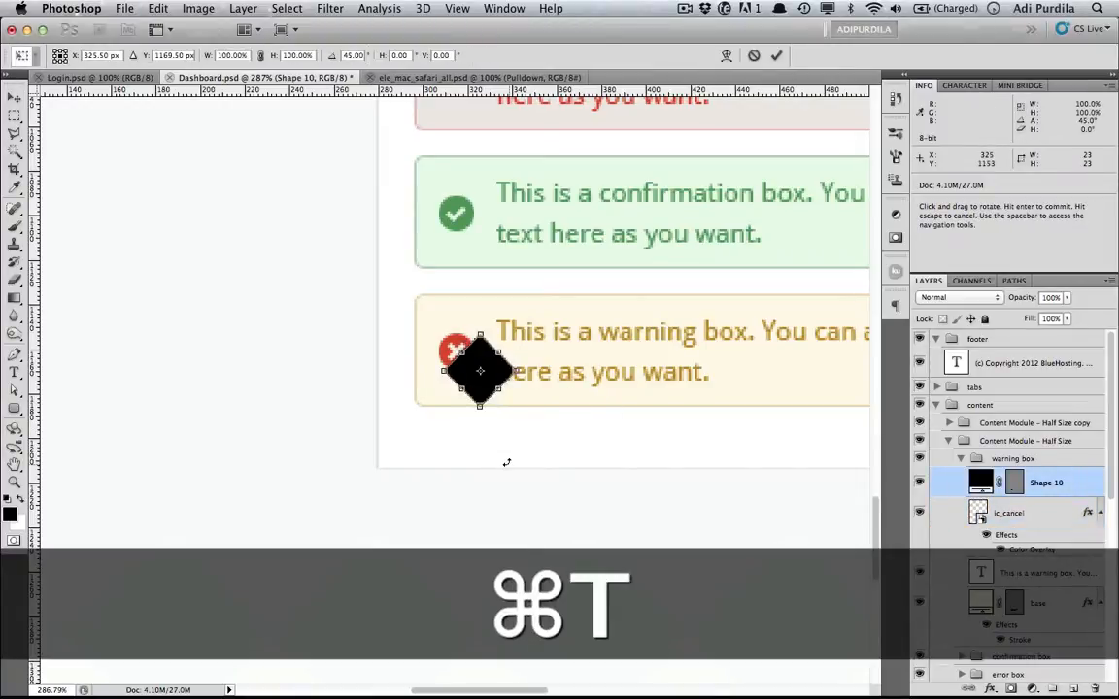
key("shift")
key("Return")
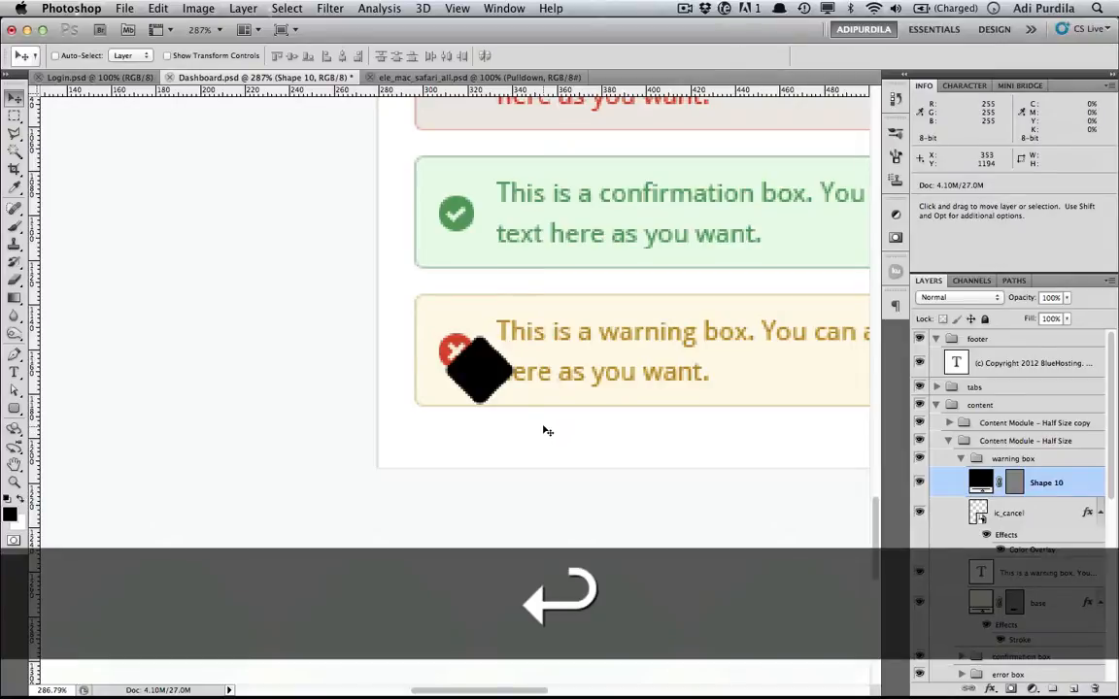
Step: Mask the diamond to its upper half with a rectangular selection to form a triangle, and save the document
key("m")
left_click_drag(430, 305, 553, 373)
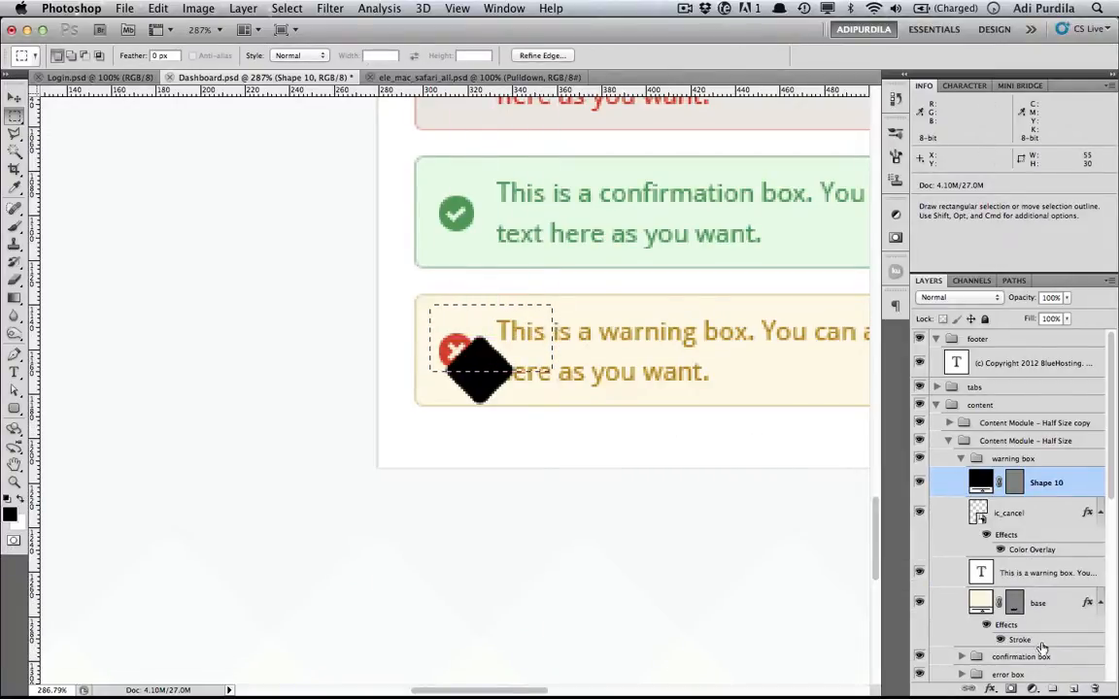
left_click(1014, 688)
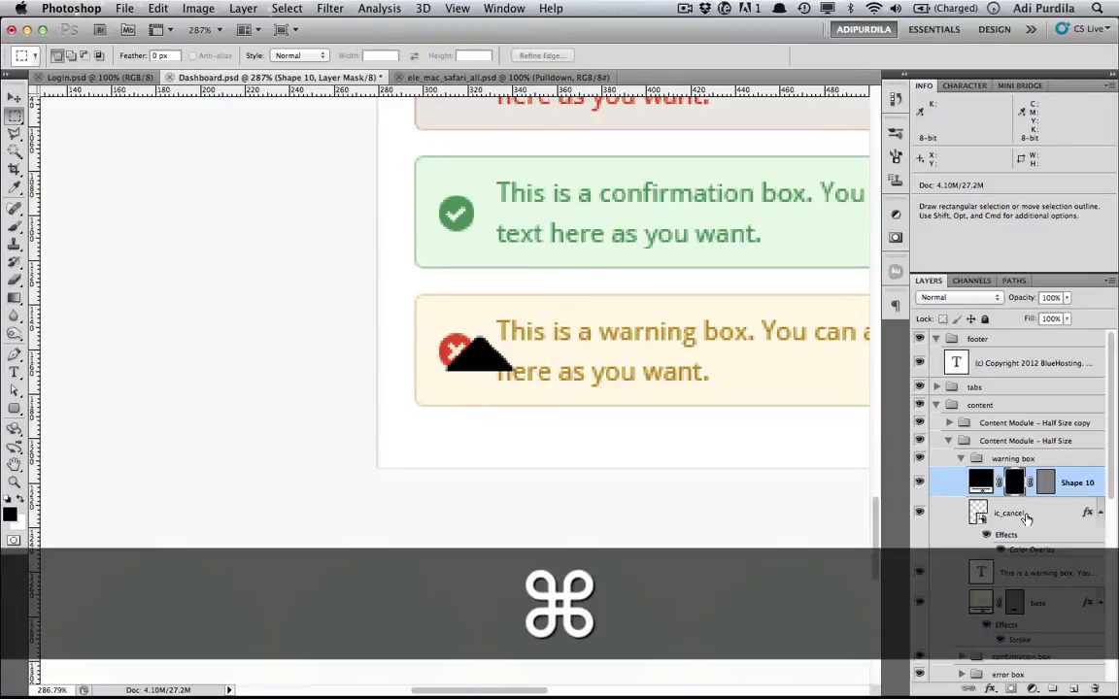
key("super+s")
key("Return")
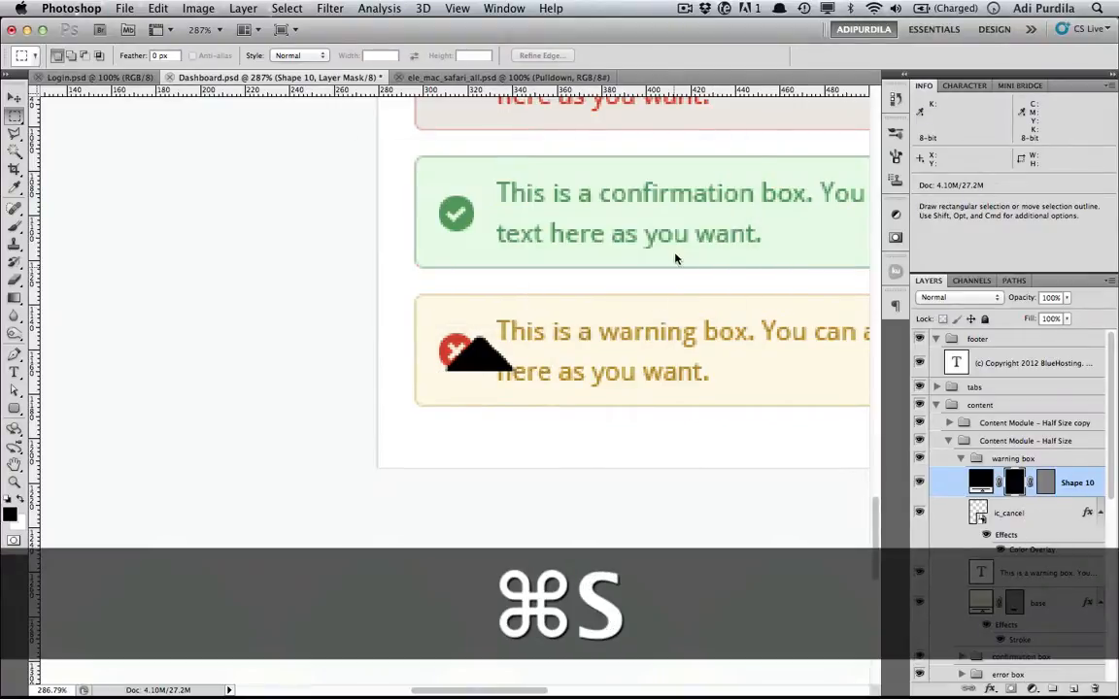
Step: Narrow the triangle horizontally in two transforms to about 16 px wide, keeping its full height
key("super+t")
left_click_drag(512, 369, 505, 370)
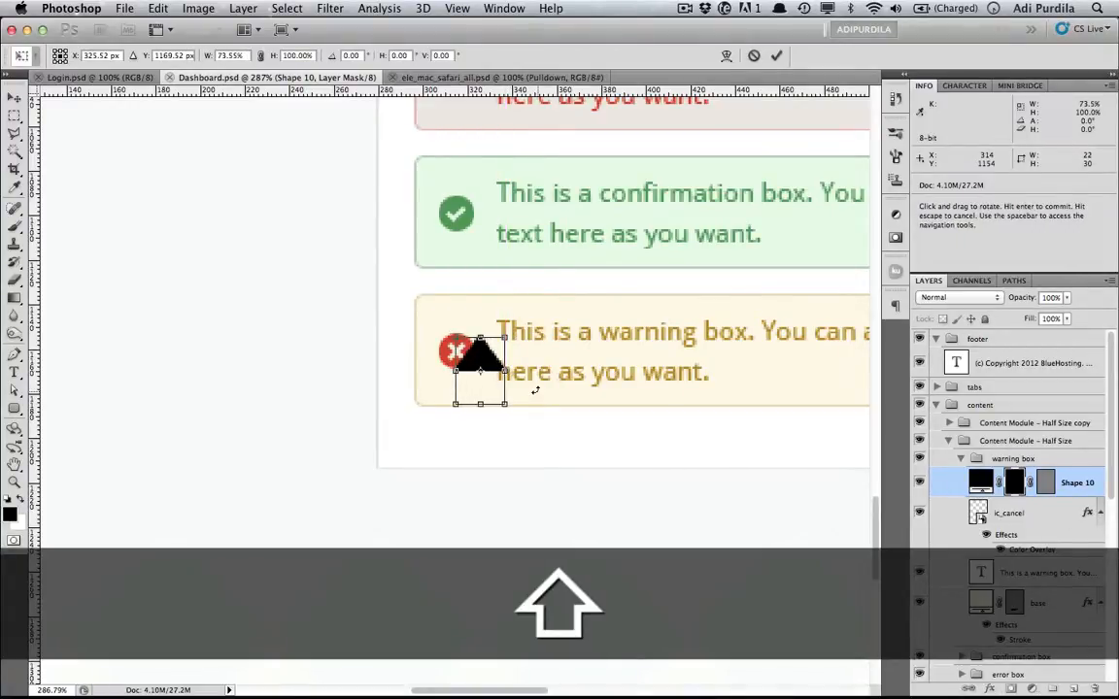
key("Return")
key("super+t")
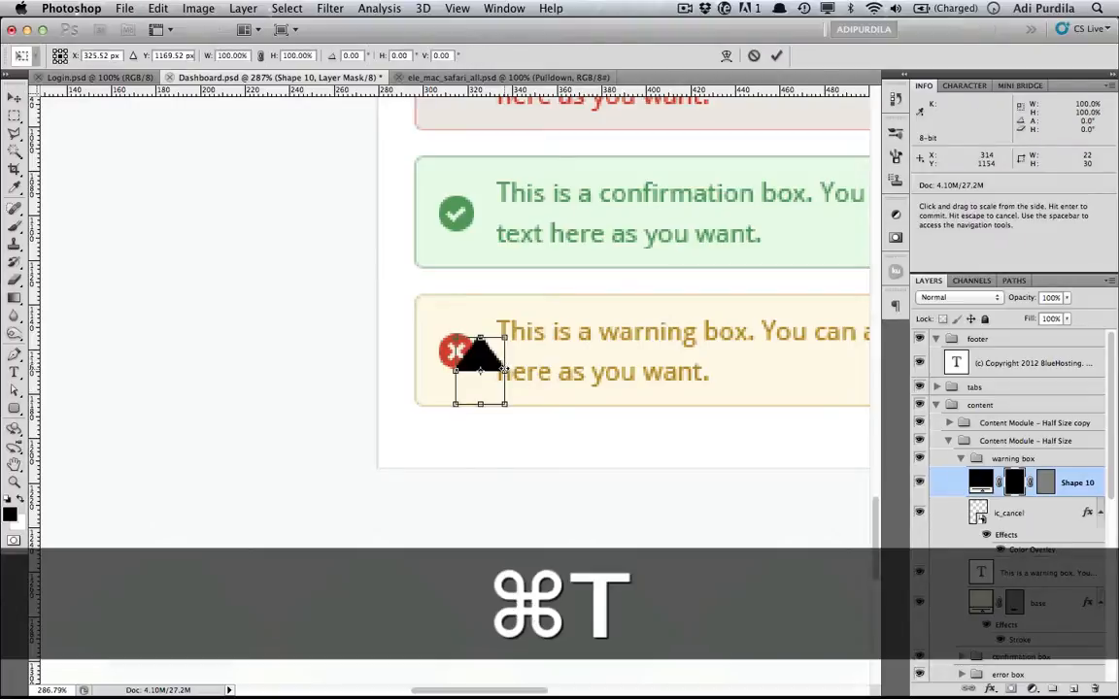
left_click_drag(504, 370, 498, 370)
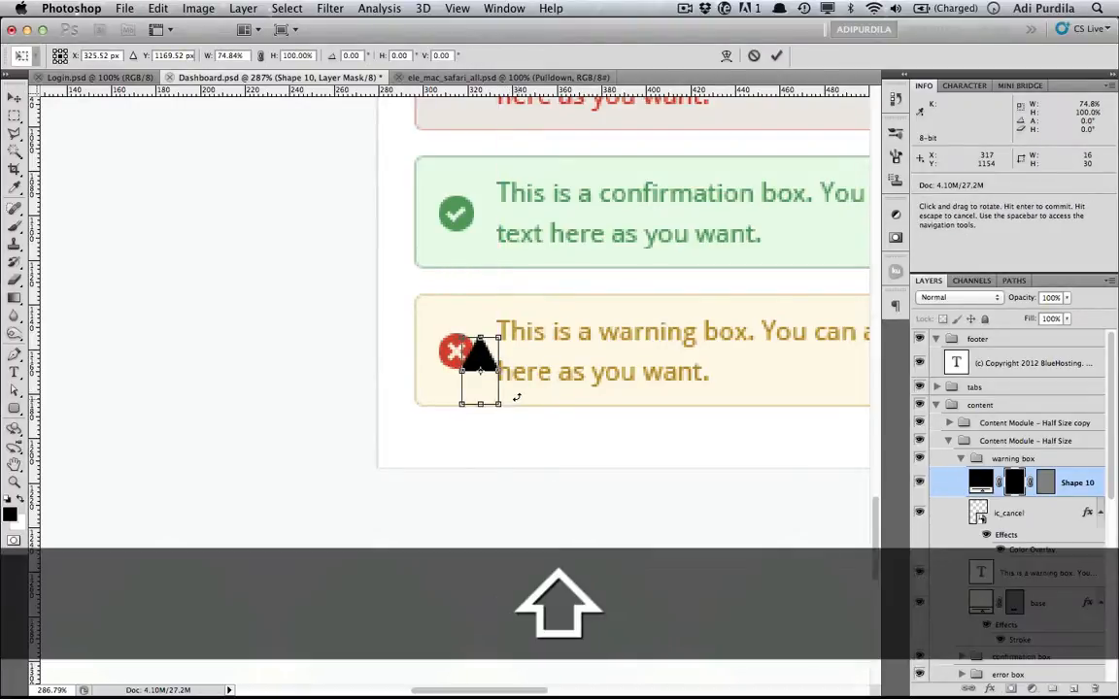
key("Return")
Step: Position the triangle over the warning box's cancel icon, nudge it into alignment and save the document
left_click_drag(514, 402, 486, 394)
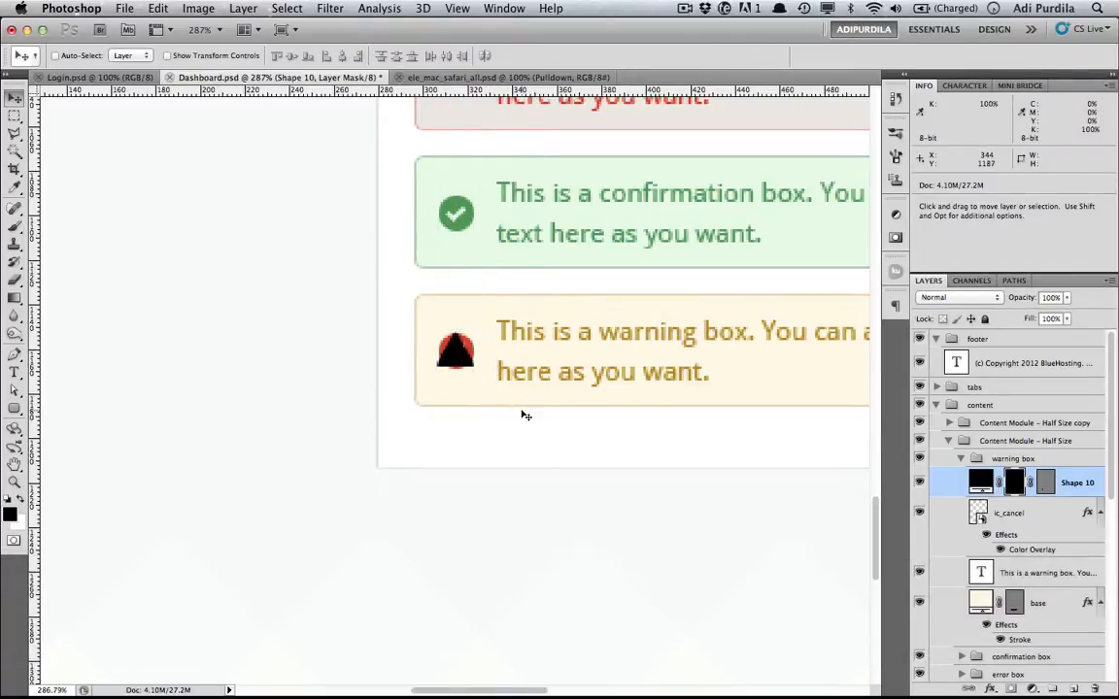
key("Right")
key("Right")
key("Up")
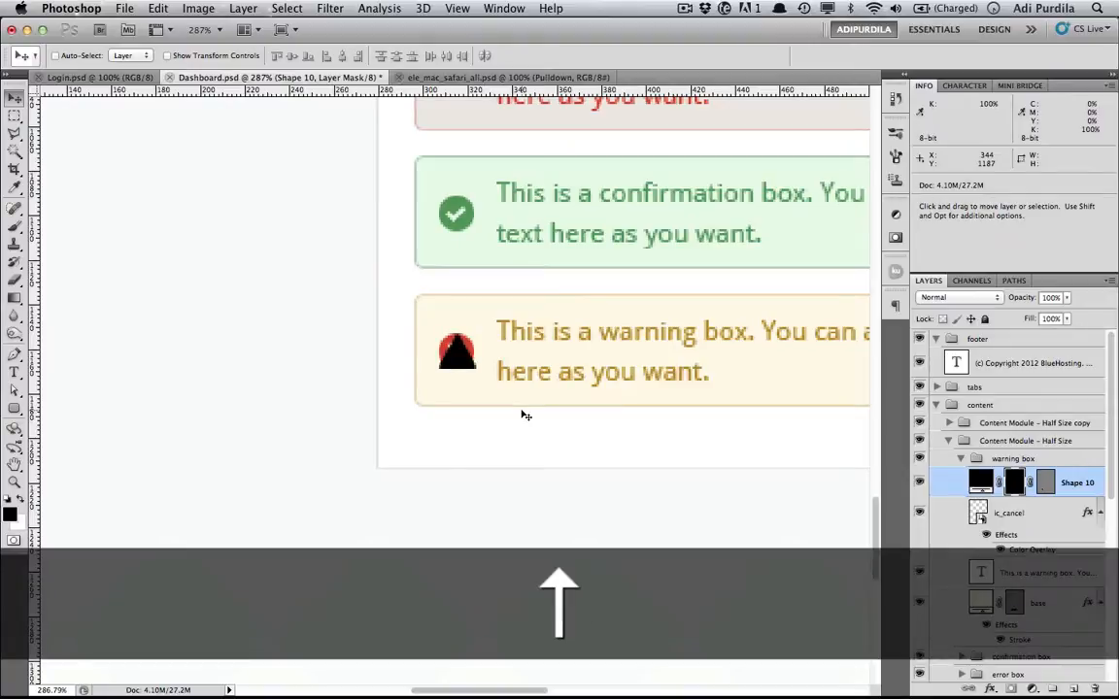
key("Up")
key("super+s")
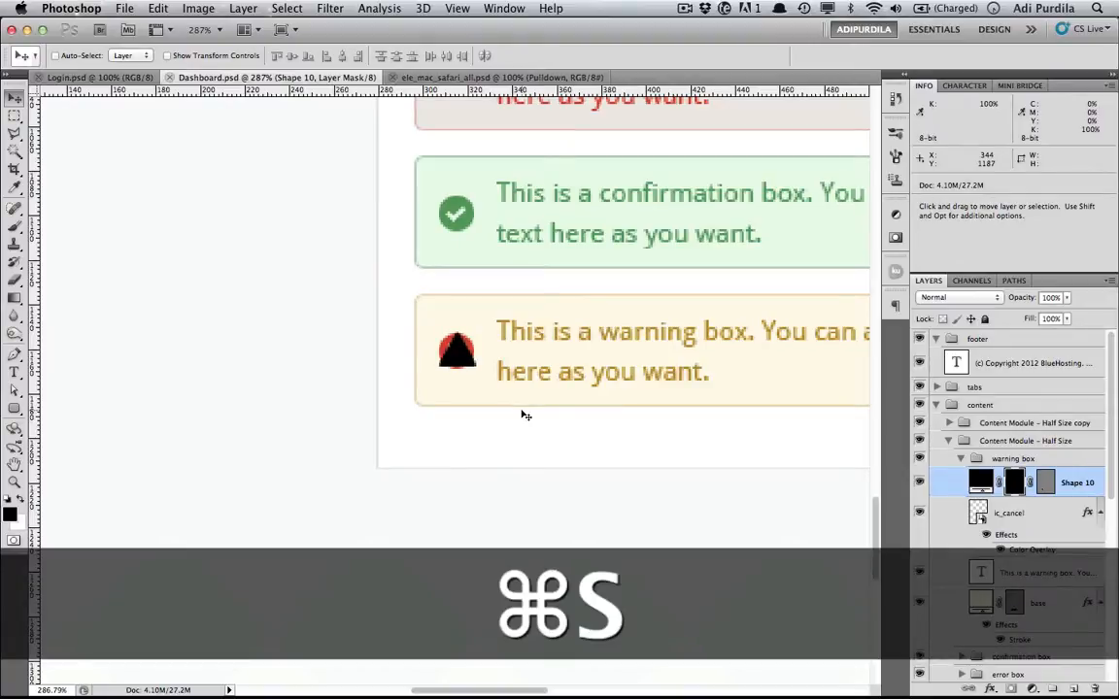
Step: Fill the triangle with the copied message text colour, delete the warning box's cancel icon layer and save the document
double_click(981, 480)
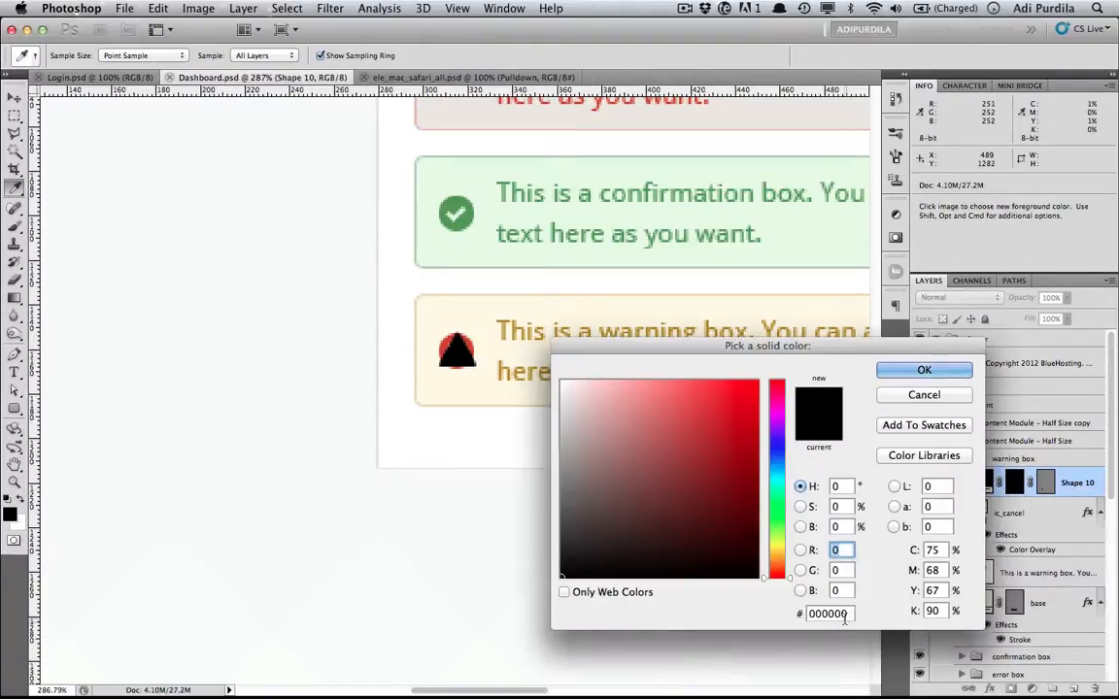
key("super+v")
key("Return")
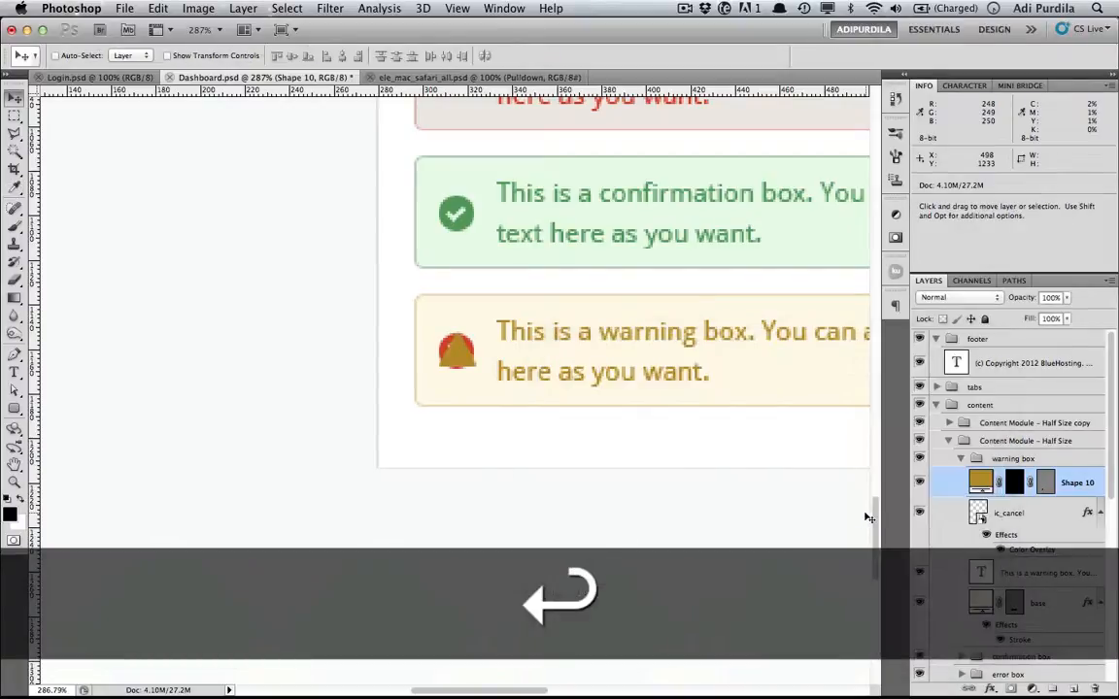
key("super+s")
left_click(1003, 514)
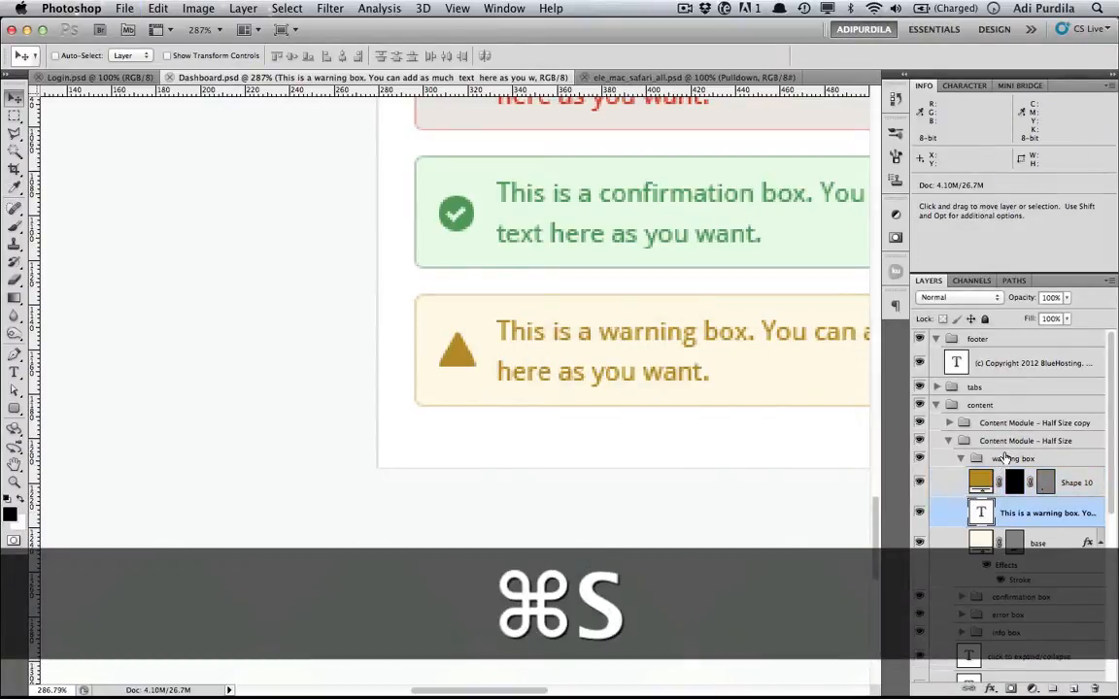
Step: Copy the info icon's "i" text into a new text layer over the warning triangle and change it to "!"
scroll(541, 374, "up", 5)
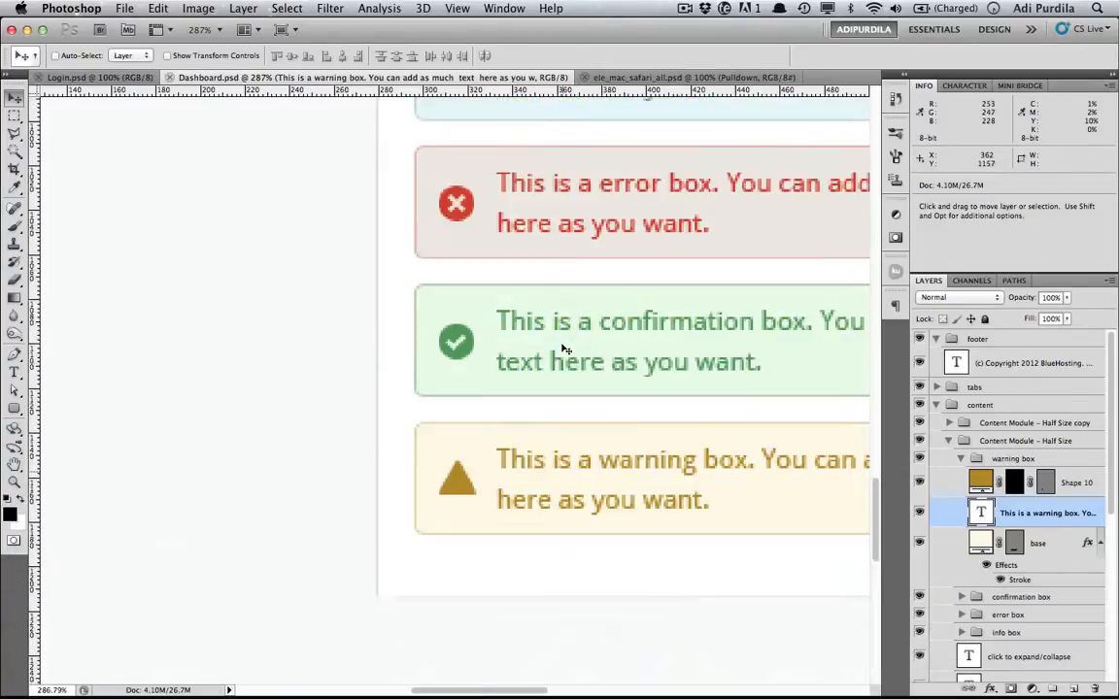
key("t")
left_click(444, 146)
key("Escape")
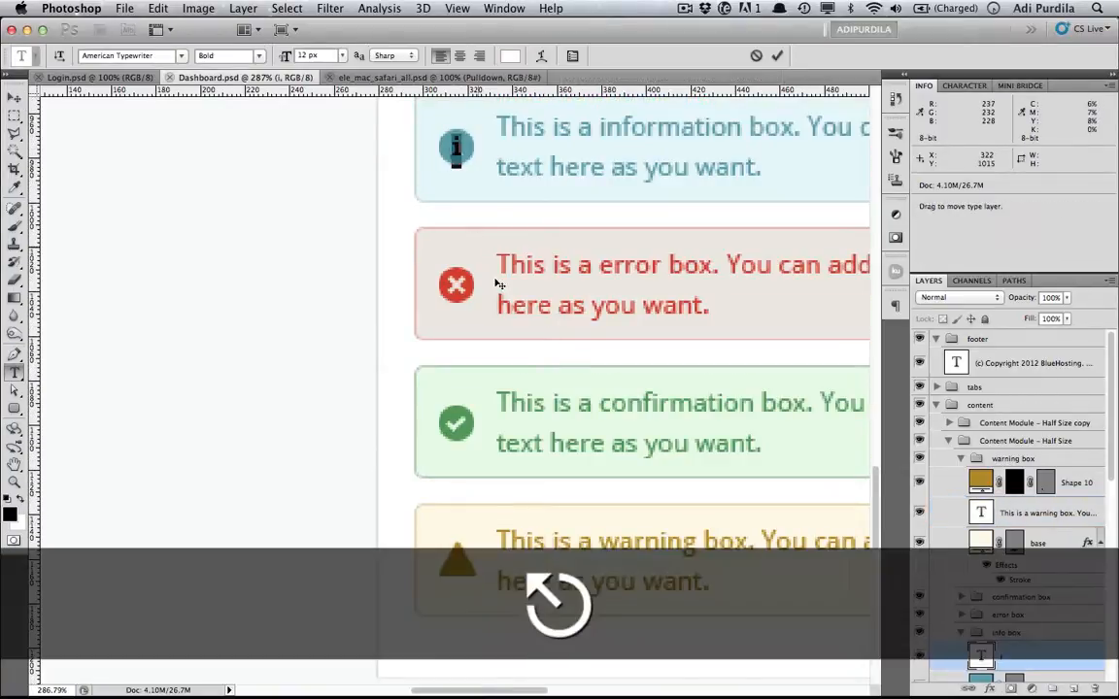
scroll(621, 447, "down", 3)
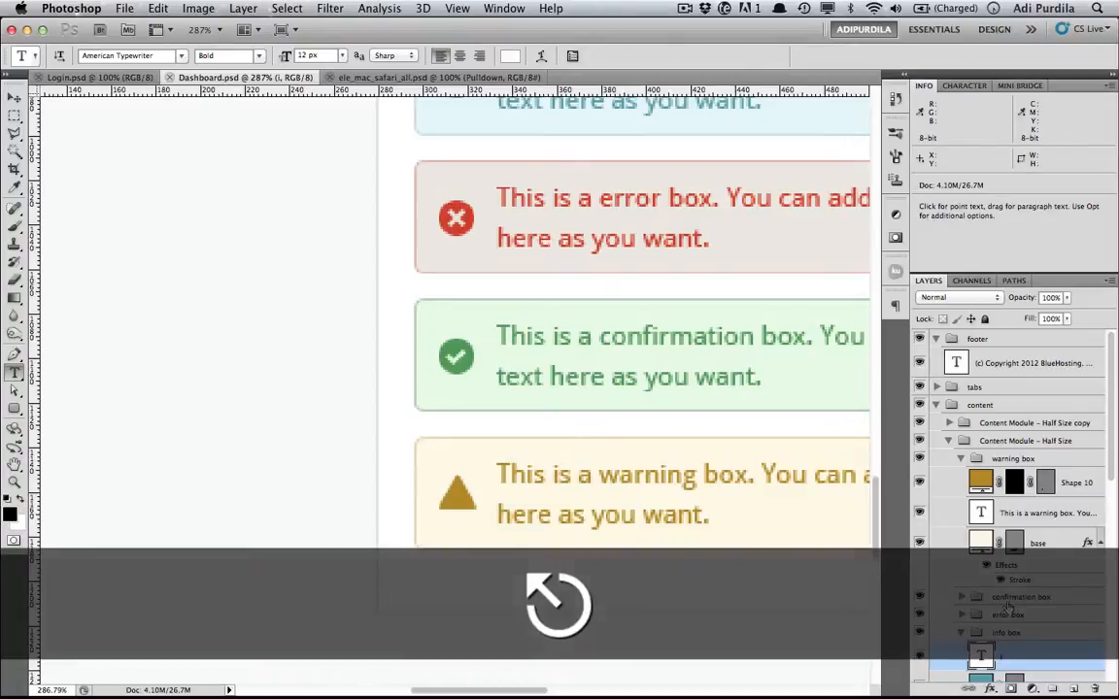
left_click(1070, 484)
left_click(454, 499)
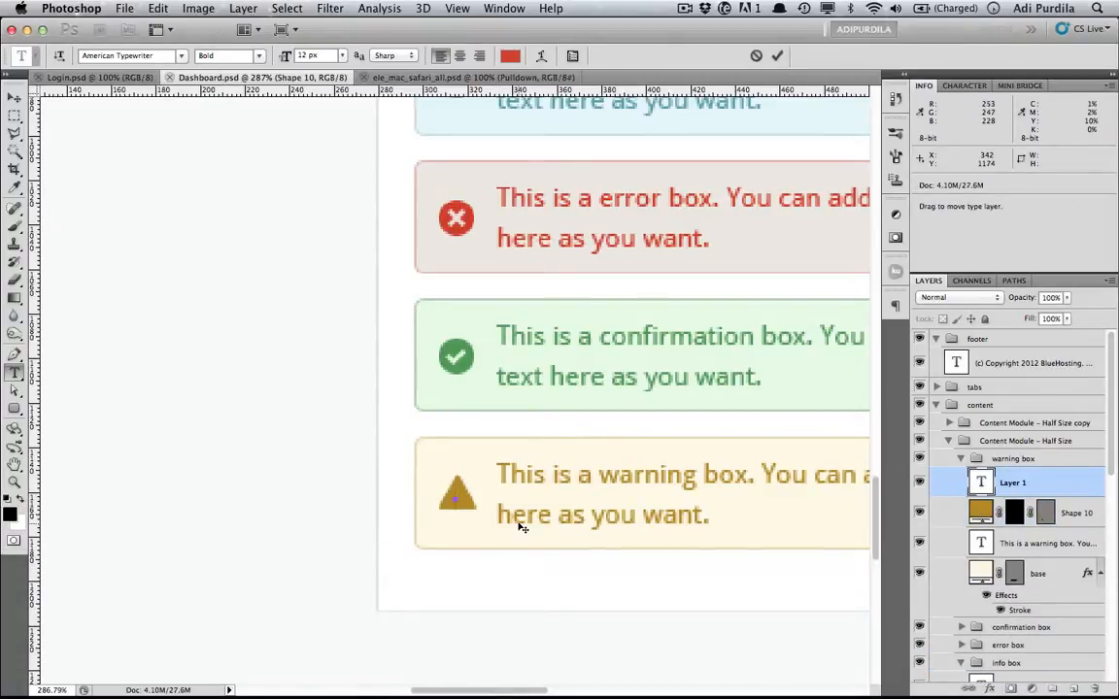
key("shift")
key("super+a")
type("!")
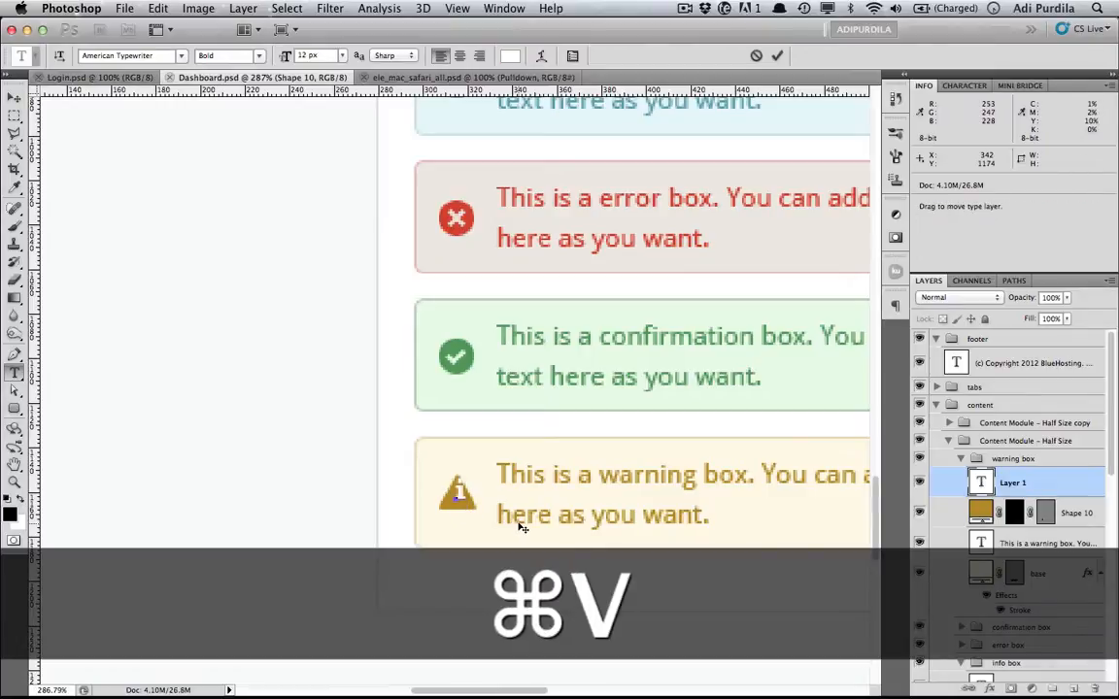
key("super+a")
key("super+Return")
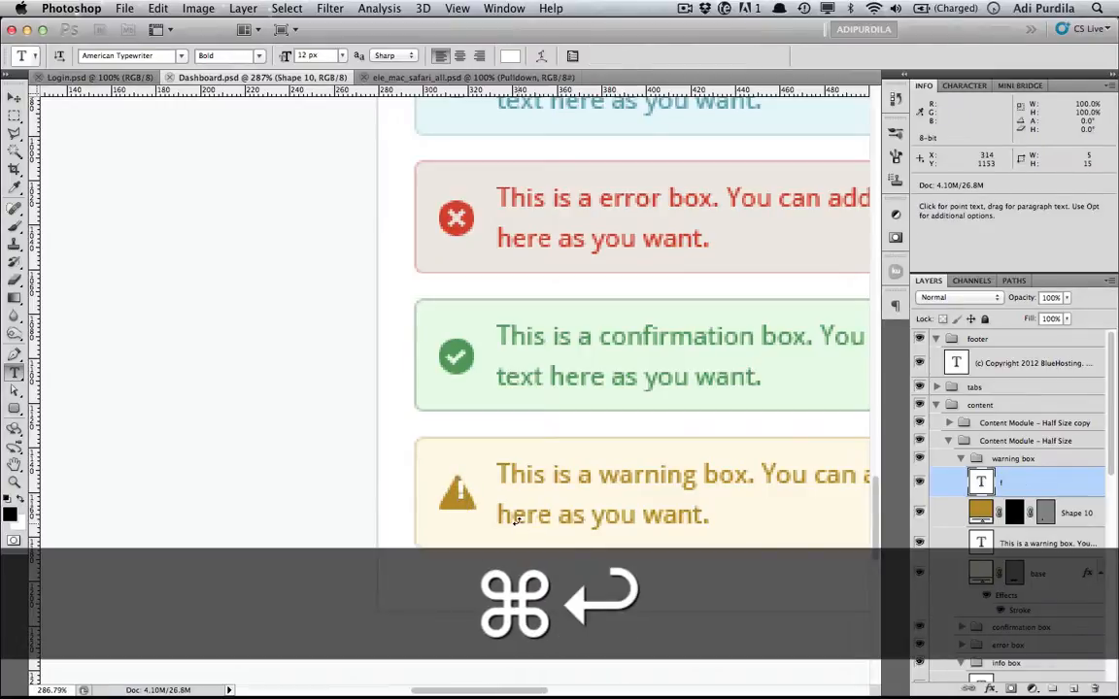
Step: Nudge the exclamation mark so it sits centred inside the warning triangle
key("v")
key("Left")
key("Down")
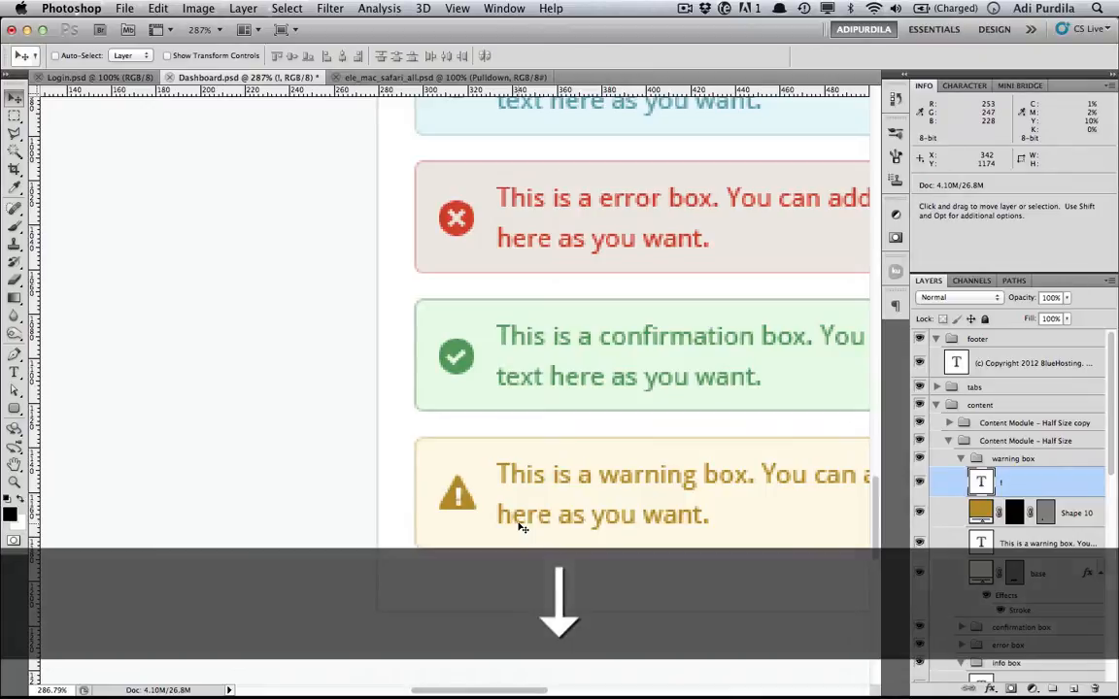
Step: Hide the triangle's path outline and examine the warning icon at 100% and enlarged beside the other message boxes
key("alt+bracketleft")
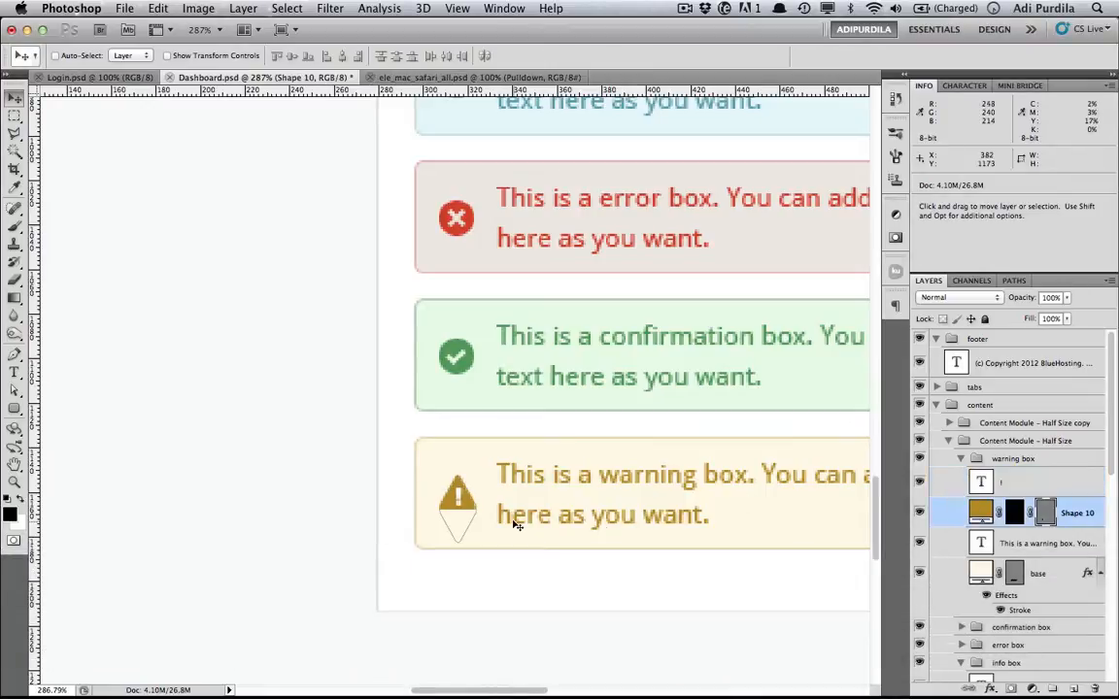
key("a")
scroll(533, 516, "down", 5)
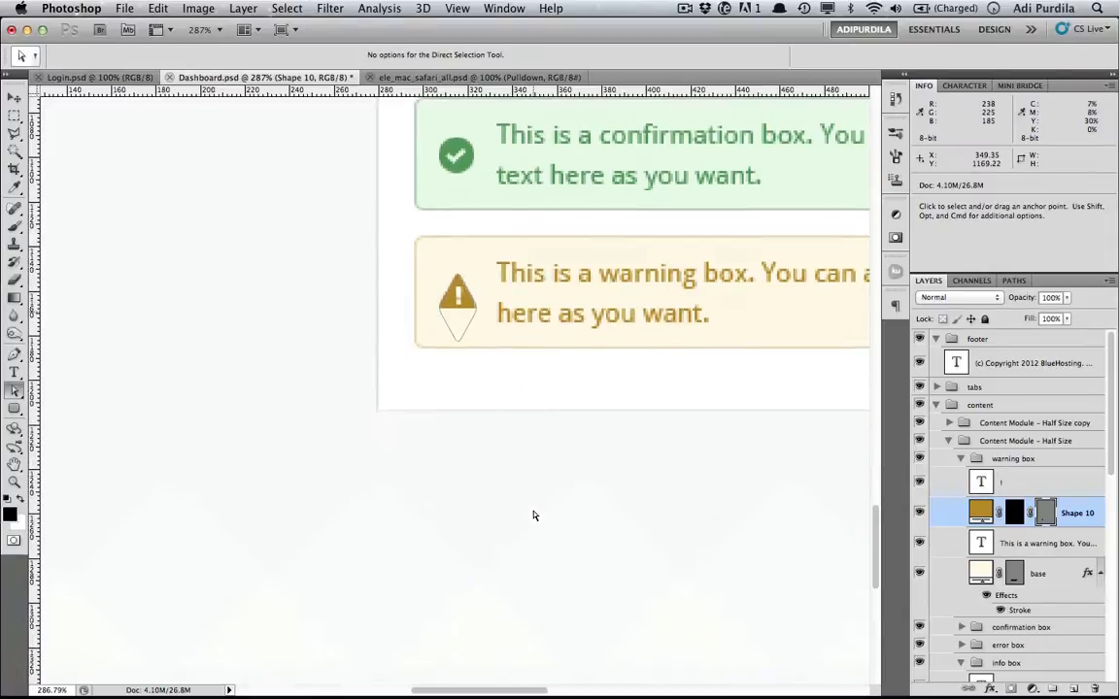
key("super+minus")
key("super+minus")
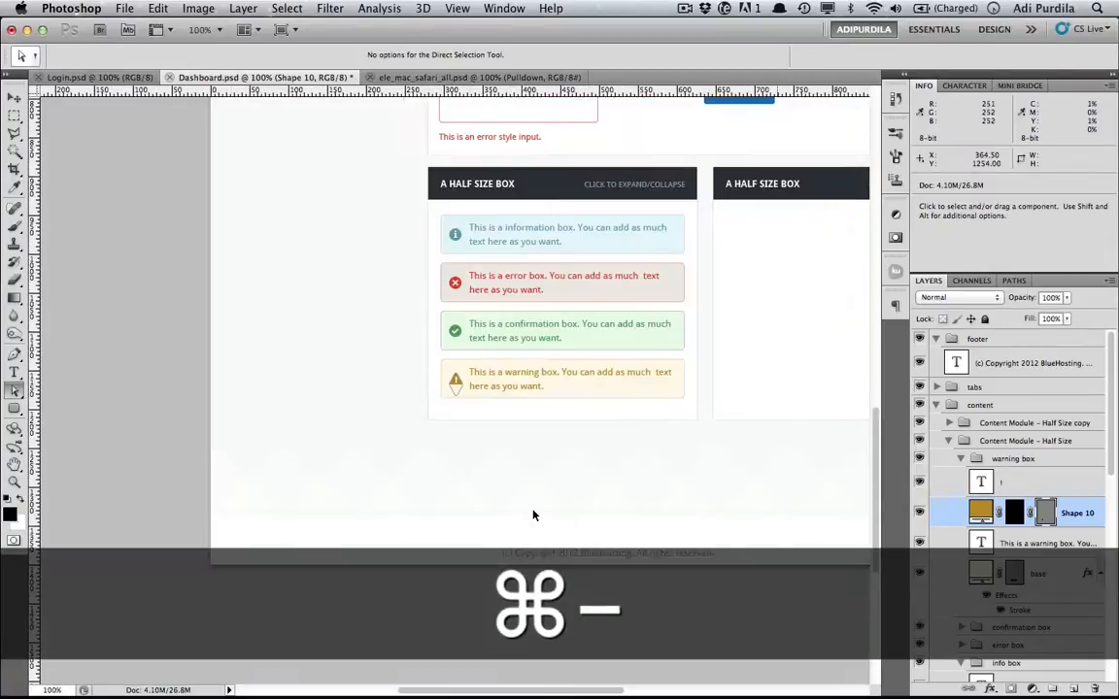
key("Return")
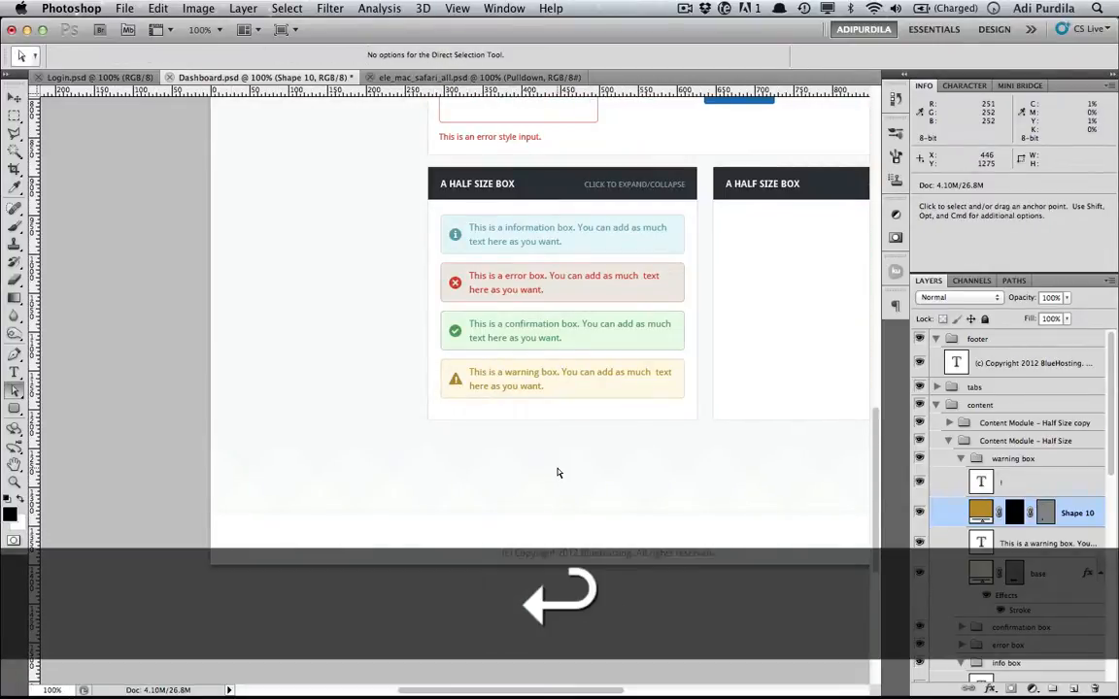
key("z")
left_click_drag(437, 382, 514, 408)
scroll(567, 428, "right", 4)
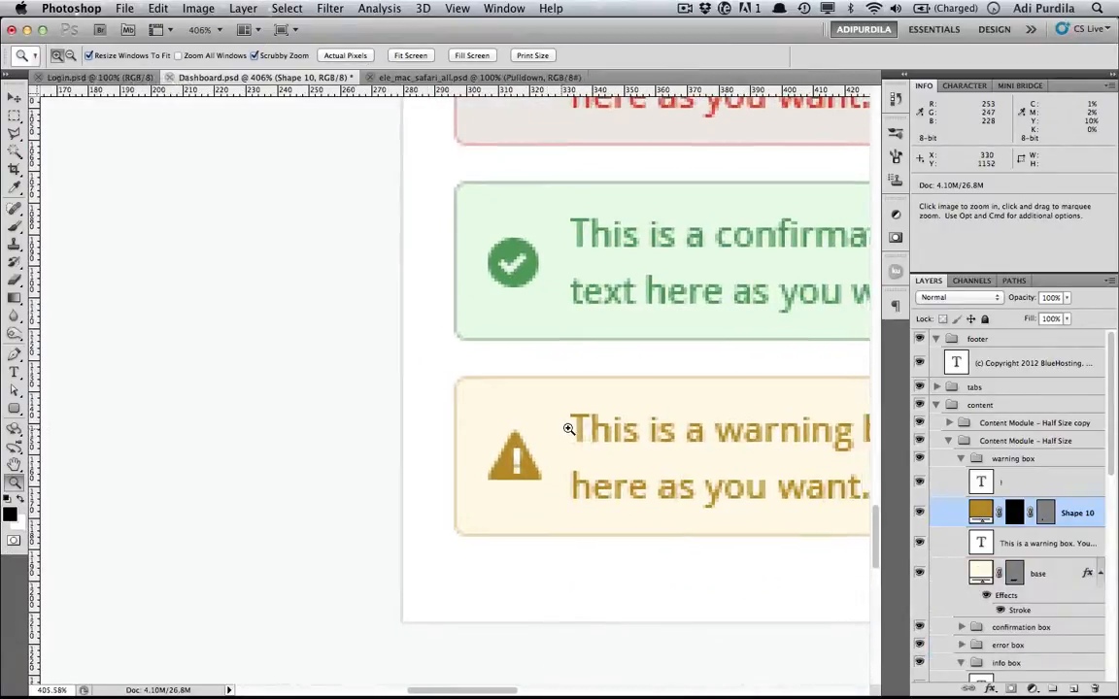
left_click(961, 573)
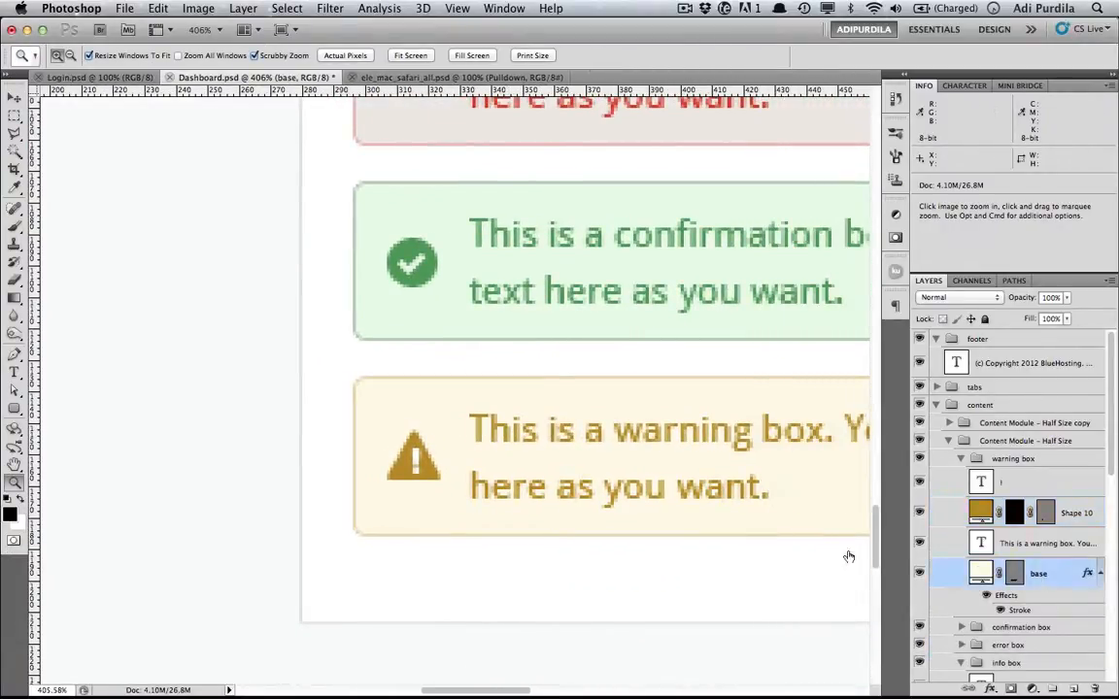
key("super+t")
key("Escape")
Step: Widen the warning triangle shape slightly with Free Transform while snapping is off, restore snapping and save the document
left_click(1066, 516)
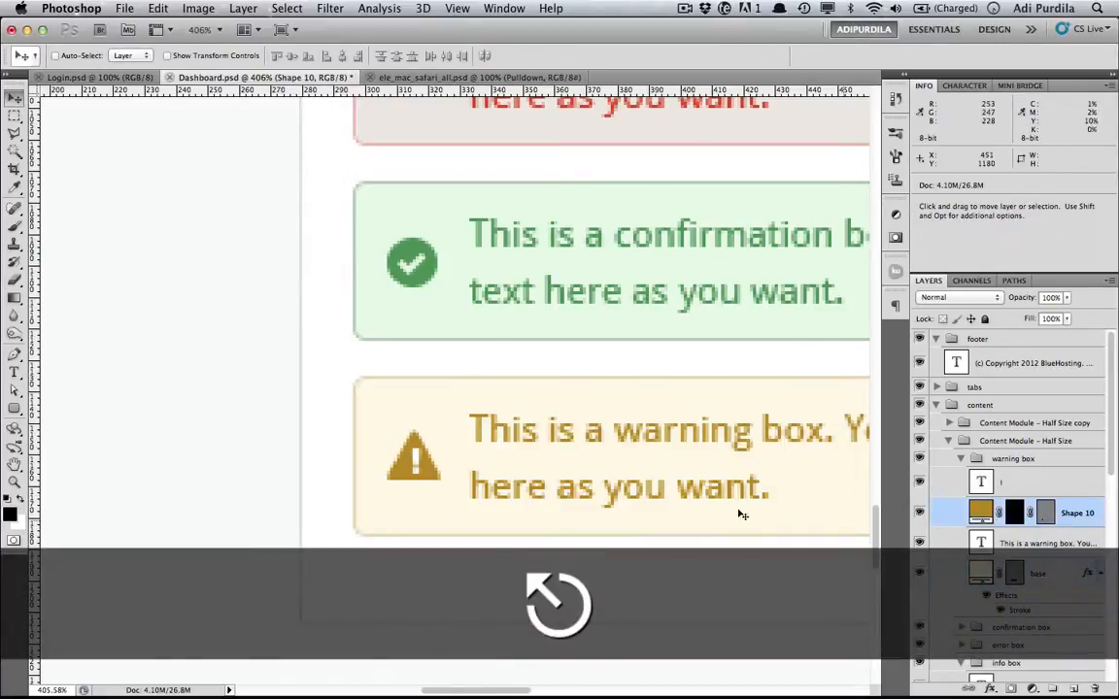
key("super+t")
key("super+shift+semicolon")
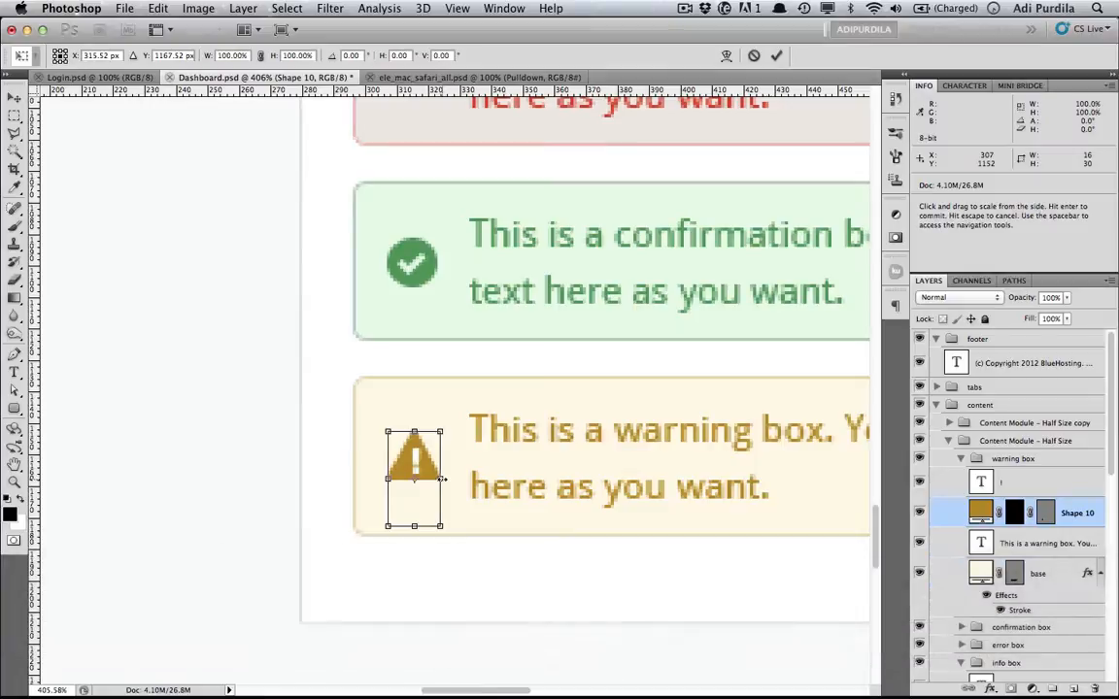
left_click_drag(443, 479, 442, 479)
key("Return")
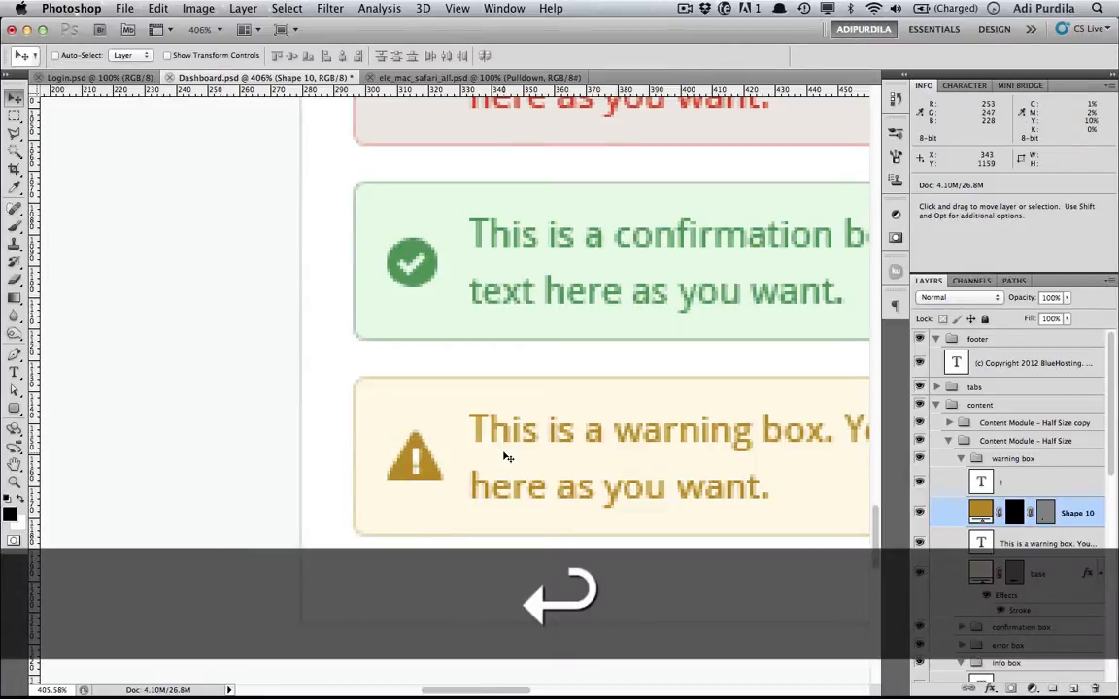
key("super+shift+semicolon")
key("super+1")
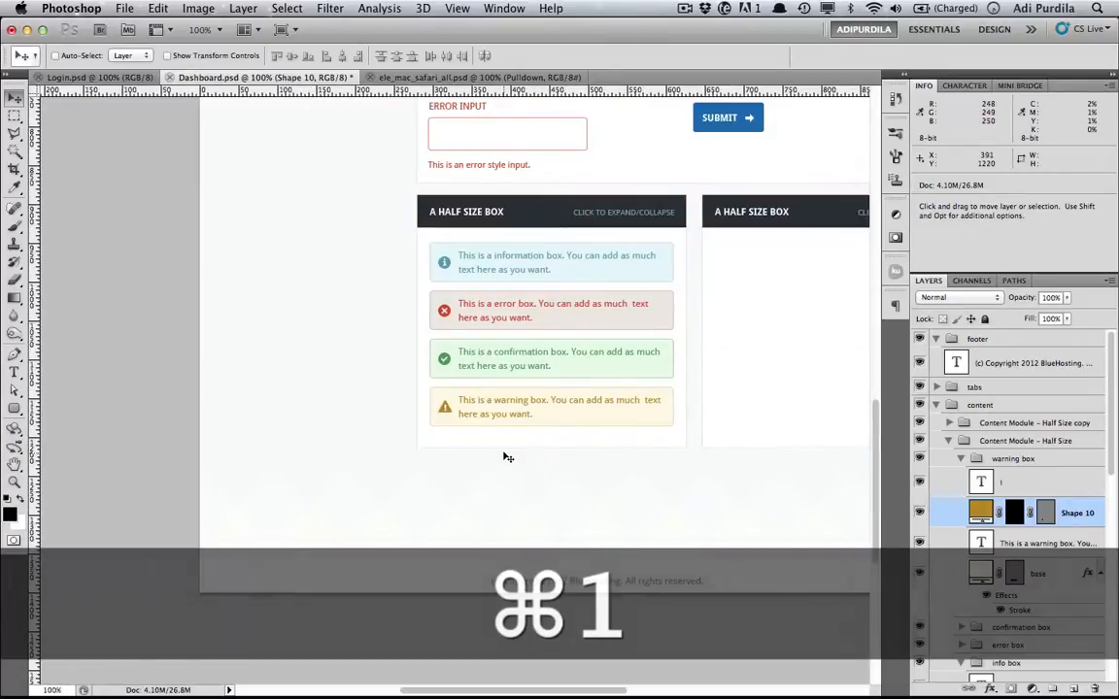
key("super+s")
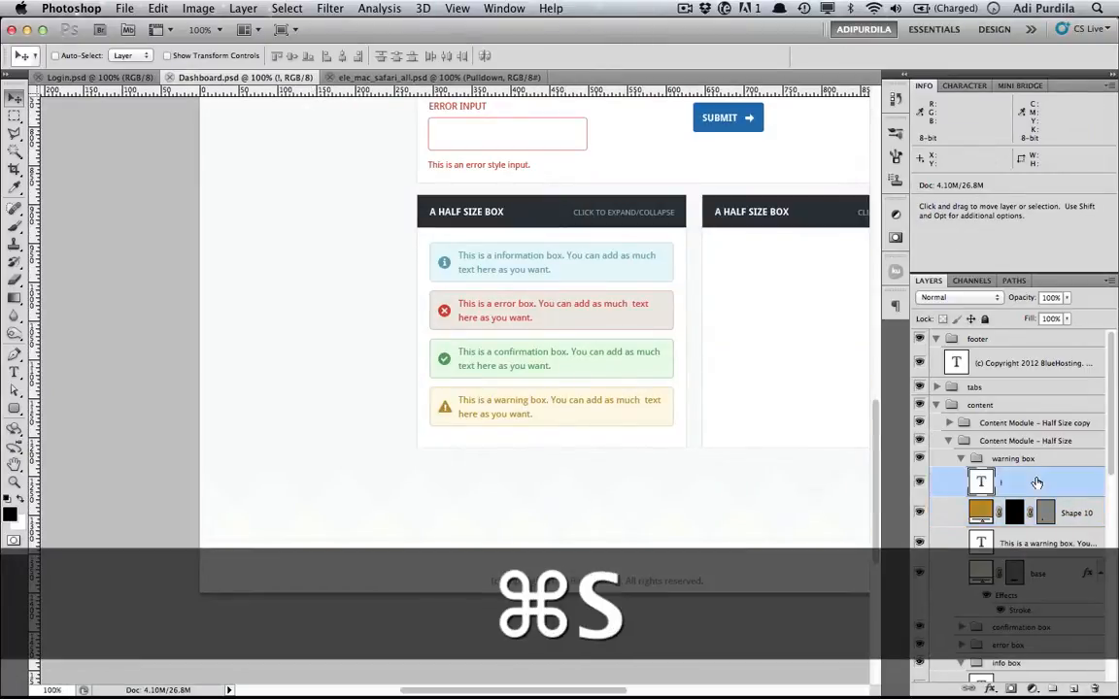
Step: Nudge the warning icon's exclamation mark up by one pixel and save the document
left_click(1038, 483)
key("Up")
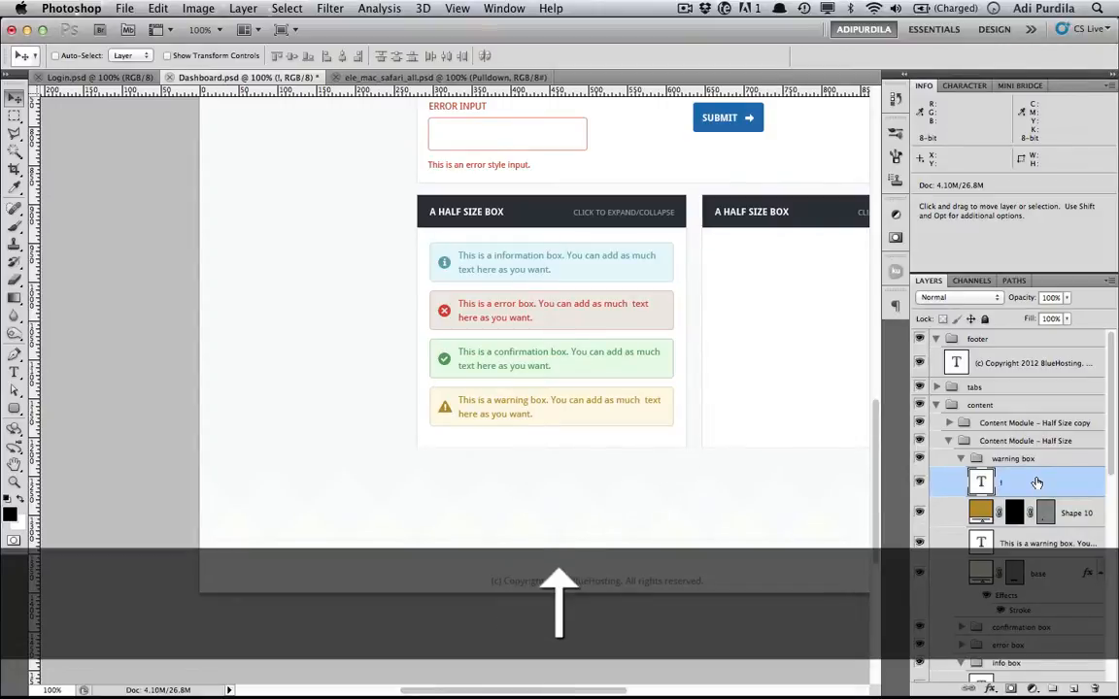
key("super+s")
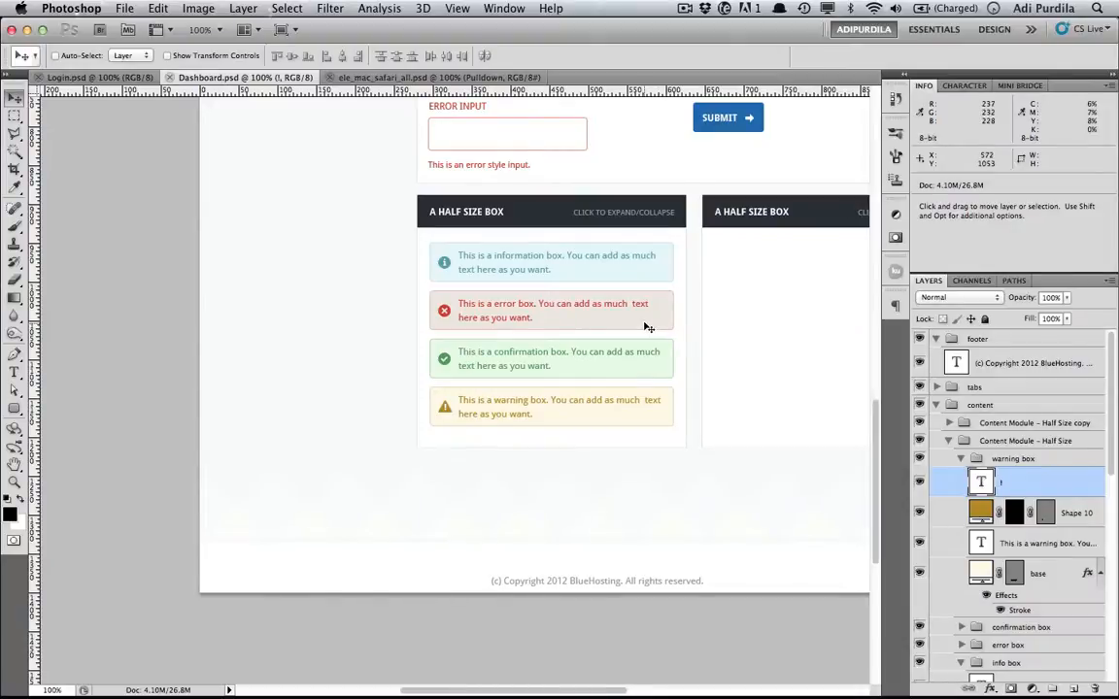
Step: Collapse the message box groups, raise the bottom edge of their module's base shape by about 11 px and save the document
scroll(647, 327, "right", 5)
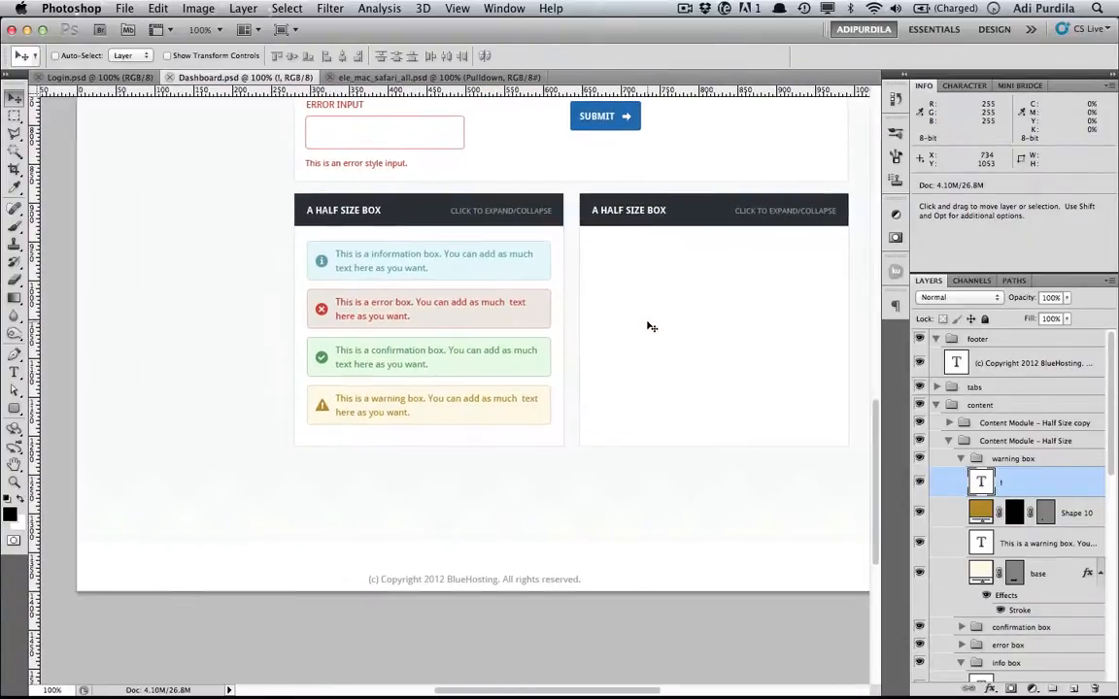
scroll(651, 327, "right", 1)
scroll(651, 328, "up", 3)
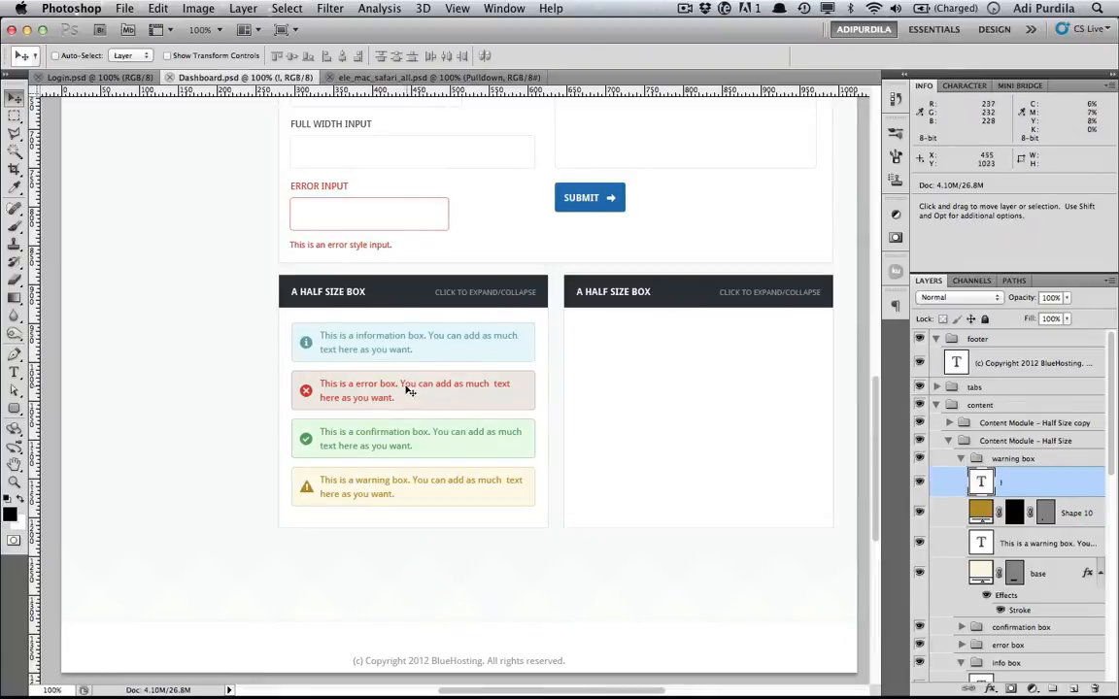
left_click(960, 459)
left_click(961, 512)
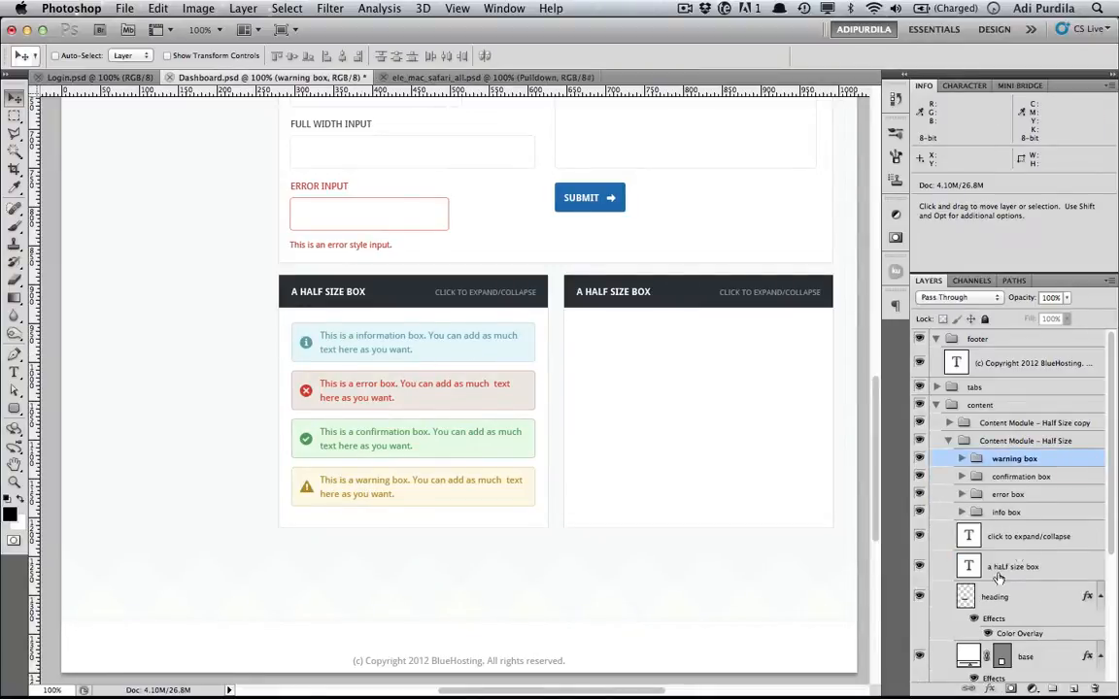
scroll(1000, 592, "down", 2)
left_click(999, 608)
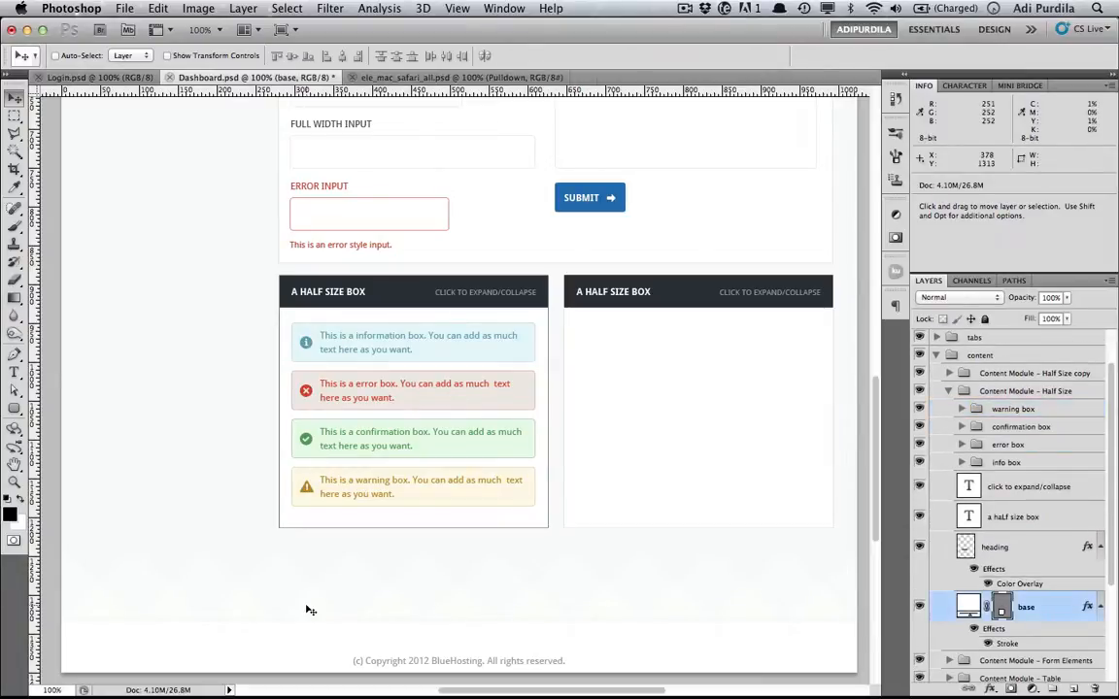
key("a")
left_click_drag(50, 573, 548, 520)
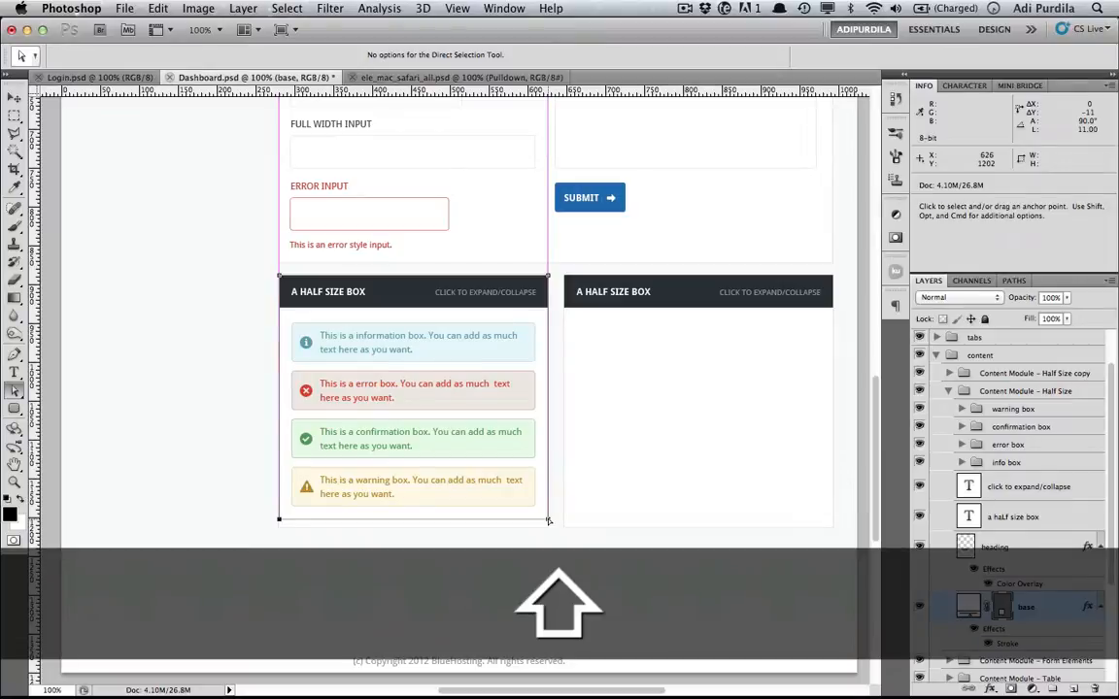
key("super+s")
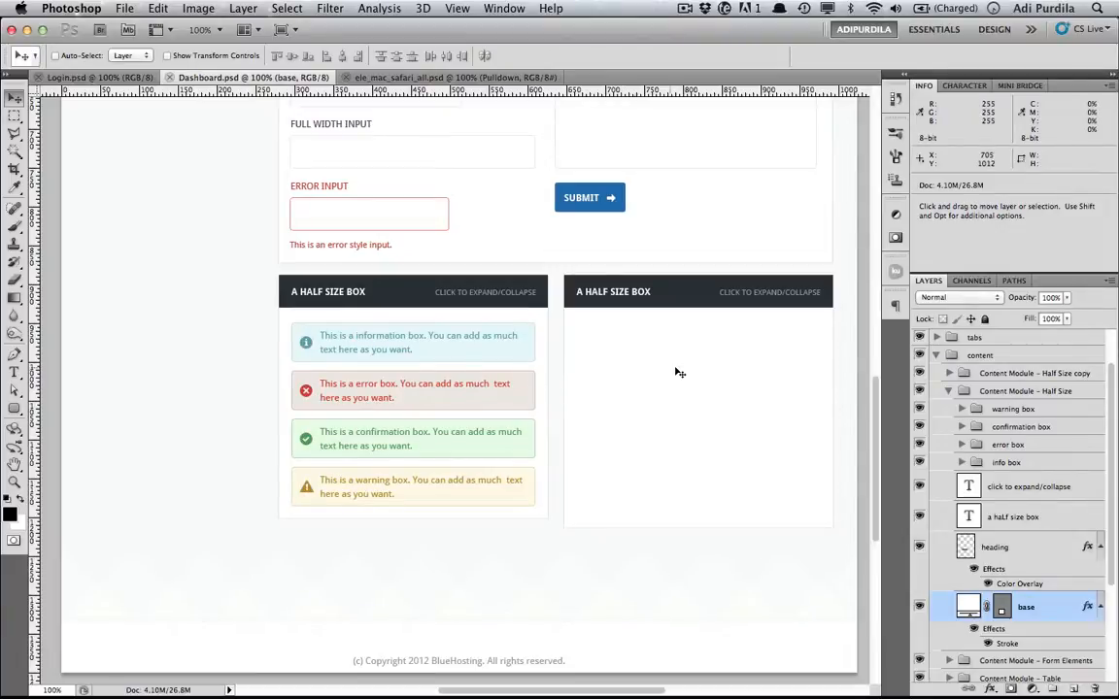
Step: Switch to Finder, look over the icons in the black16x16 folder and return to the Photoshop layout
scroll(678, 372, "right", 2)
scroll(680, 373, "right", 2)
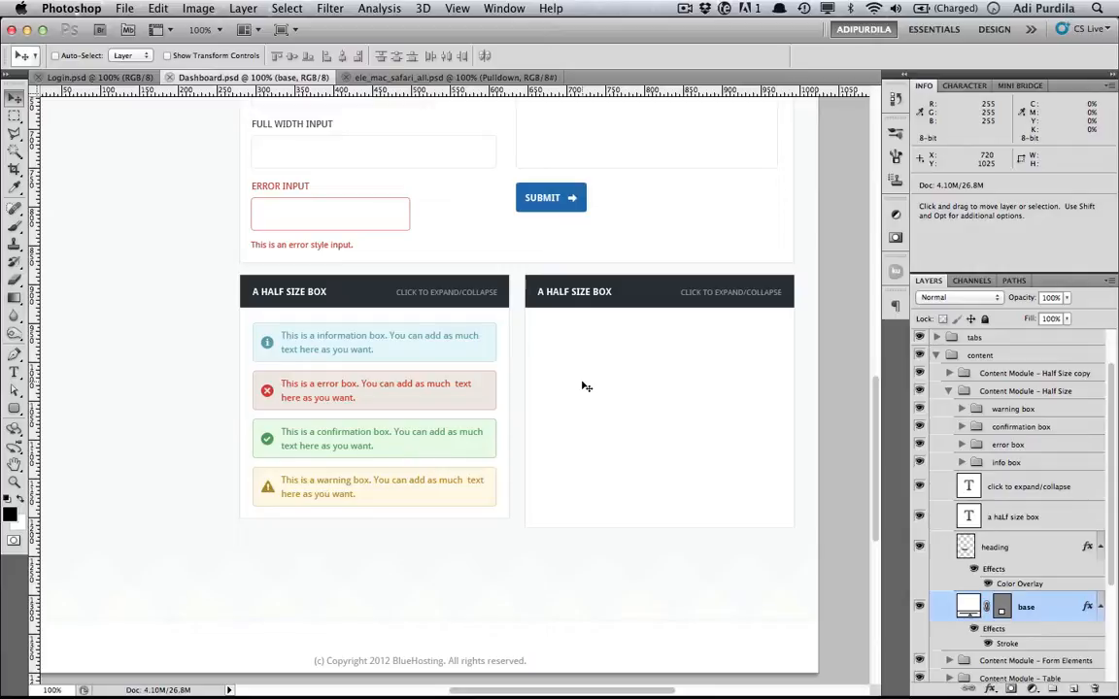
mouse_move(247, 692)
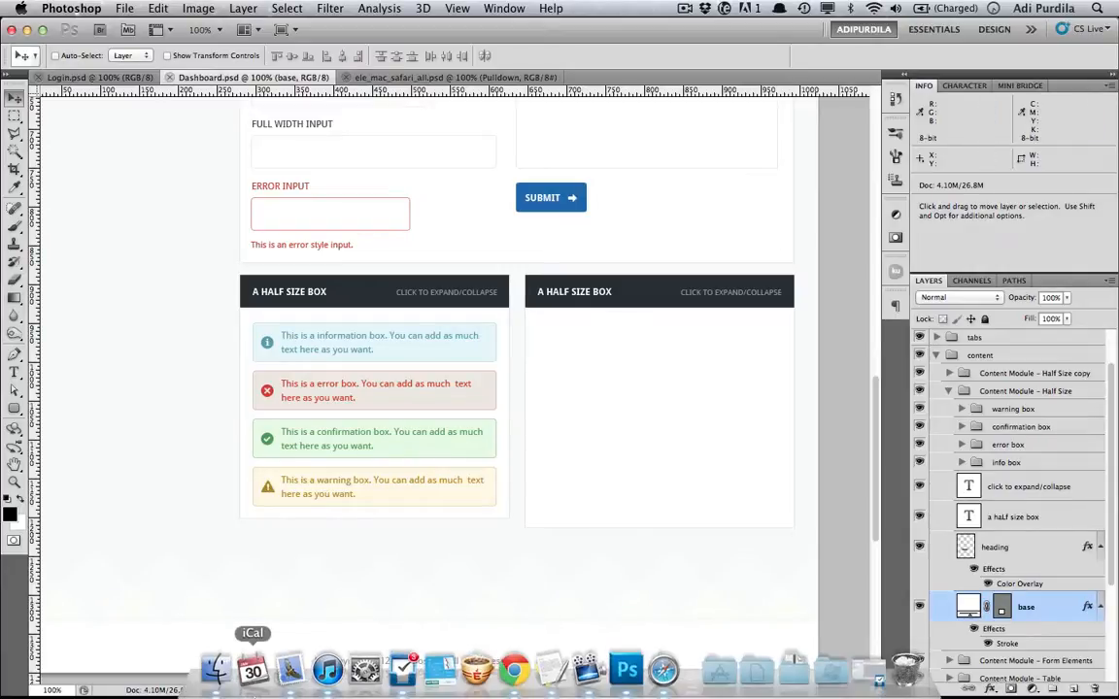
left_click(218, 672)
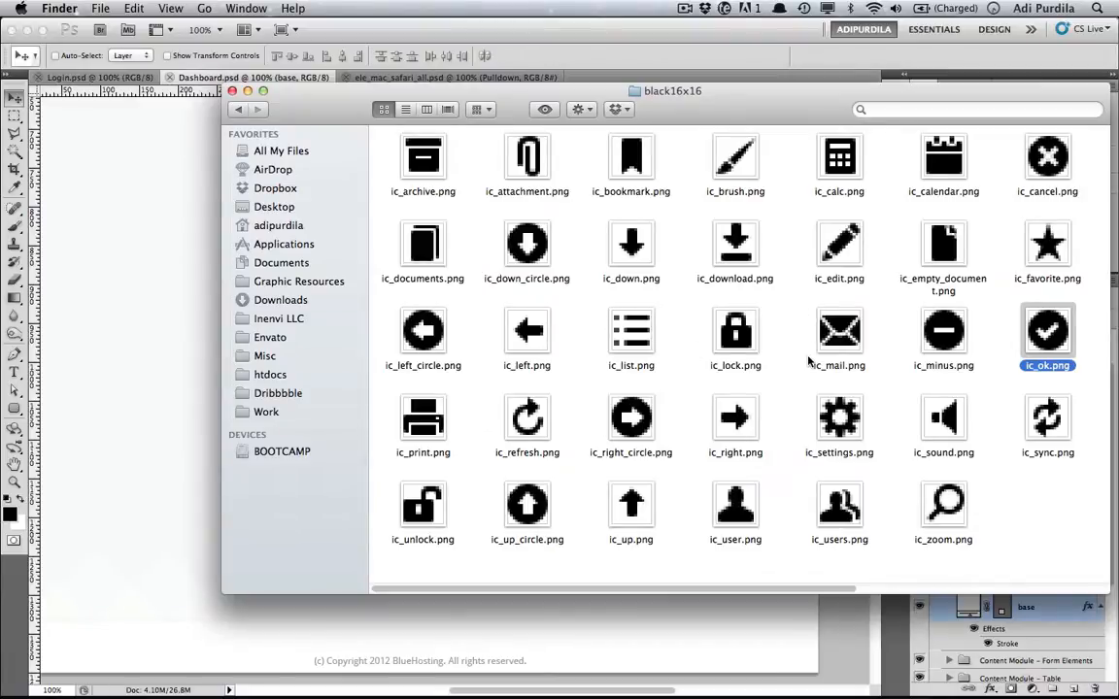
left_click(177, 271)
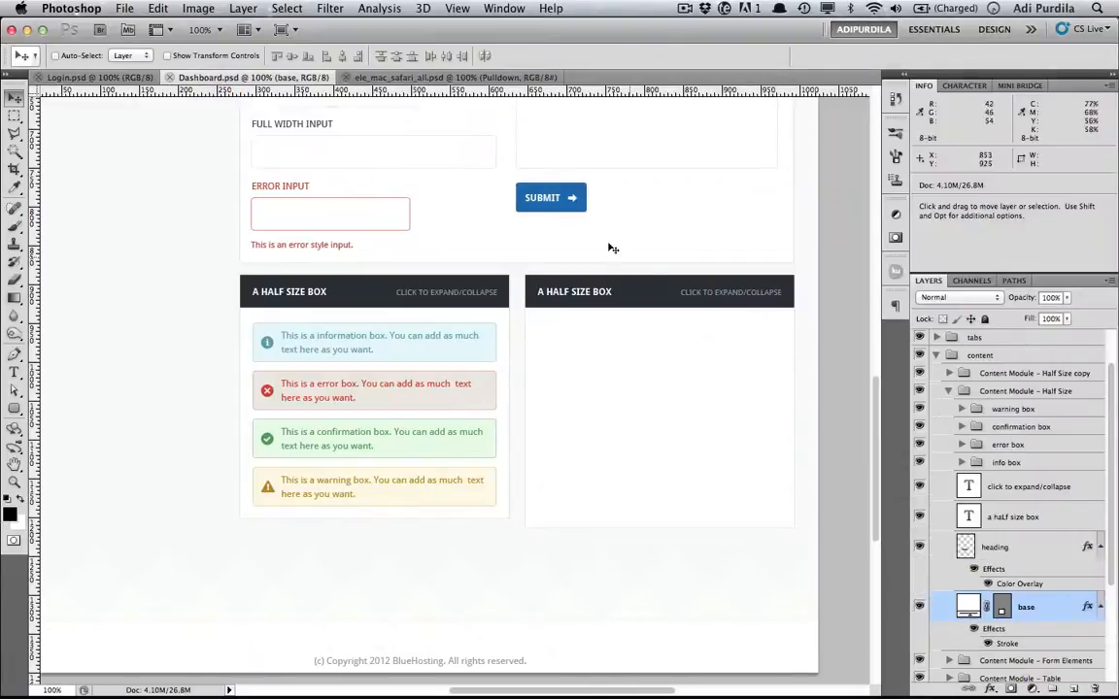
Step: Duplicate the form's Login Button group and place the copy straight below the original, at the edge of the empty half size box
key("t")
left_click(546, 198)
key("Escape")
key("v")
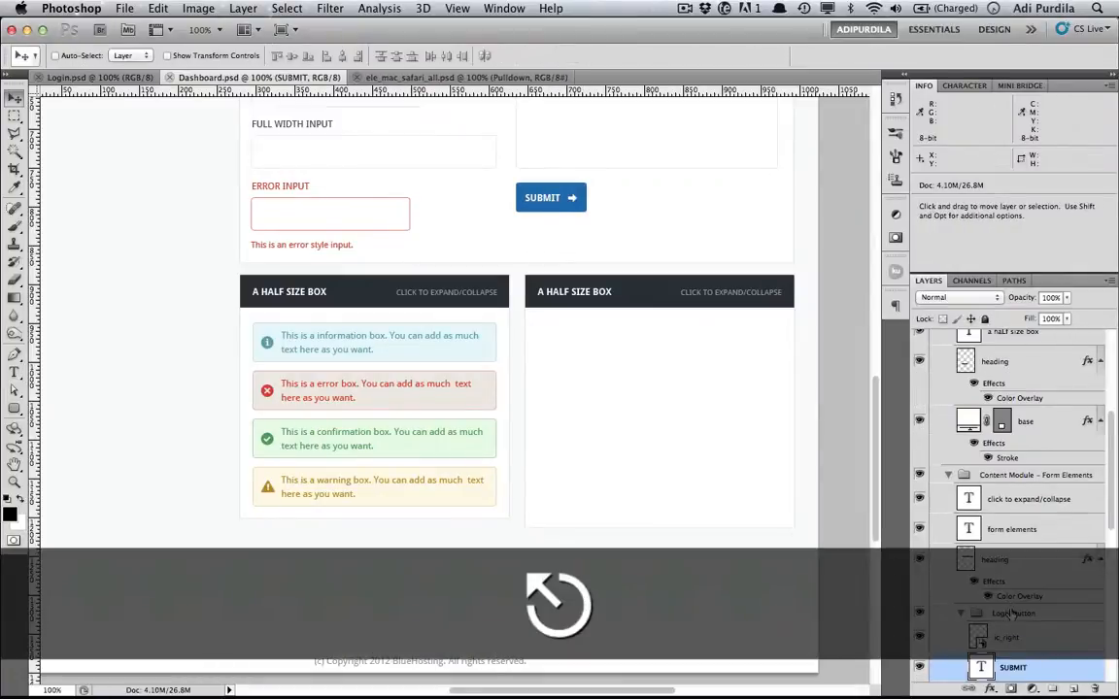
left_click(1010, 614)
left_click_drag(570, 211, 570, 410)
Step: Move the copied button group to the front of the Content Module - Half Size copy group so it displays above the base
scroll(998, 428, "down", 8)
scroll(999, 423, "up", 2)
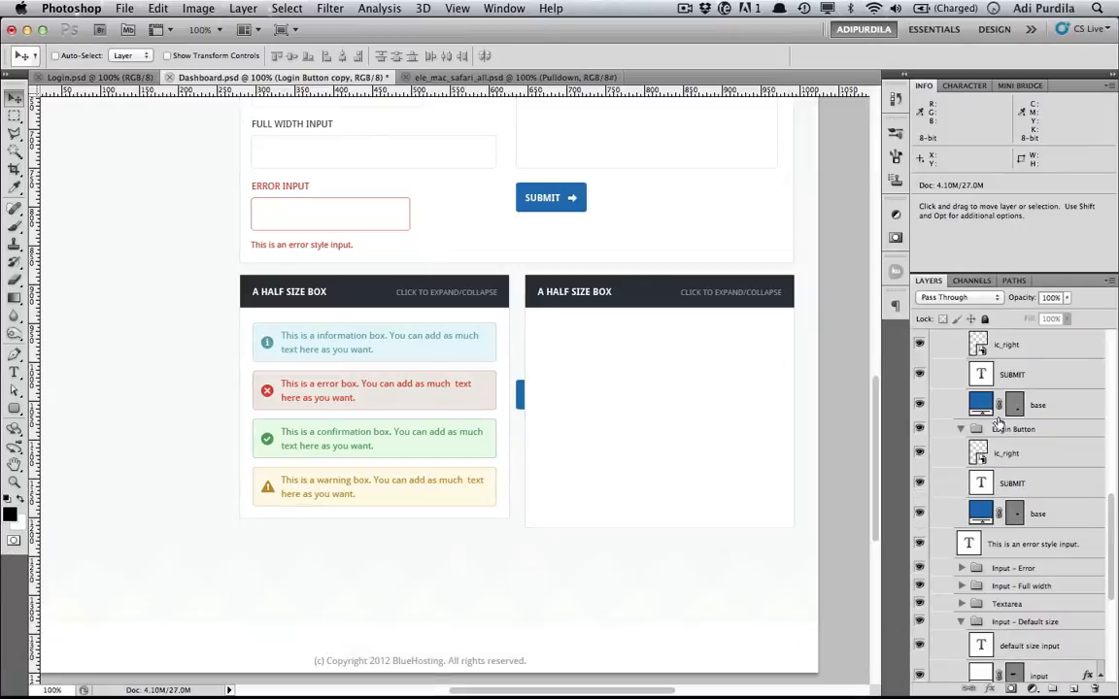
scroll(998, 424, "up", 6)
scroll(1010, 544, "down", 3)
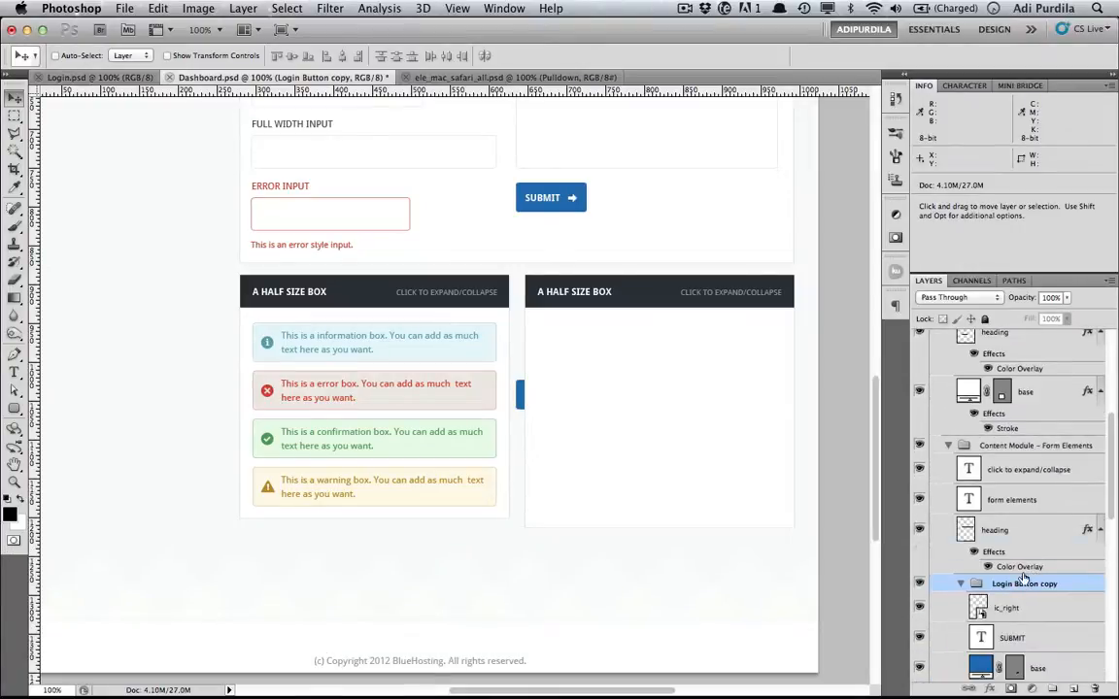
left_click_drag(1023, 579, 995, 425)
left_click(949, 441)
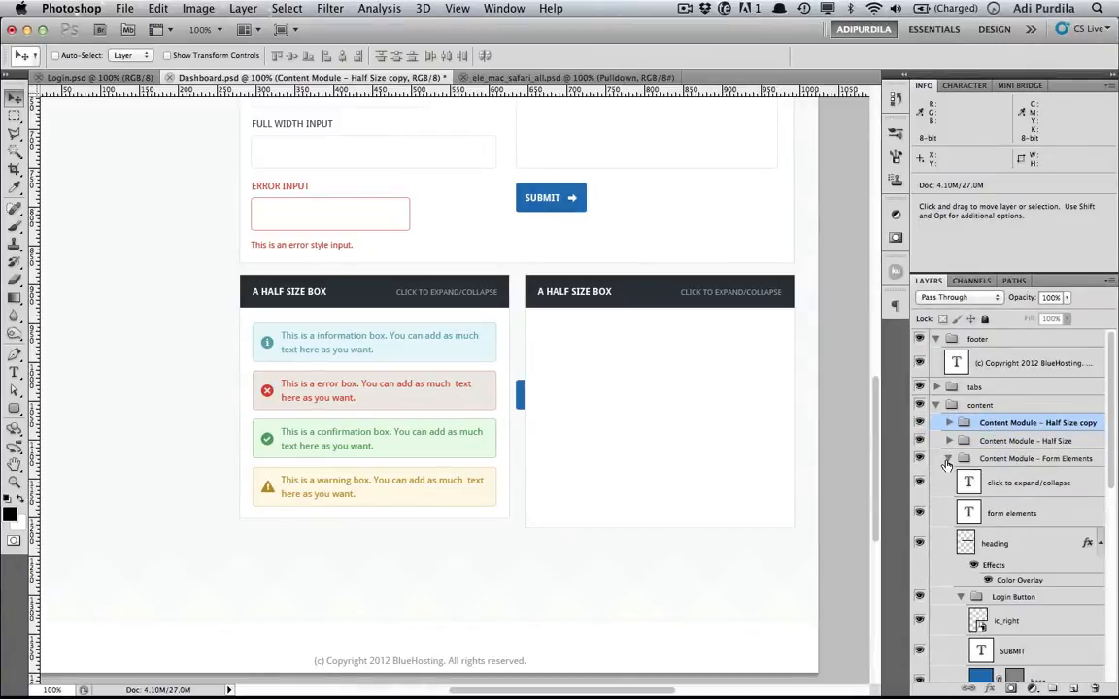
left_click(949, 458)
left_click(949, 423)
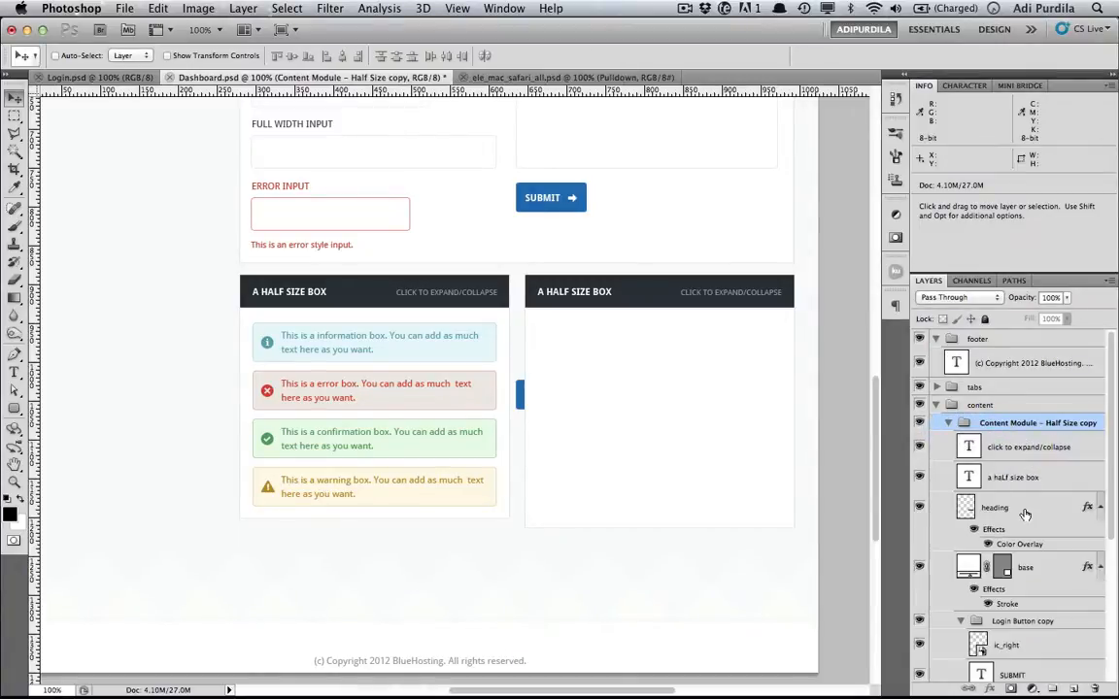
left_click_drag(1013, 622, 995, 462)
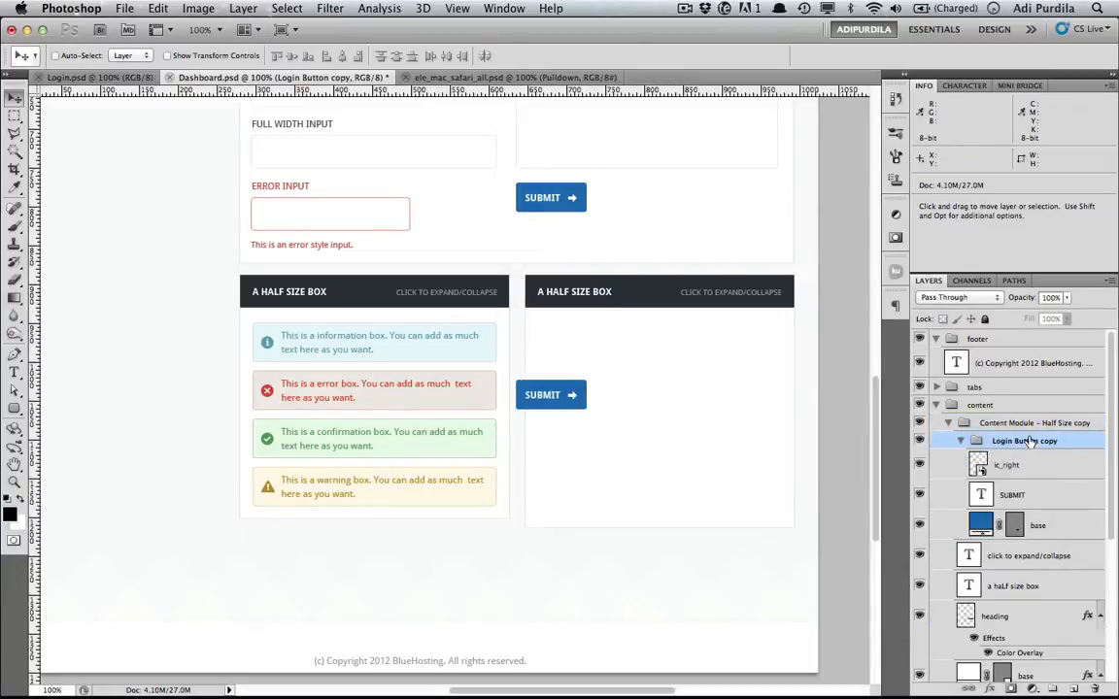
Step: Rename the copied button group as Button and save the document
double_click(1024, 441)
key("shift")
type("Button")
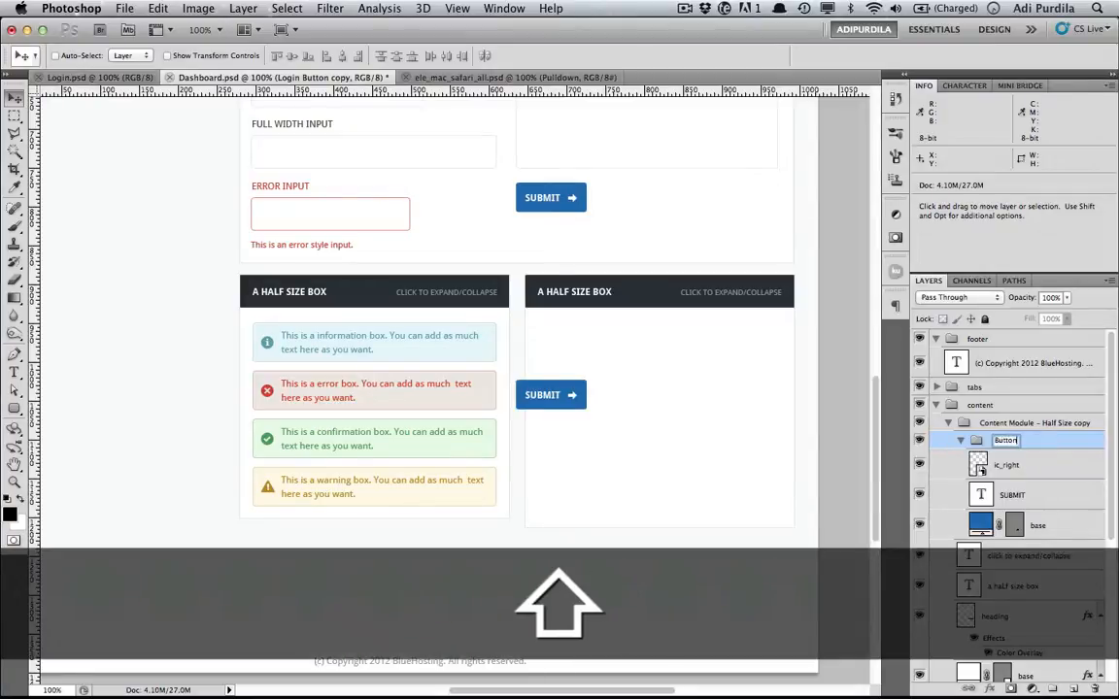
key("Return")
key("super+s")
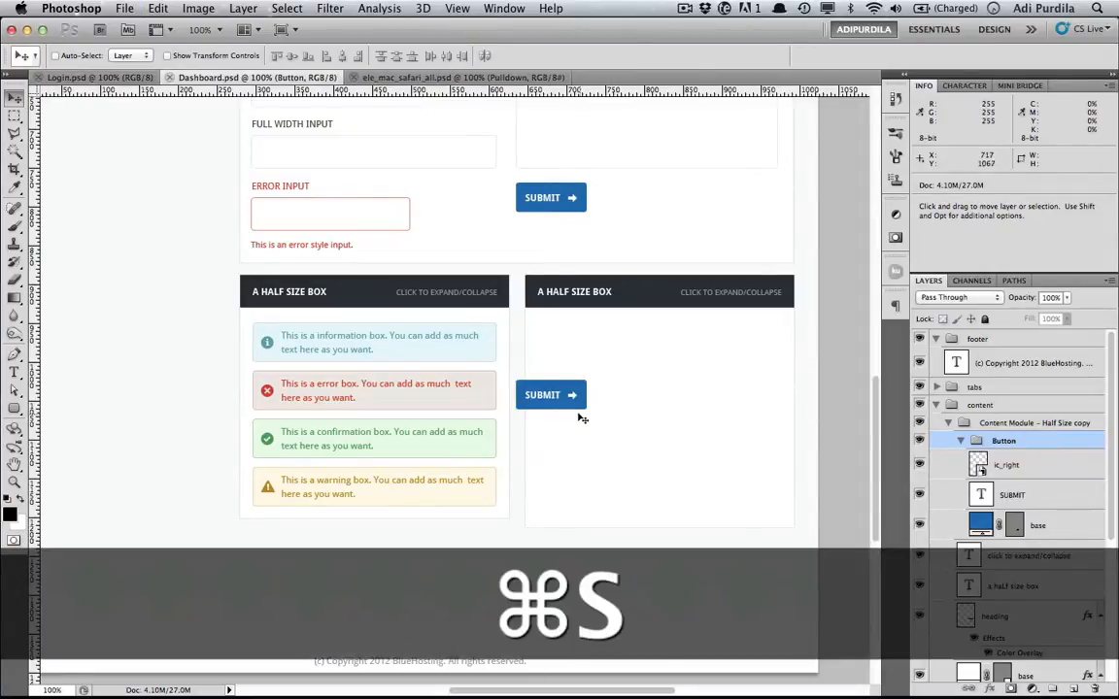
Step: Position the copied button in the upper-left corner of the empty half size box, level with the information box, and save
left_click_drag(555, 394, 579, 341)
key("Up")
key("Up")
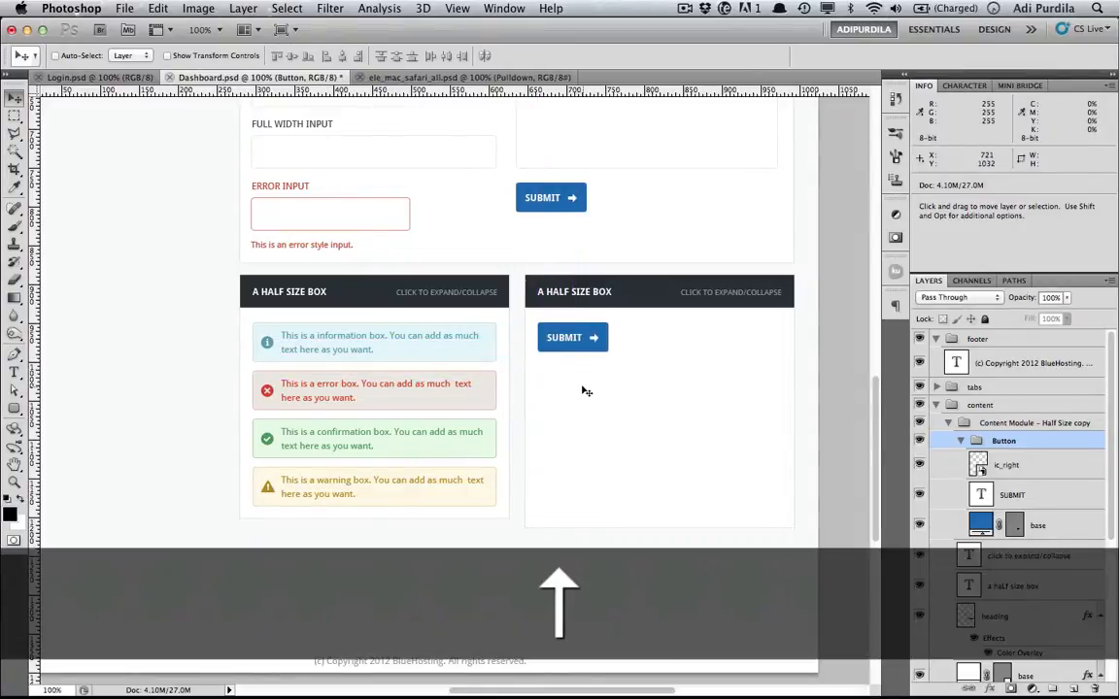
key("super+s")
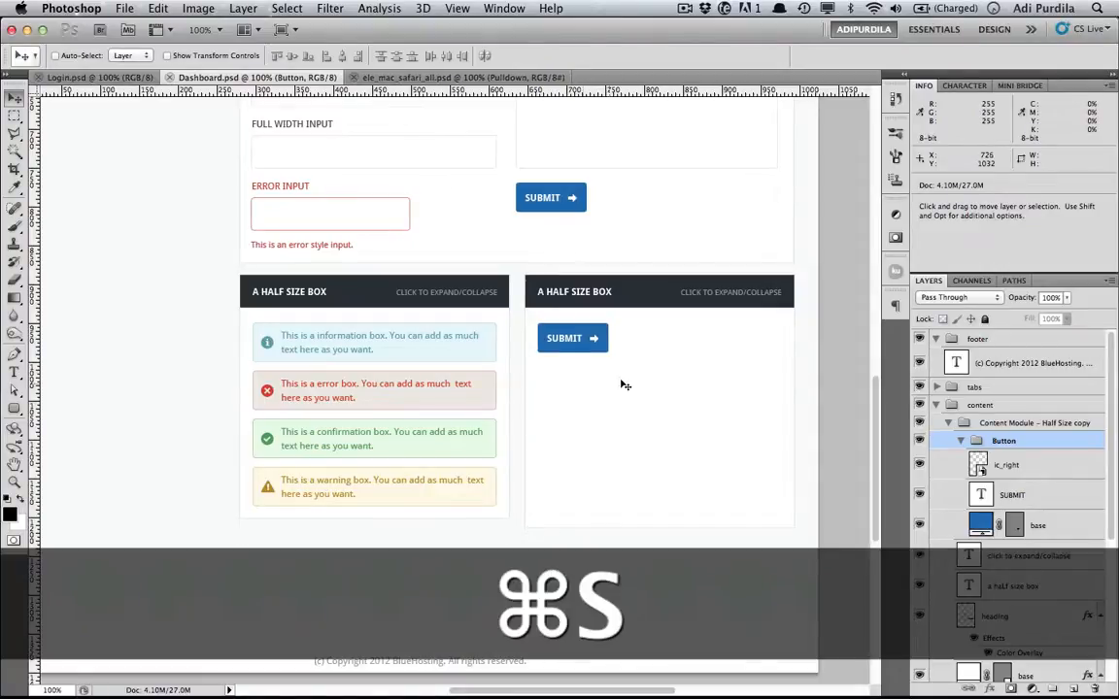
Step: Switch to Finder and select ic_plus.png, ic_edit.png, ic_favorite.png and ic_delete.png in the black16x16 folder
key("super+Tab")
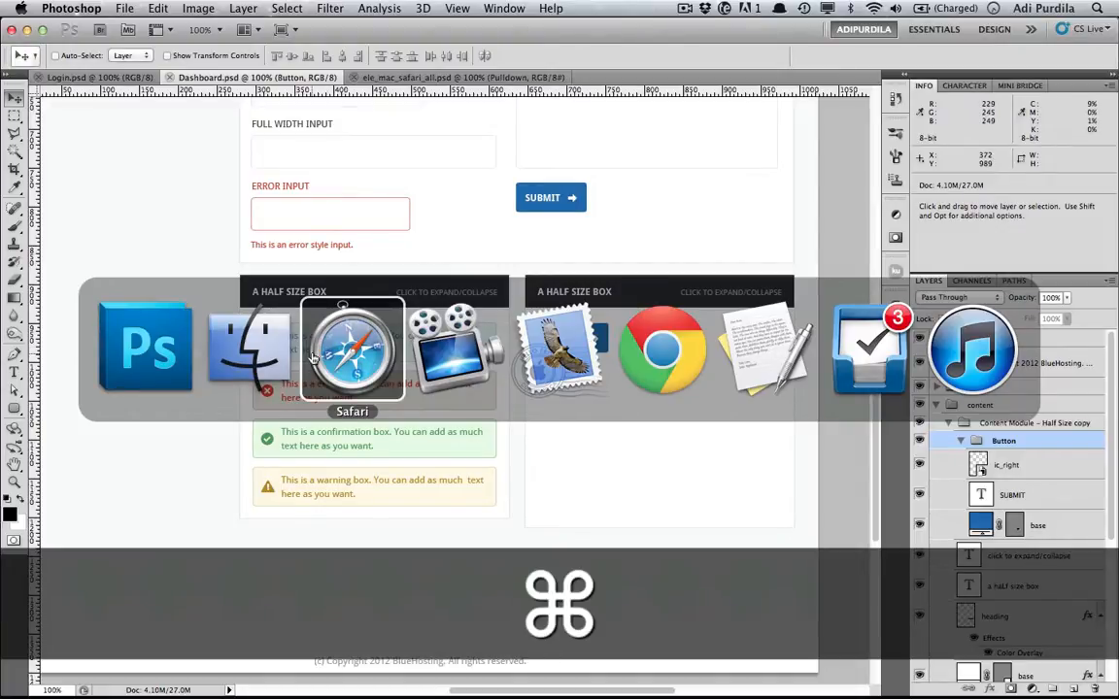
left_click(274, 364)
left_click(591, 302)
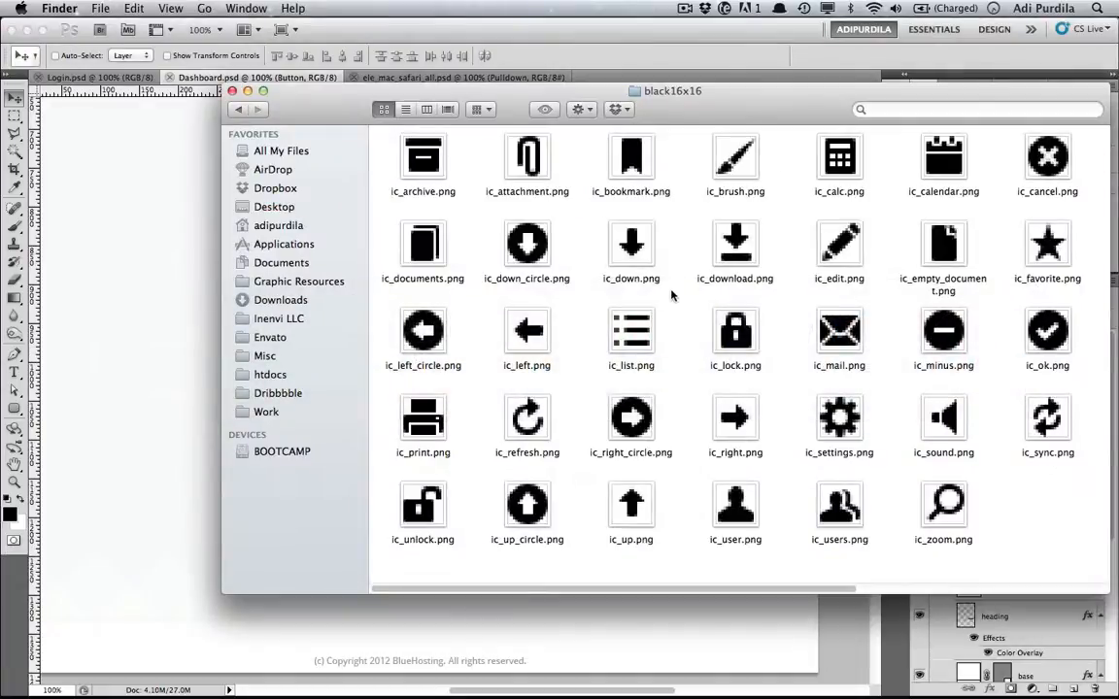
left_click_drag(654, 112, 602, 123)
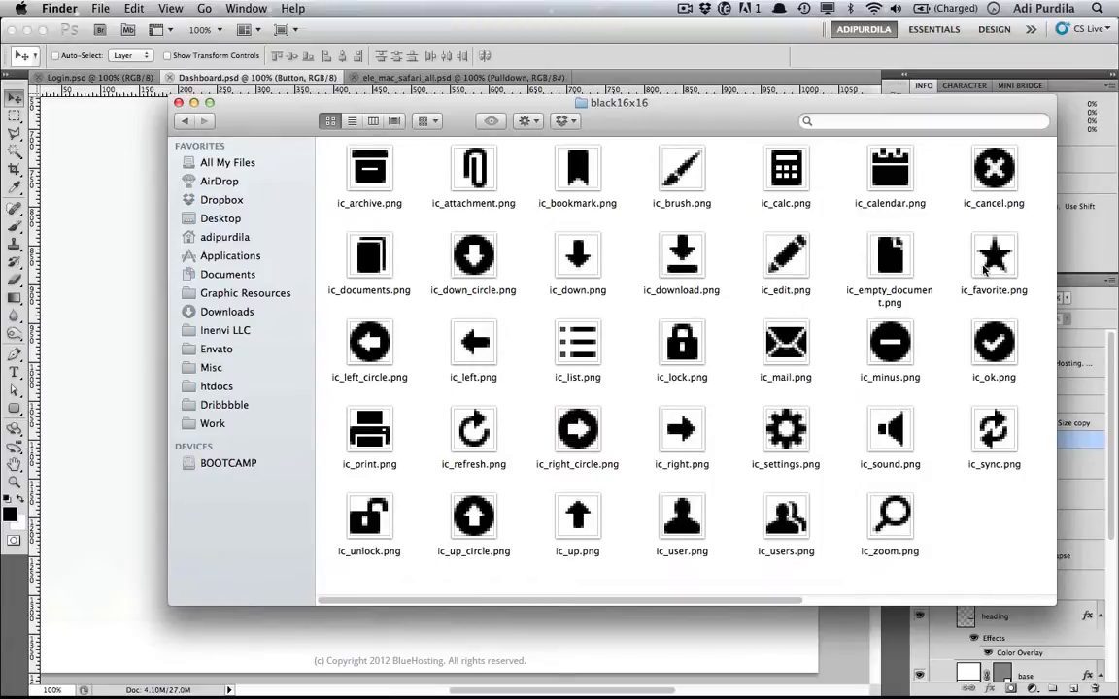
scroll(983, 269, "right", 5)
left_click(926, 342)
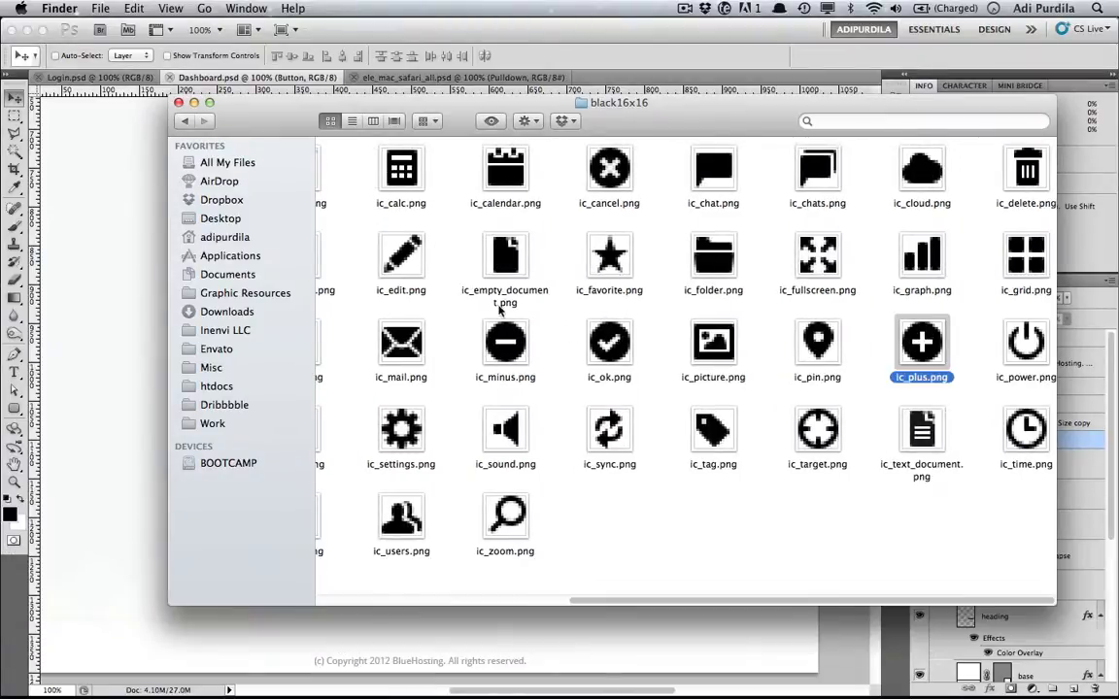
left_click(370, 239, "super")
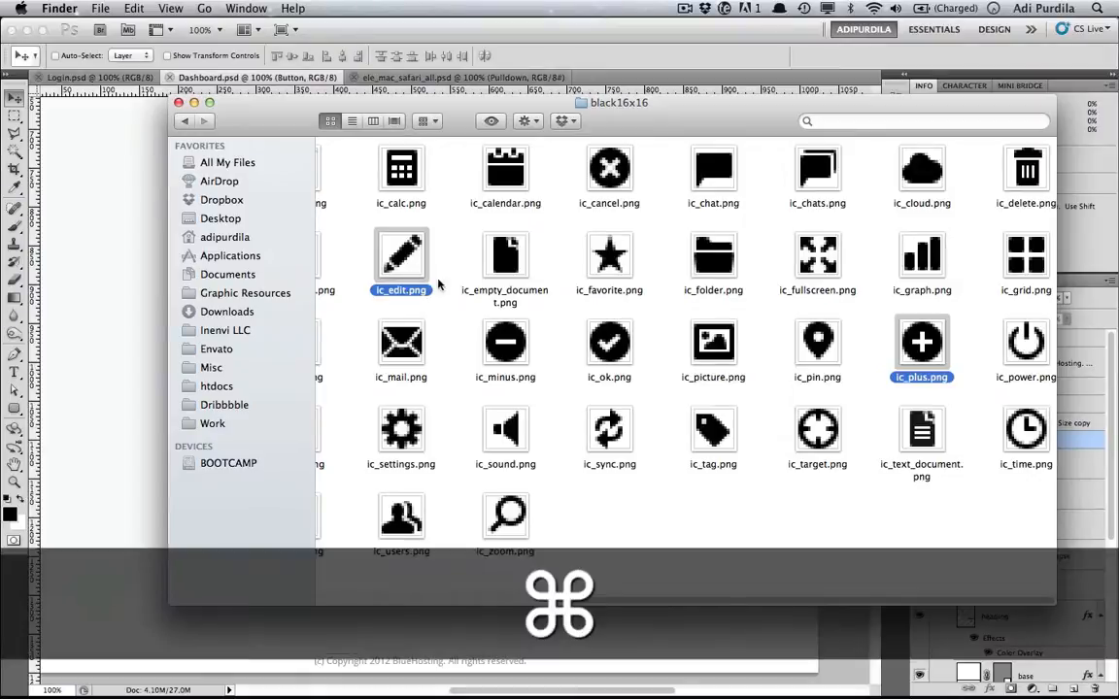
left_click(613, 264, "super")
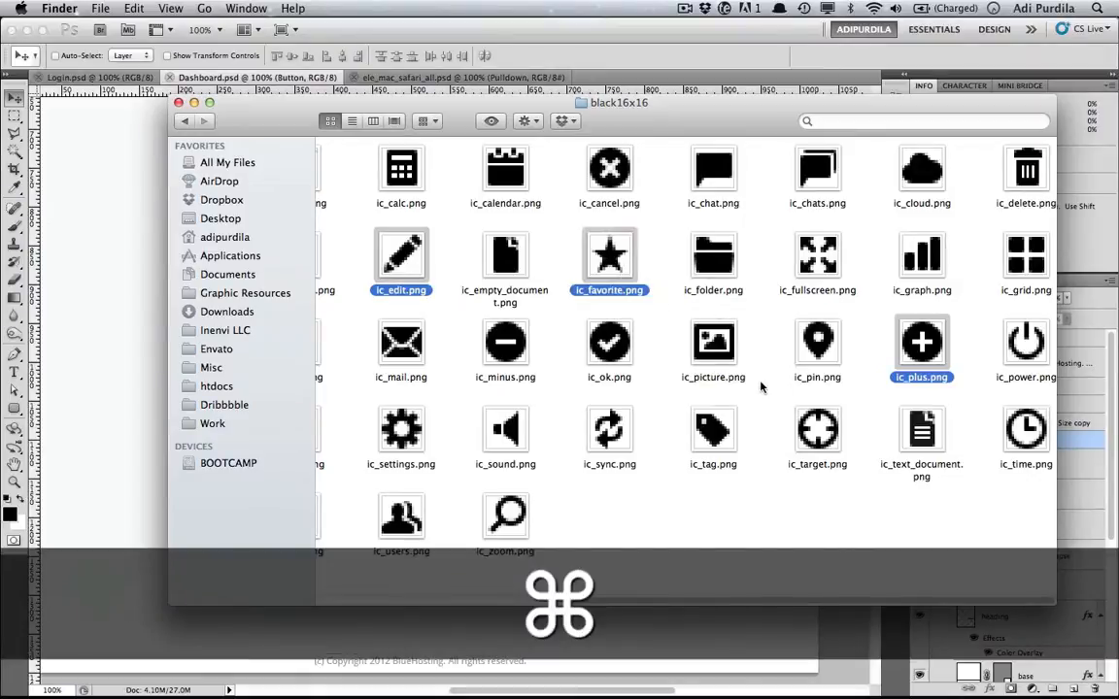
scroll(761, 386, "left", 5)
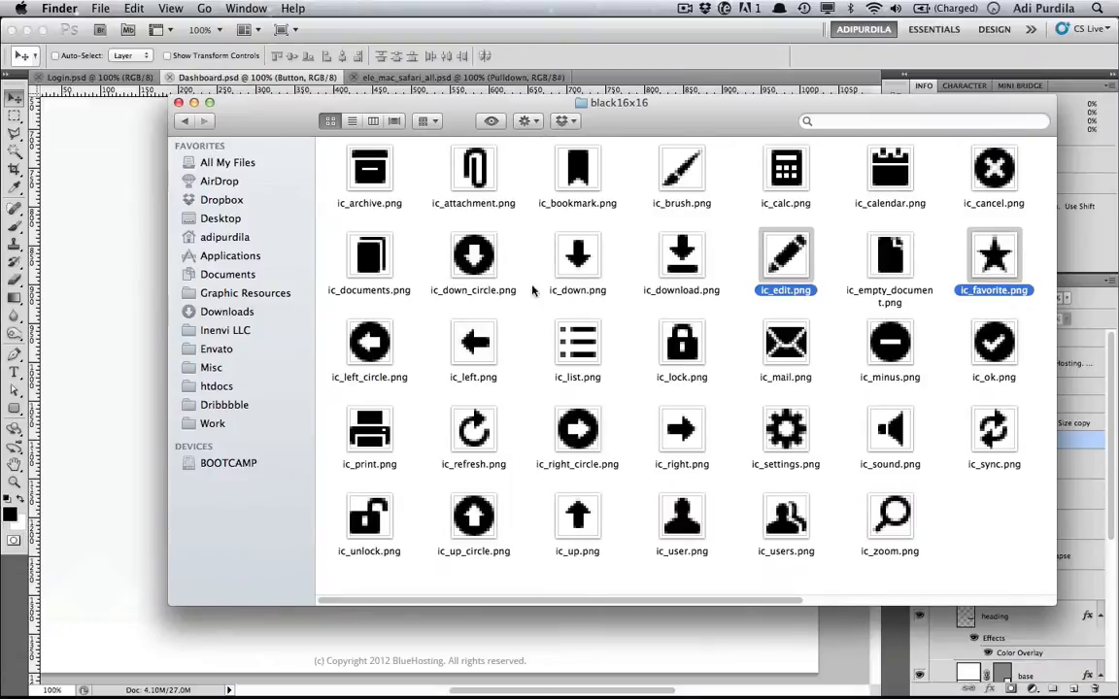
scroll(558, 348, "right", 4)
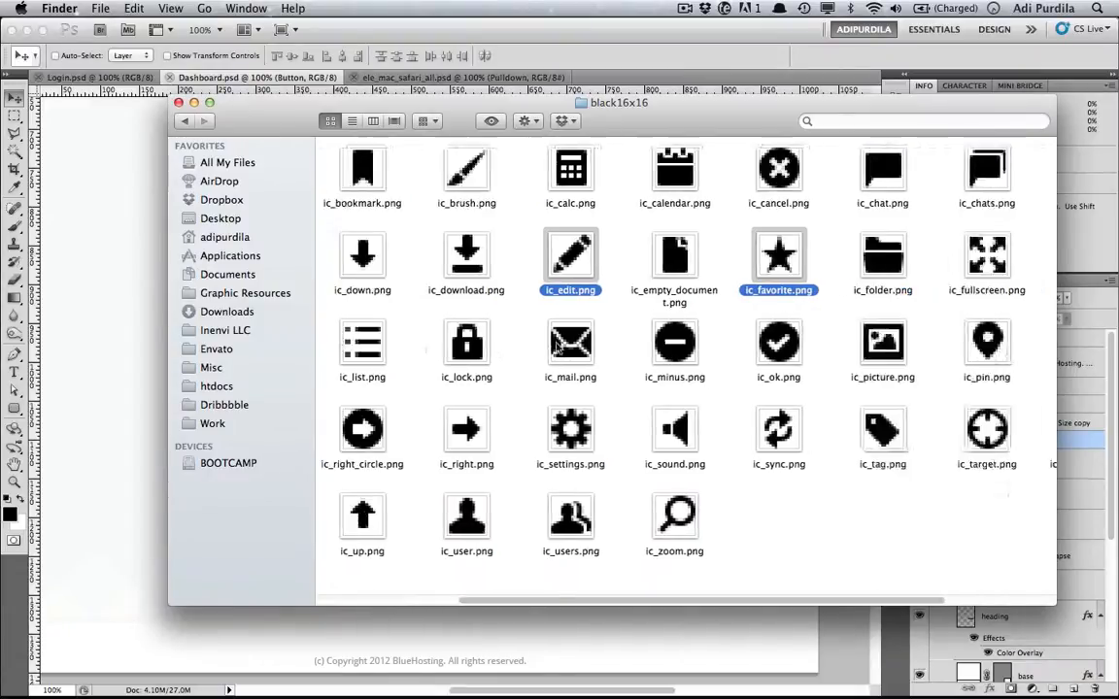
left_click(1012, 206, "super")
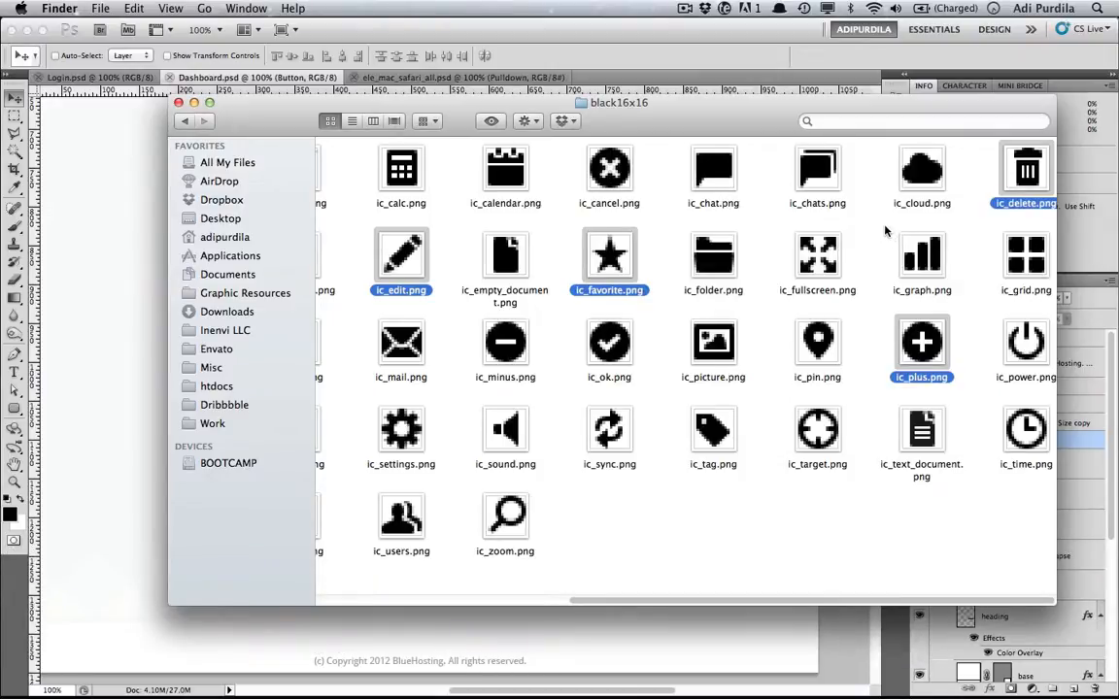
Step: Add ic_refresh.png to the icon selection and place all five icons as layers in Dashboard.psd in Photoshop
scroll(884, 230, "left", 3)
scroll(885, 230, "left", 3)
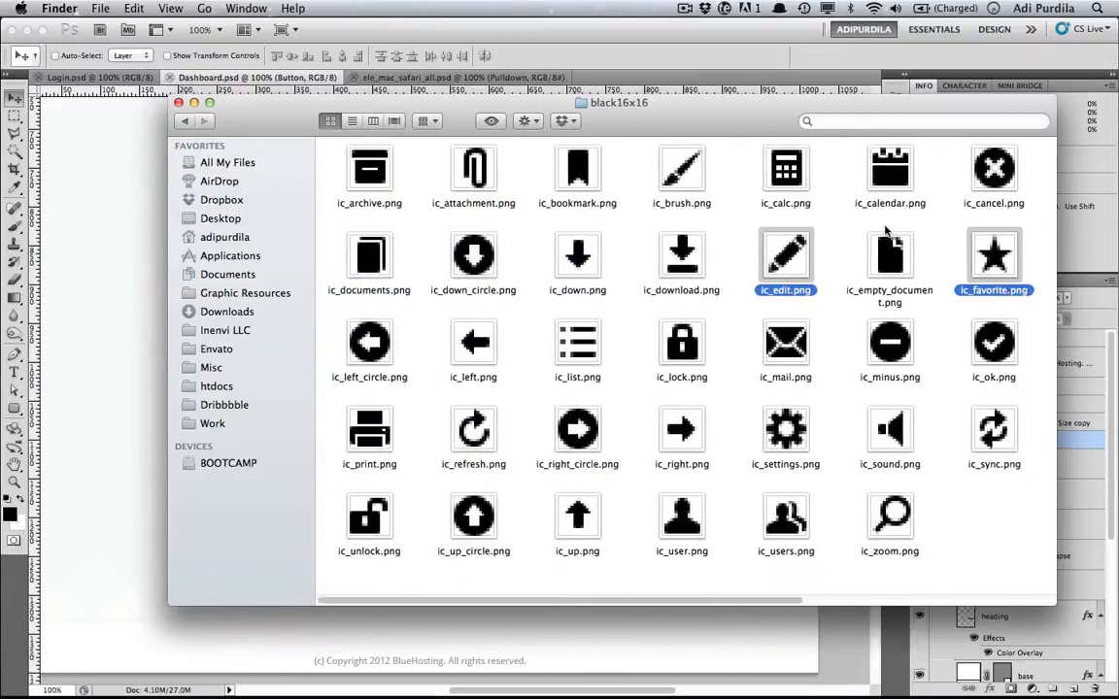
scroll(885, 230, "right", 5)
scroll(886, 230, "left", 5)
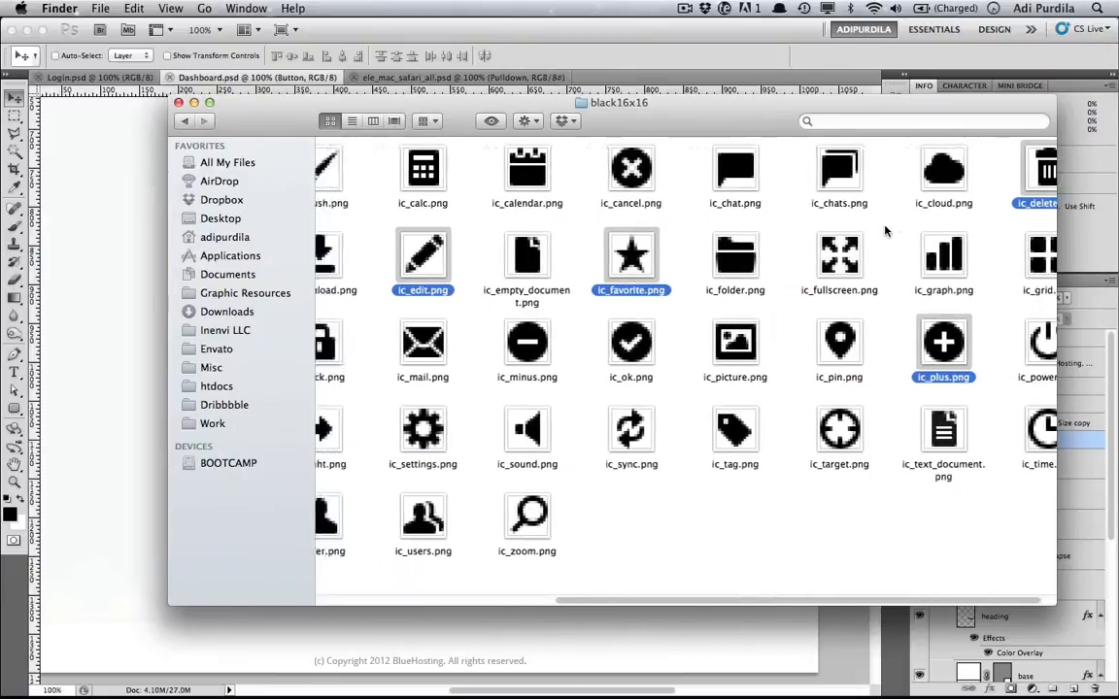
left_click(495, 442, "super")
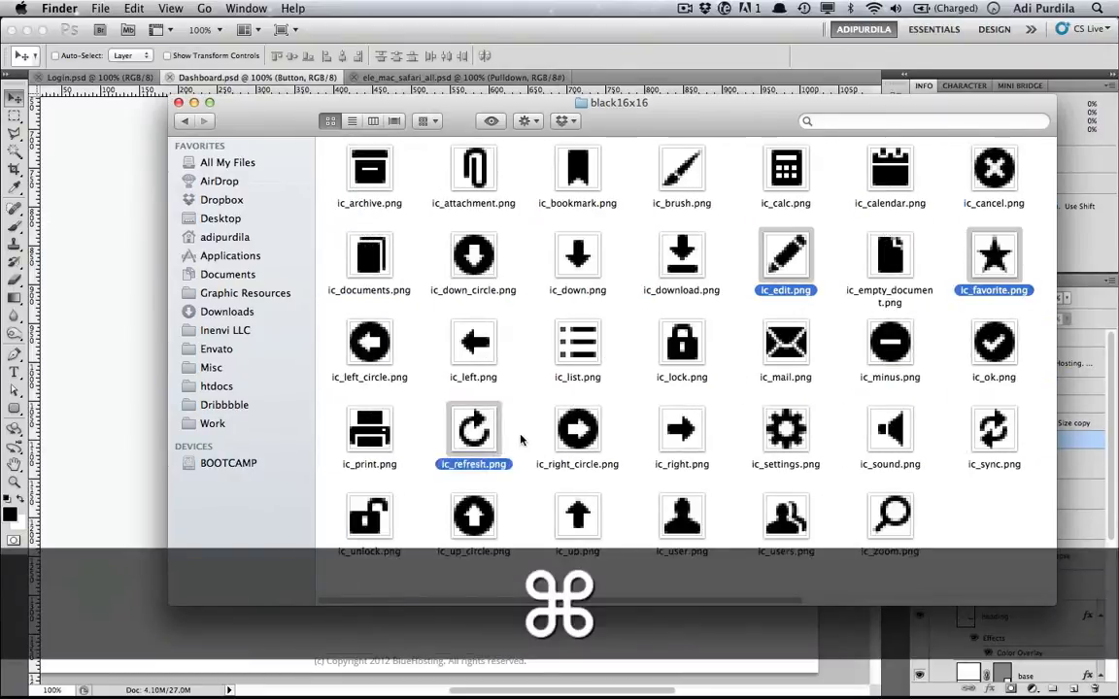
left_click_drag(476, 432, 107, 398)
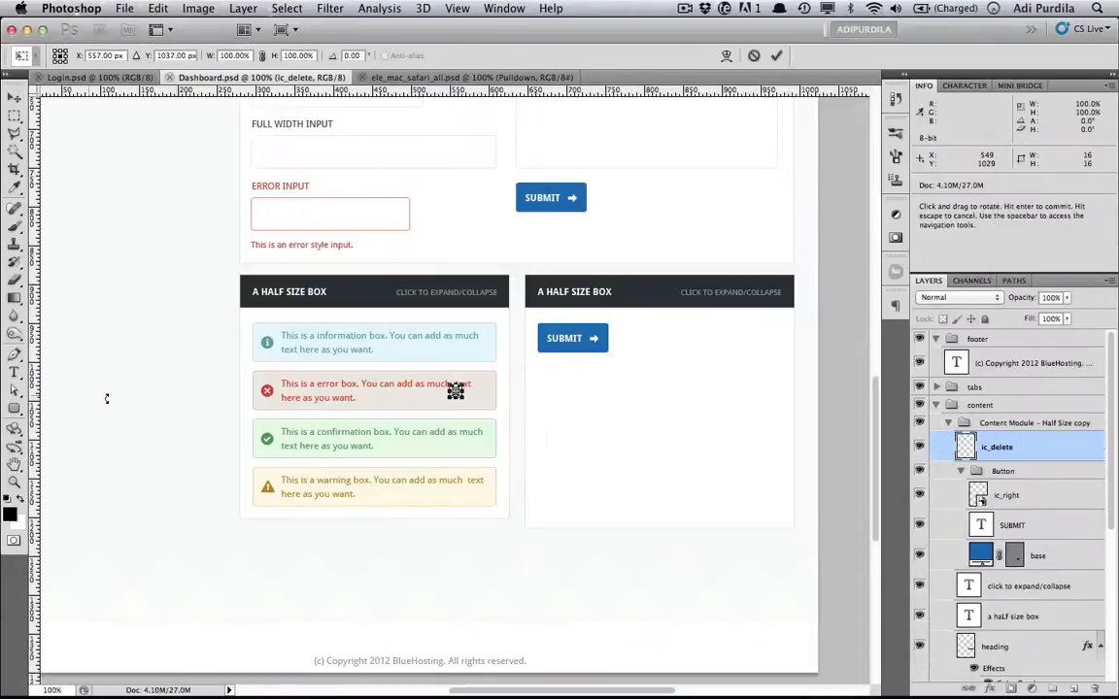
key("Return")
key("Return")
key("Return")
key("Return")
key("Return")
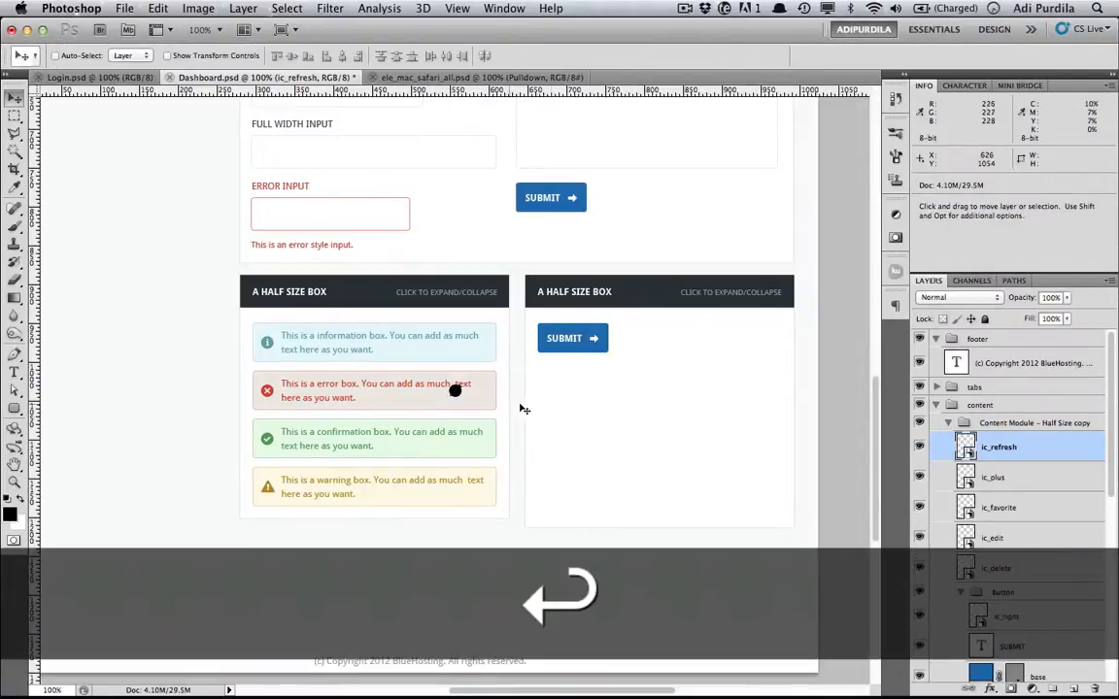
Step: Collapse the Button group, save the document, and duplicate the button twice to form a row of three in the half size box
scroll(981, 534, "down", 2)
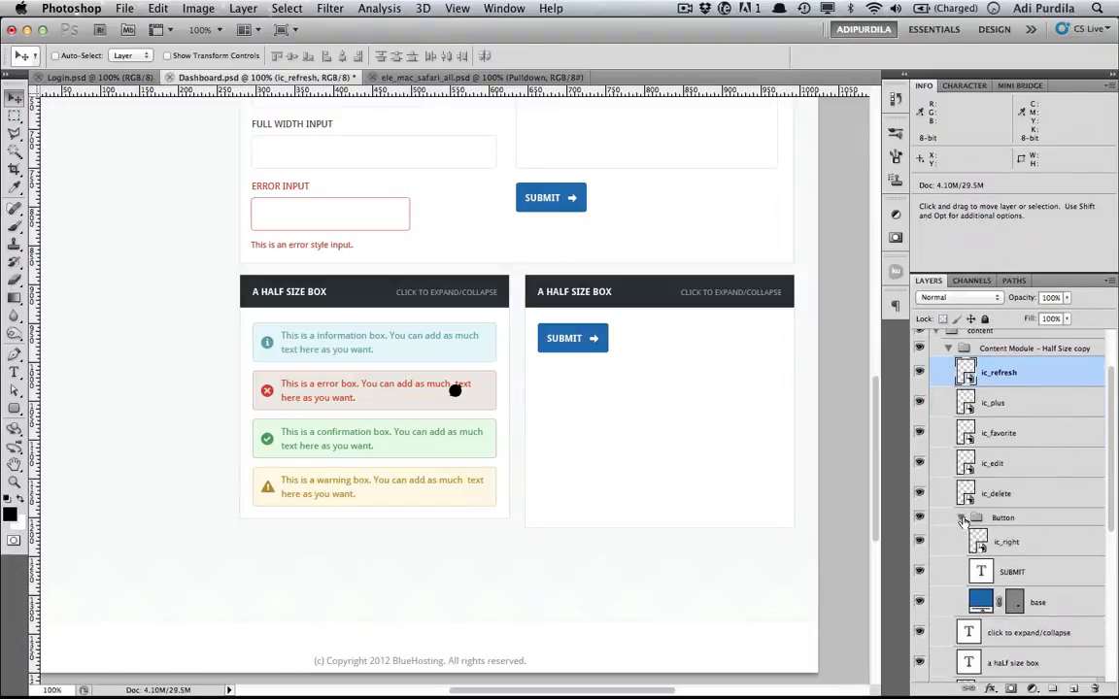
left_click(961, 519)
left_click(1001, 517)
key("super+s")
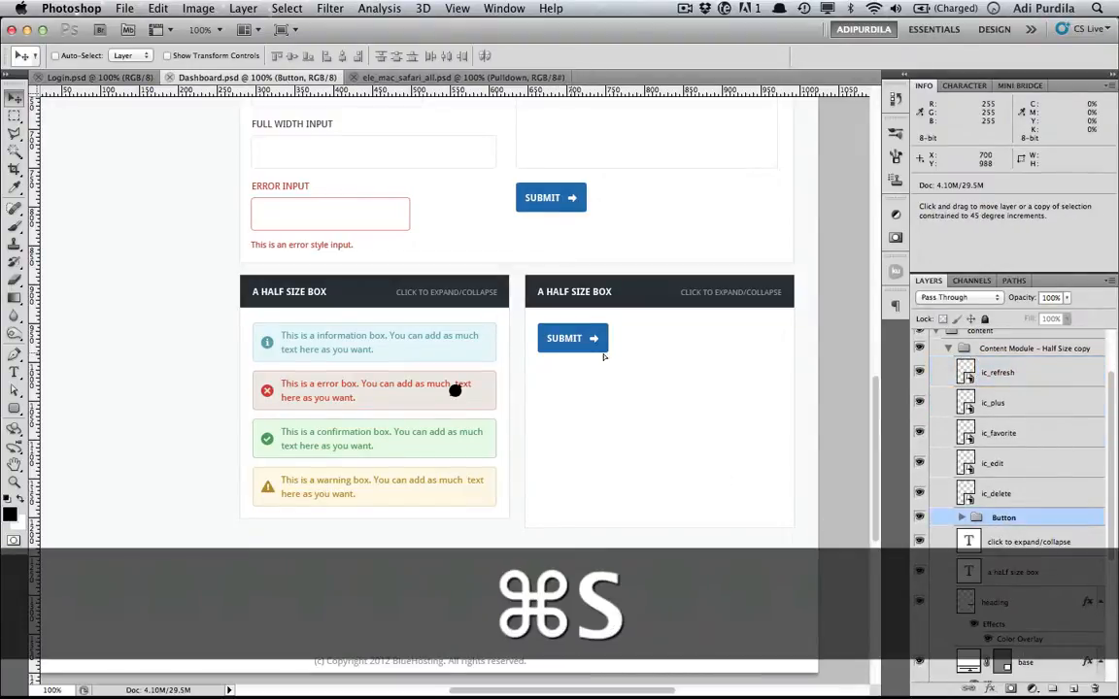
left_click_drag(571, 346, 731, 348)
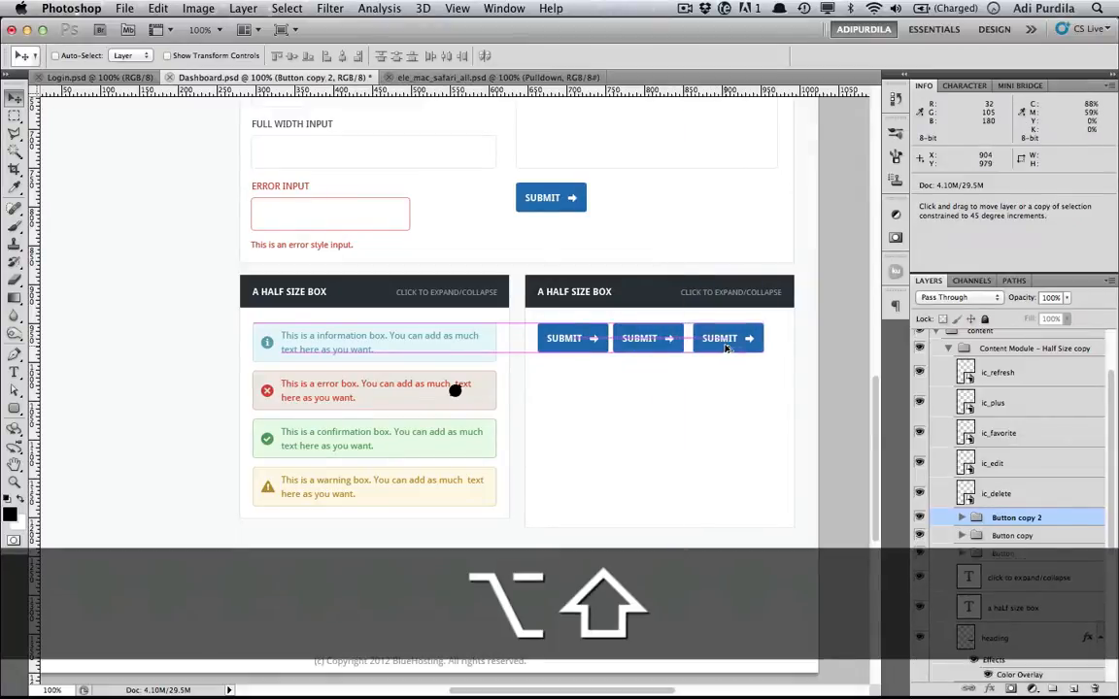
Step: Duplicate the row of three buttons directly below the first row and save the document
left_click(1023, 556, "shift")
left_click_drag(666, 375, 675, 401)
key("Down")
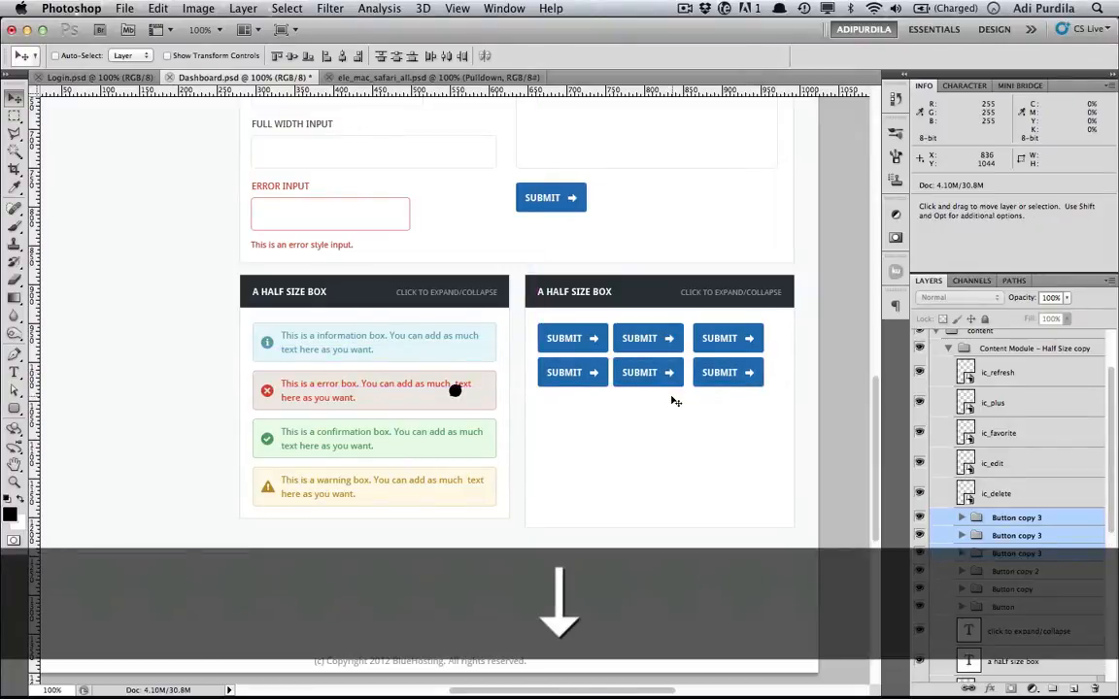
key("Up")
key("super+s")
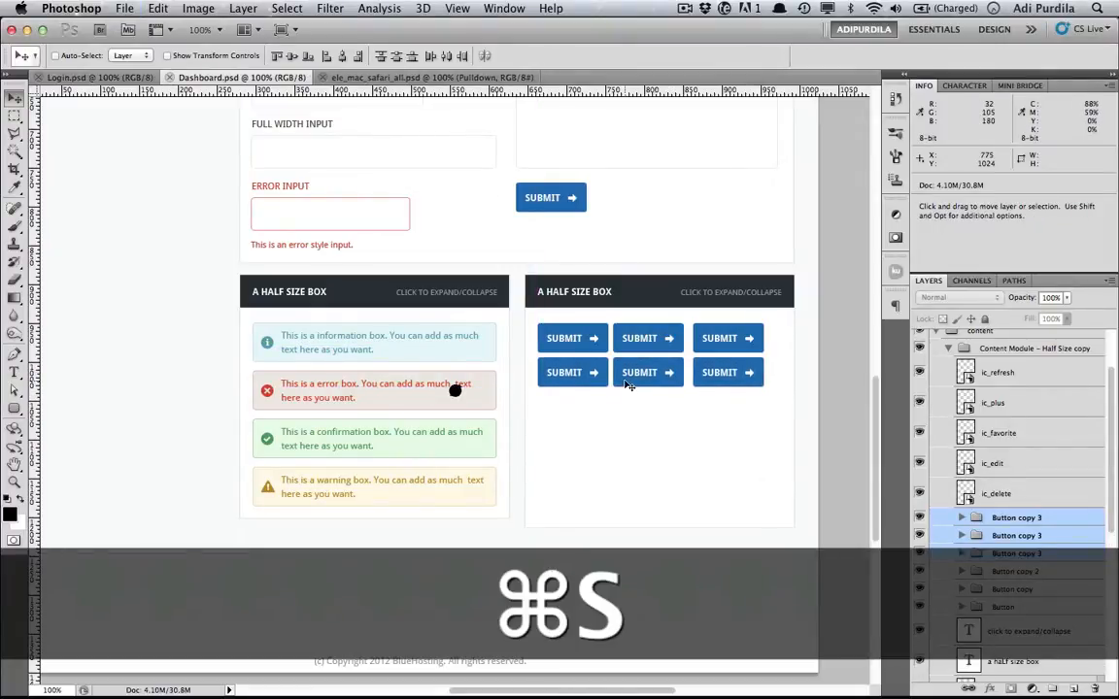
Step: Change the label of the middle button in the first row to ADD
key("t")
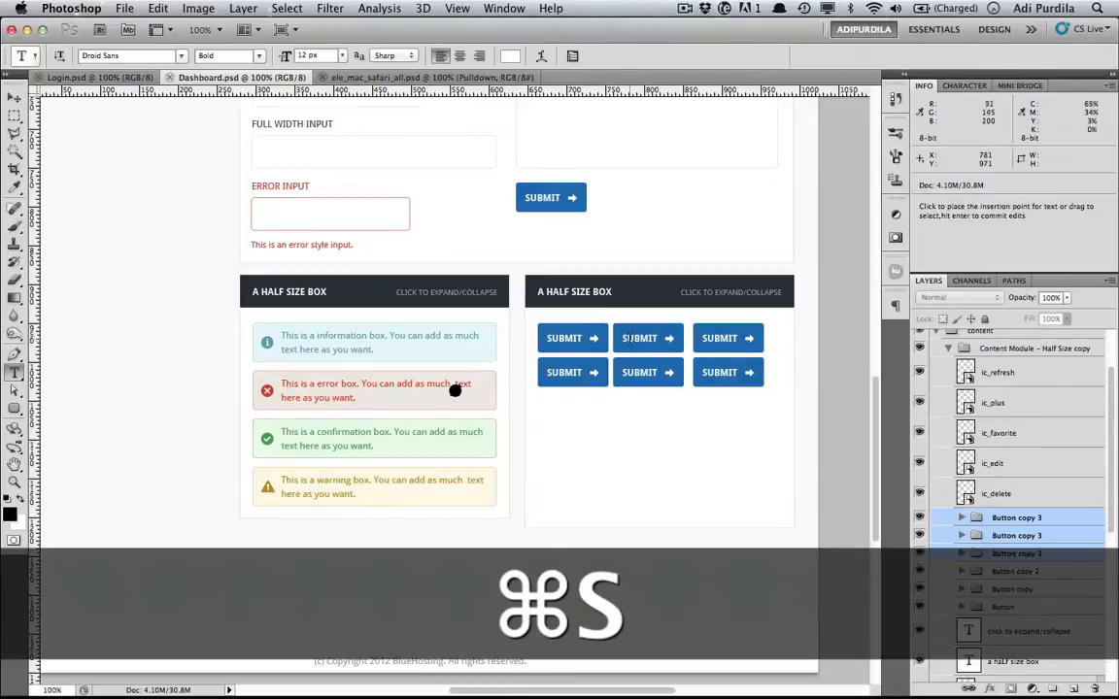
left_click(657, 359)
key("super+a")
type("ADD")
key("super+Return")
key("v")
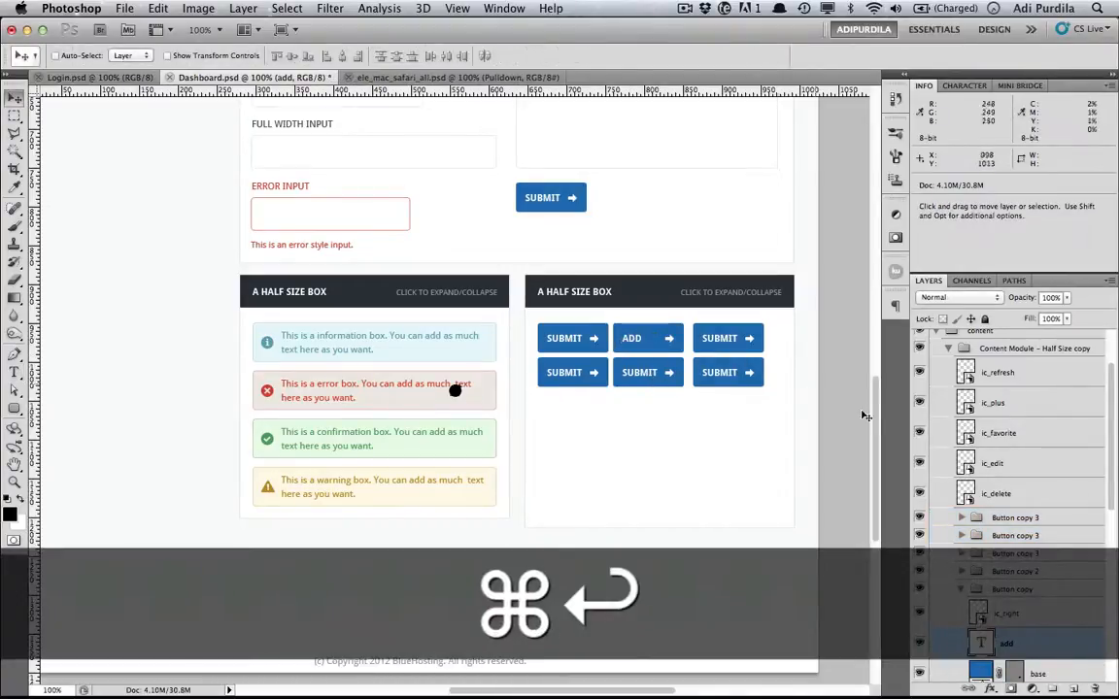
Step: Move the ic_plus layer into the ADD button's group and position the icon just after the ADD label
left_click(993, 402)
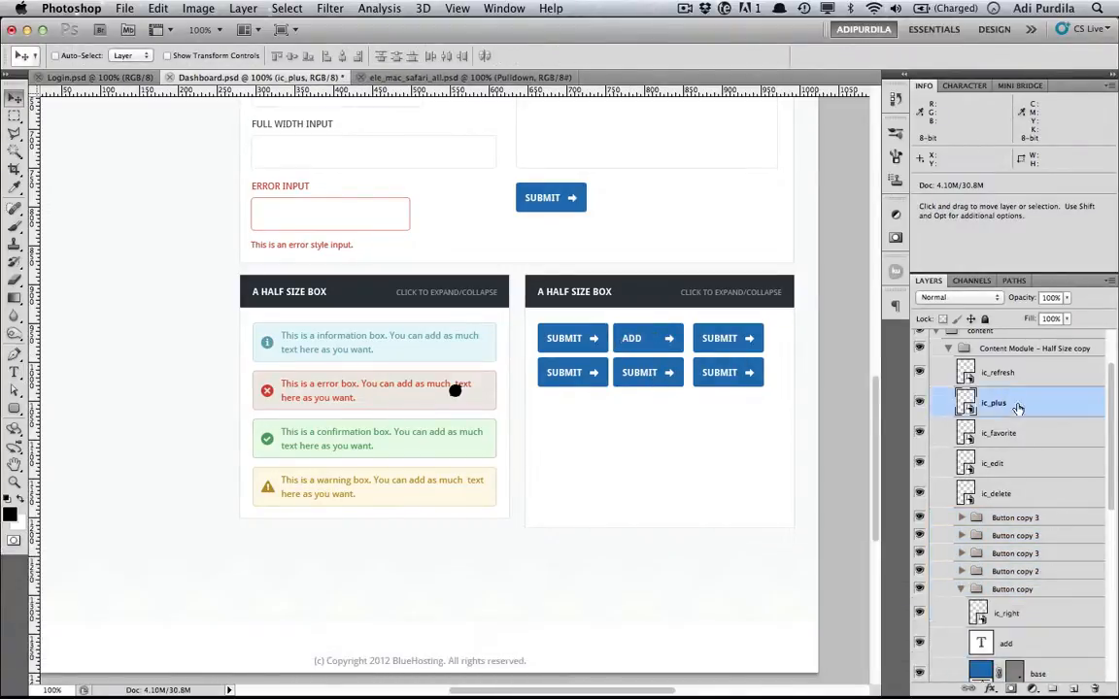
left_click_drag(993, 402, 1032, 609)
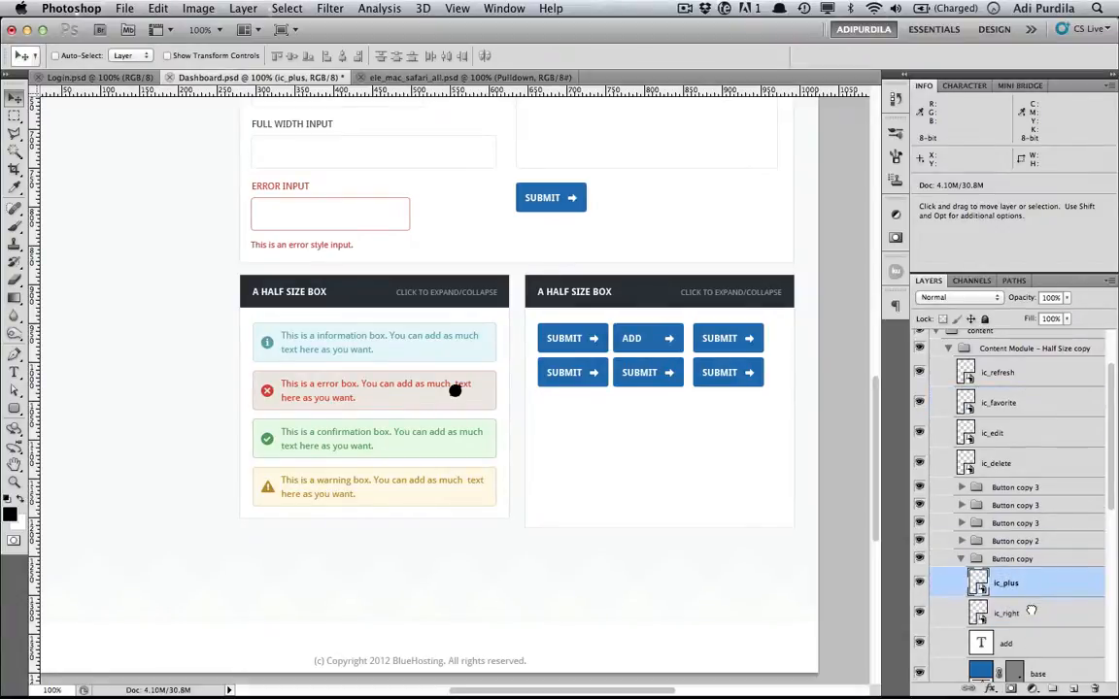
left_click_drag(475, 454, 674, 404)
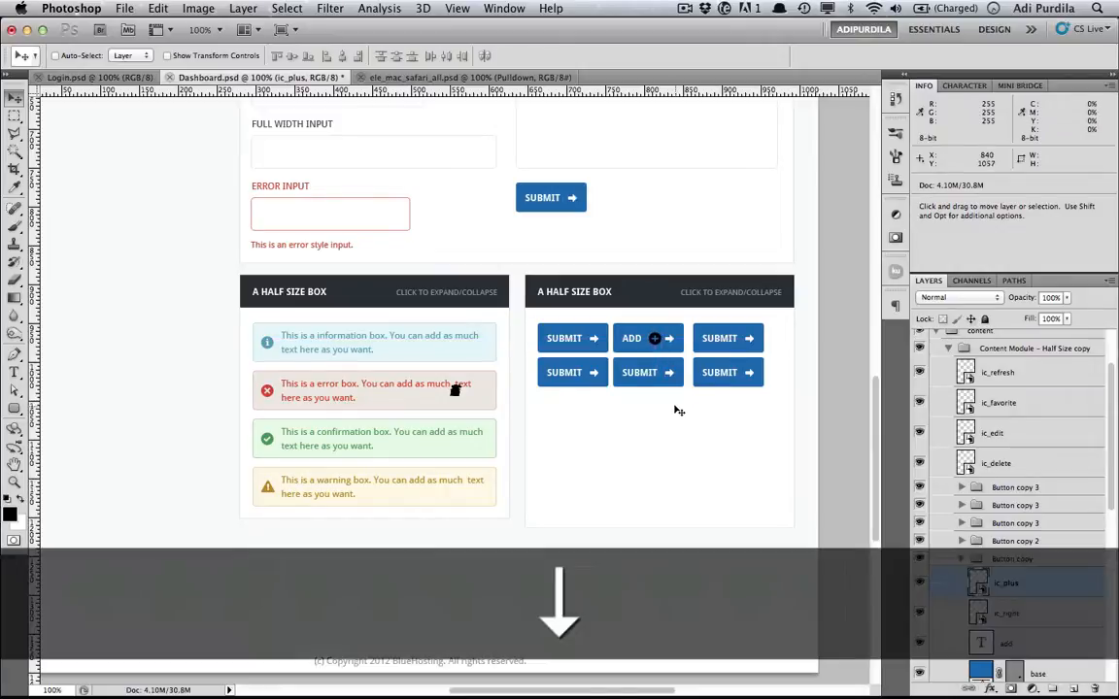
key("Up")
key("Left")
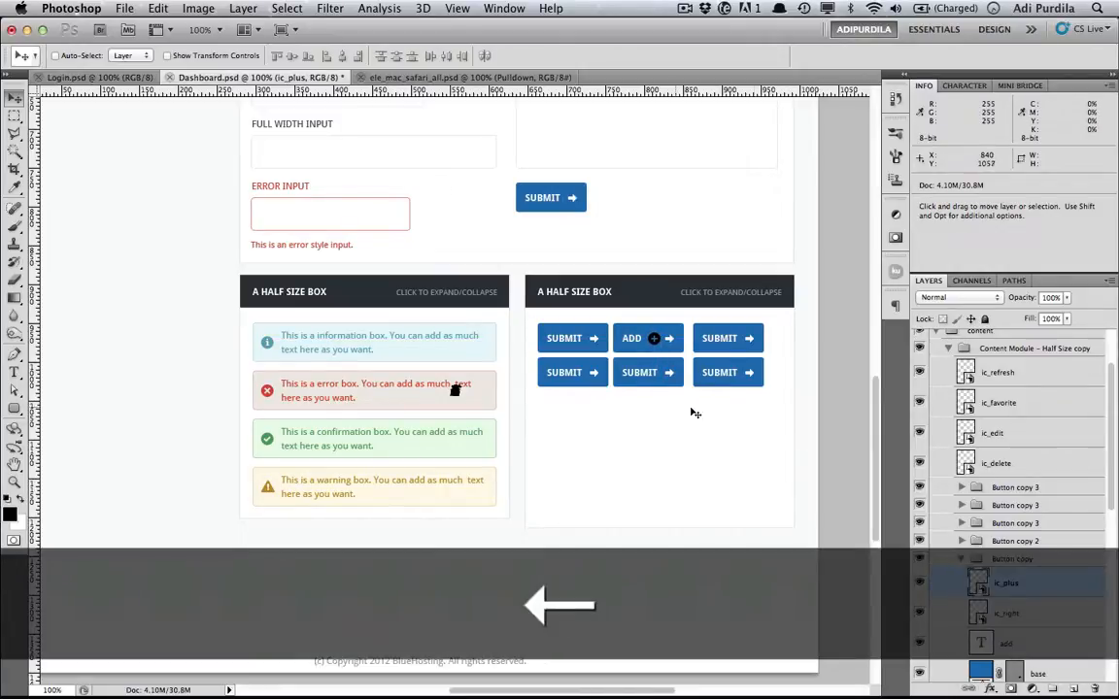
Step: Apply a near-white #fefefe Color Overlay to the ic_plus icon and save the document
double_click(1032, 598)
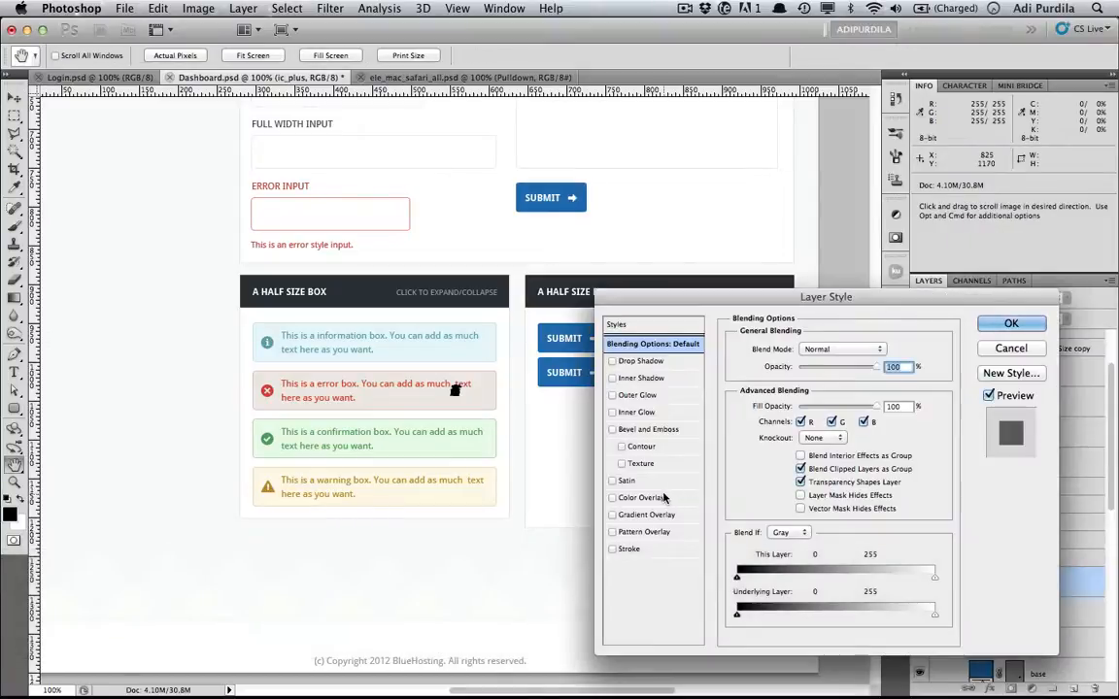
left_click(637, 497)
left_click(884, 355)
key("Return")
key("Return")
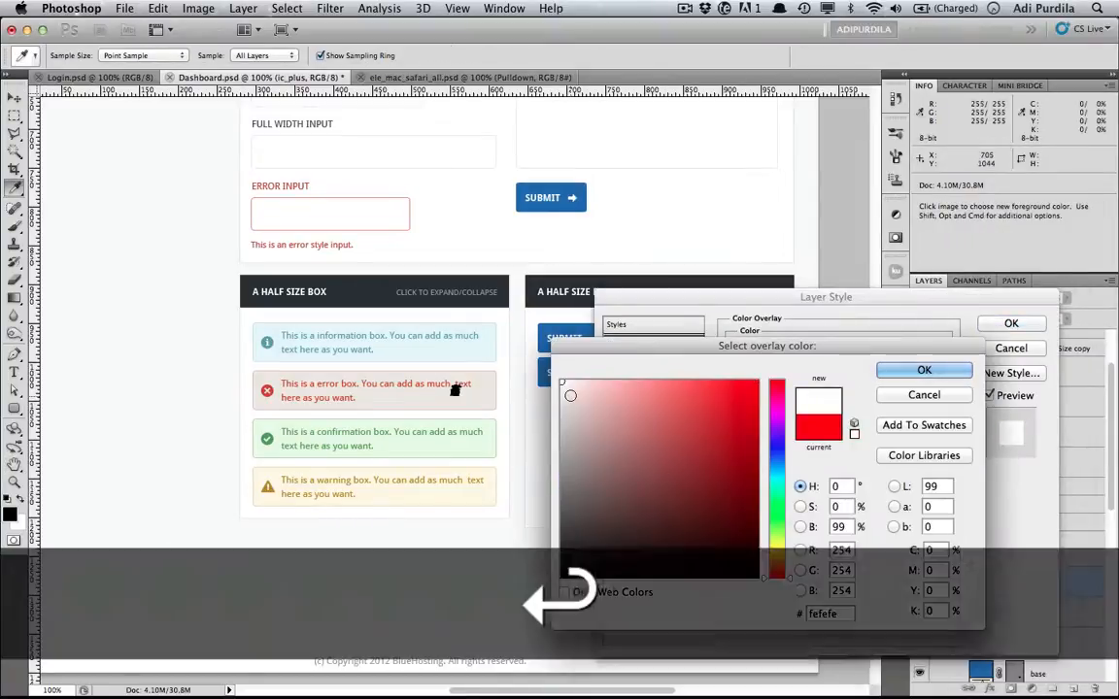
key("super+s")
Step: Delete the ADD button's arrow icon and narrow its base shape by pulling the right edge in about 21 px
left_click(1011, 644)
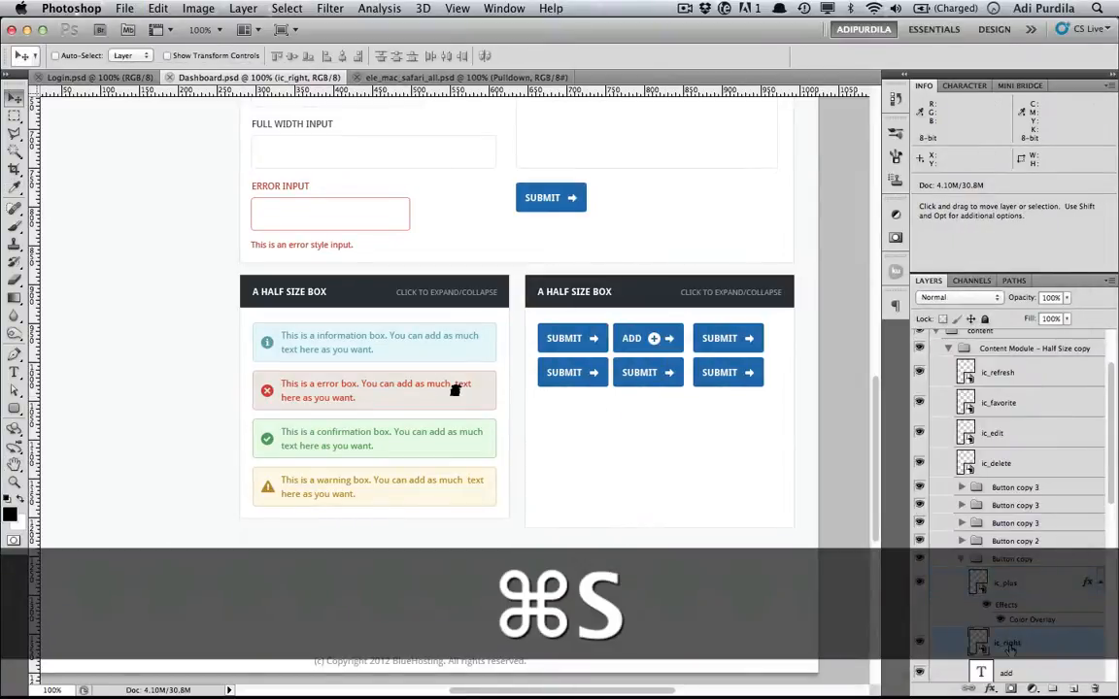
key("Delete")
scroll(1018, 633, "down", 3)
left_click(1014, 588)
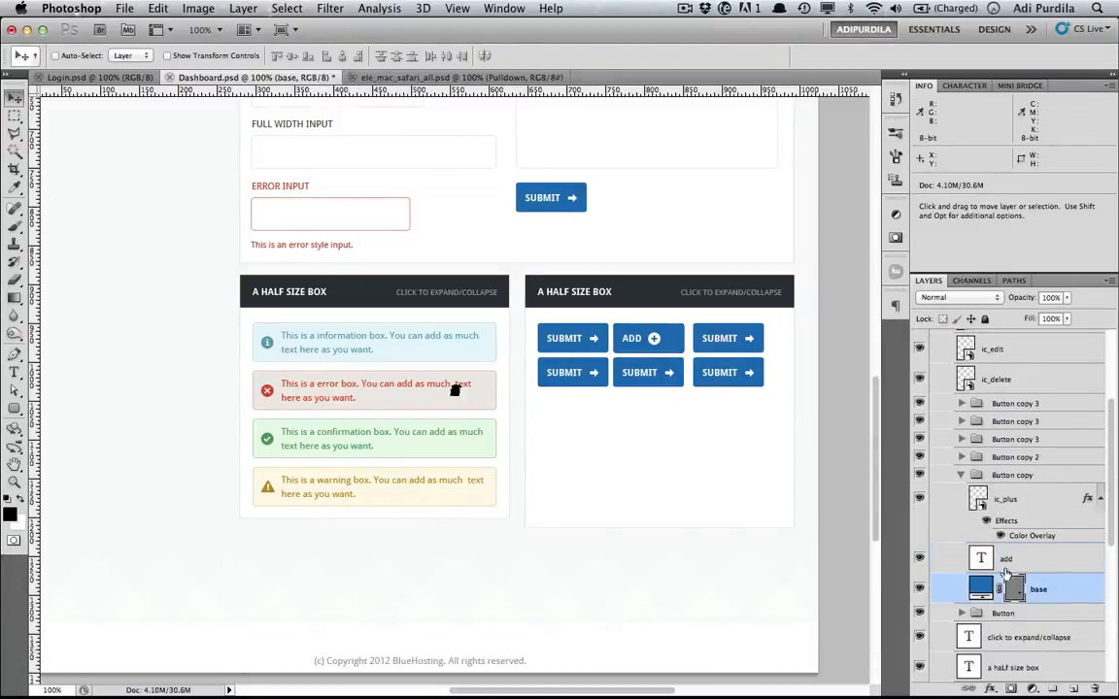
key("a")
left_click_drag(848, 274, 656, 408)
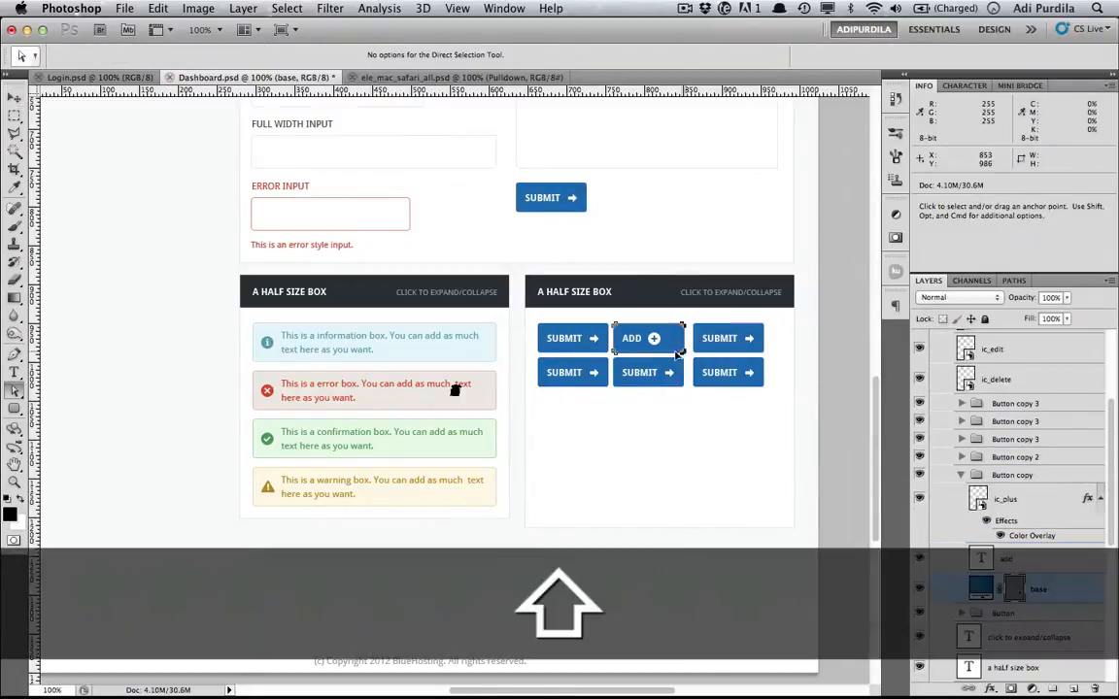
left_click_drag(684, 351, 669, 354)
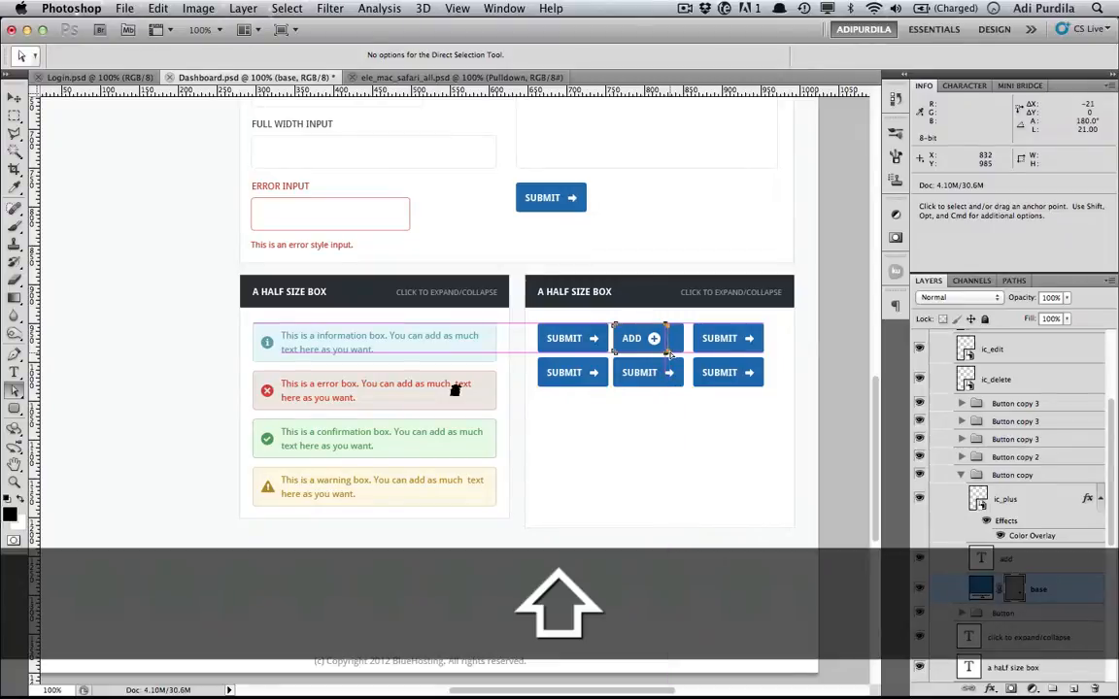
key("Return")
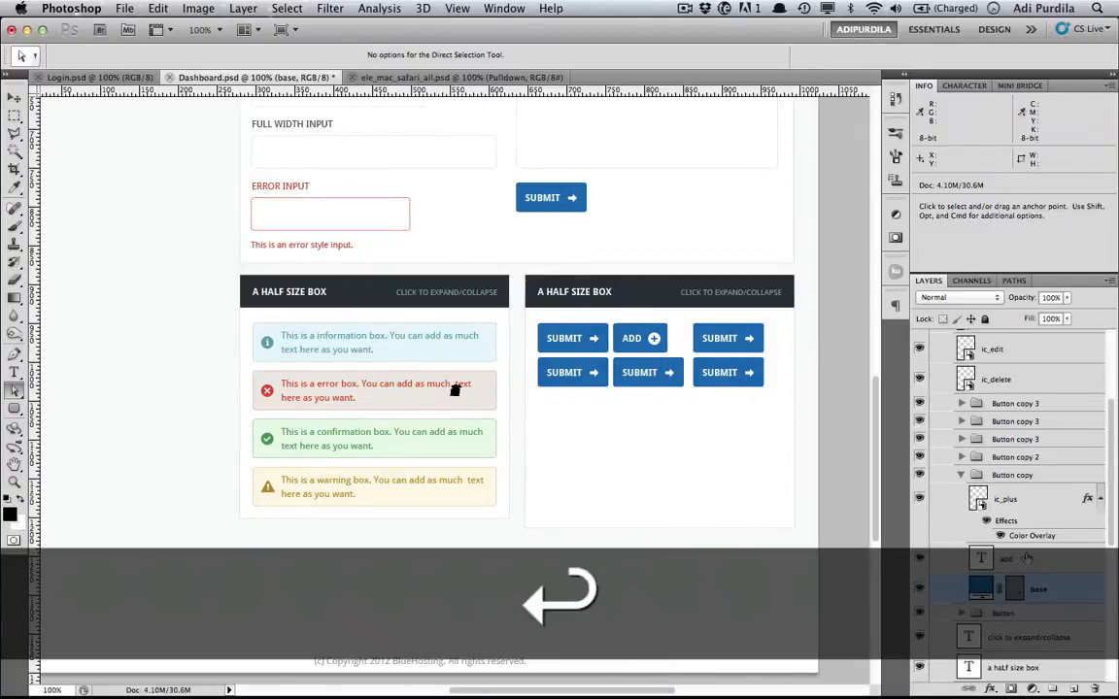
Step: Nudge the plus icon slightly to the left within the narrowed ADD button
left_click(1011, 500)
key("v")
key("Left")
key("Right")
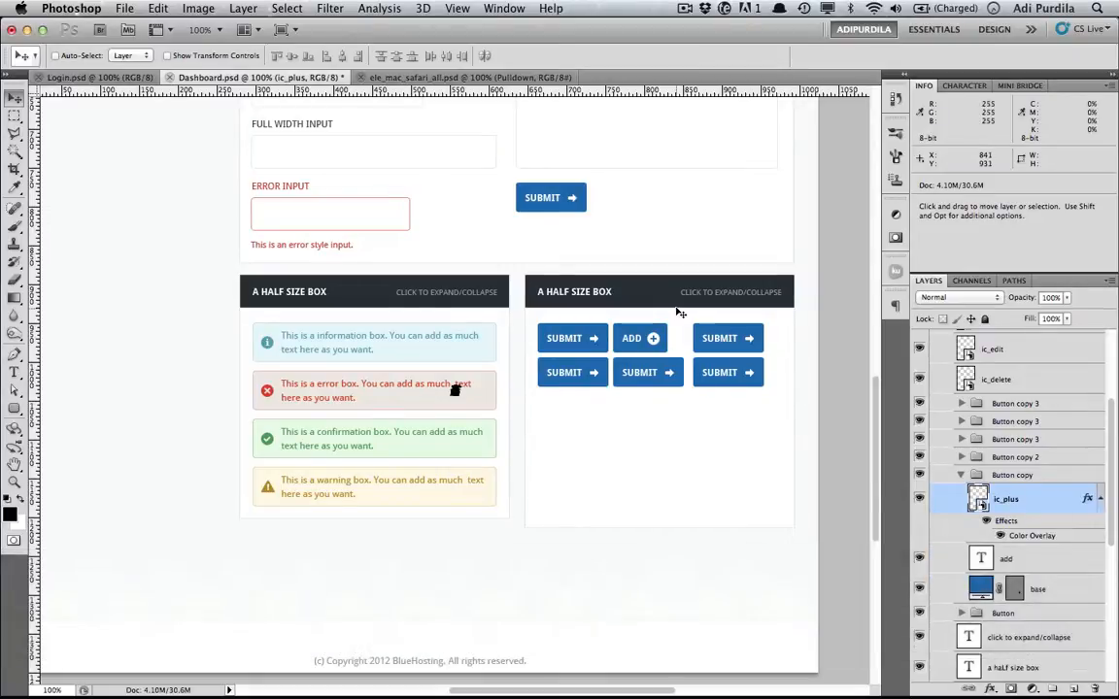
Step: Change the label of the third button in the first row to EDIT
key("t")
left_click(718, 345)
key("super+a")
type("EDIT")
key("super+Return")
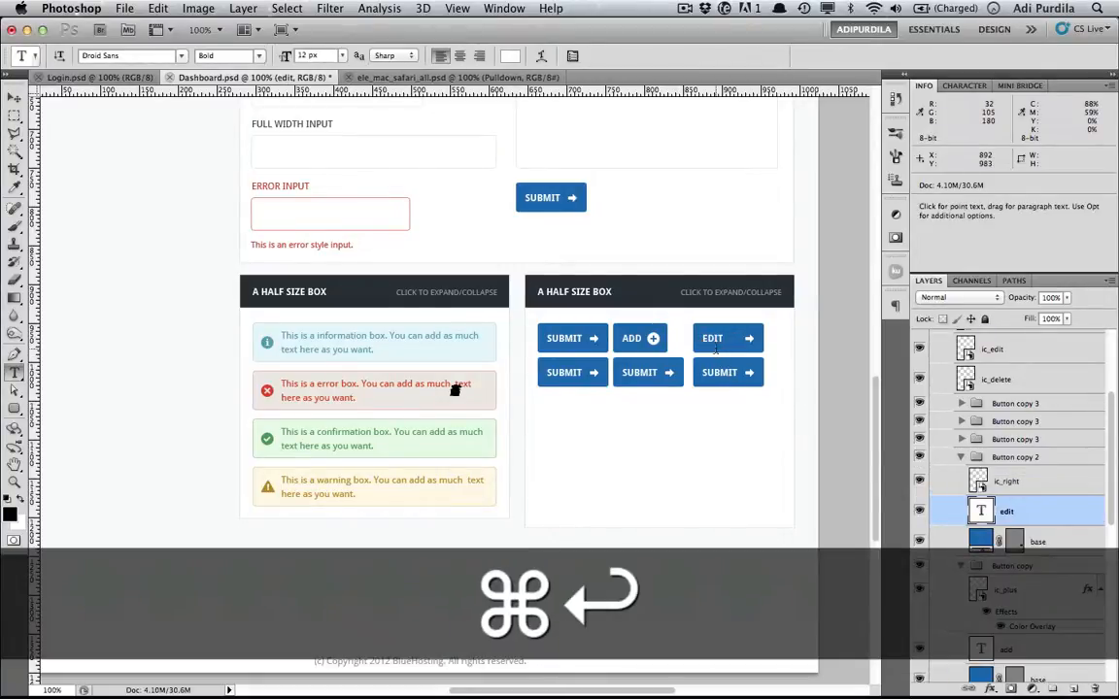
key("v")
Step: Move the ic_edit icon into the EDIT button's group and copy the ic_plus Color Overlay onto it
scroll(1010, 417, "up", 3)
left_click(1005, 449)
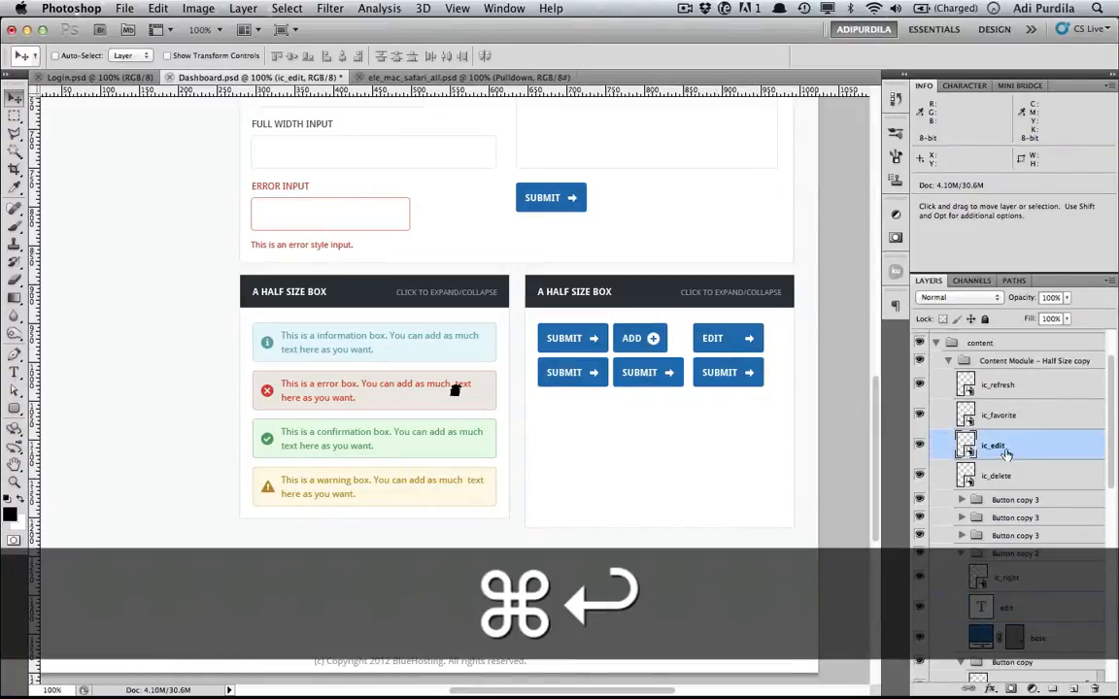
left_click_drag(1004, 454, 1007, 606)
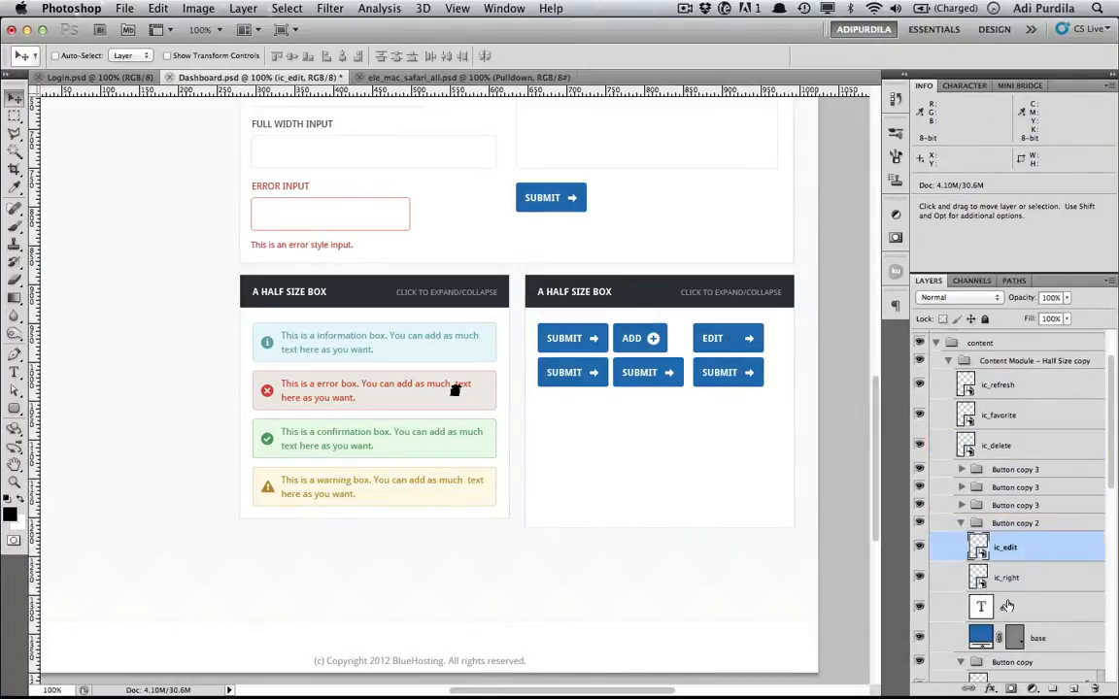
scroll(1007, 606, "down", 3)
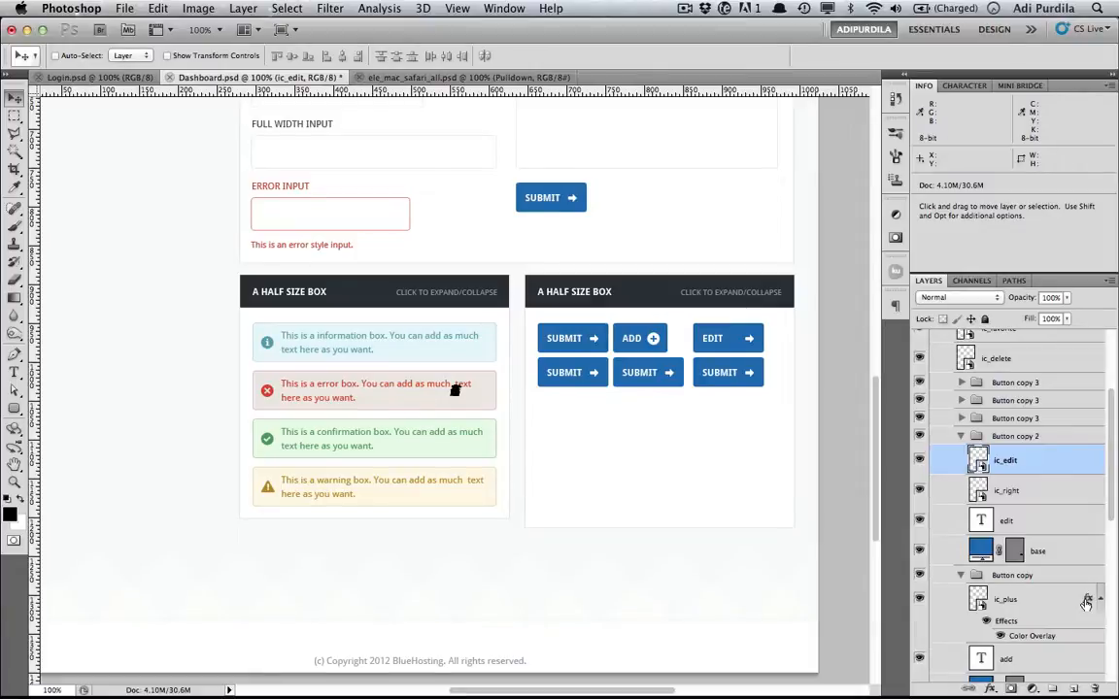
left_click_drag(1087, 603, 1078, 460)
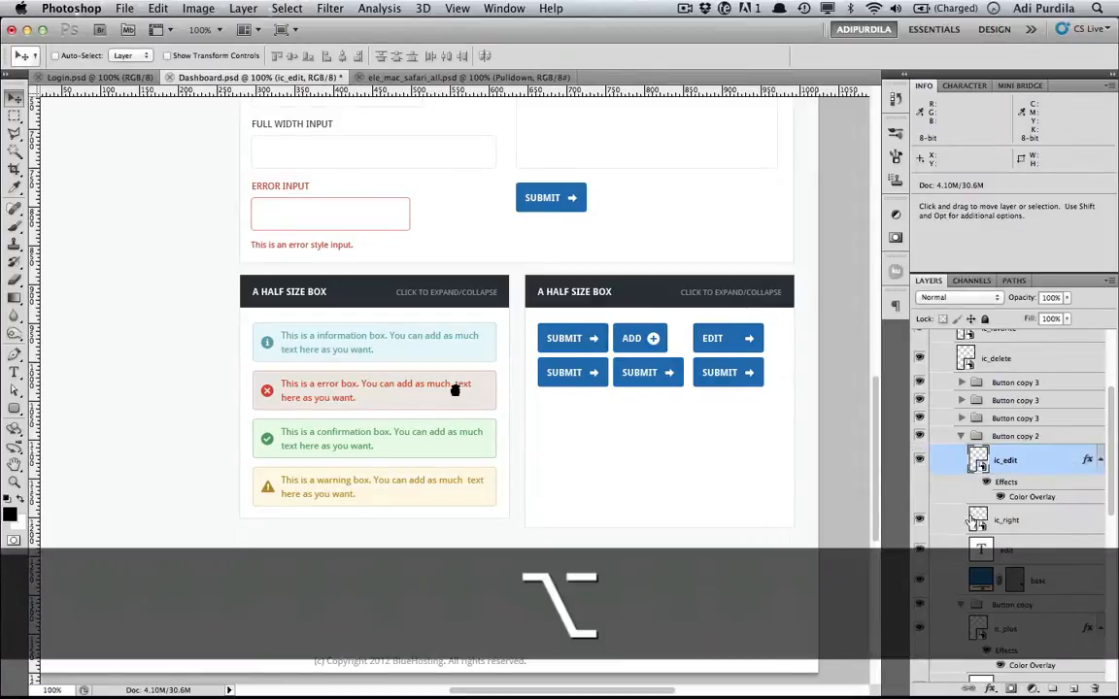
Step: Position the pencil icon right beside the EDIT label and delete that button's arrow icon
mouse_move(505, 426)
left_mouse_down()
mouse_move(670, 405)
mouse_move(730, 374)
mouse_move(750, 378)
left_mouse_up()
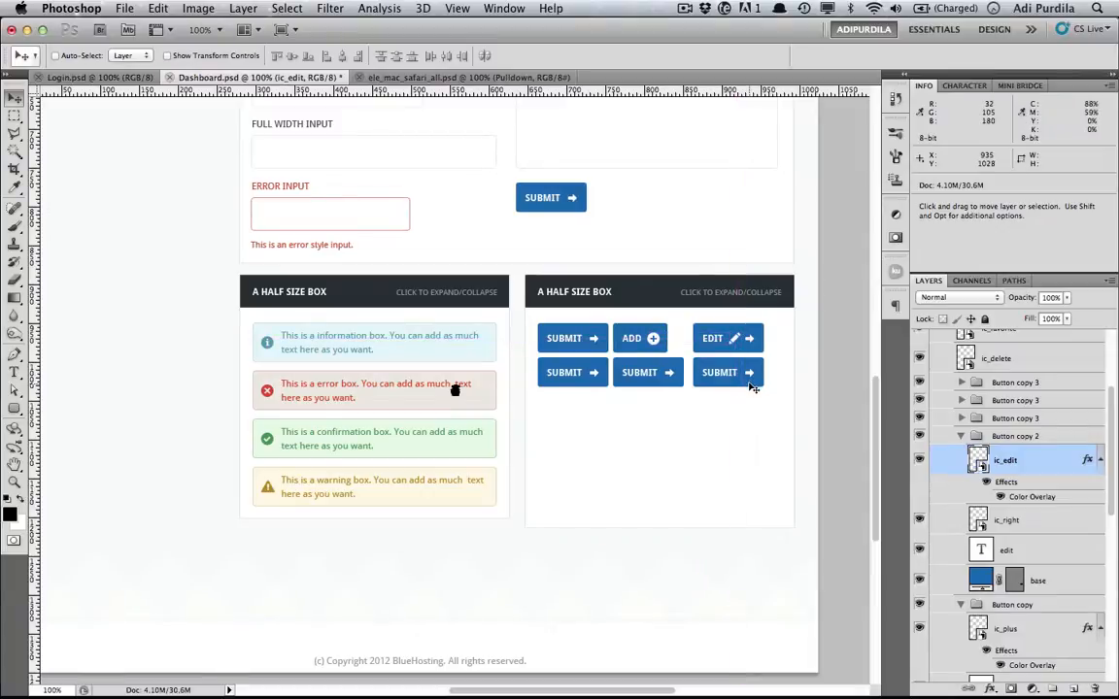
key("Right")
key("Left")
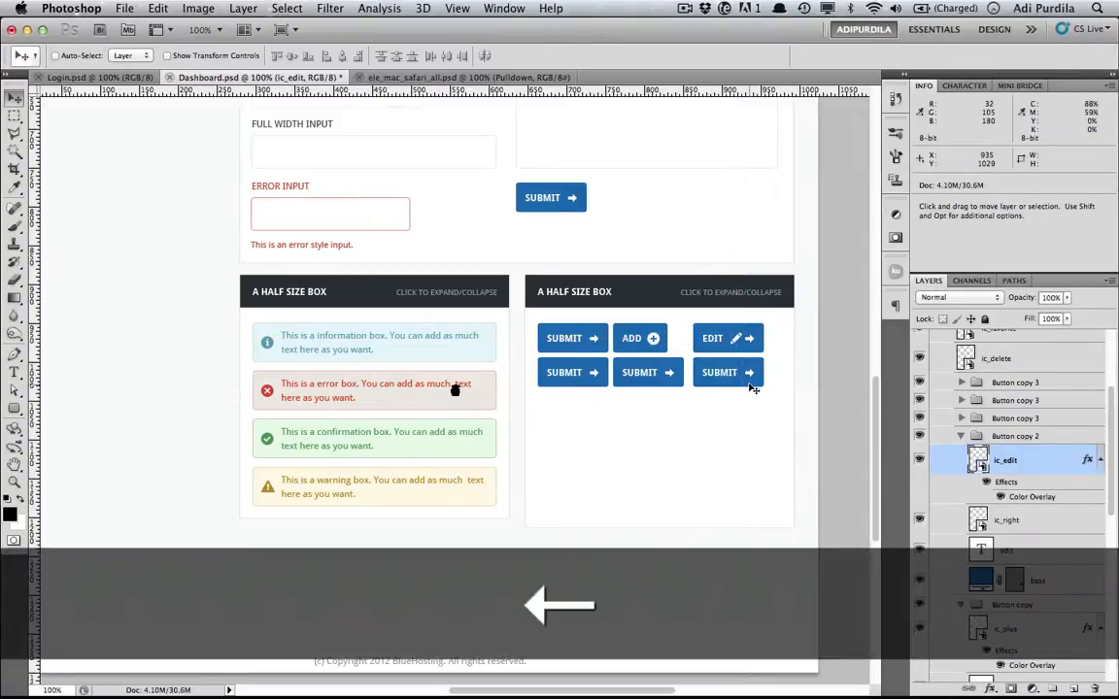
left_click(1026, 524)
key("Delete")
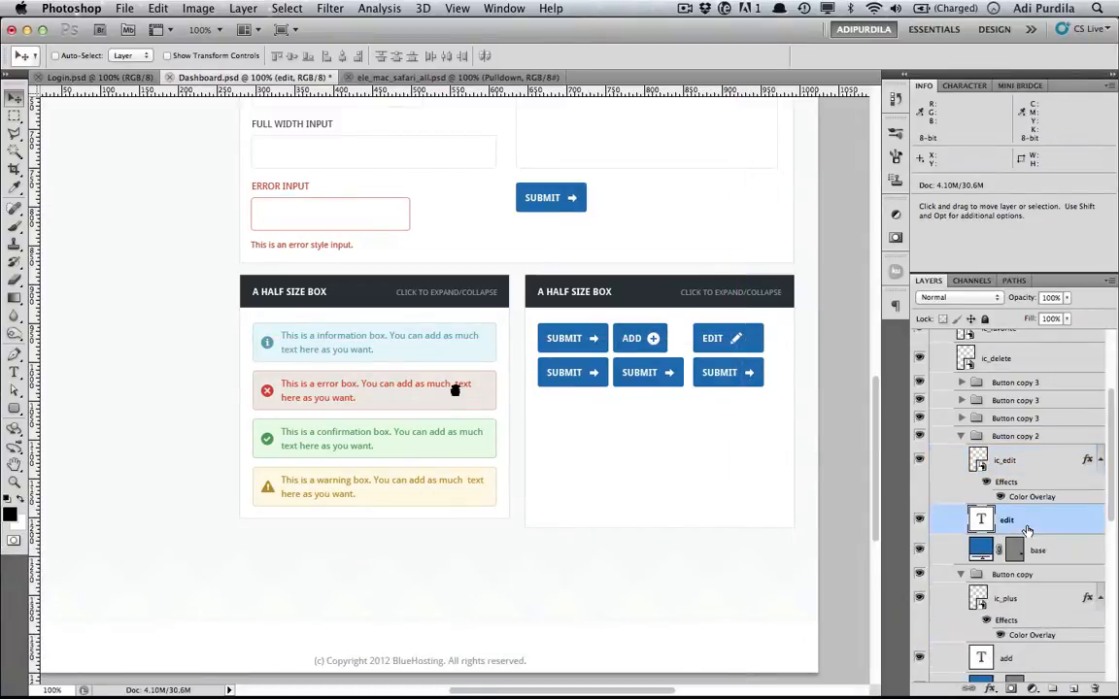
Step: Narrow the EDIT button's base shape by pulling its right edge in about 15 px
left_click(1032, 550)
key("a")
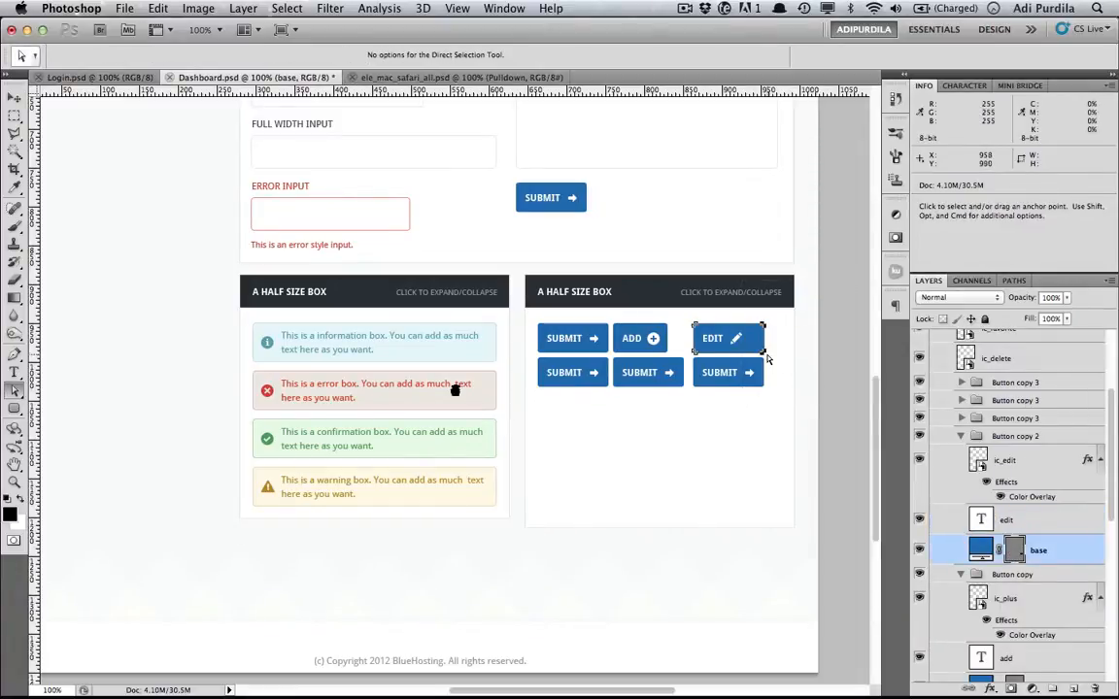
left_click_drag(763, 350, 751, 351)
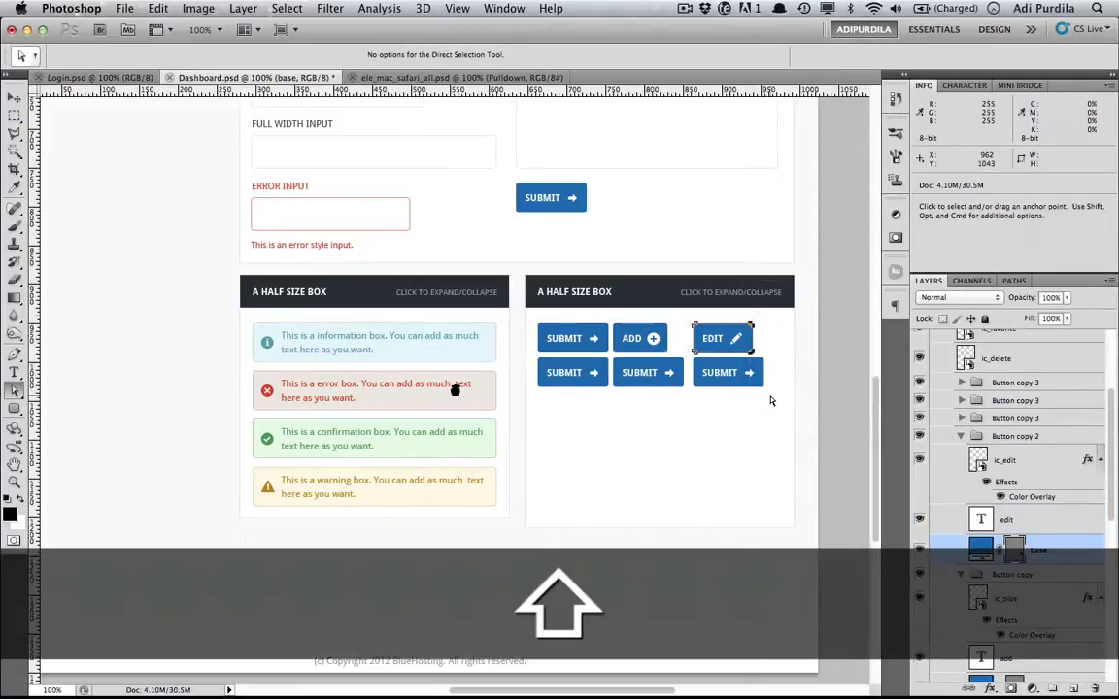
key("Return")
key("v")
Step: Move the EDIT button group left beside the ADD button, matching the small gap between the first two buttons
left_click(1015, 437)
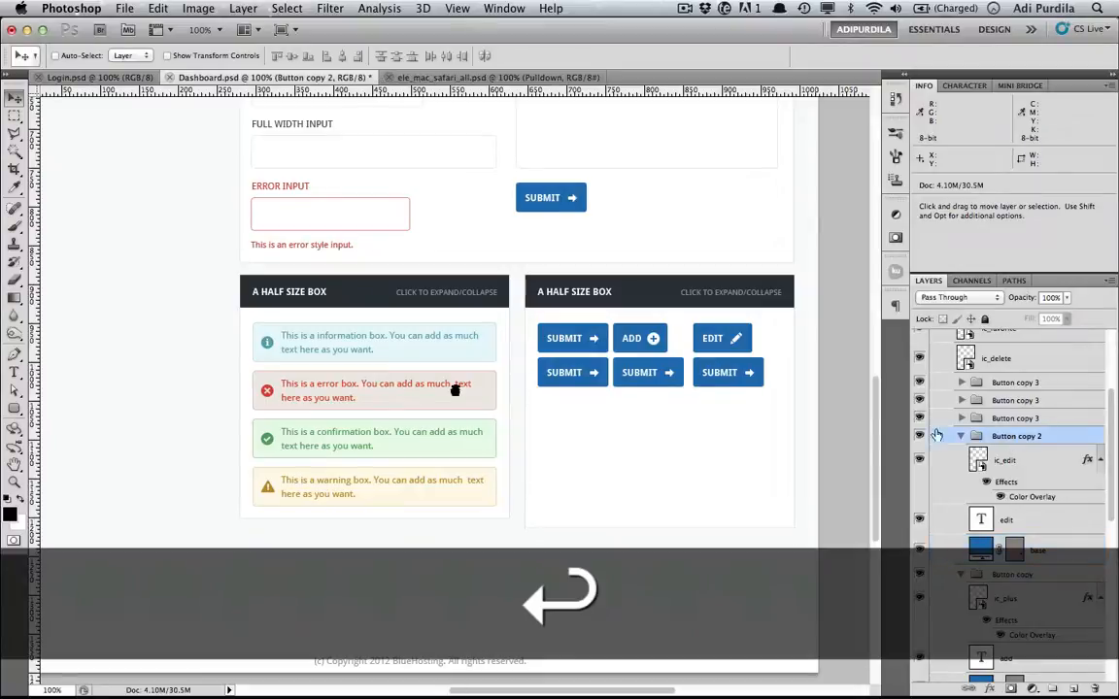
left_click_drag(721, 335, 699, 336)
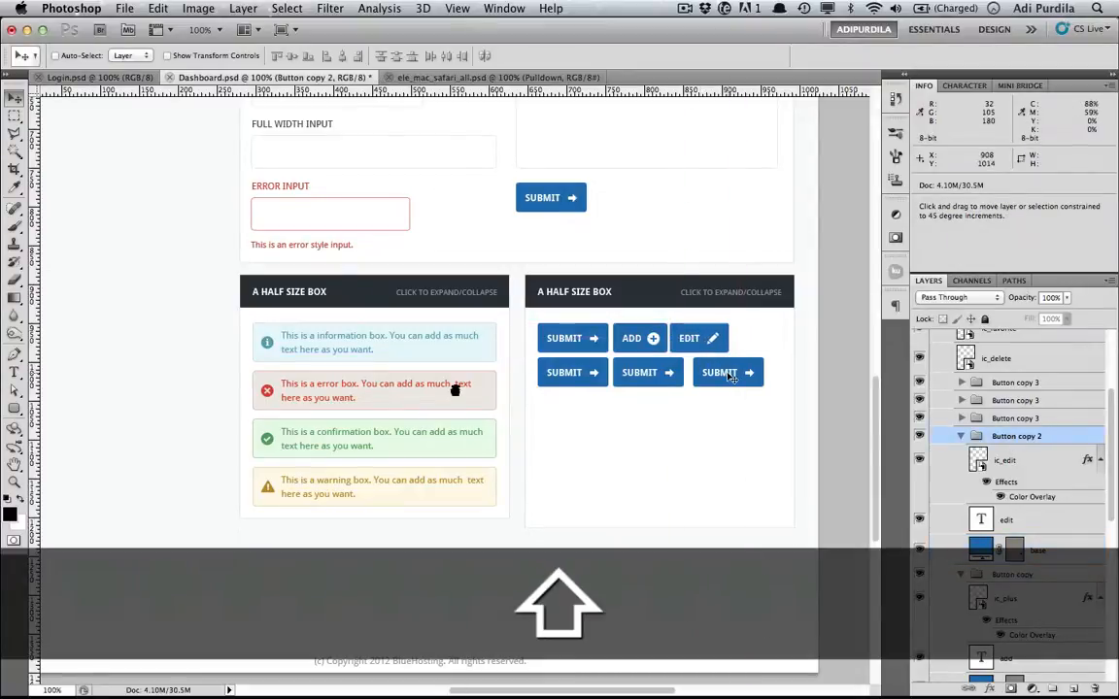
key("Right")
key("Right")
key("Right")
key("Right")
key("Left")
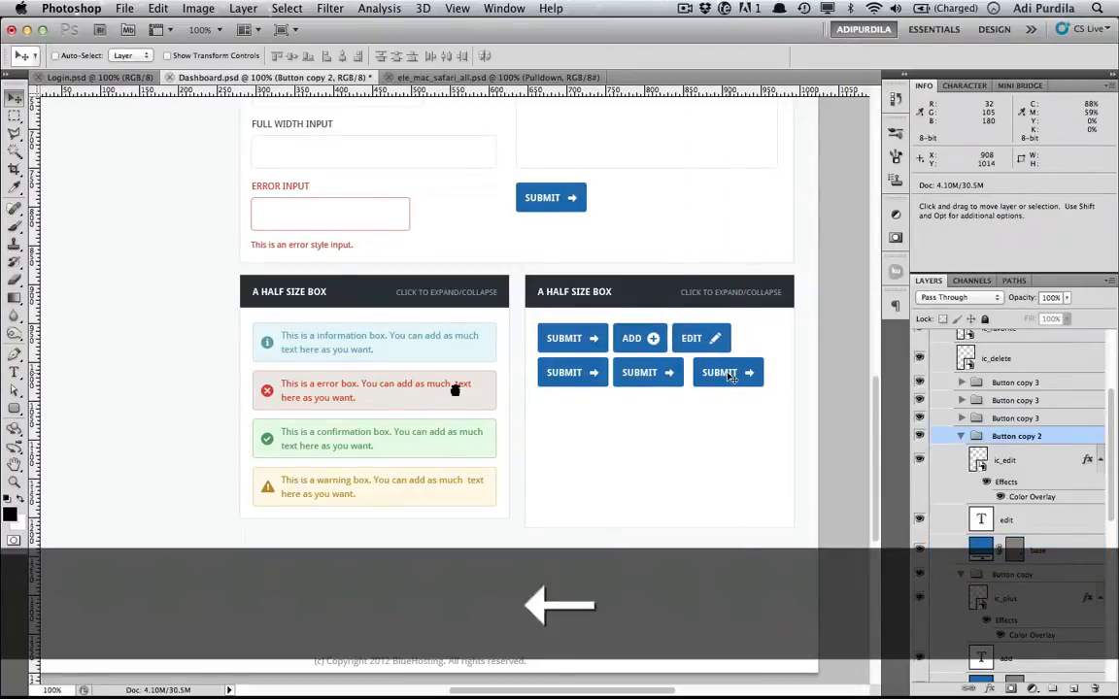
Step: Change the label of the first button in the second row to DELETE
key("t")
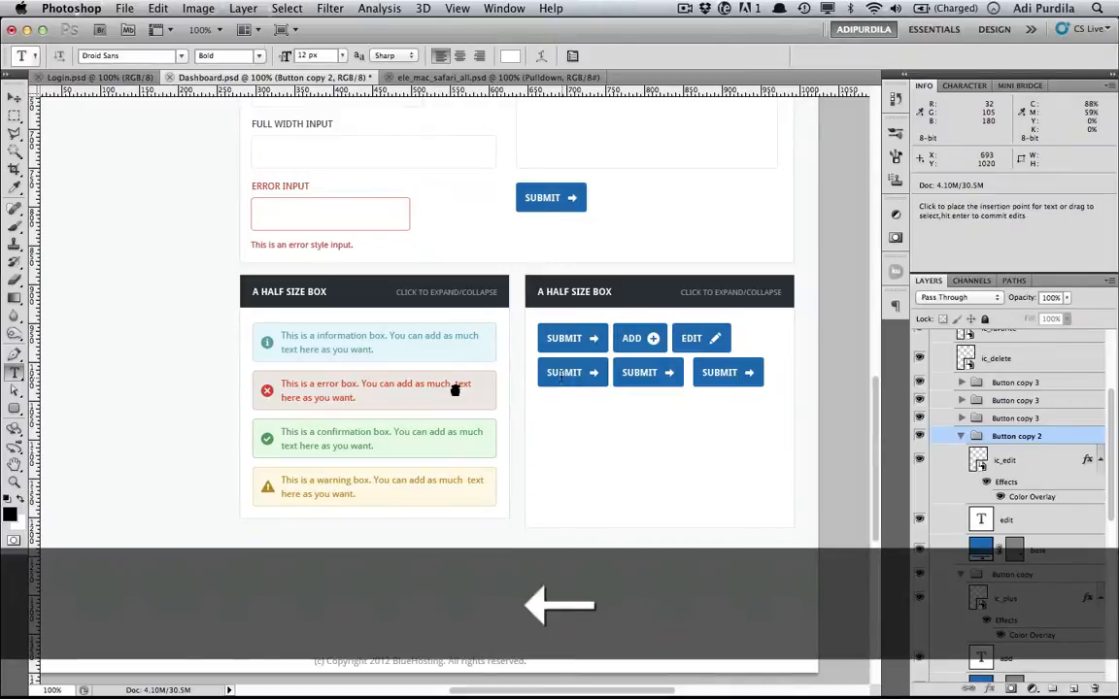
left_click(548, 373)
key("super+a")
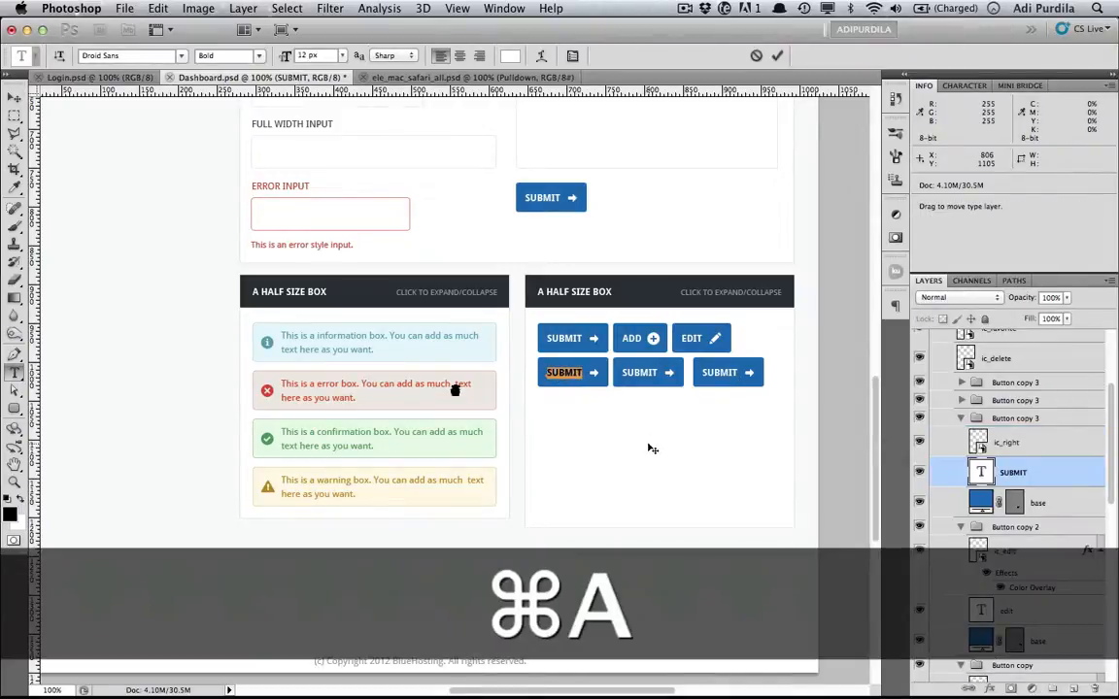
type("DELETE")
key("super+Return")
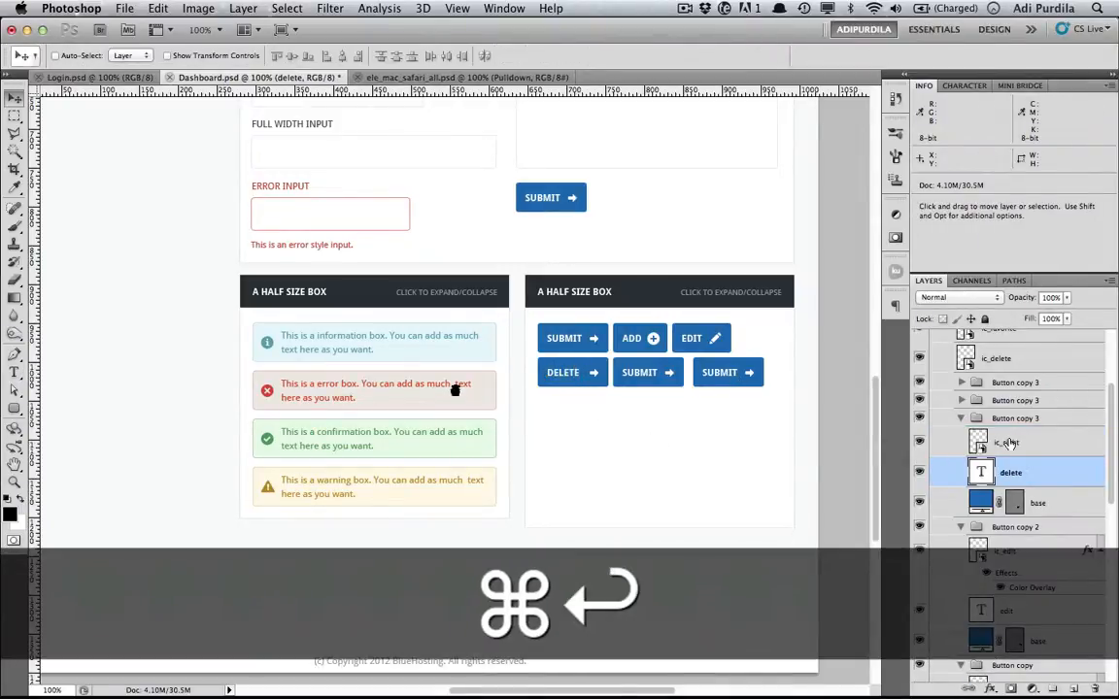
Step: Move the ic_delete icon into the DELETE button's group and copy the near-white Color Overlay onto it
scroll(1011, 442, "up", 2)
left_click_drag(1010, 442, 1010, 507)
left_click_drag(1087, 628, 1077, 522)
Step: Position the trash icon beside the DELETE label, delete that button's arrow icon and collapse the group
left_click_drag(403, 404, 577, 382)
key("Left")
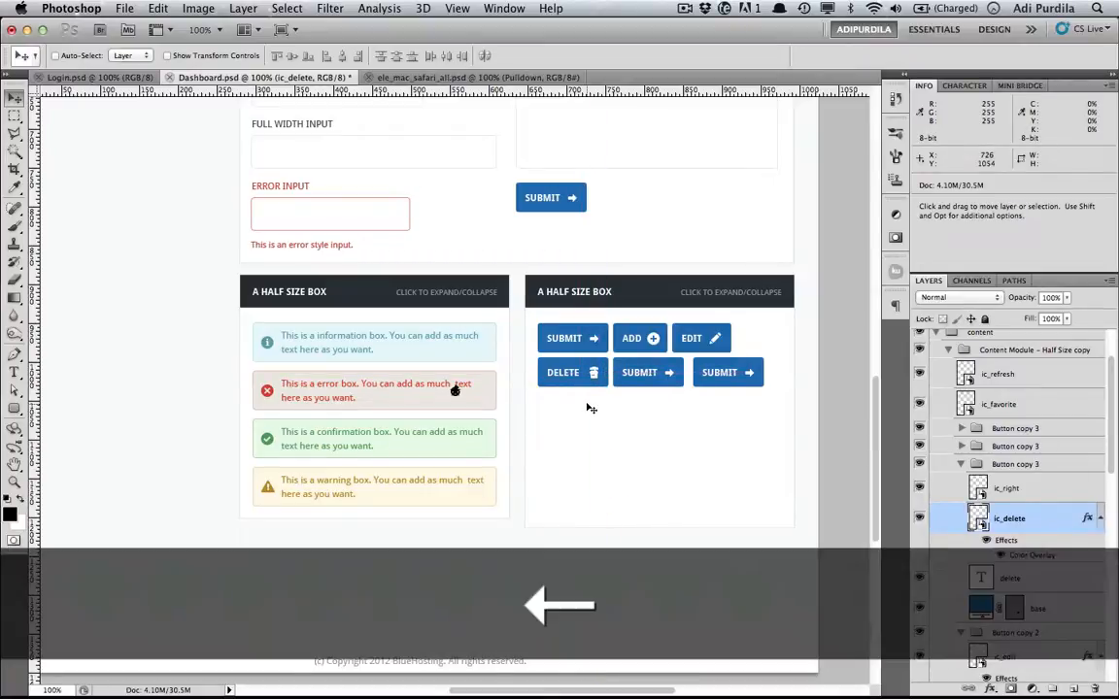
left_click(1034, 500)
key("Delete")
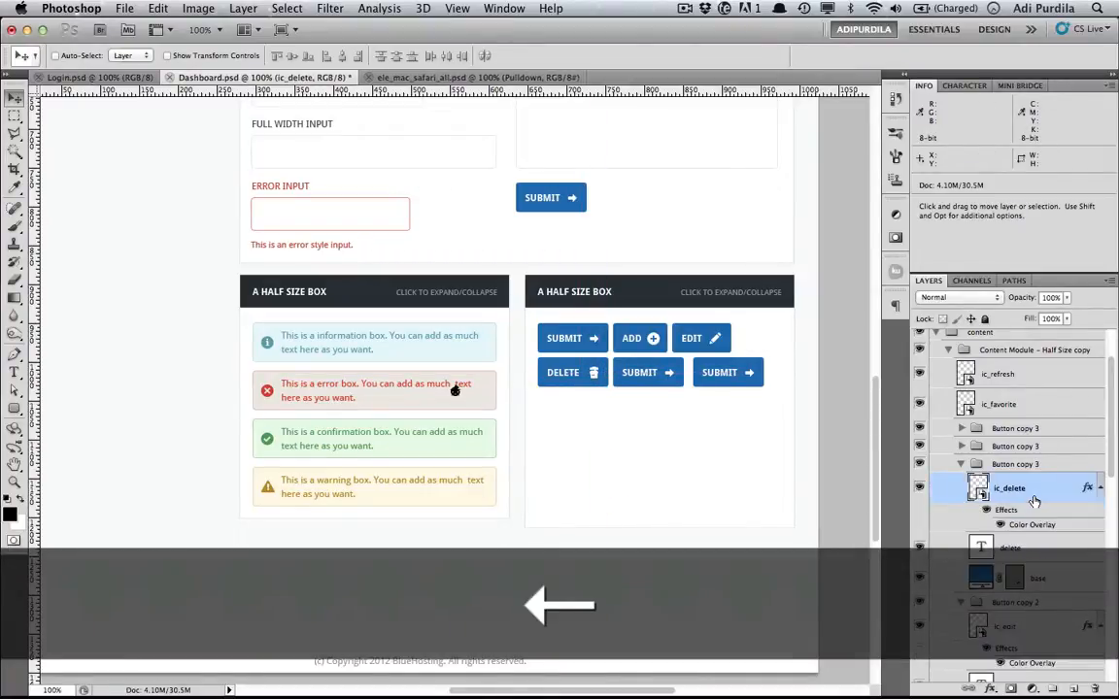
key("Left")
left_click(961, 463)
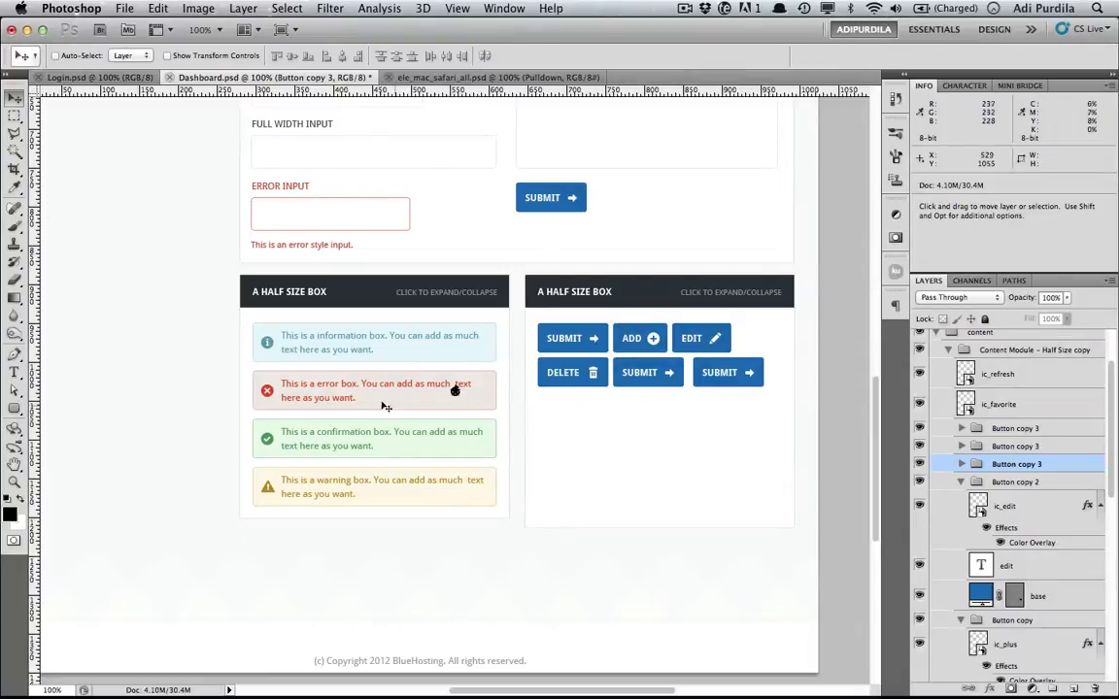
Step: Delete the unused ic_refresh and ic_favorite icon layers from the half size module
left_click(1030, 378)
left_click(1025, 408, "shift")
key("Delete")
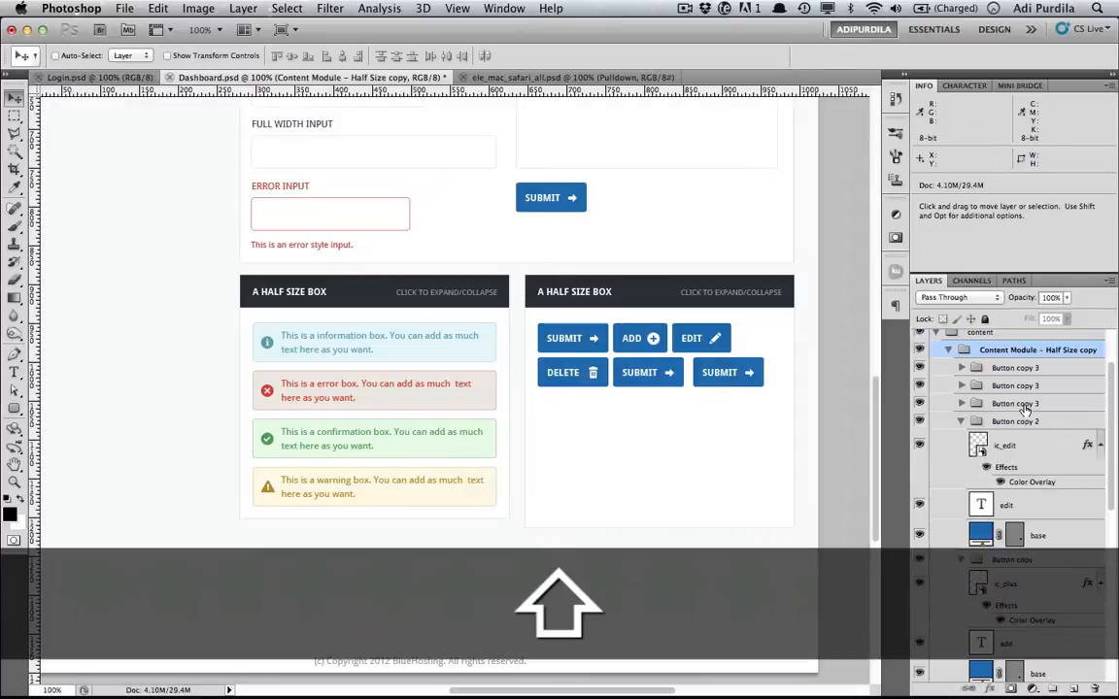
key("t")
left_click(640, 373)
key("Escape")
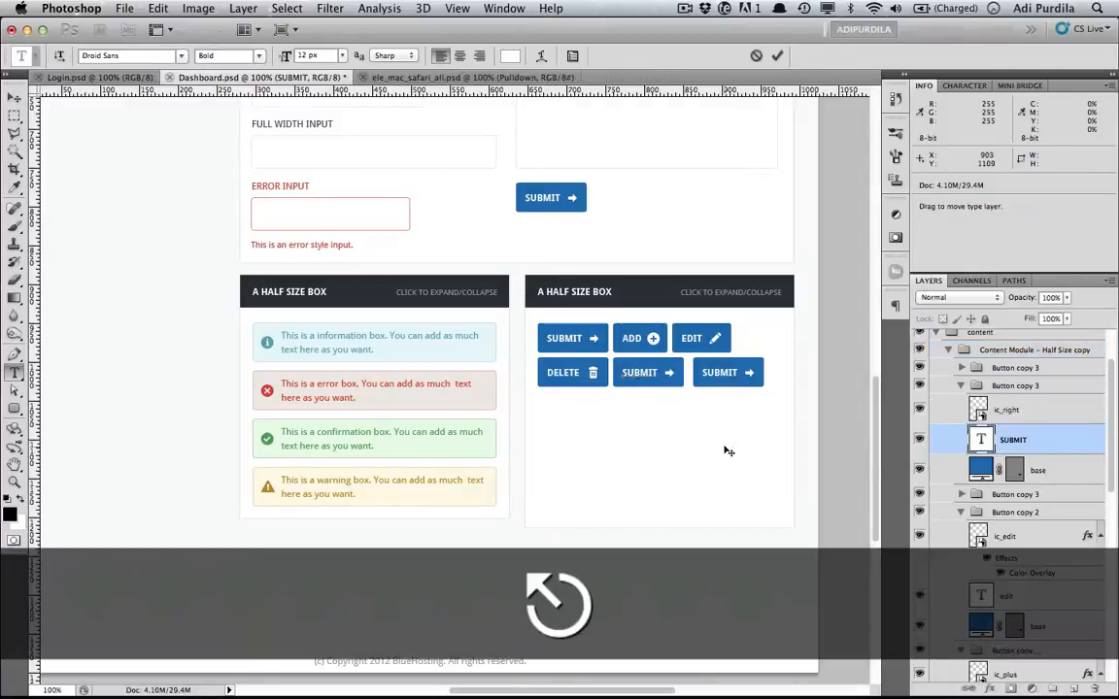
Step: Delete the two remaining SUBMIT button groups in the second row and save the document
key("v")
left_click(1015, 386)
left_click(1010, 367, "shift")
key("Delete")
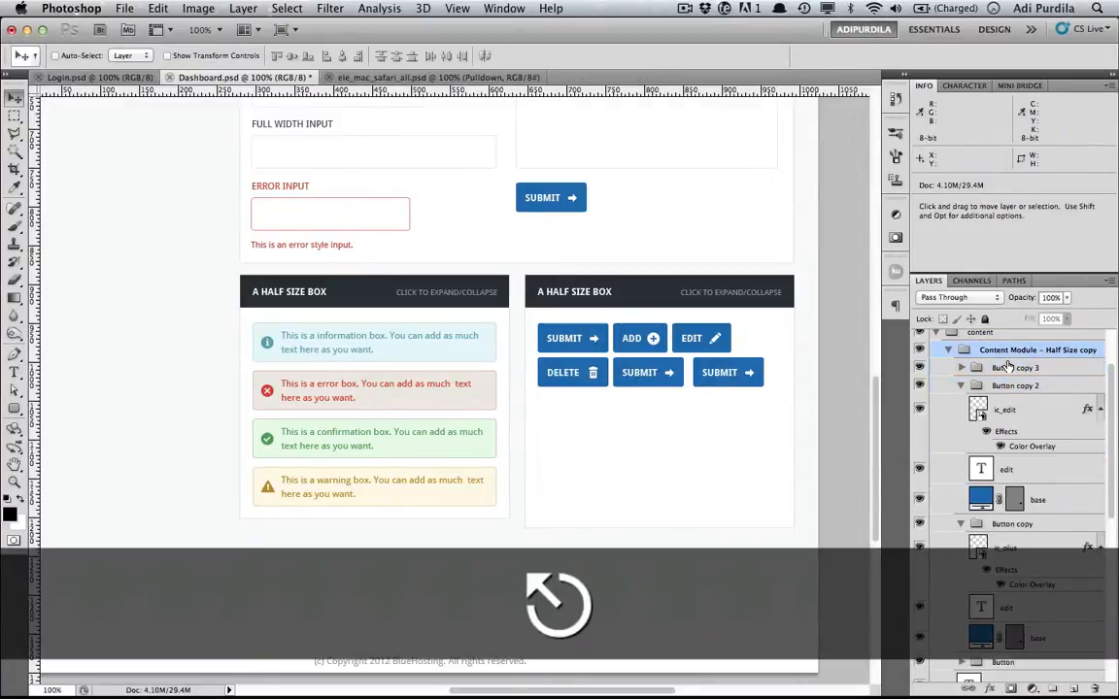
key("super+s")
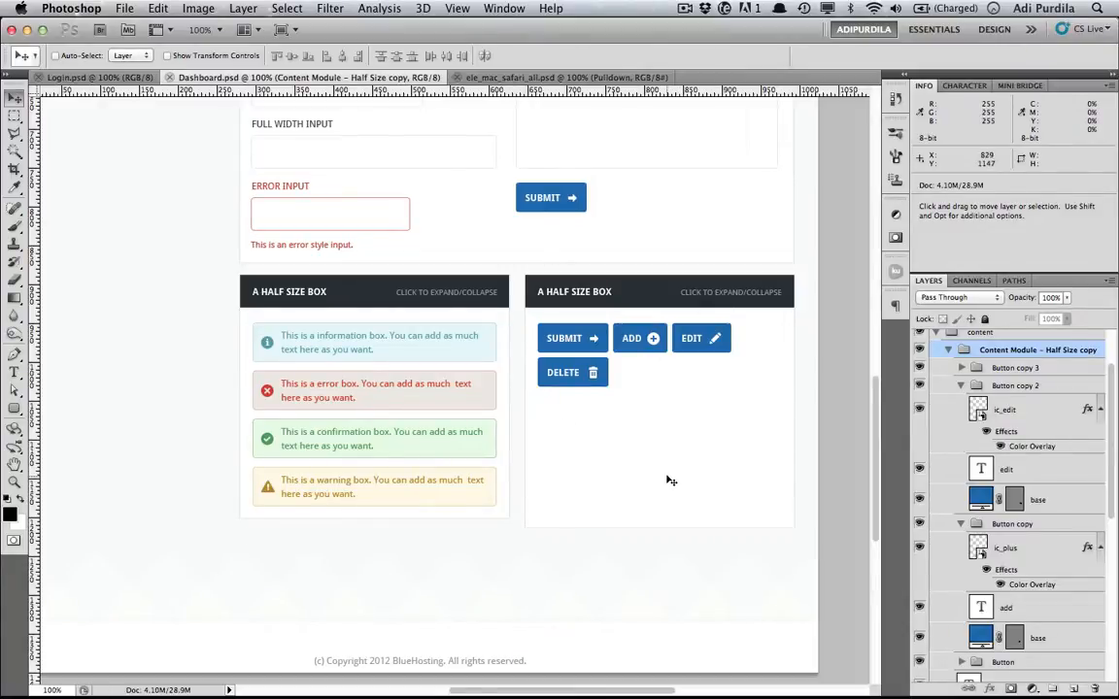
Step: Shorten the second half size module's base shape by raising its bottom edge to just below the DELETE button
scroll(998, 476, "down", 10)
left_click(1000, 474)
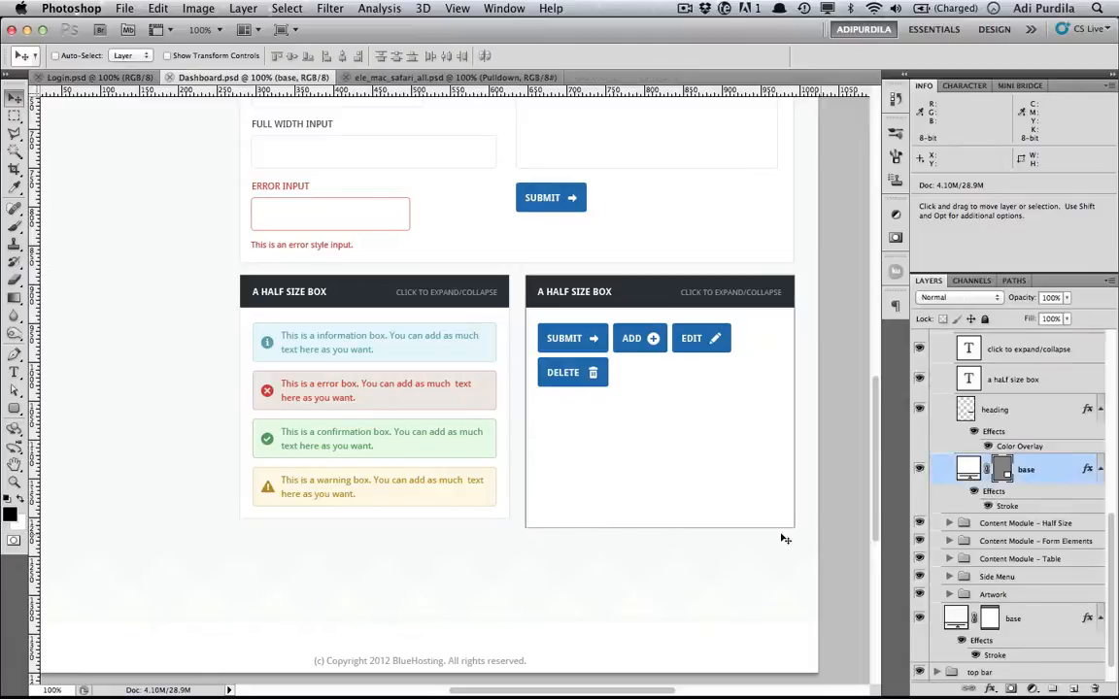
key("a")
left_click_drag(841, 547, 525, 407)
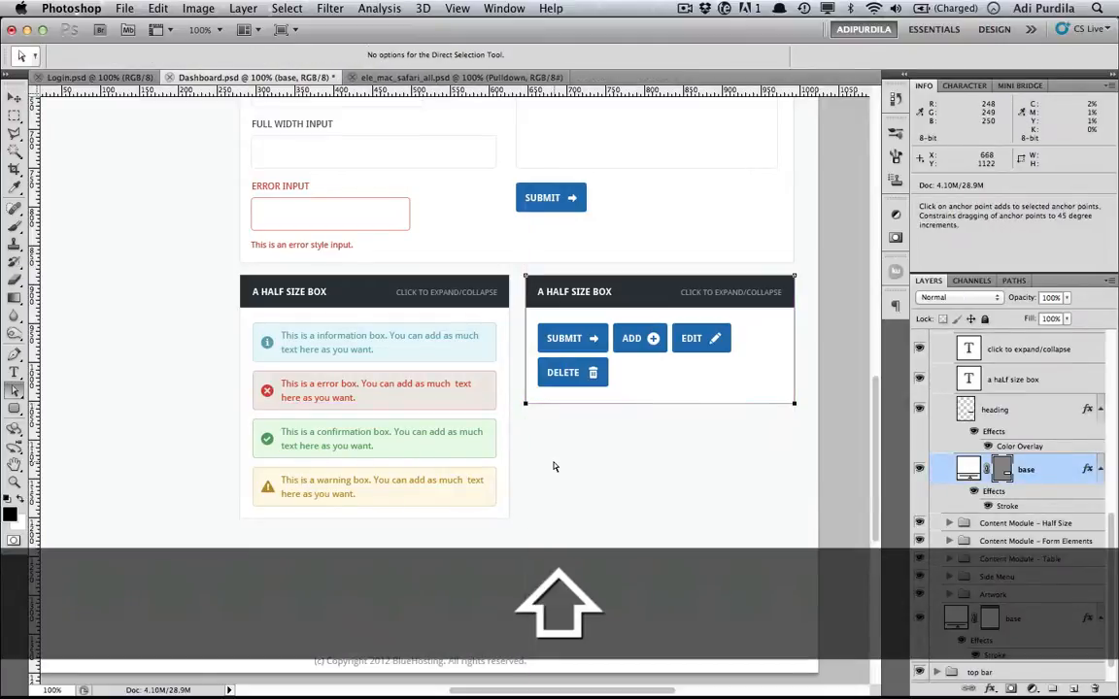
key("Return")
key("v")
Step: Raise the bottom edge of the main content base shape to just below the first half size module
scroll(1039, 566, "down", 1)
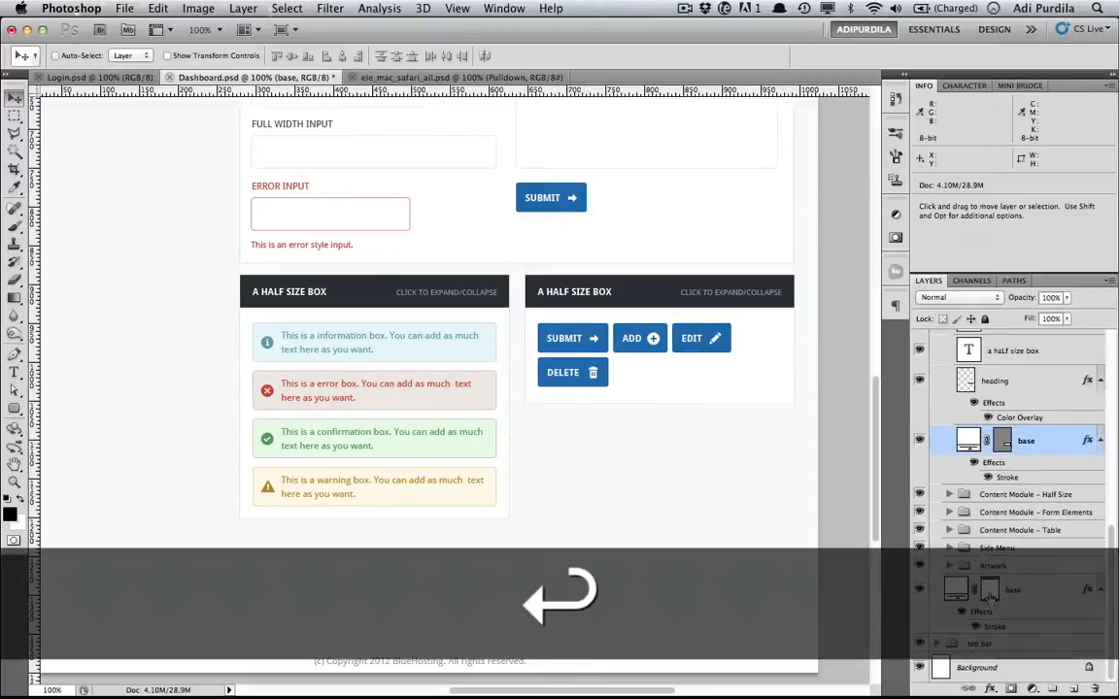
left_click(991, 589)
key("a")
left_click_drag(758, 563, 98, 538)
key("Return")
key("v")
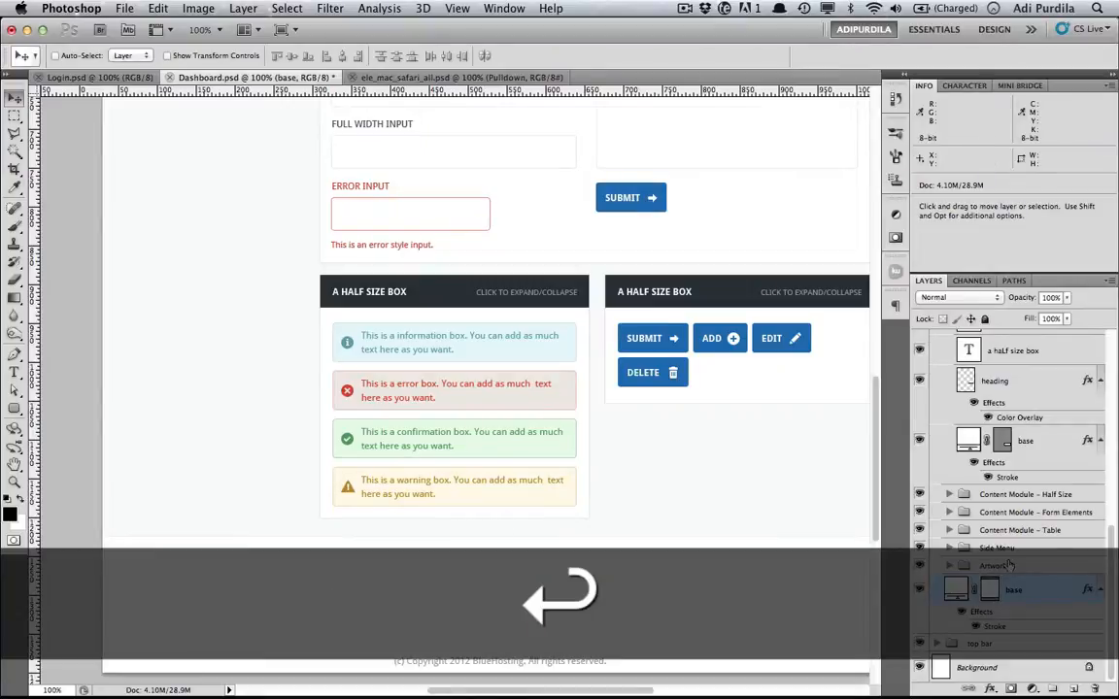
Step: Move the Artwork group up to align with the content area's new bottom edge and save the document
left_click(1004, 565)
left_click_drag(523, 586, 520, 524)
key("Up")
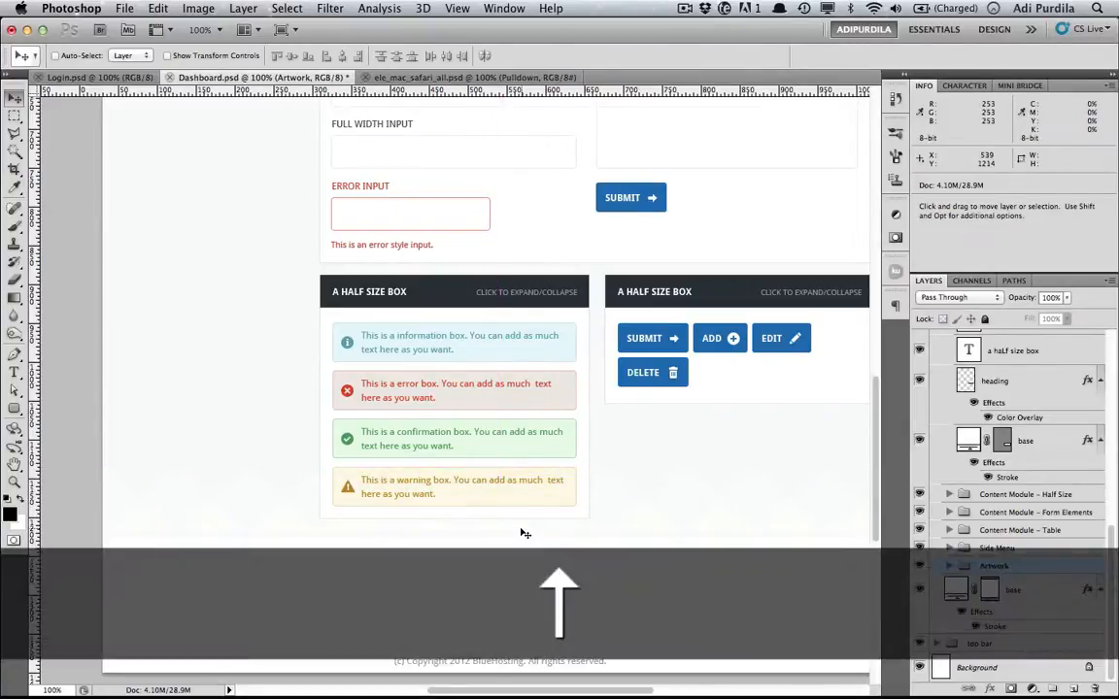
key("Down")
key("Up")
key("super+s")
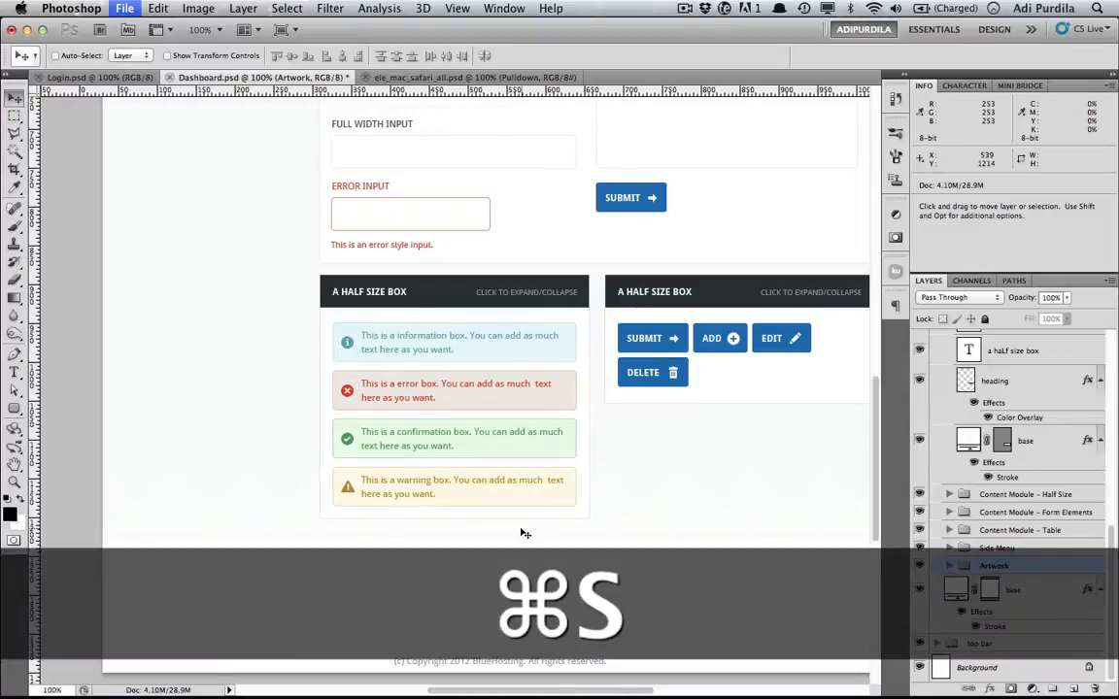
Step: Move the footer group up to just below the shortened content area and save the document
scroll(1022, 443, "up", 10)
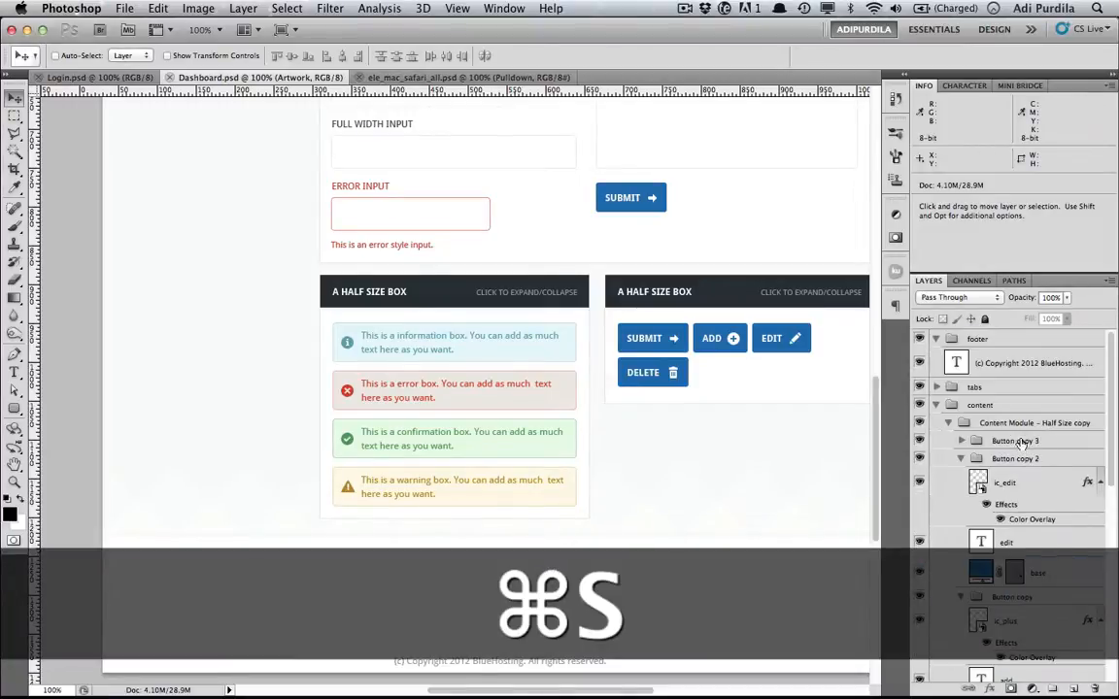
left_click(994, 342)
left_click_drag(634, 590, 631, 513)
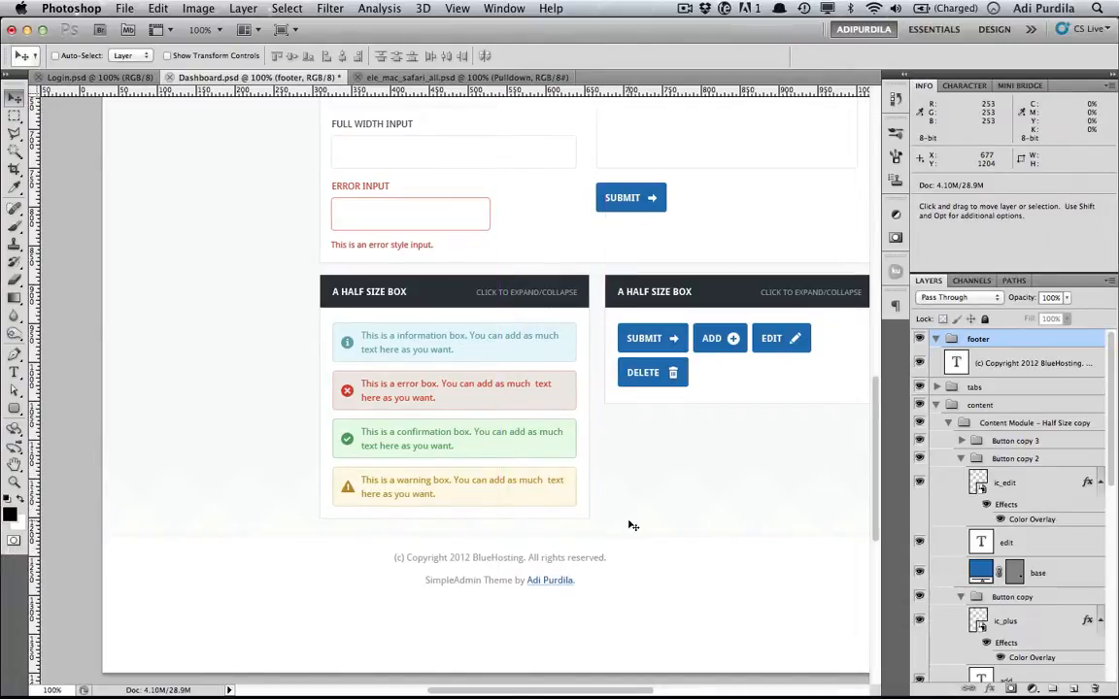
key("Down")
key("super+s")
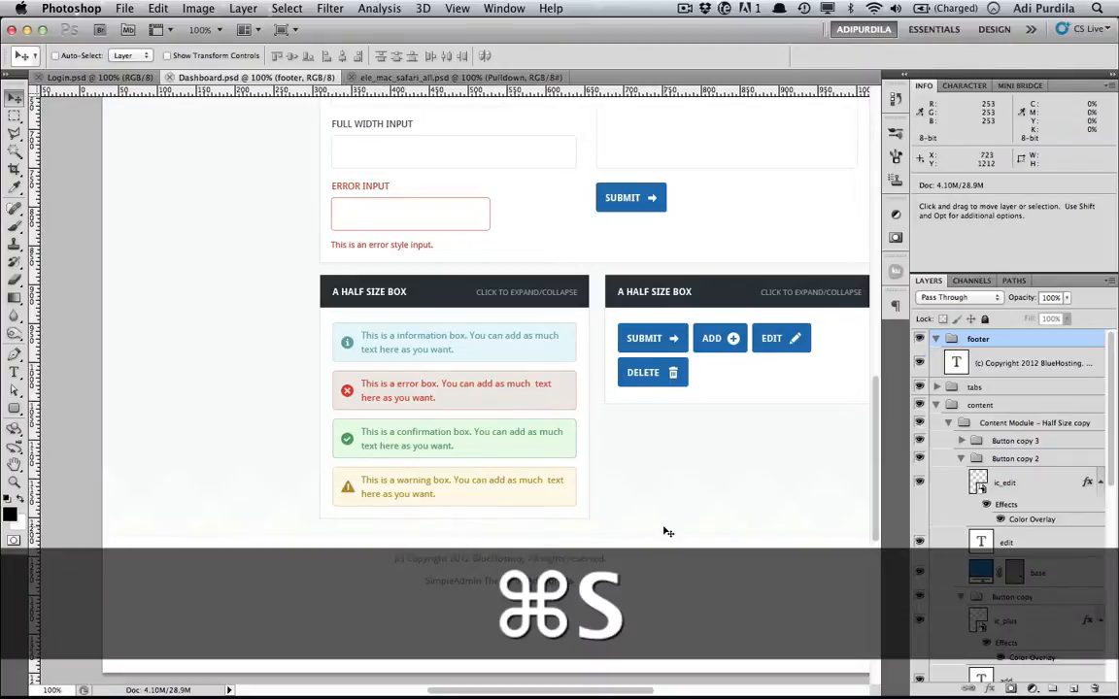
Step: Hide the interface panels and review the complete dashboard layout from the header to the footer
scroll(667, 532, "right", 3)
key("Tab")
scroll(666, 532, "up", 10)
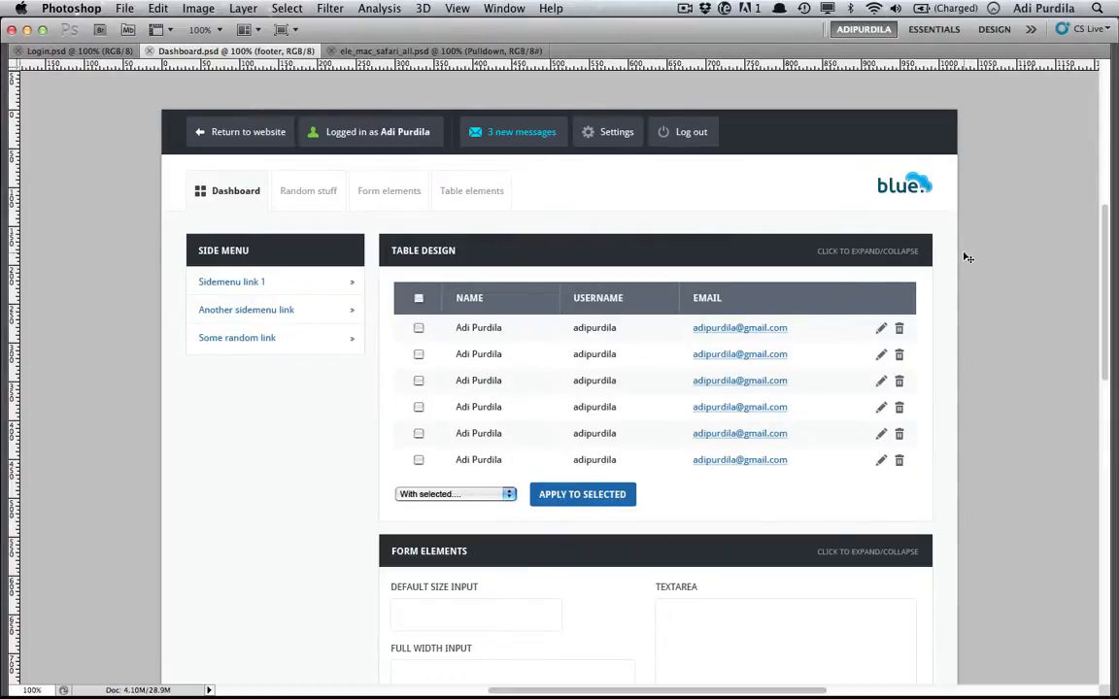
scroll(976, 256, "down", 10)
scroll(980, 259, "down", 10)
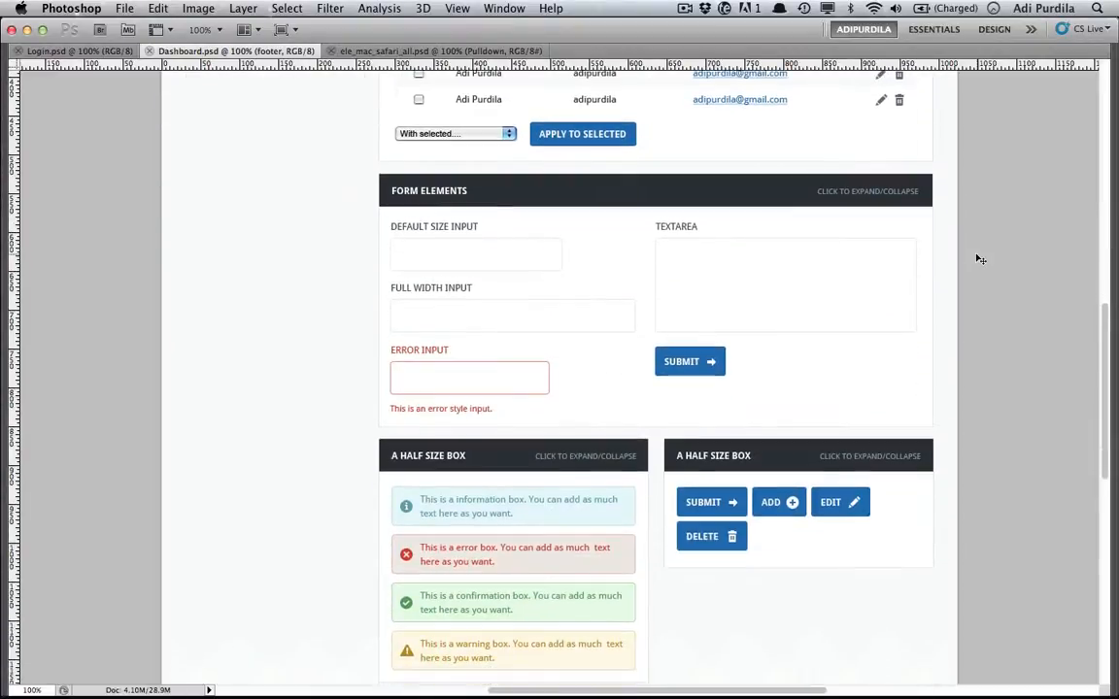
scroll(980, 260, "up", 3)
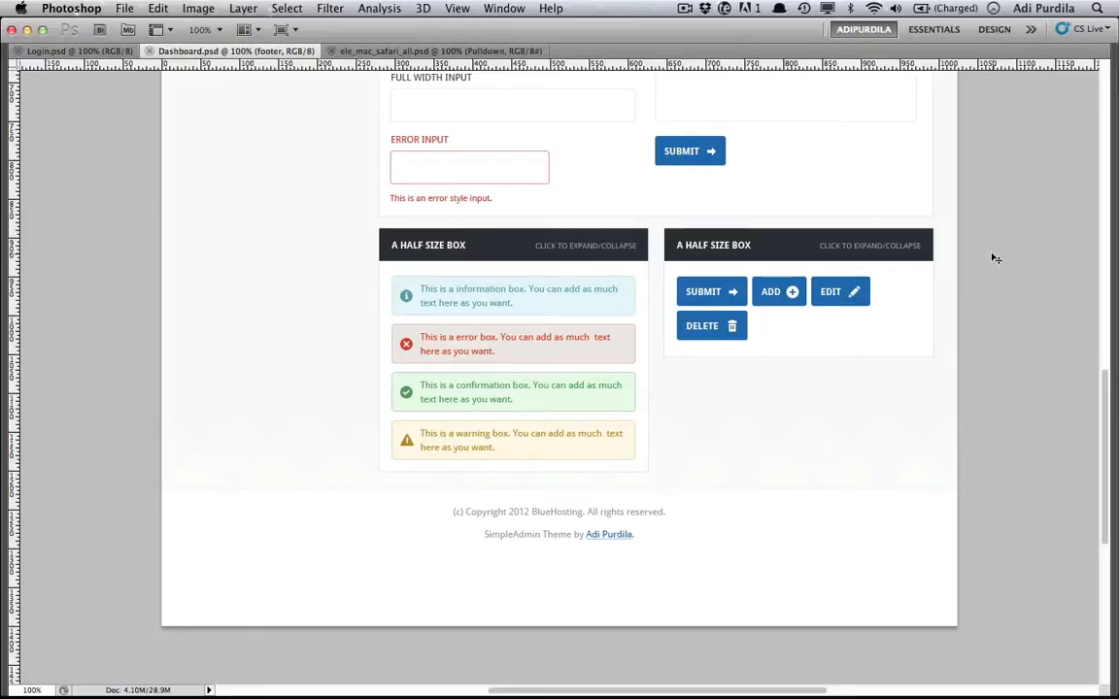
scroll(996, 259, "up", 2)
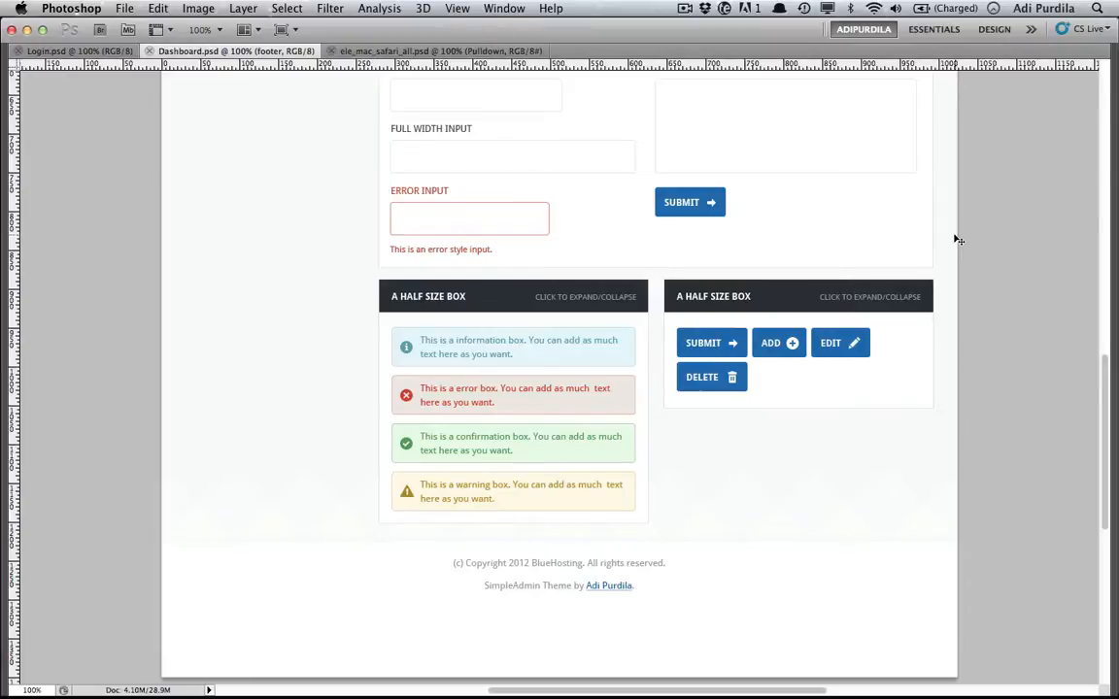
scroll(957, 277, "up", 10)
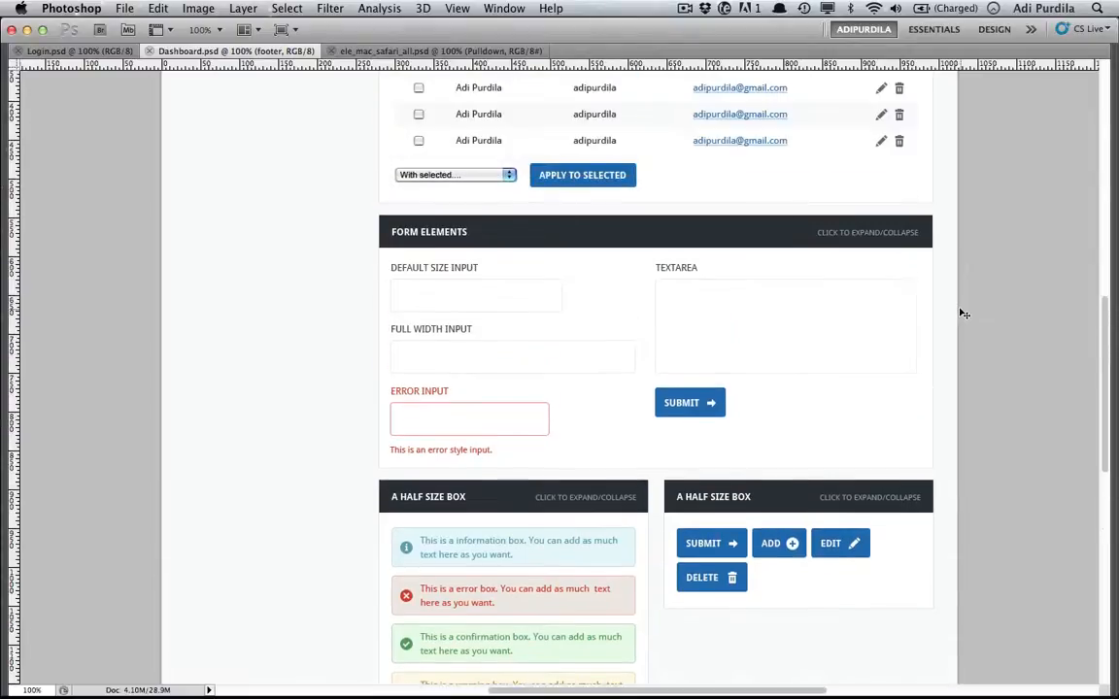
scroll(963, 314, "up", 2)
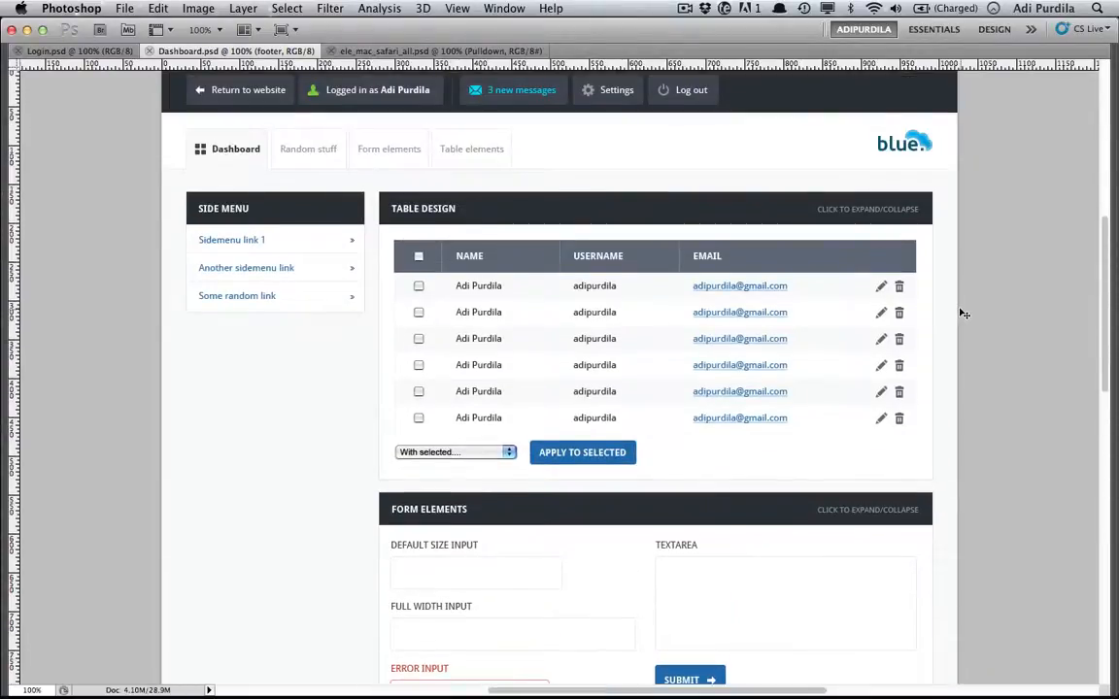
scroll(963, 313, "up", 3)
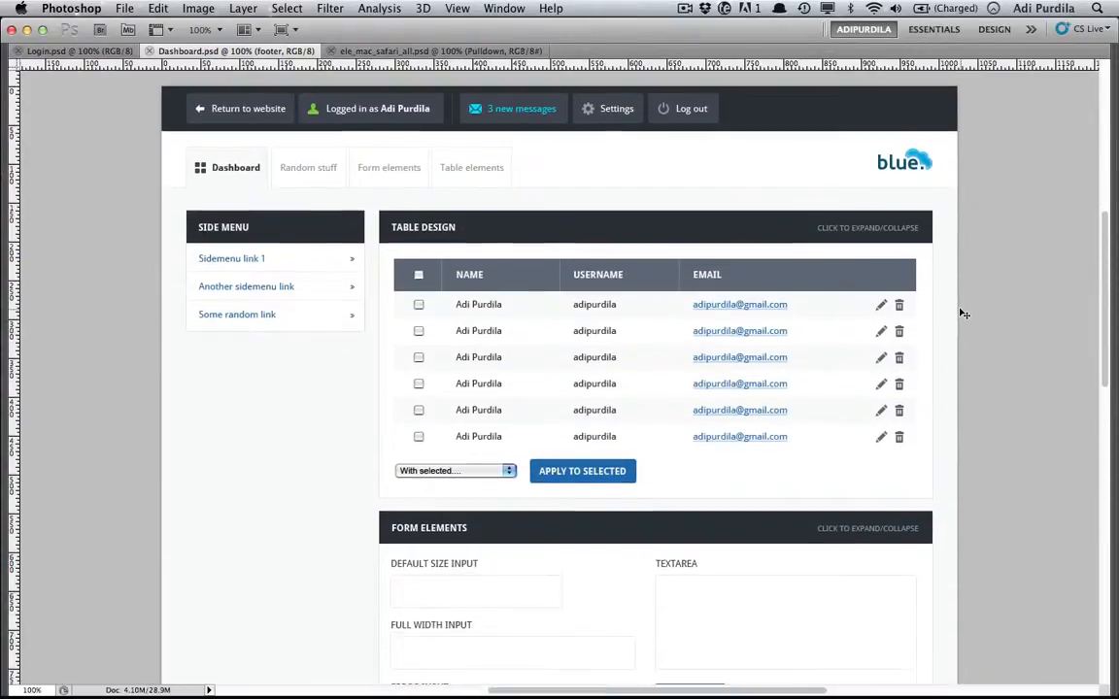